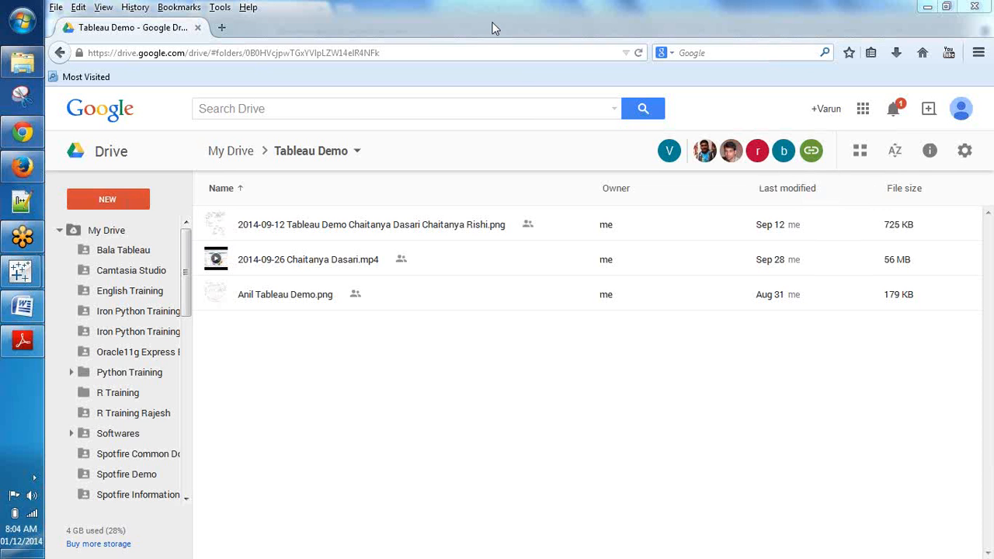
Switch from the browser to the Documents library in Windows Explorer
{"action": "double_click", "coordinate": [327, 14]}
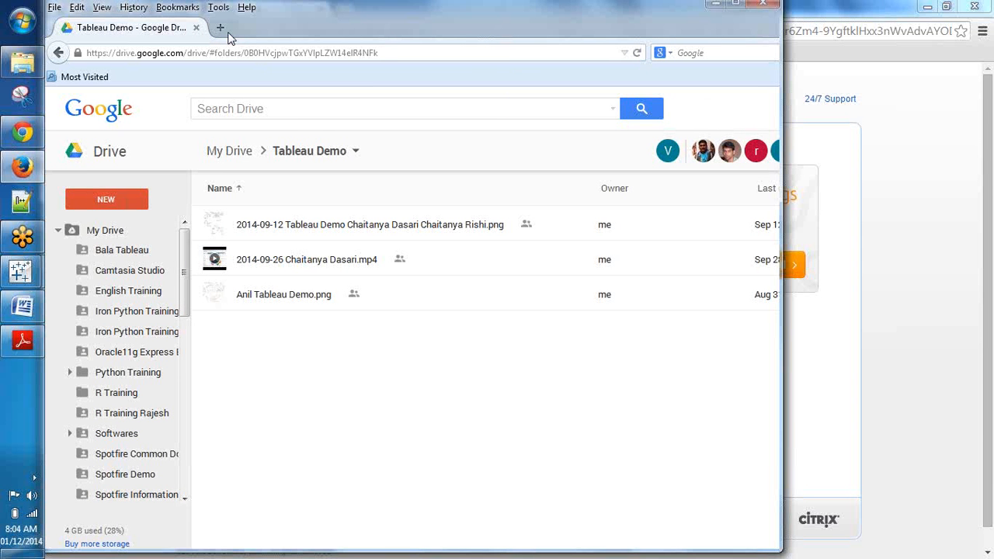
{"action": "left_click_drag", "start_coordinate": [300, 12], "coordinate": [43, 78]}
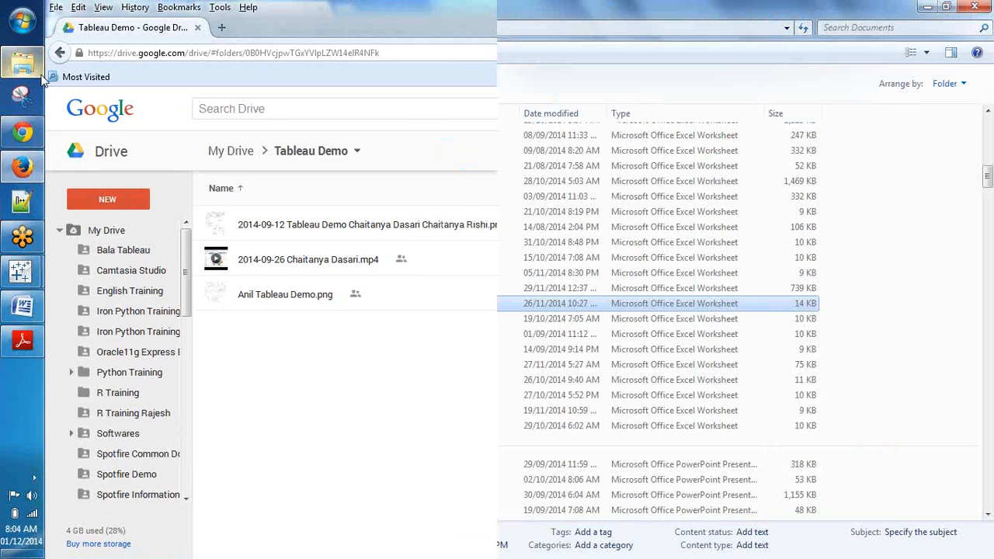
{"action": "left_click", "coordinate": [807, 340]}
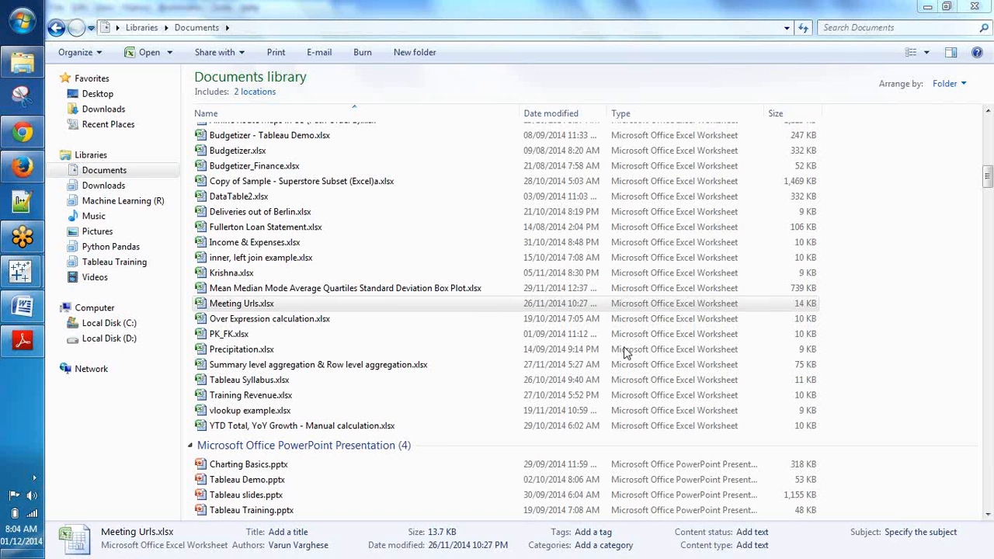
{"action": "right_click", "coordinate": [36, 111]}
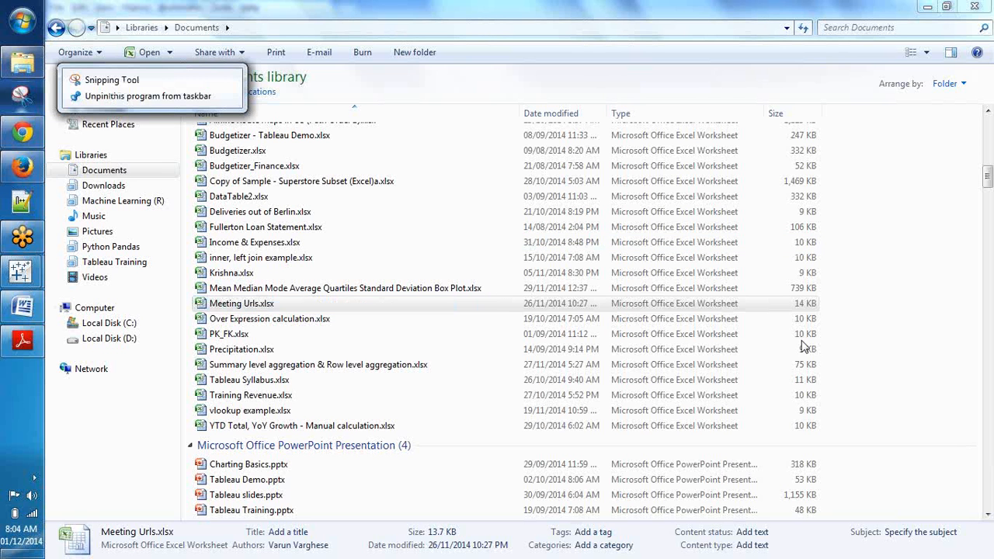
{"action": "left_click", "coordinate": [725, 305]}
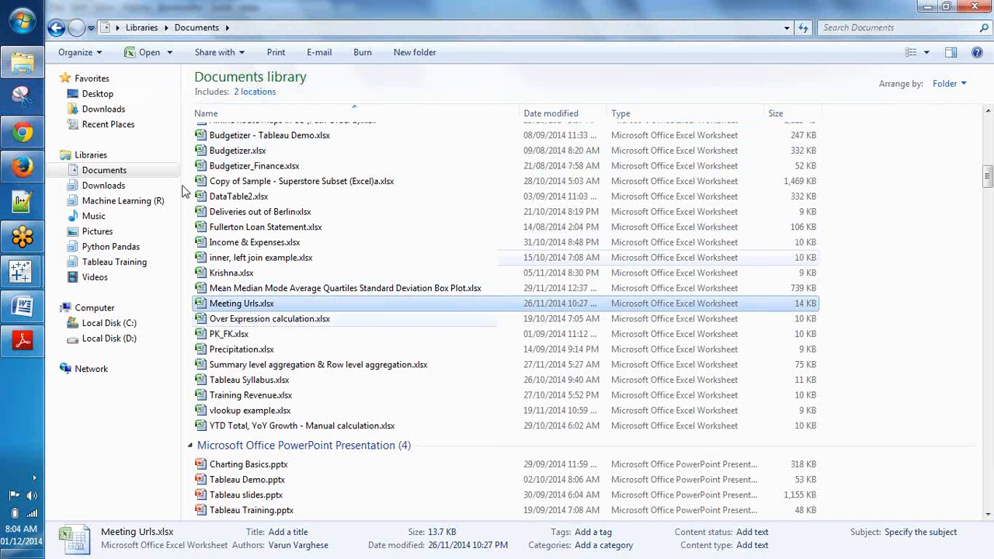
Open Dashboard Requirements.docx from the Documents library in Word
{"action": "left_click", "coordinate": [304, 212]}
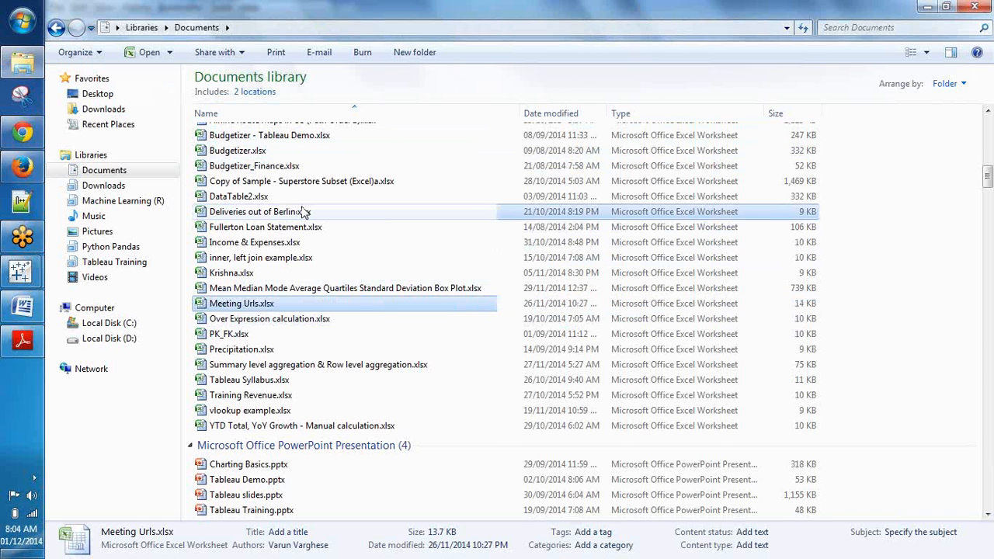
{"action": "scroll", "coordinate": [303, 212], "scroll_direction": "up", "scroll_amount": 1}
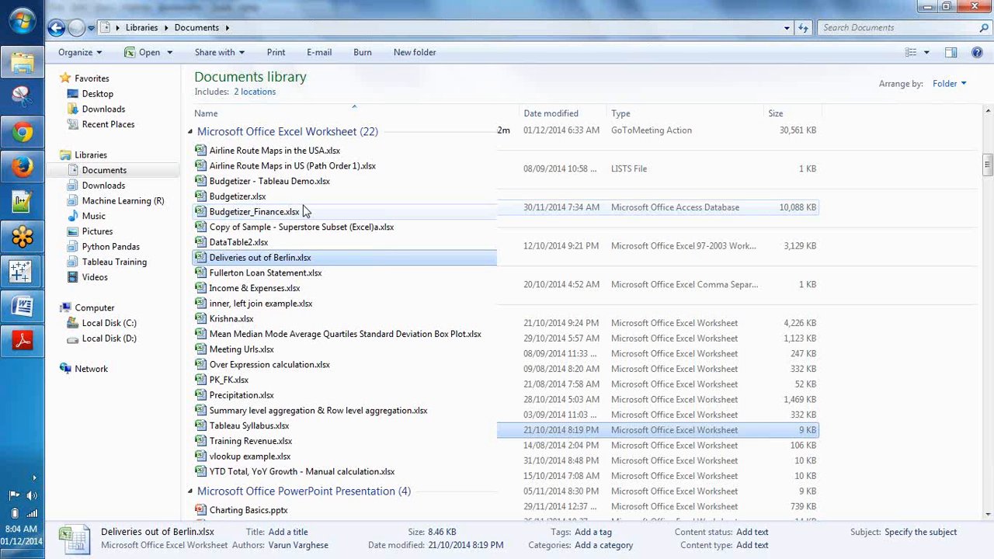
{"action": "scroll", "coordinate": [394, 488], "scroll_direction": "up", "scroll_amount": 3}
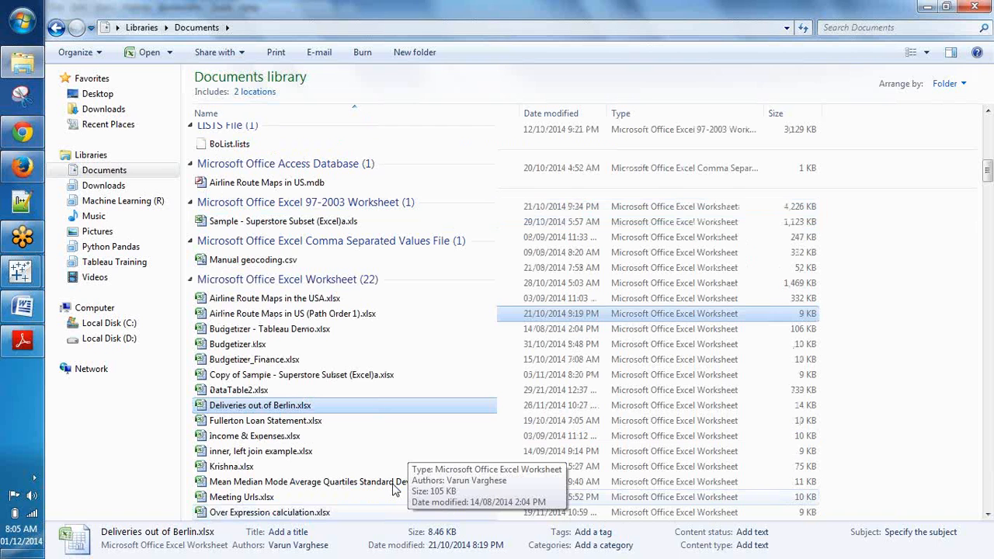
{"action": "key", "text": "alt+Tab"}
{"action": "left_click", "coordinate": [402, 312]}
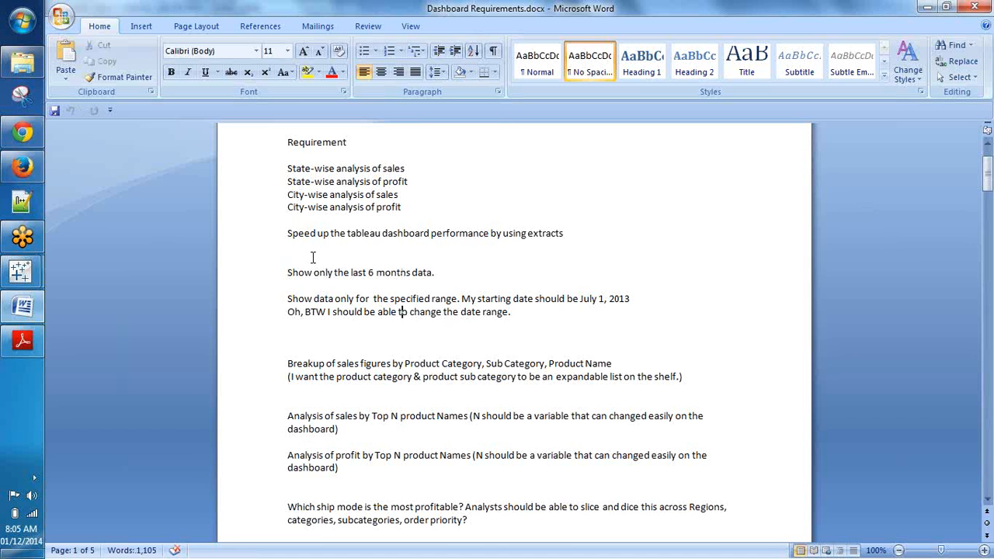
Review the requirements by highlighting from the Requirement heading through the product category sales breakup, and clear the selection
{"action": "left_click_drag", "start_coordinate": [287, 143], "coordinate": [593, 433]}
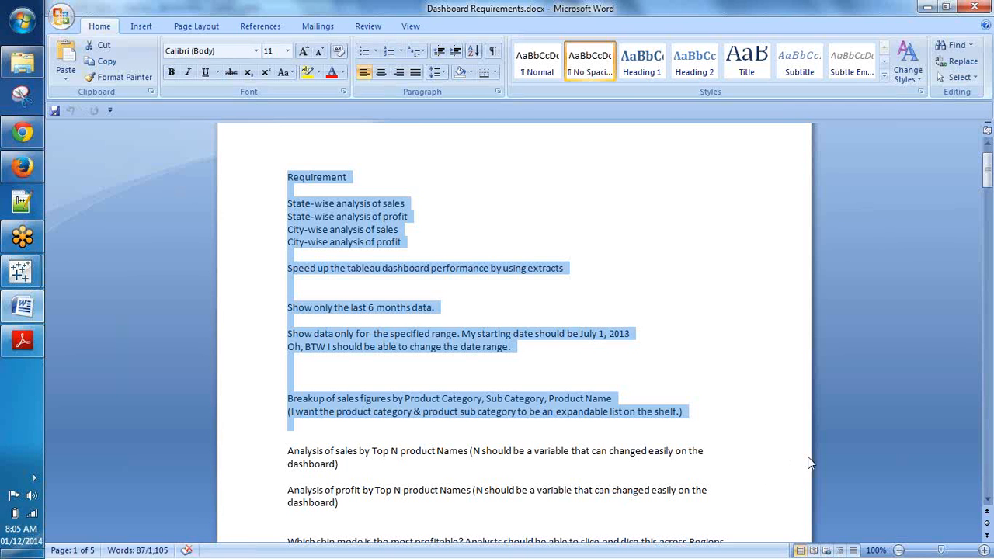
{"action": "left_click", "coordinate": [21, 271]}
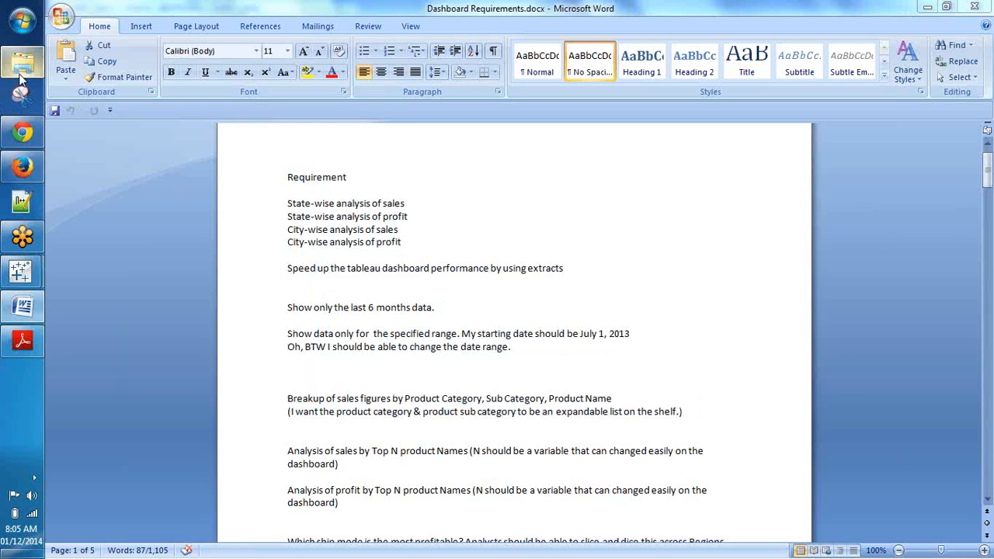
{"action": "left_click", "coordinate": [372, 333]}
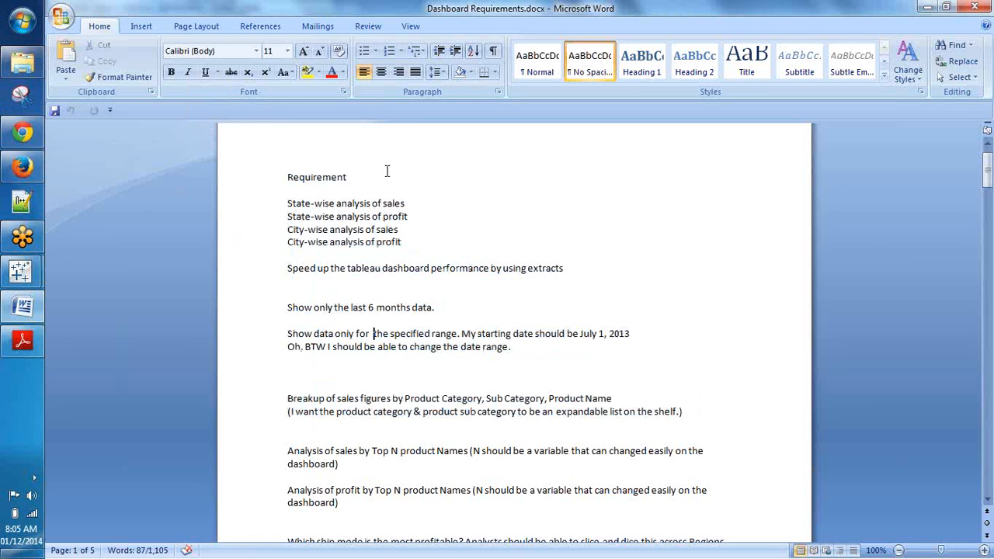
{"action": "left_click", "coordinate": [21, 28]}
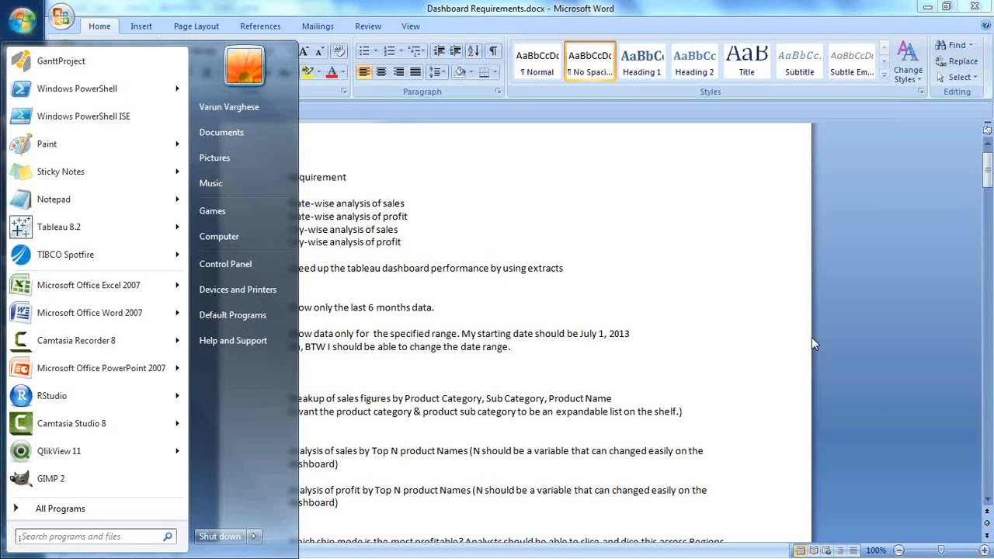
{"action": "left_click", "coordinate": [826, 379]}
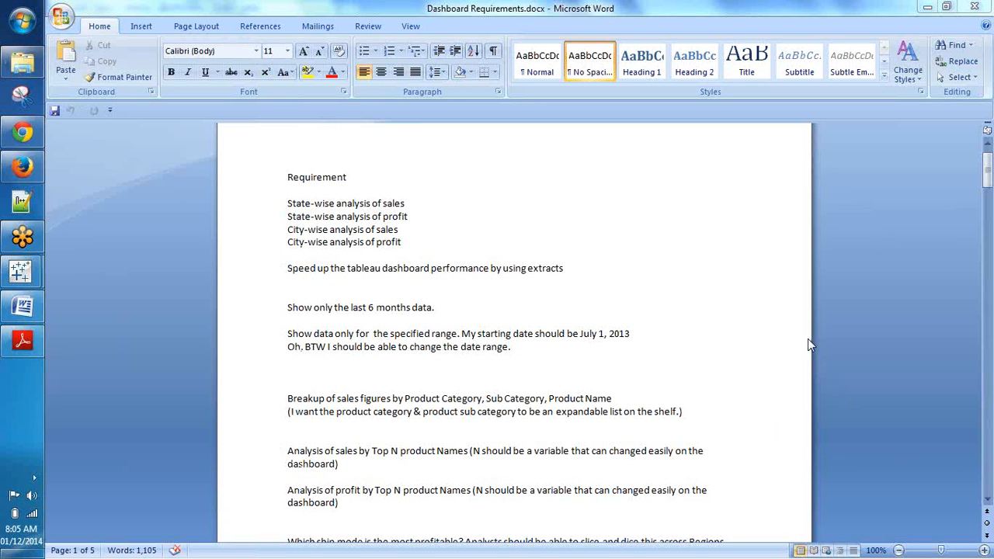
{"action": "left_click", "coordinate": [240, 6]}
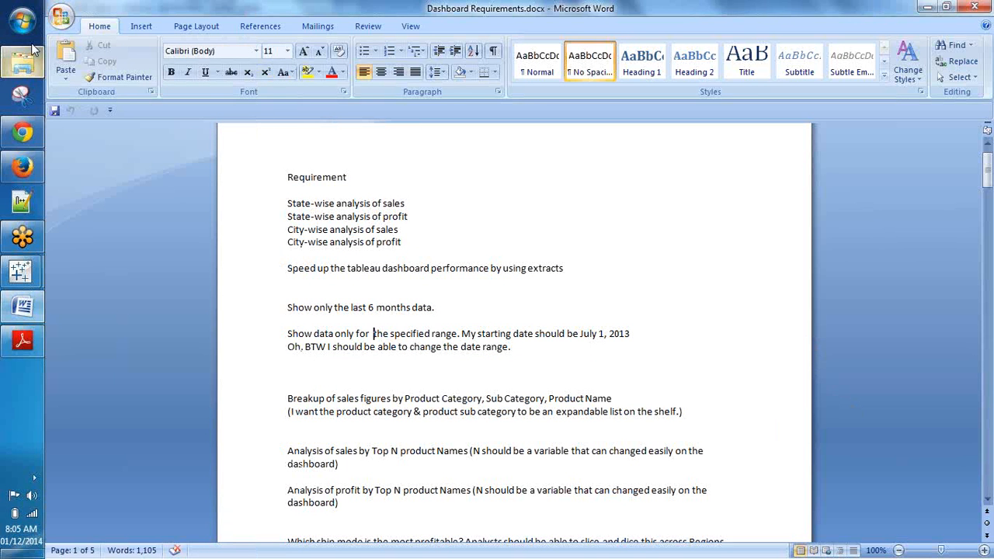
{"action": "left_click", "coordinate": [28, 33]}
{"action": "left_click", "coordinate": [105, 9]}
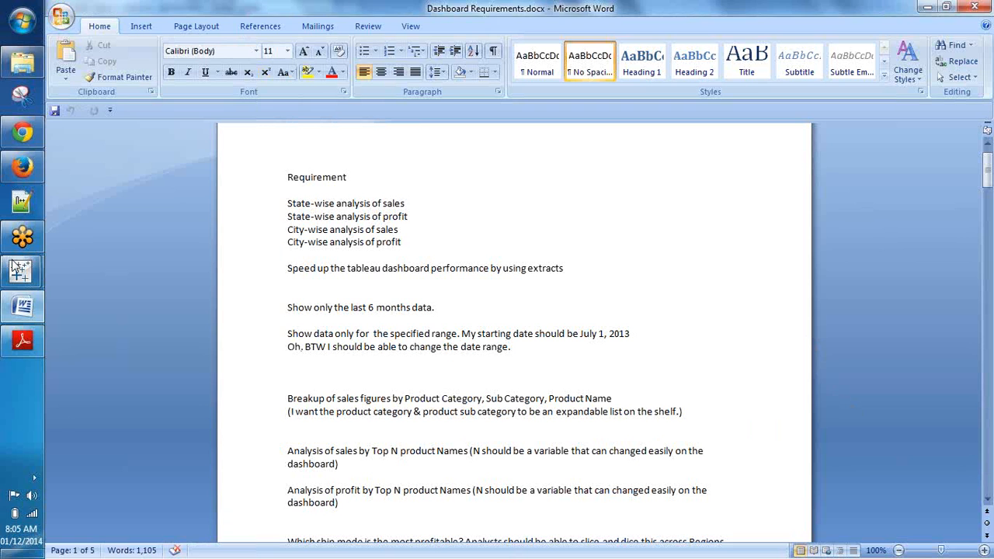
Close the open Tableau windows for Book4 and the other workbook, keeping the requirements document open
{"action": "left_click", "coordinate": [13, 262]}
{"action": "left_click", "coordinate": [18, 263]}
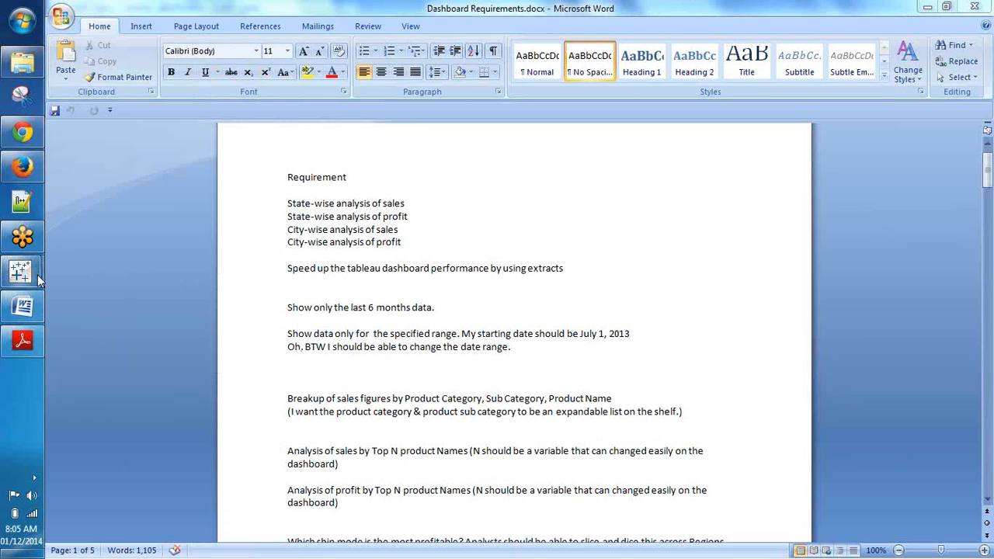
{"action": "mouse_move", "coordinate": [23, 281]}
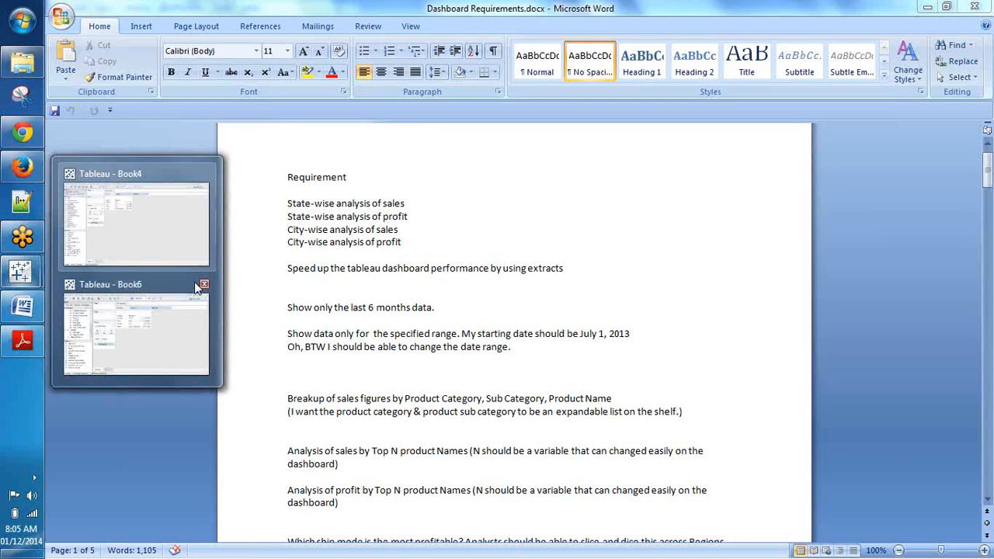
{"action": "left_click", "coordinate": [351, 203]}
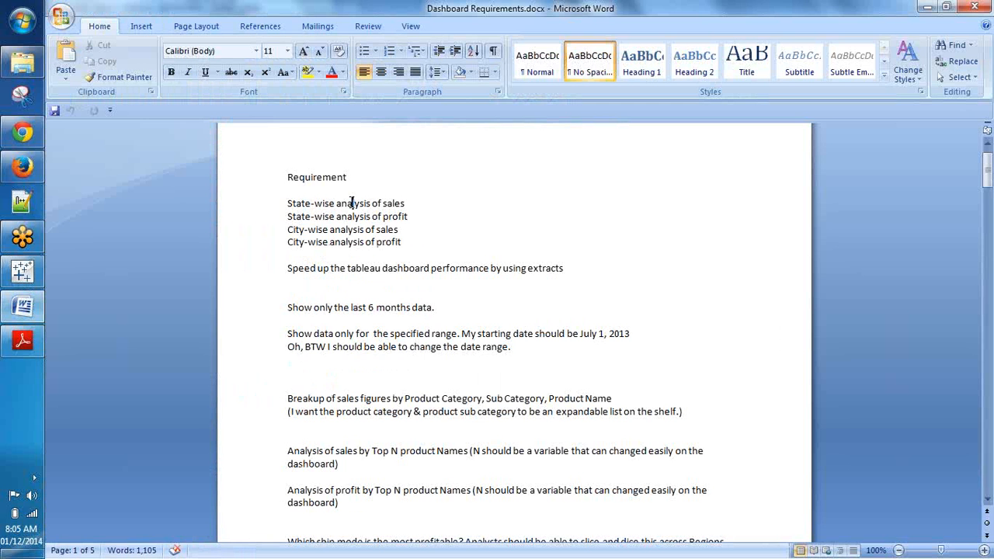
{"action": "right_click", "coordinate": [32, 269]}
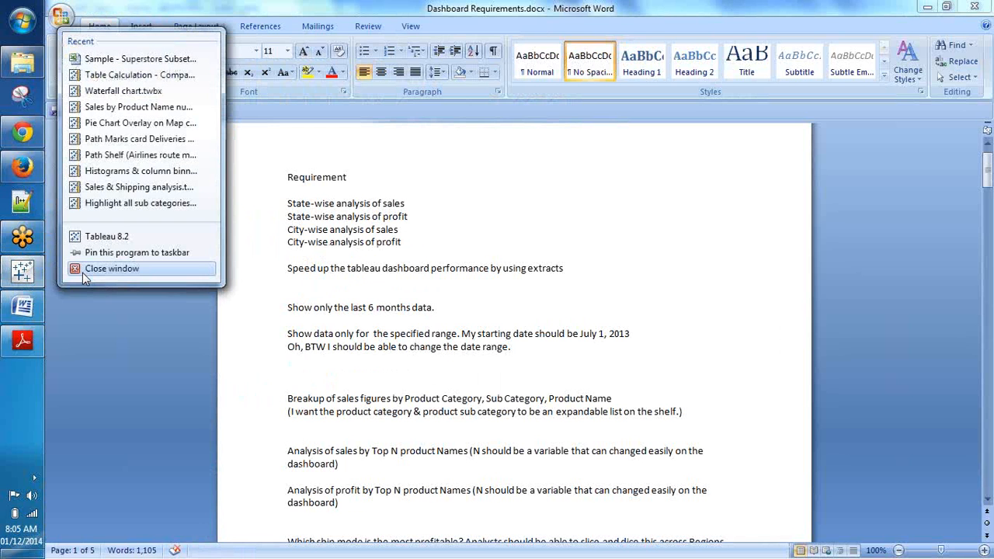
{"action": "left_click", "coordinate": [82, 273]}
{"action": "left_click", "coordinate": [547, 307]}
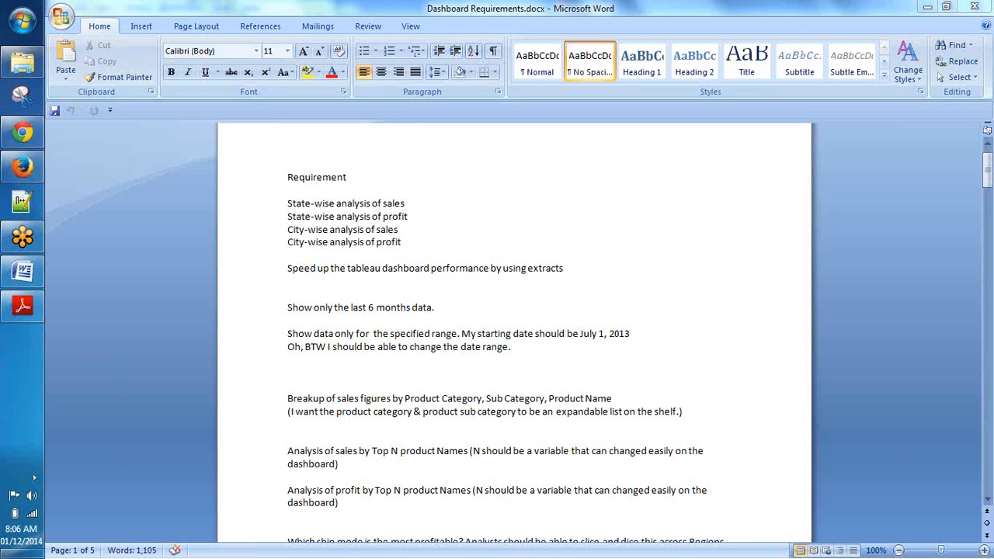
Open Sample - Superstore Subset (Excel)a.xls from the Documents library in Excel
{"action": "left_click", "coordinate": [24, 66]}
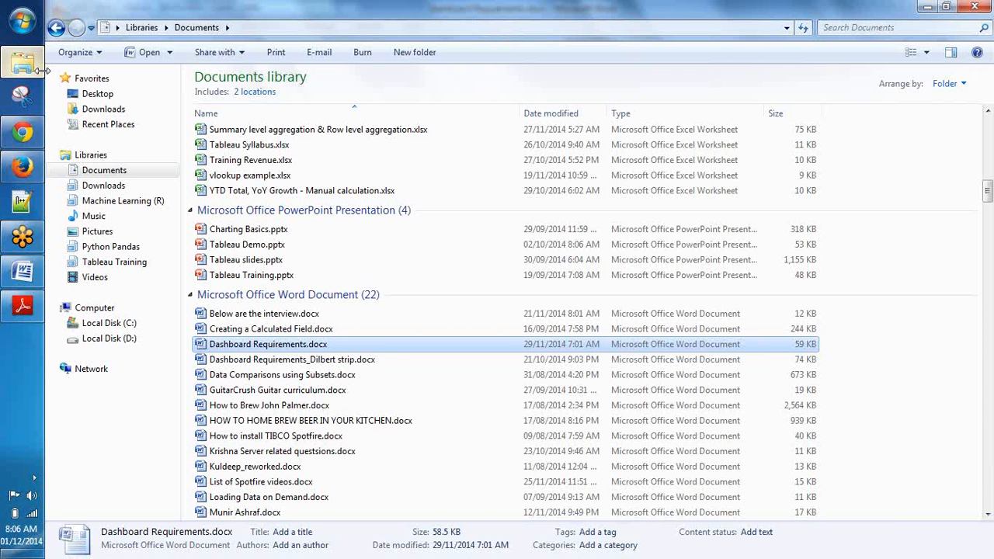
{"action": "scroll", "coordinate": [295, 257], "scroll_direction": "up", "scroll_amount": 10}
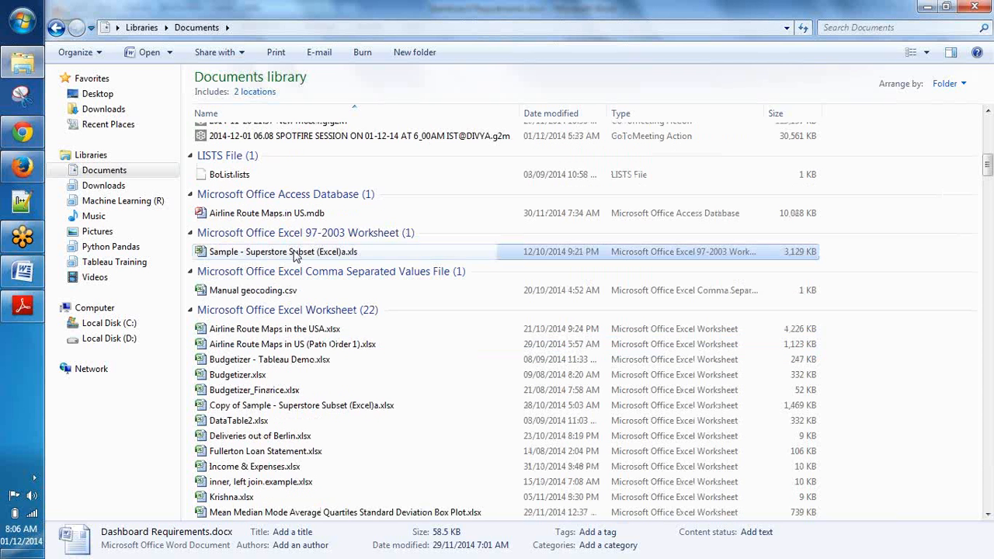
{"action": "double_click", "coordinate": [295, 256]}
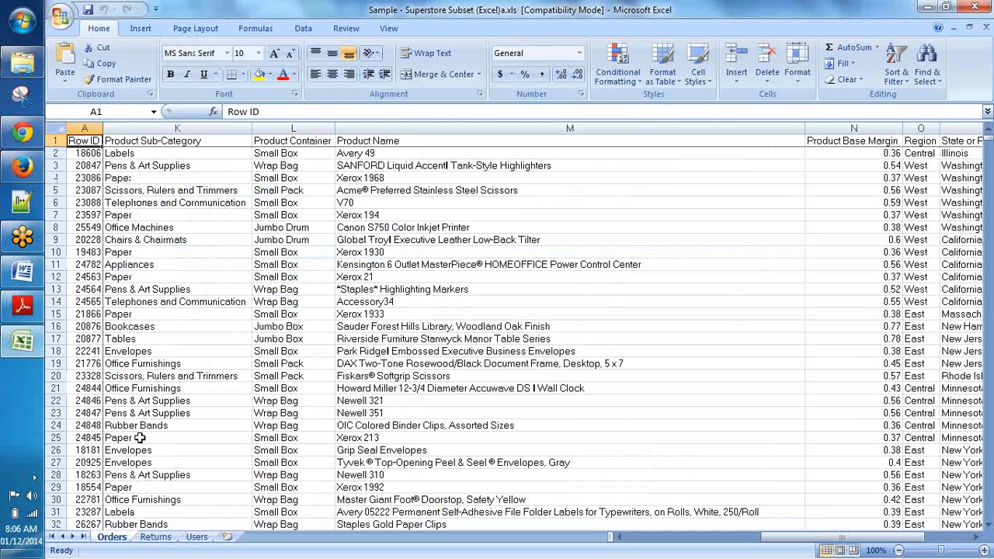
Examine the Order ID column on the Returns sheet and the Region and Manager columns on the Users sheet
{"action": "key", "text": "ctrl+Page_Down"}
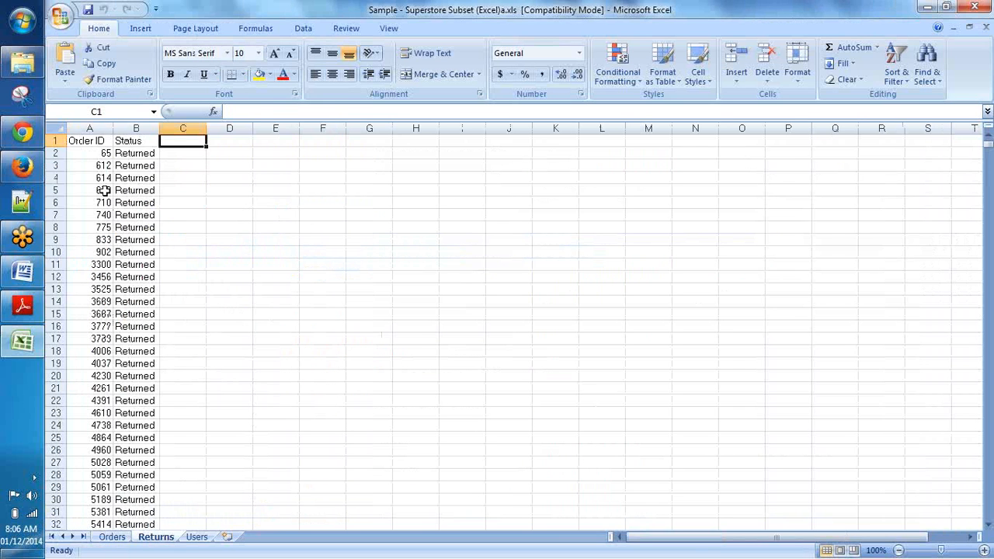
{"action": "left_click", "coordinate": [89, 128]}
{"action": "left_click", "coordinate": [112, 536]}
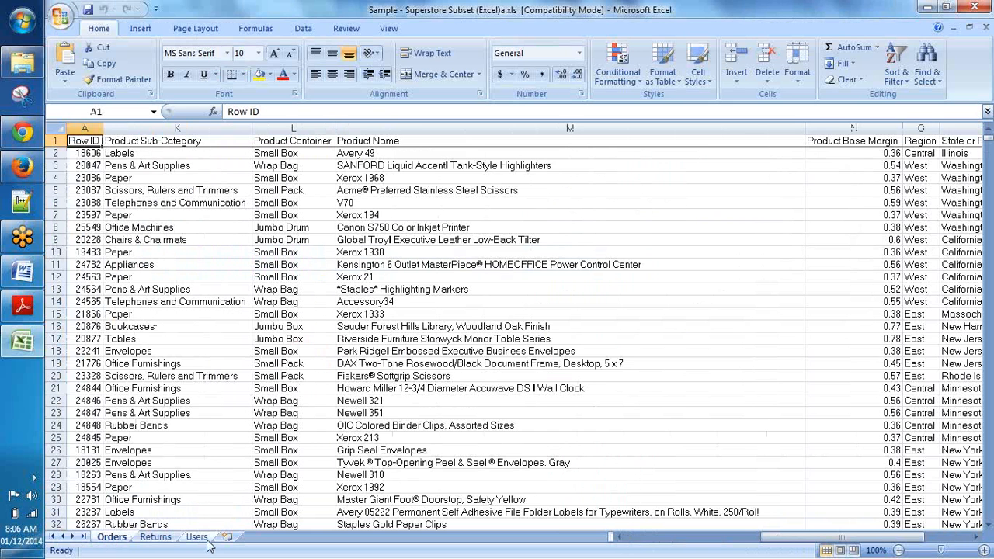
{"action": "left_click", "coordinate": [197, 536]}
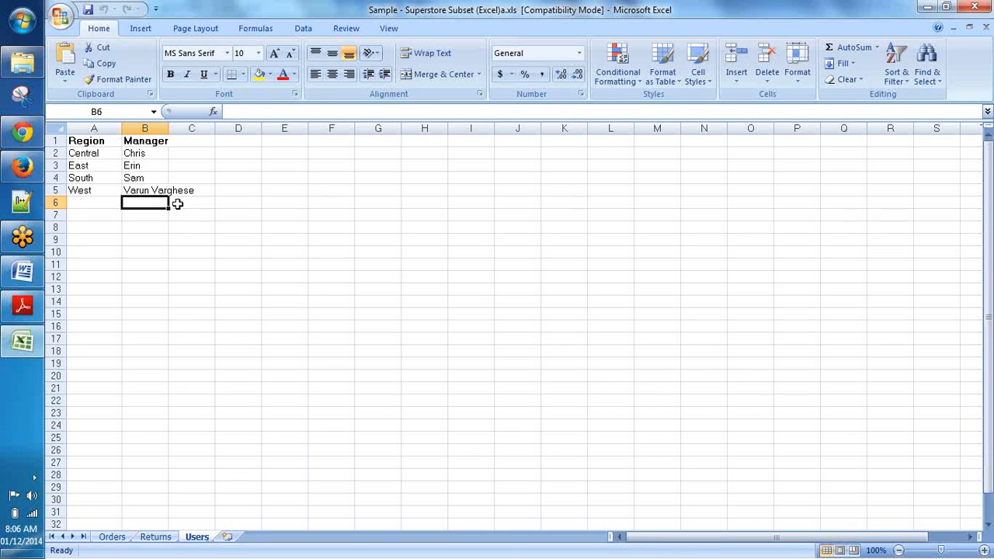
{"action": "left_click", "coordinate": [101, 130]}
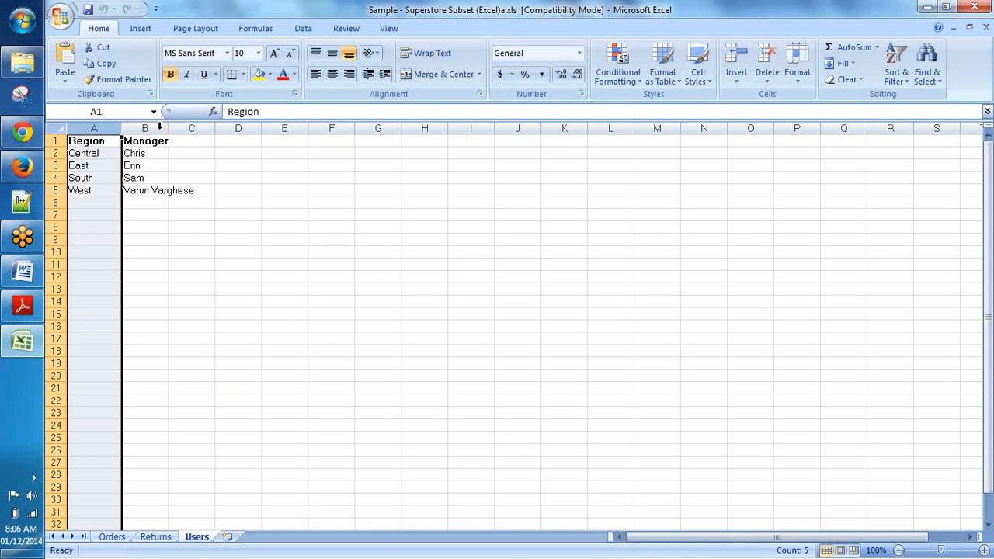
{"action": "left_click", "coordinate": [156, 128]}
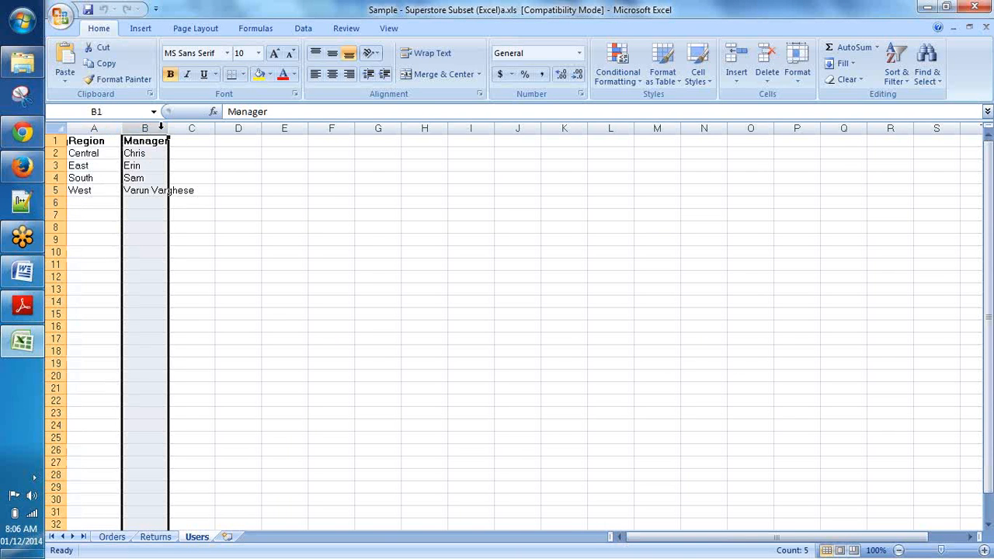
{"action": "left_click", "coordinate": [90, 128]}
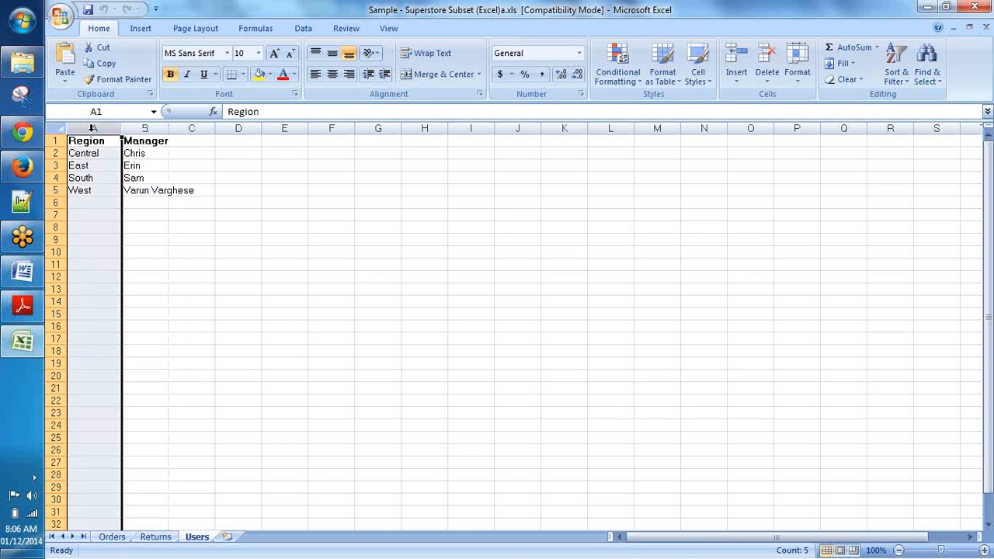
Return to the Orders sheet and inspect its fields from the first columns, ending at cell A1
{"action": "left_click", "coordinate": [106, 538]}
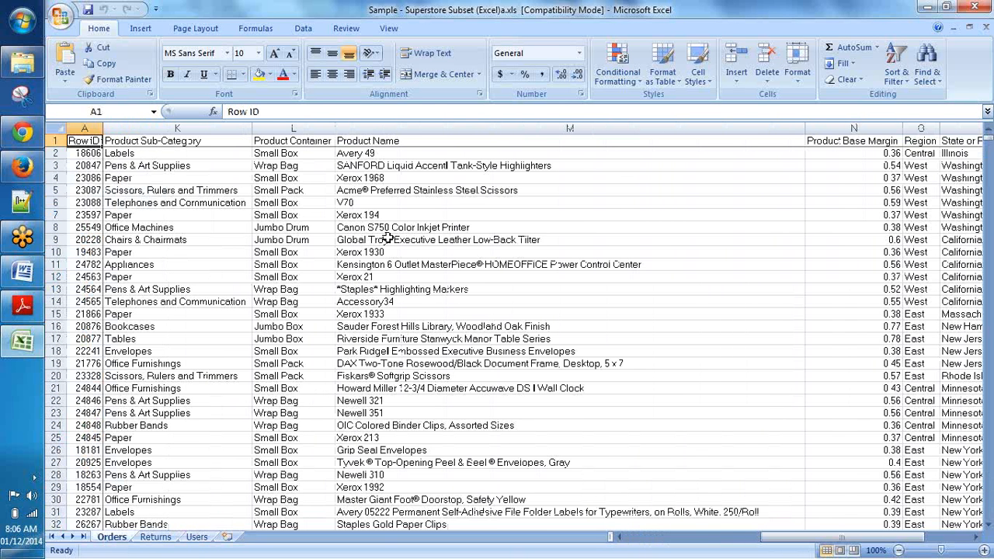
{"action": "left_click", "coordinate": [387, 239]}
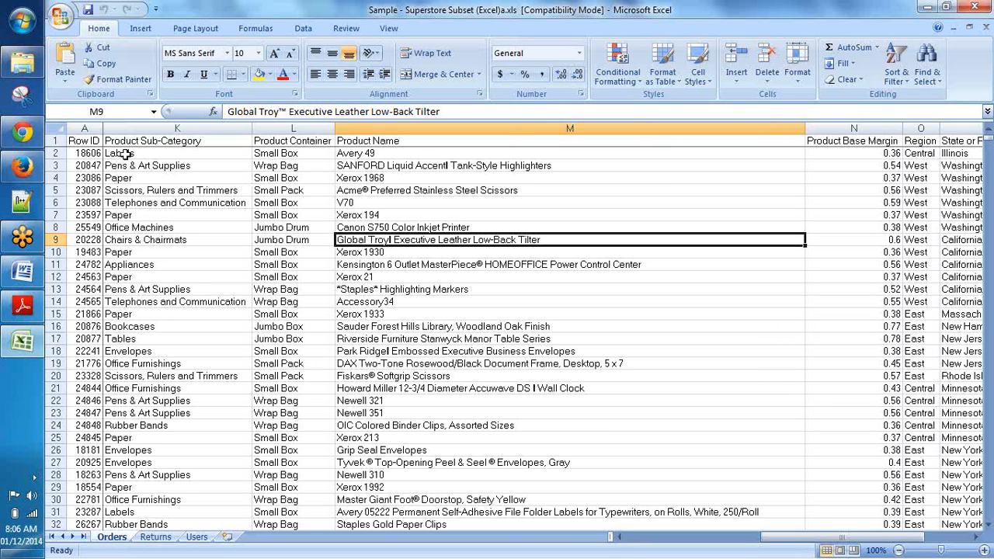
{"action": "key", "text": "Home"}
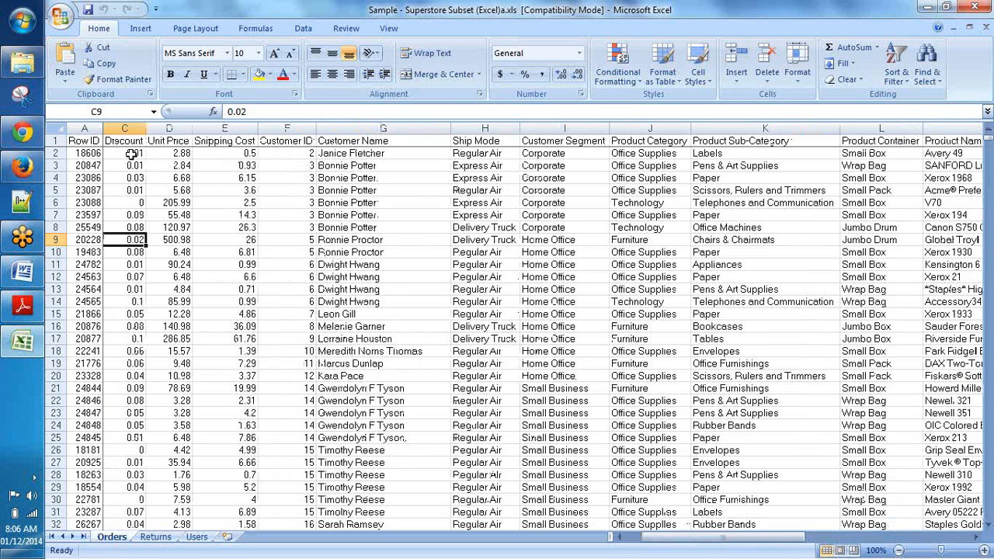
{"action": "key", "text": "Left"}
{"action": "key", "text": "Left"}
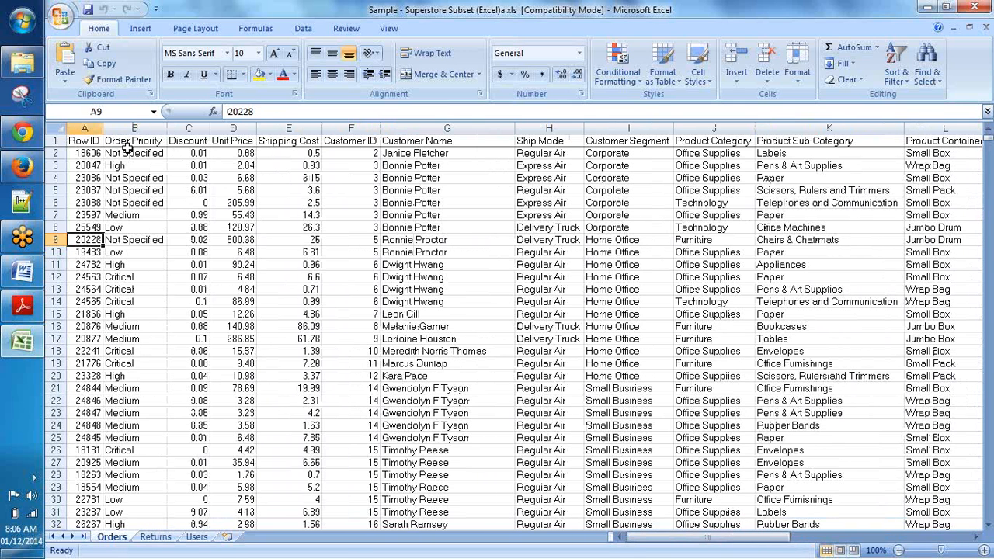
{"action": "key", "text": "ctrl+Home"}
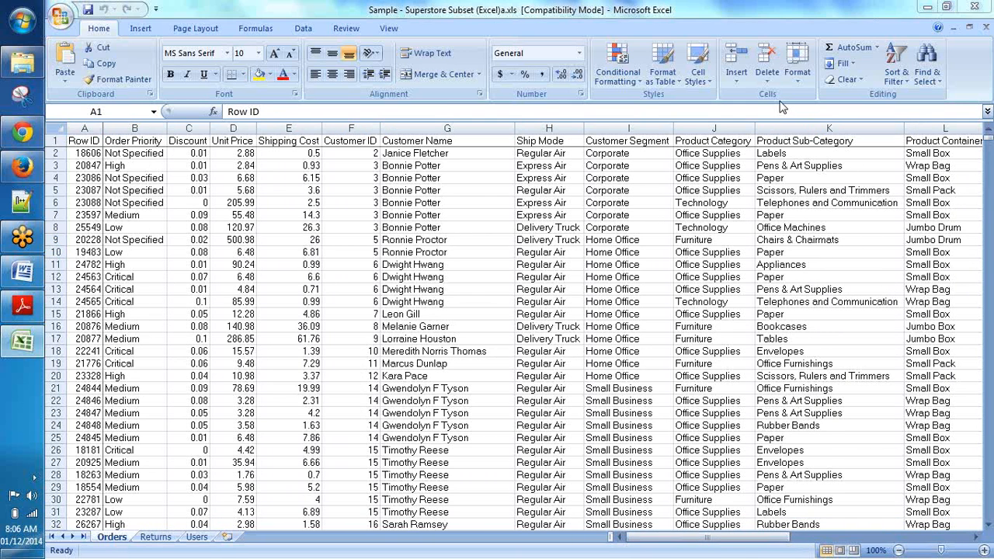
Copy the header row and first two data rows of the Orders sheet, from Row ID through Order ID (A1:X3)
{"action": "left_click_drag", "start_coordinate": [94, 140], "coordinate": [769, 167]}
{"action": "key", "text": "shift+Right"}
{"action": "key", "text": "shift+Right"}
{"action": "key", "text": "shift+Right"}
{"action": "key", "text": "shift+Right"}
{"action": "key", "text": "shift+Right"}
{"action": "key", "text": "shift+Right"}
{"action": "key", "text": "shift+Right"}
{"action": "key", "text": "shift+Right"}
{"action": "key", "text": "shift+Right"}
{"action": "key", "text": "shift+Right"}
{"action": "key", "text": "shift+Right"}
{"action": "key", "text": "shift+Right"}
{"action": "key", "text": "shift+Right"}
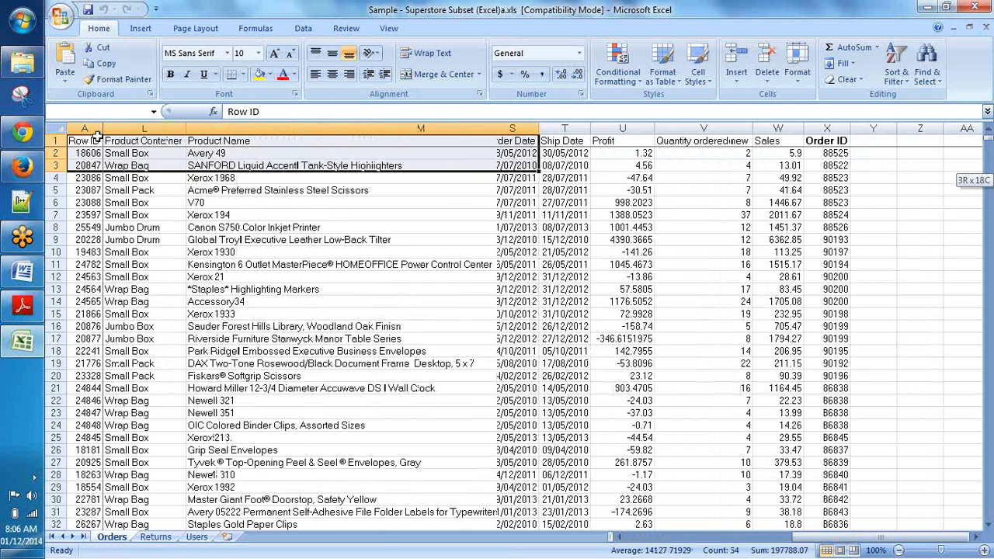
{"action": "key", "text": "ctrl+c"}
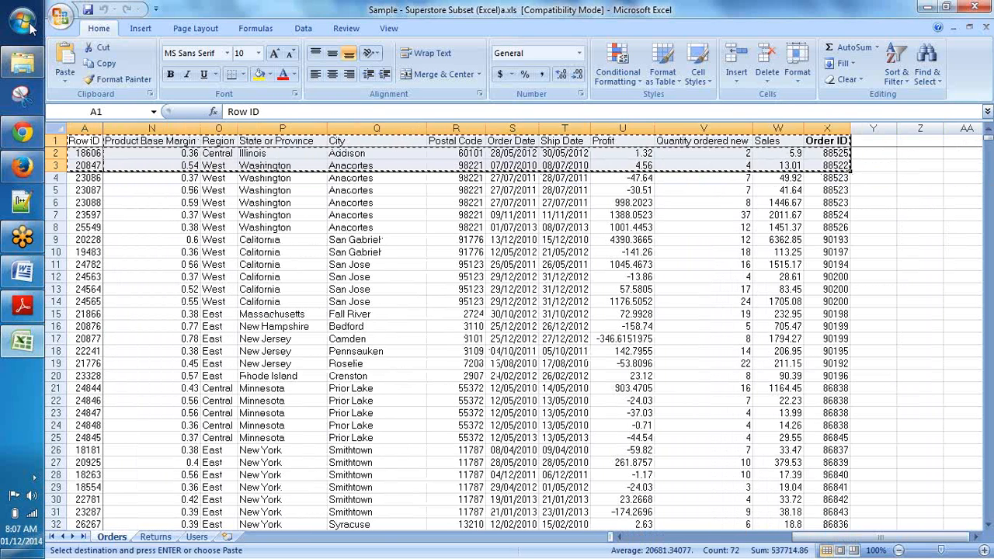
Open a new Excel workbook and paste the copied rows into Sheet1 starting at cell A1
{"action": "left_click", "coordinate": [26, 25]}
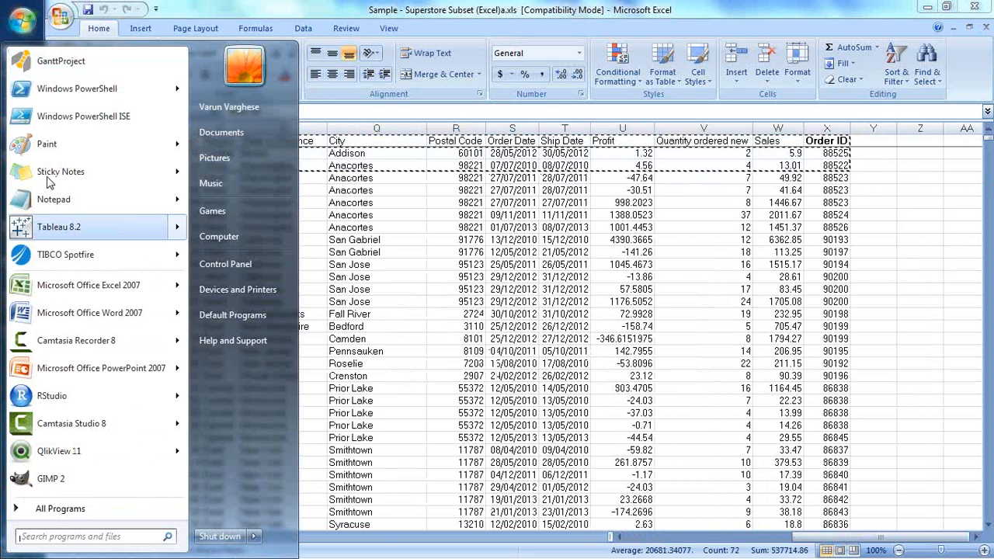
{"action": "left_click", "coordinate": [49, 287]}
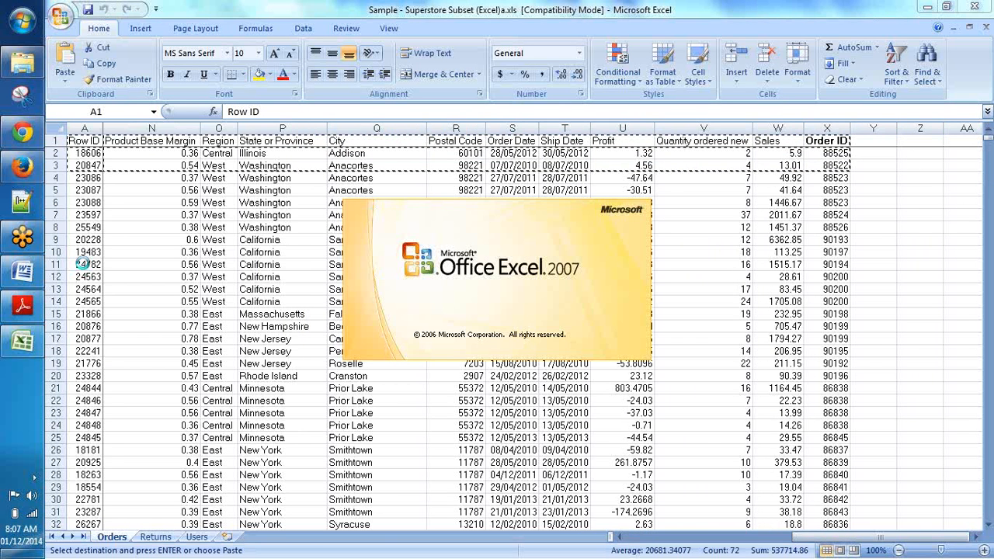
{"action": "key", "text": "ctrl+v"}
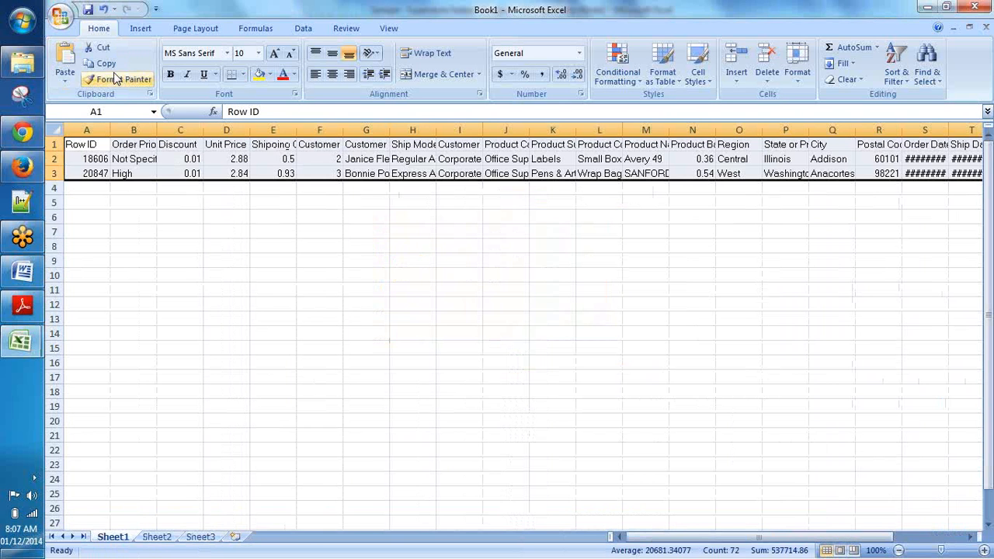
Copy the pasted rows from Sheet1 and paste them transposed into Sheet2 starting at cell A1
{"action": "key", "text": "ctrl+c"}
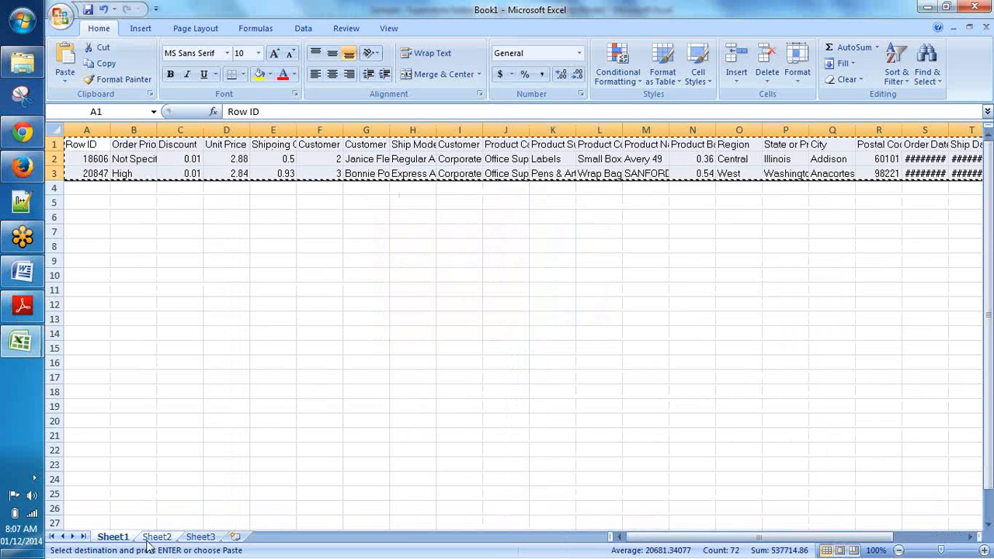
{"action": "left_click", "coordinate": [156, 536]}
{"action": "right_click", "coordinate": [97, 151]}
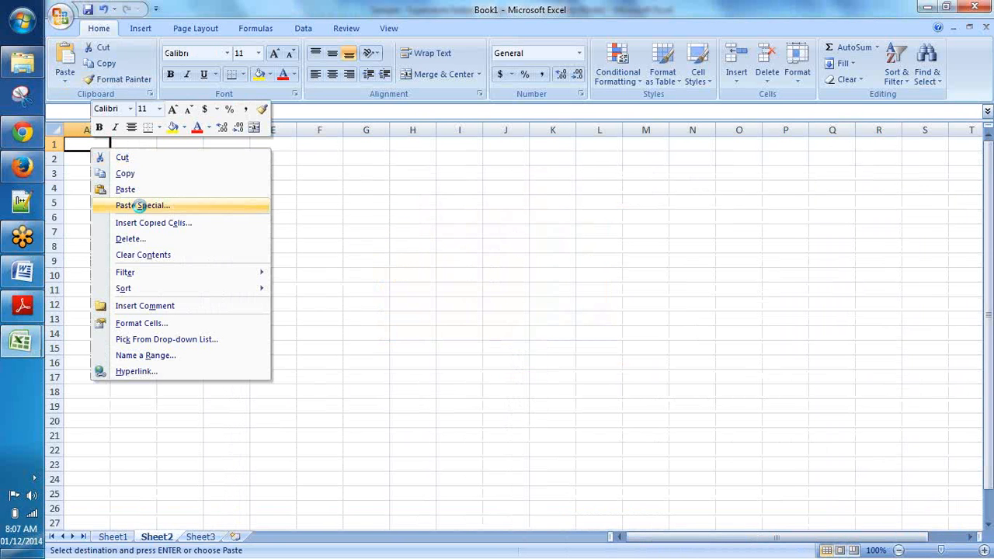
{"action": "left_click", "coordinate": [140, 205]}
{"action": "left_click", "coordinate": [187, 275]}
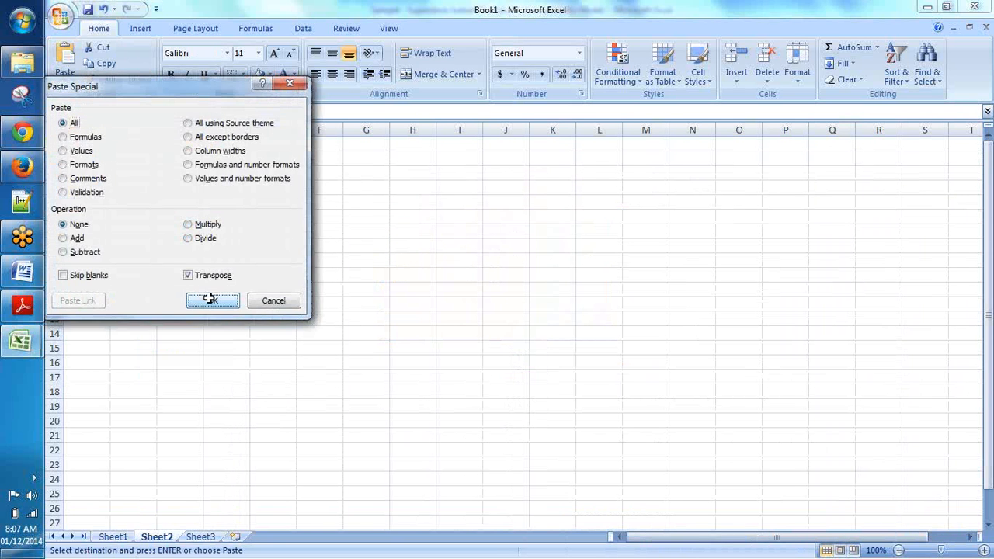
{"action": "left_click", "coordinate": [209, 300]}
Set the transposed data's font size to 8.5 and auto-fit the widths of columns A to C
{"action": "left_click", "coordinate": [257, 53]}
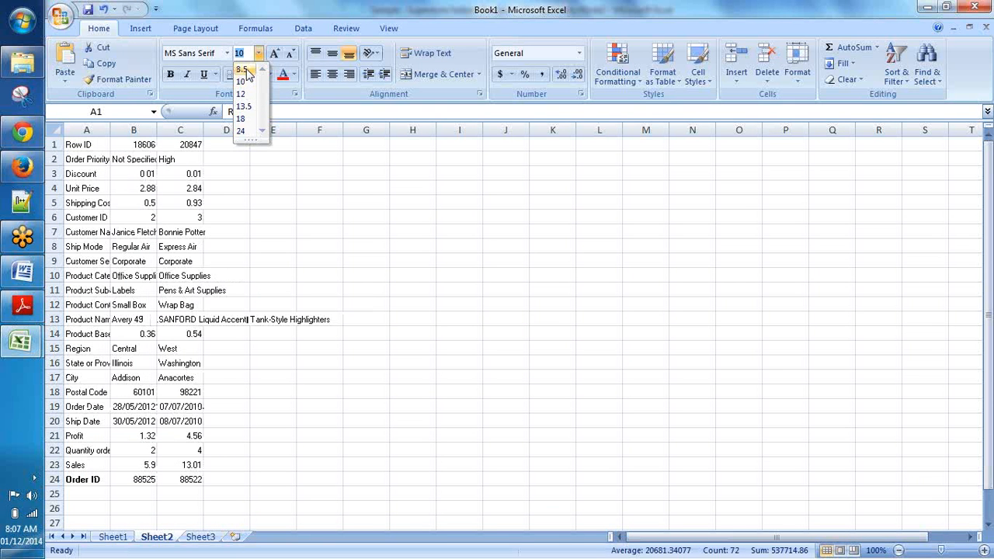
{"action": "left_click", "coordinate": [243, 70]}
{"action": "left_click_drag", "start_coordinate": [86, 129], "coordinate": [199, 131]}
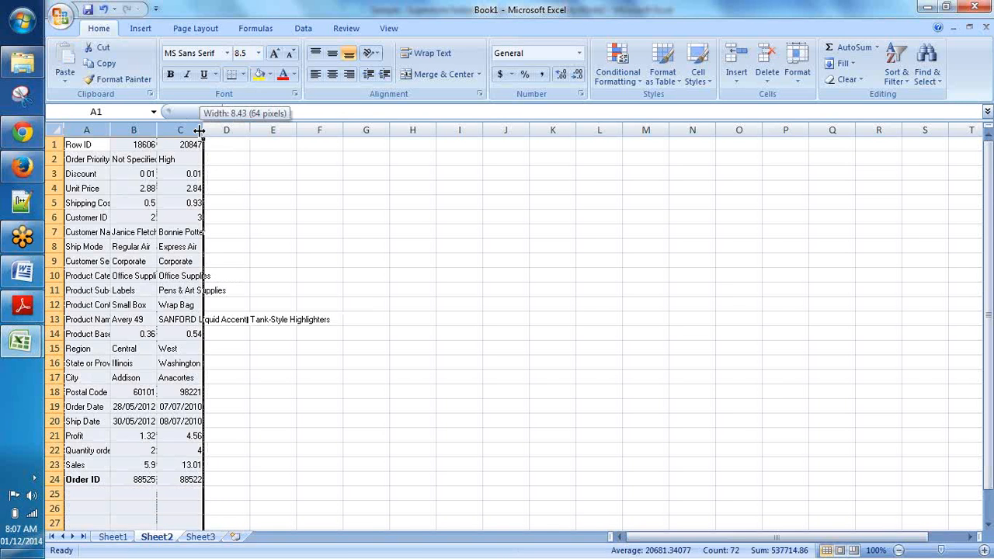
{"action": "double_click", "coordinate": [199, 130]}
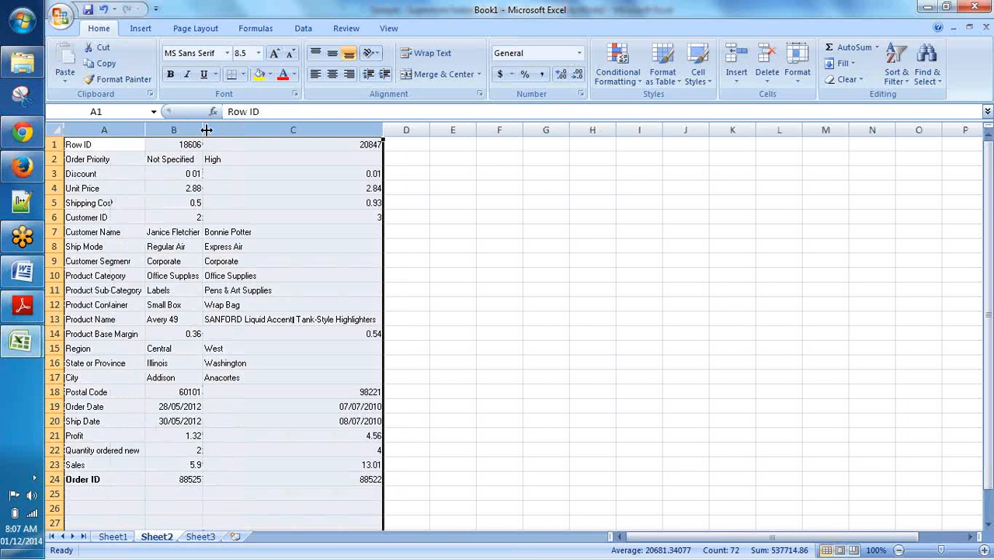
Left-align the field names in column A and right-align the sample values in columns B and C
{"action": "left_click", "coordinate": [349, 74]}
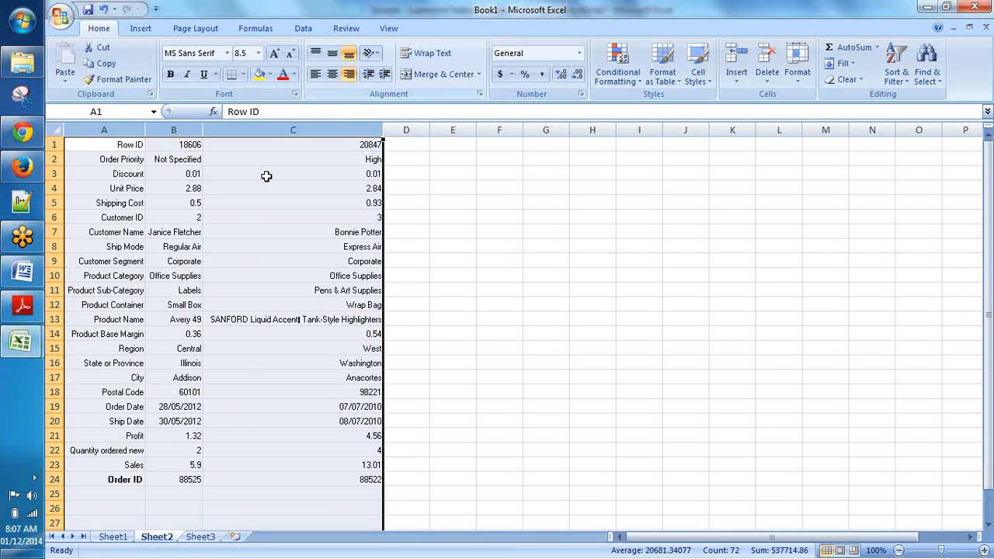
{"action": "left_click", "coordinate": [316, 74]}
{"action": "left_click", "coordinate": [135, 131]}
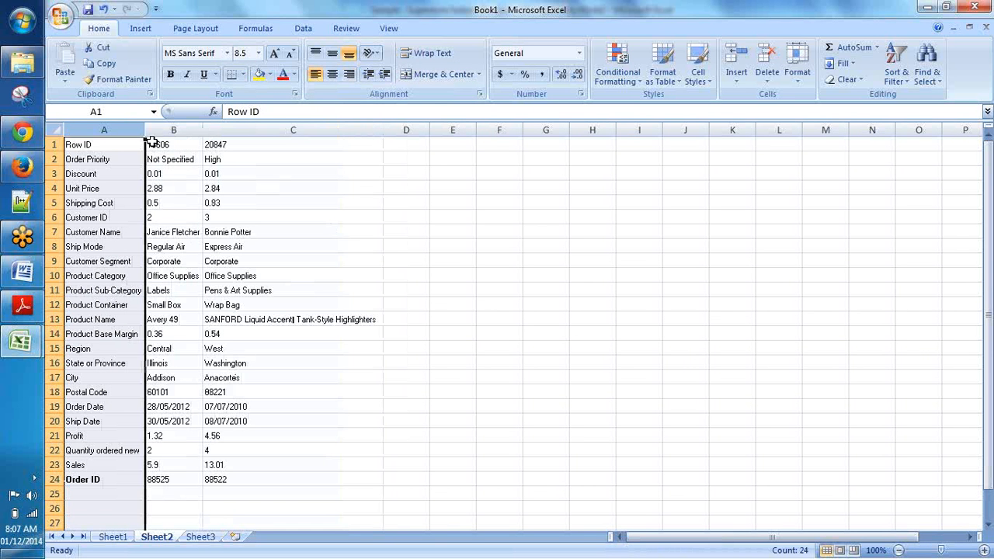
{"action": "left_click_drag", "start_coordinate": [174, 130], "coordinate": [243, 130]}
{"action": "left_click", "coordinate": [348, 74]}
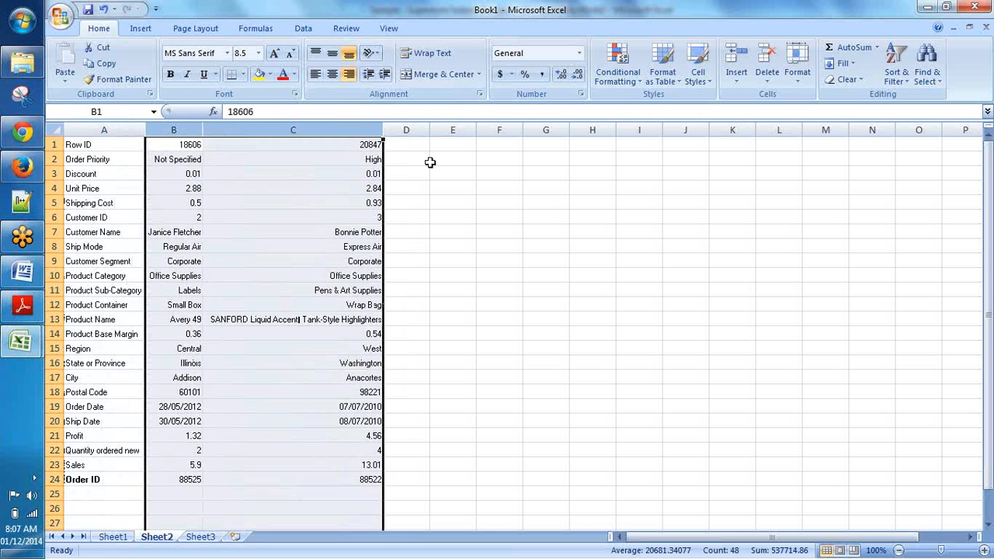
Apply All Borders to the whole transposed table, A1:C24
{"action": "key", "text": "ctrl+Home"}
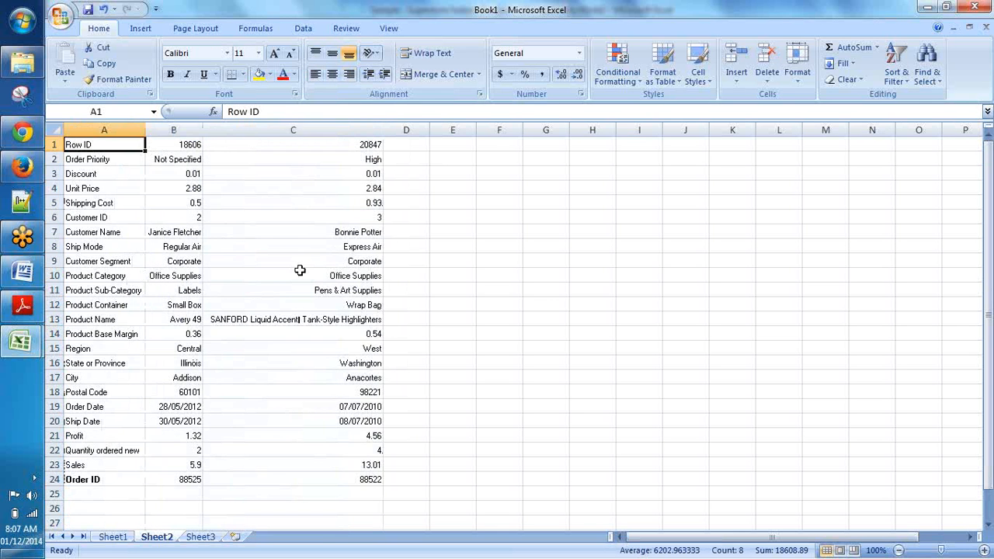
{"action": "key", "text": "ctrl+a"}
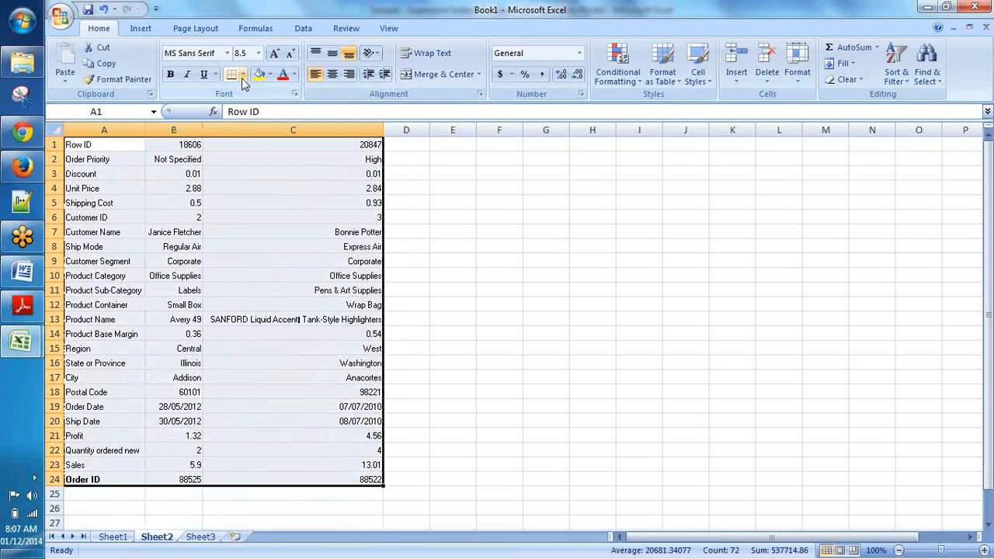
{"action": "left_click", "coordinate": [243, 75]}
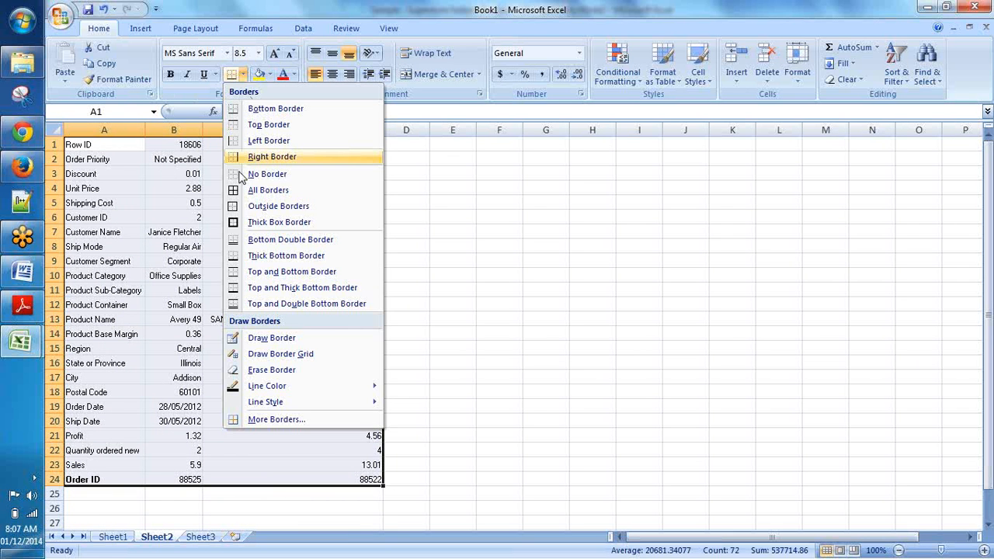
{"action": "left_click", "coordinate": [256, 190]}
{"action": "left_click", "coordinate": [406, 276]}
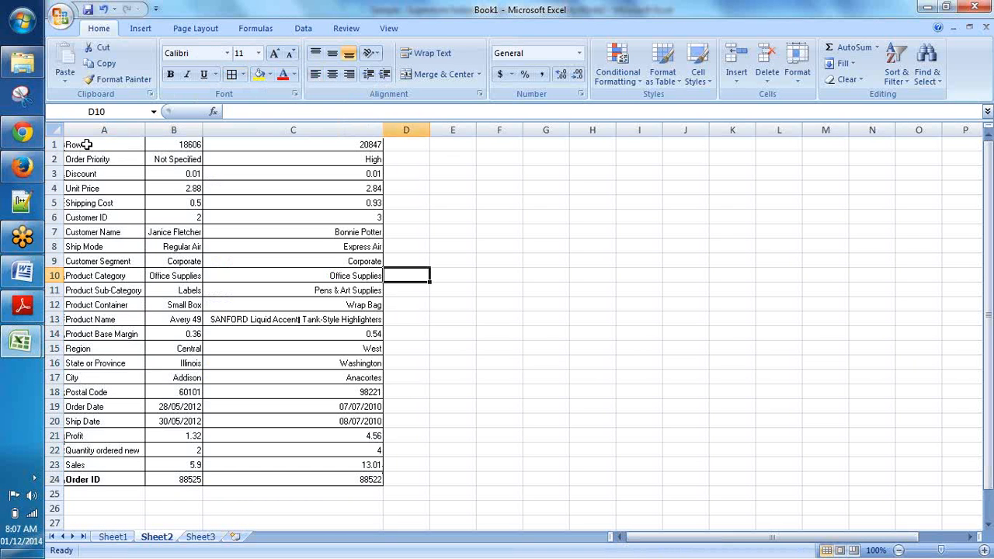
Examine the Row ID and Order ID rows of the transposed table and the field names from Order Priority down
{"action": "left_click_drag", "start_coordinate": [87, 144], "coordinate": [365, 145]}
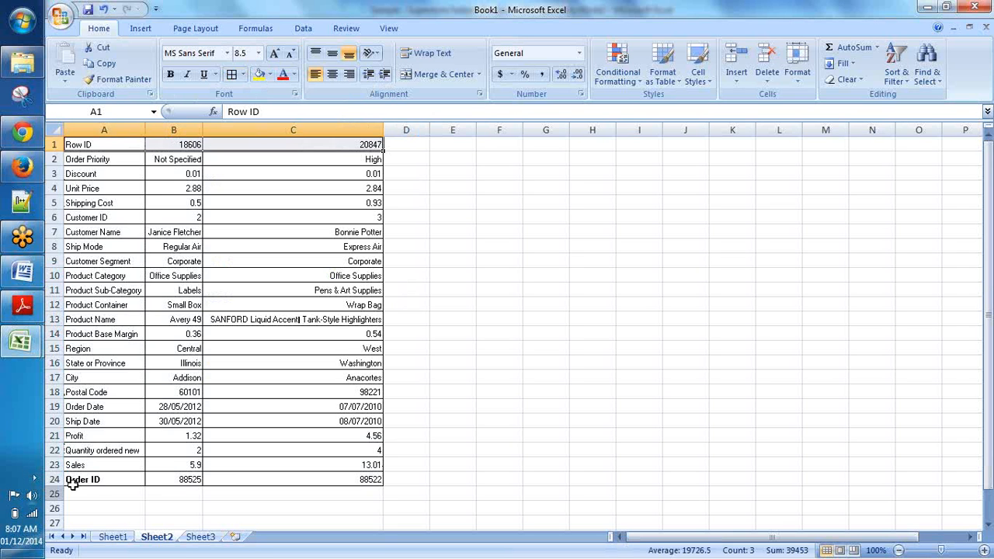
{"action": "left_click_drag", "start_coordinate": [71, 481], "coordinate": [365, 479]}
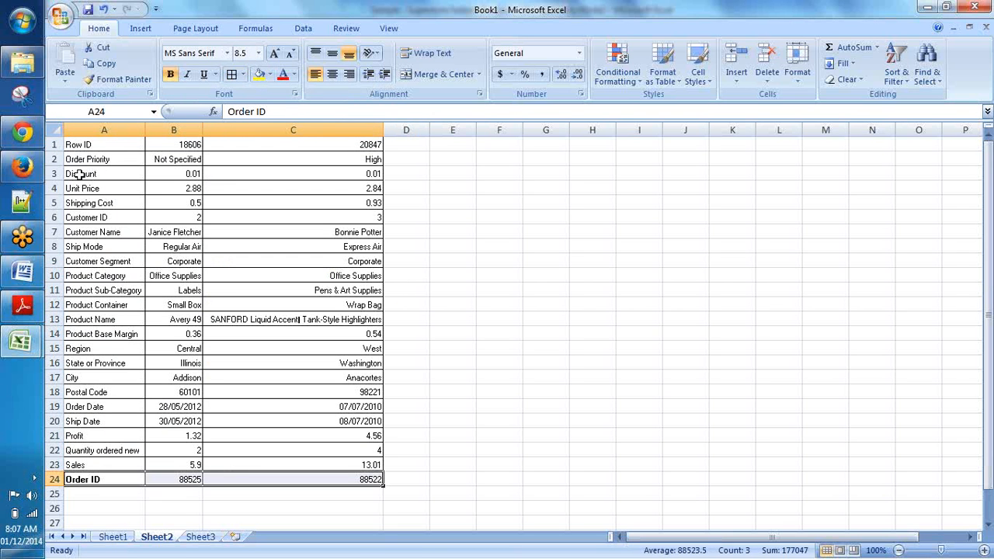
{"action": "left_click_drag", "start_coordinate": [81, 160], "coordinate": [84, 174]}
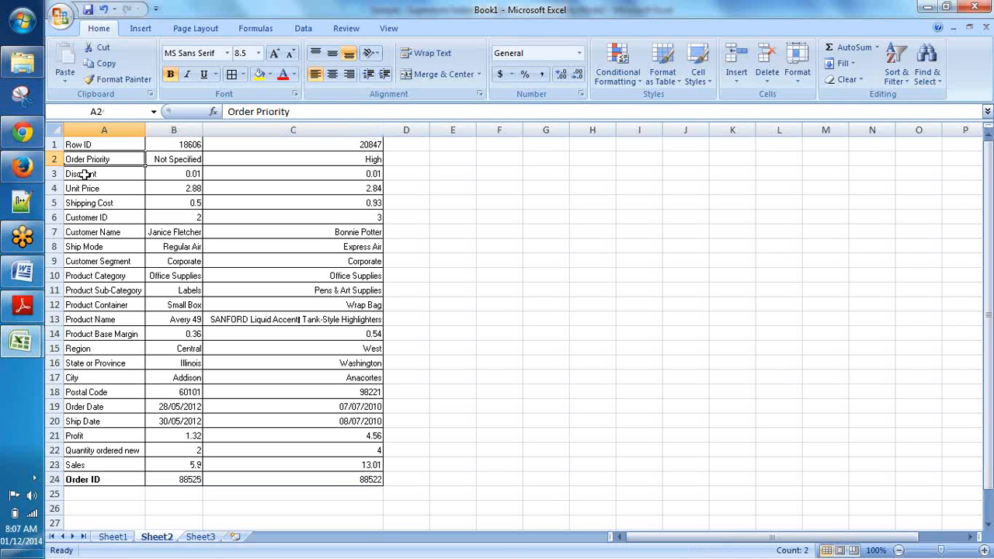
{"action": "left_click_drag", "start_coordinate": [84, 174], "coordinate": [82, 261]}
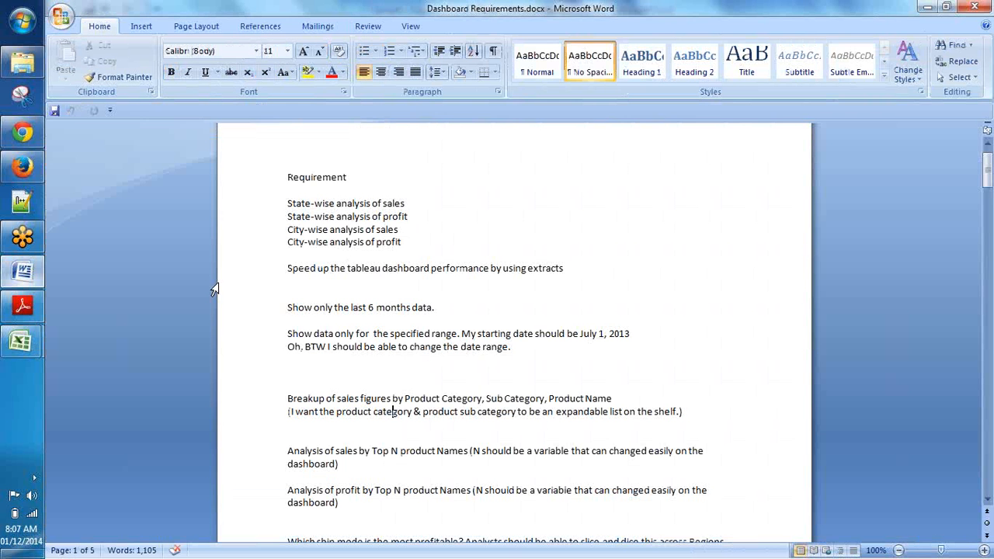
Switch to the Dashboard Requirements document in Word and highlight the line "State-wise analysis of sales"
{"action": "triple_click", "coordinate": [387, 204]}
{"action": "right_click", "coordinate": [386, 205]}
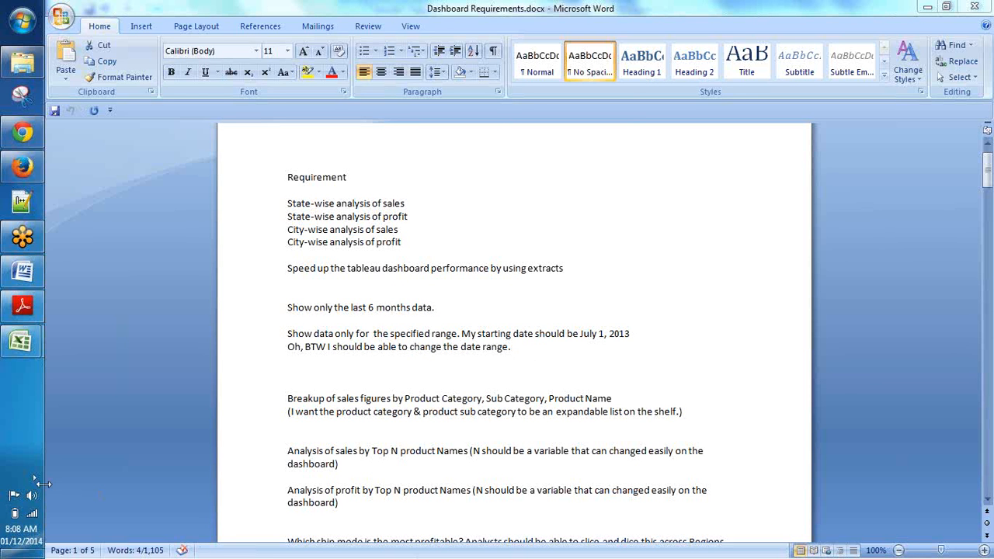
{"action": "left_click", "coordinate": [31, 495]}
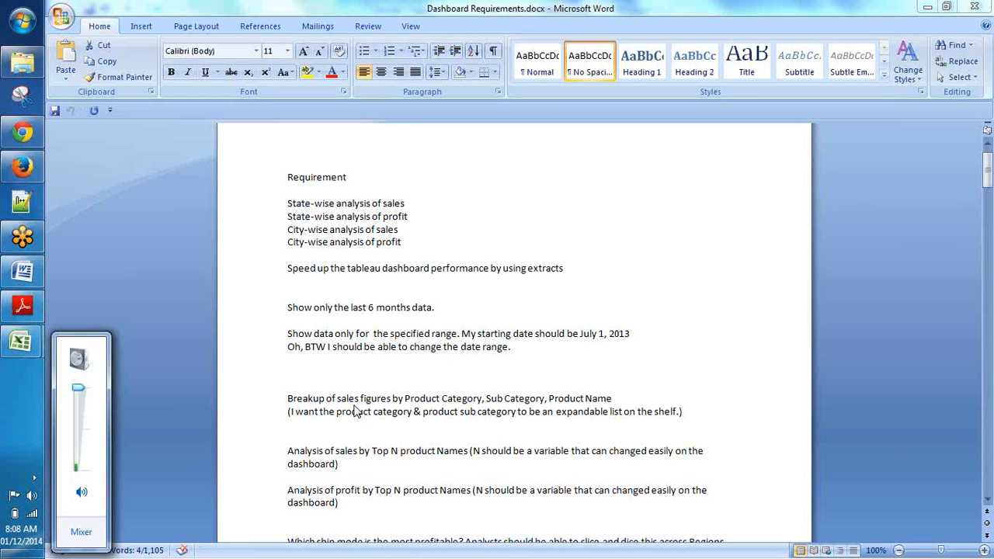
{"action": "left_click", "coordinate": [264, 204]}
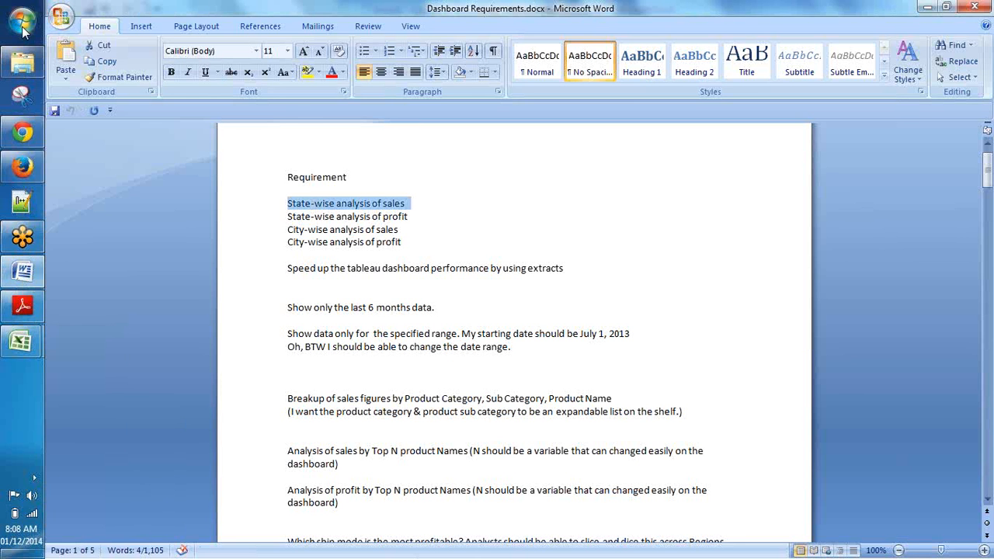
Launch Tableau 8.2 and bring up its list of data connection types
{"action": "left_click", "coordinate": [23, 32]}
{"action": "left_click", "coordinate": [284, 315]}
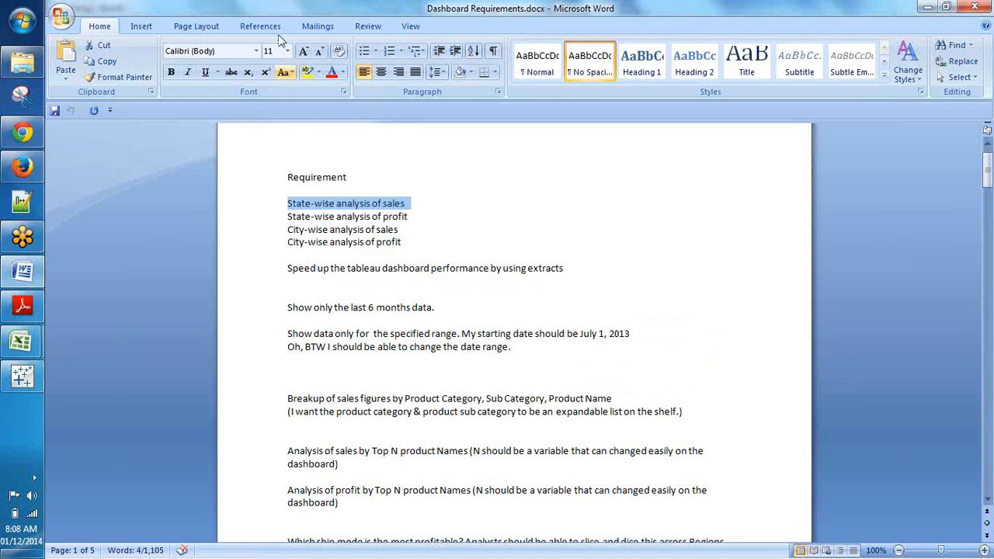
{"action": "left_click", "coordinate": [21, 381]}
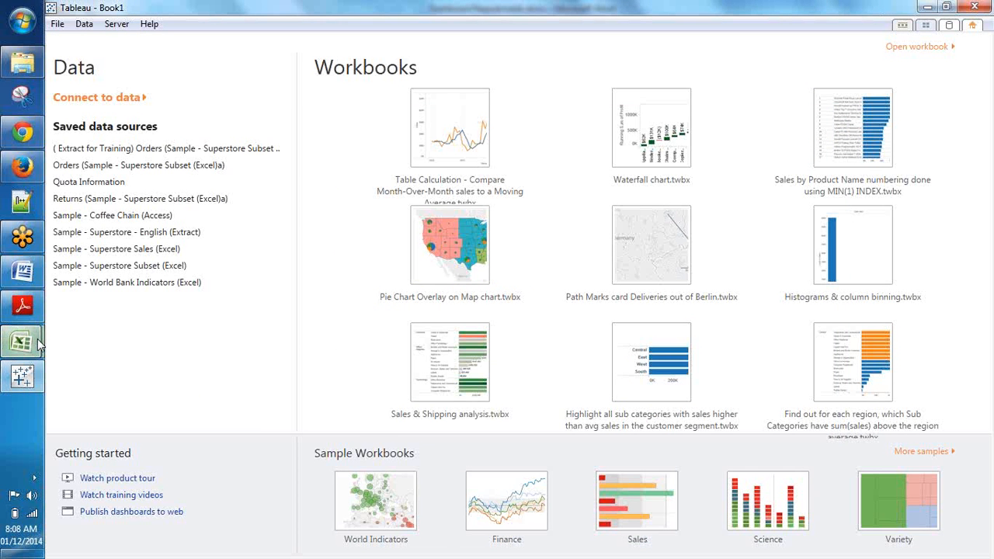
{"action": "mouse_move", "coordinate": [48, 344]}
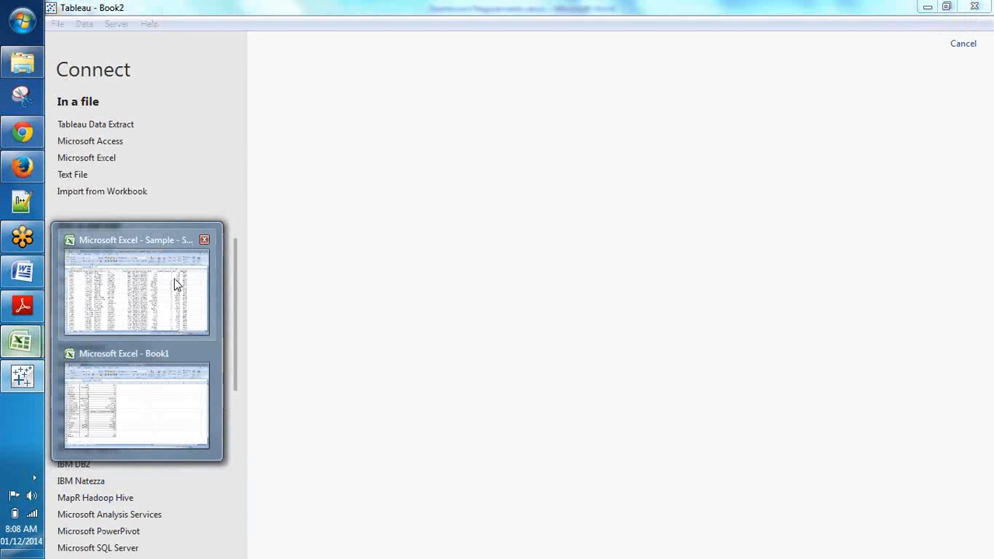
{"action": "mouse_move", "coordinate": [191, 248]}
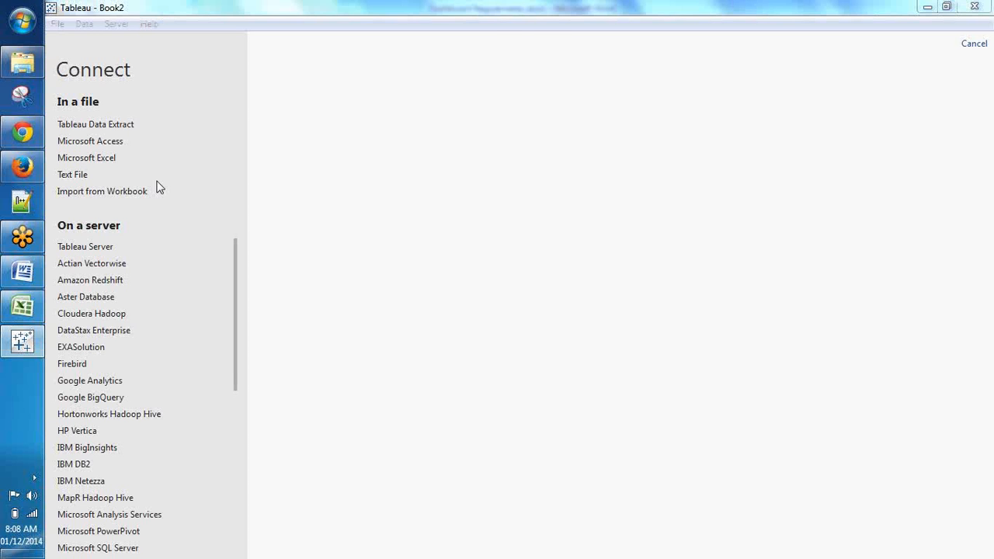
Connect to the Excel file Sample - Superstore Subset (Excel)a.xls in the Documents library, use its Orders sheet, and go to the worksheet
{"action": "left_click", "coordinate": [157, 187]}
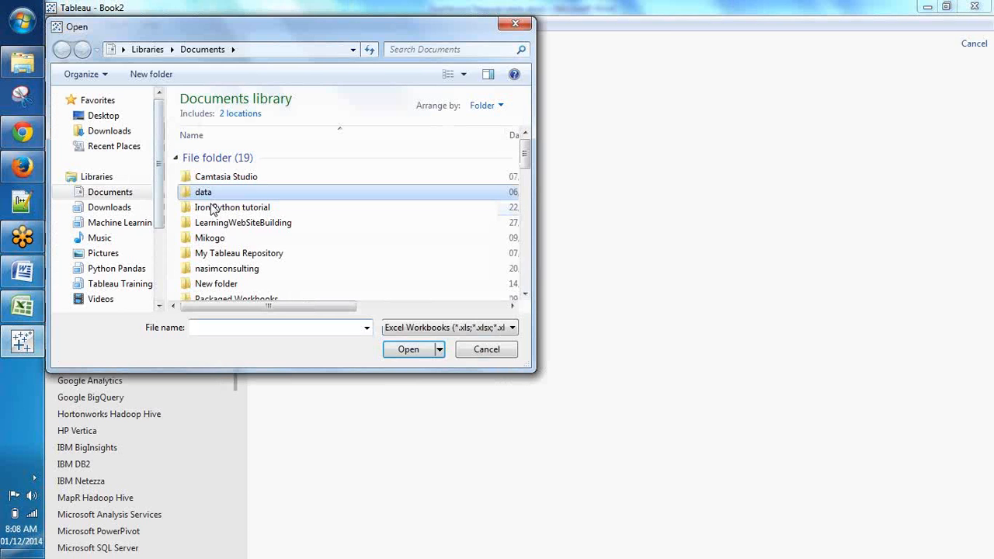
{"action": "scroll", "coordinate": [212, 211], "scroll_direction": "down", "scroll_amount": 8}
{"action": "scroll", "coordinate": [212, 220], "scroll_direction": "down", "scroll_amount": 2}
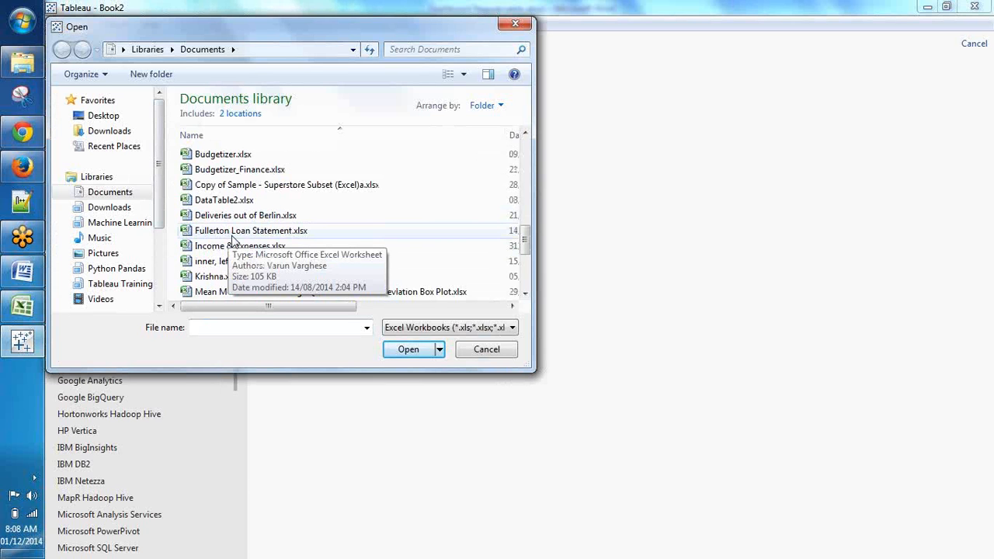
{"action": "scroll", "coordinate": [233, 237], "scroll_direction": "down", "scroll_amount": 1}
{"action": "scroll", "coordinate": [232, 229], "scroll_direction": "up", "scroll_amount": 4}
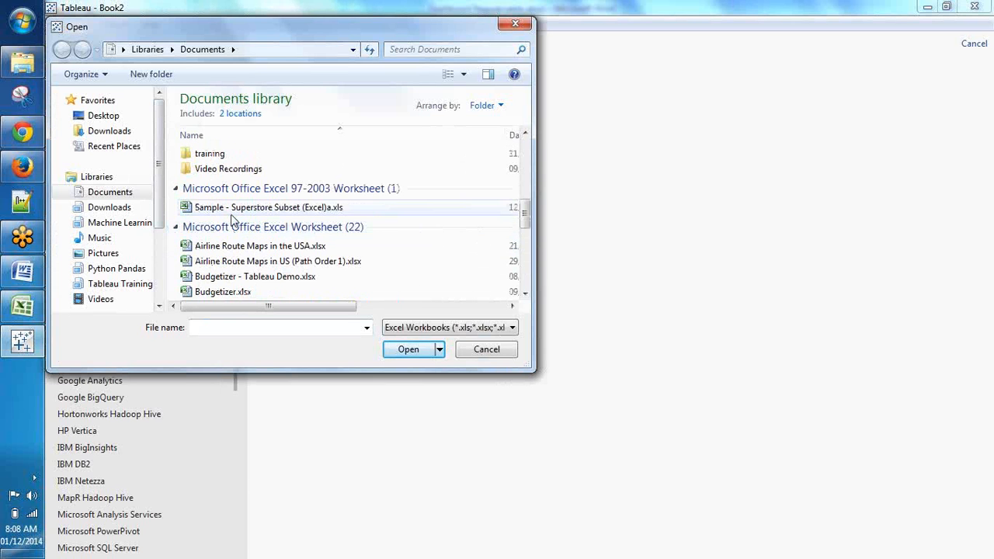
{"action": "left_click", "coordinate": [231, 210]}
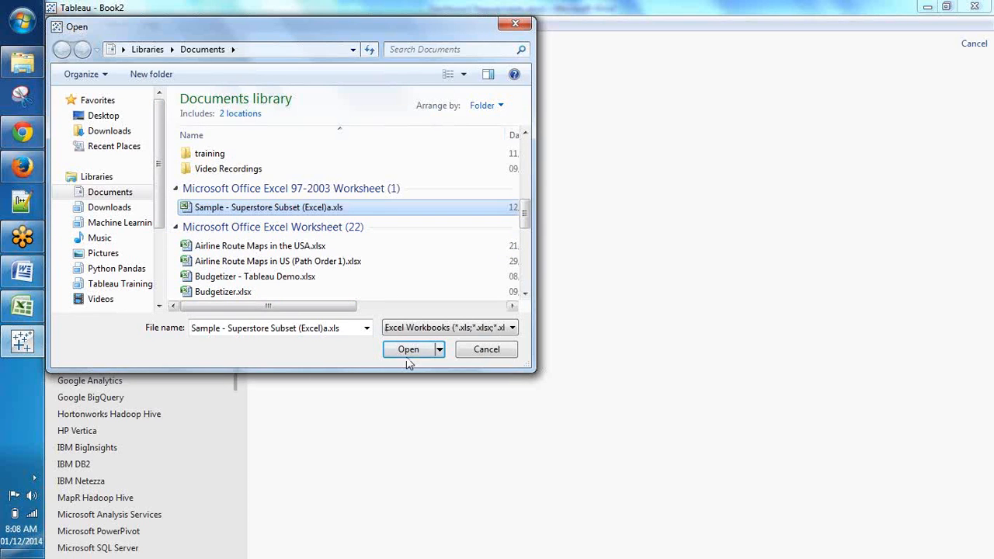
{"action": "left_click", "coordinate": [409, 349]}
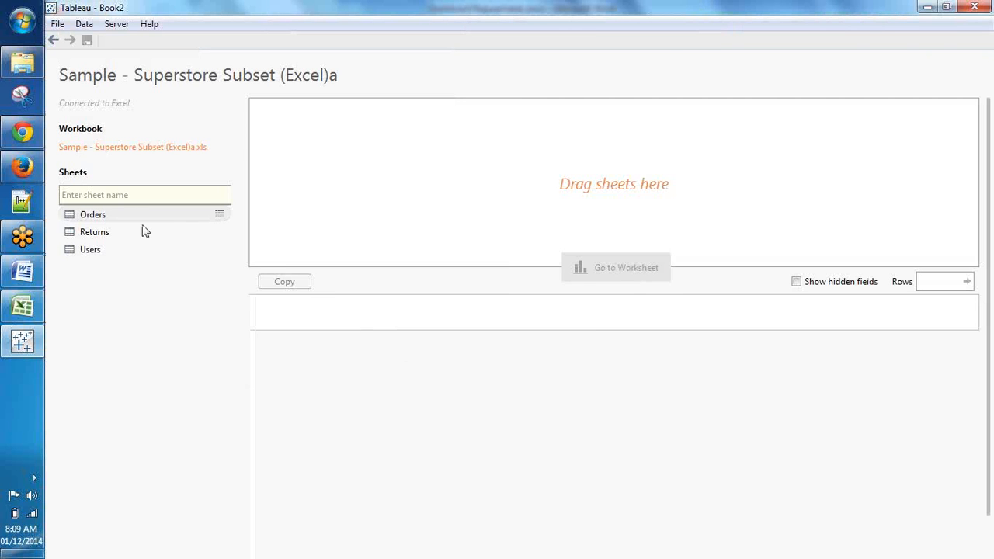
{"action": "left_click", "coordinate": [648, 271]}
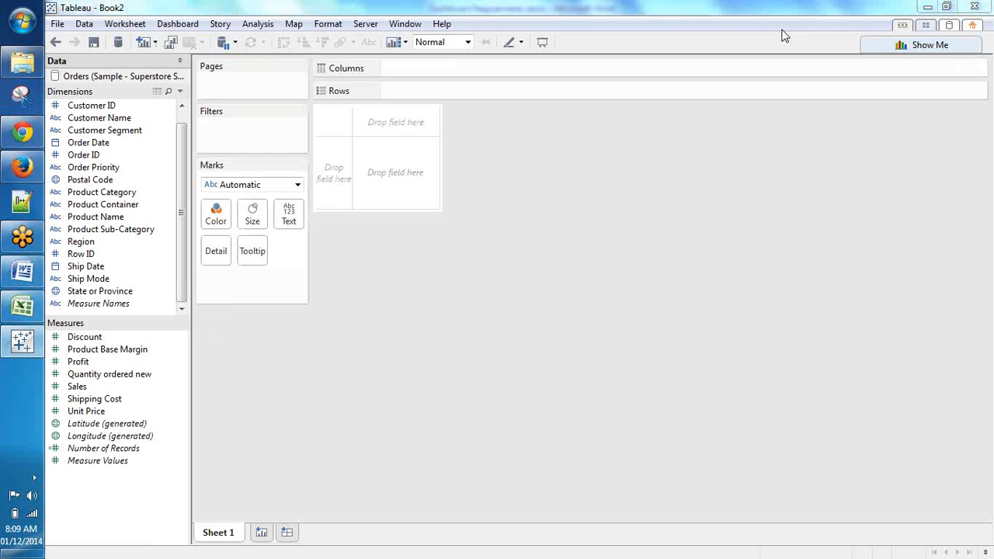
Back in Tableau, put State or Province on rows and Sales on columns to build a horizontal bar chart
{"action": "left_click", "coordinate": [21, 294]}
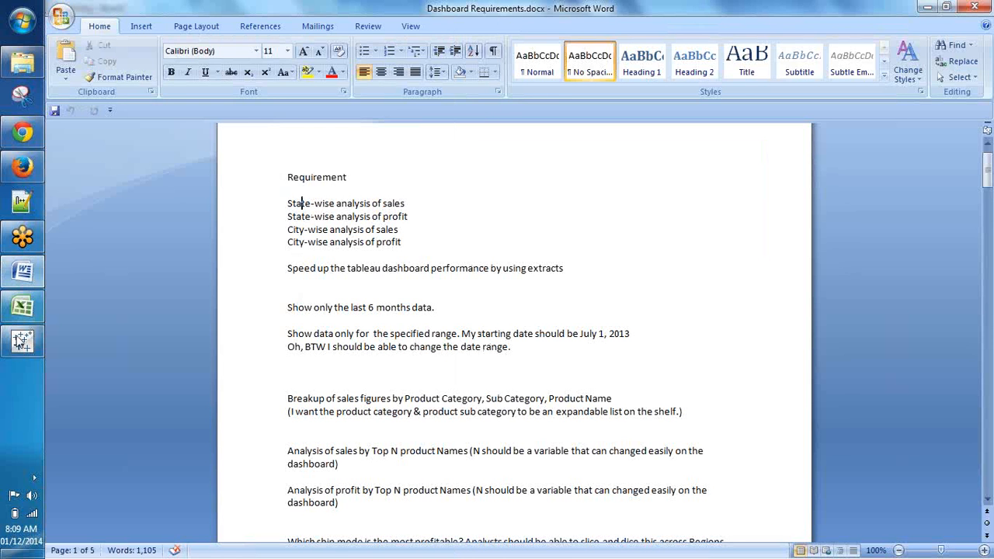
{"action": "left_click", "coordinate": [22, 340]}
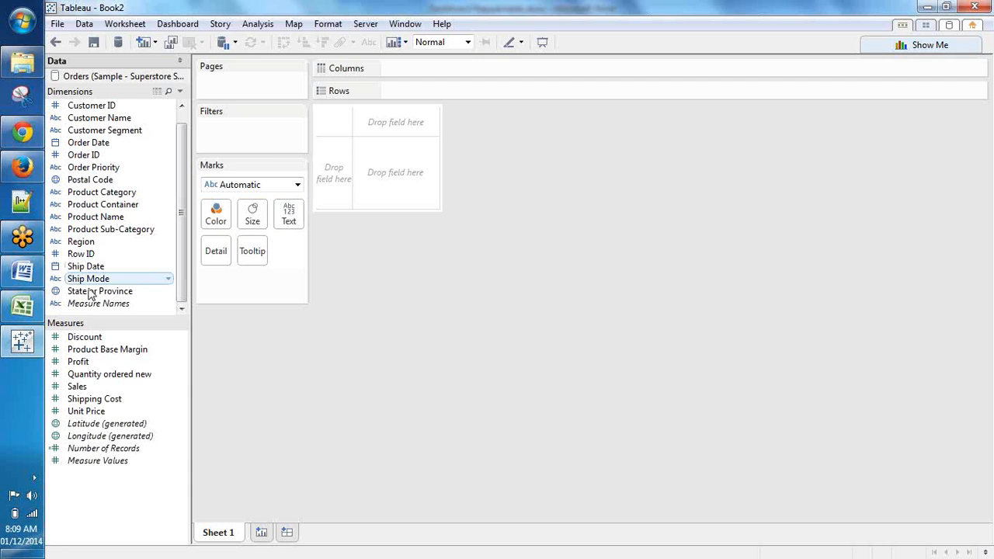
{"action": "left_click_drag", "start_coordinate": [89, 293], "coordinate": [385, 89]}
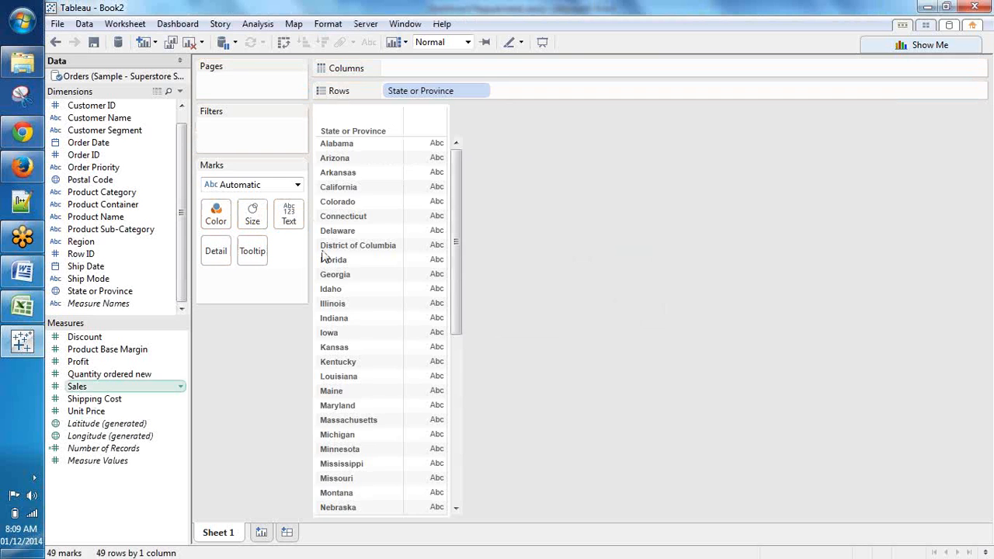
{"action": "left_click_drag", "start_coordinate": [324, 258], "coordinate": [453, 71]}
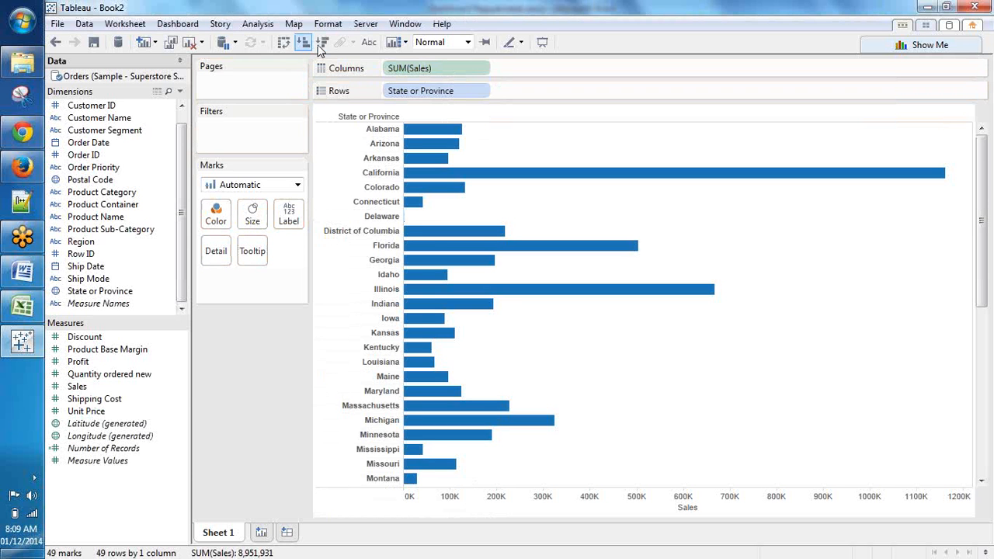
Sort the states in descending order of Sales and label each bar with its Sales value
{"action": "left_click", "coordinate": [324, 44]}
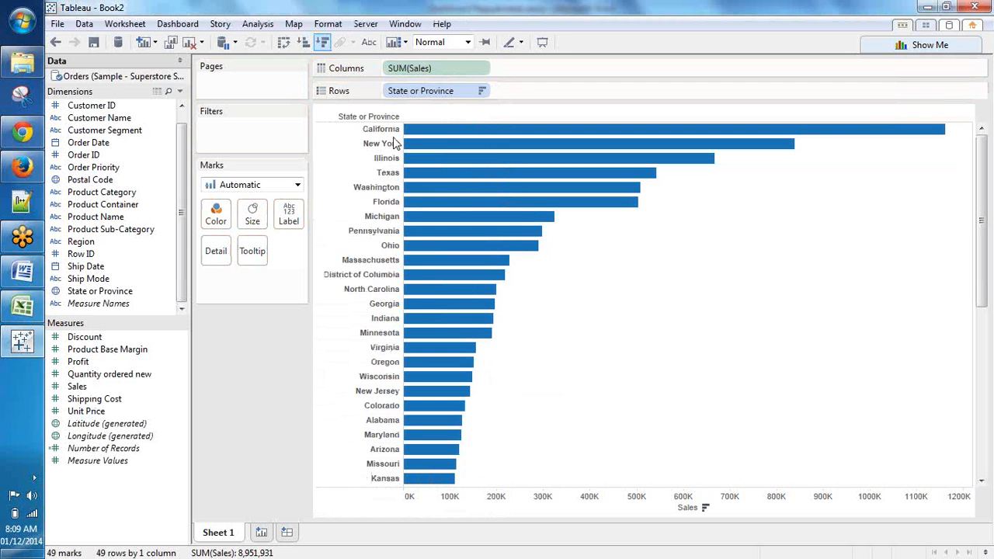
{"action": "left_click_drag", "start_coordinate": [76, 386], "coordinate": [292, 227]}
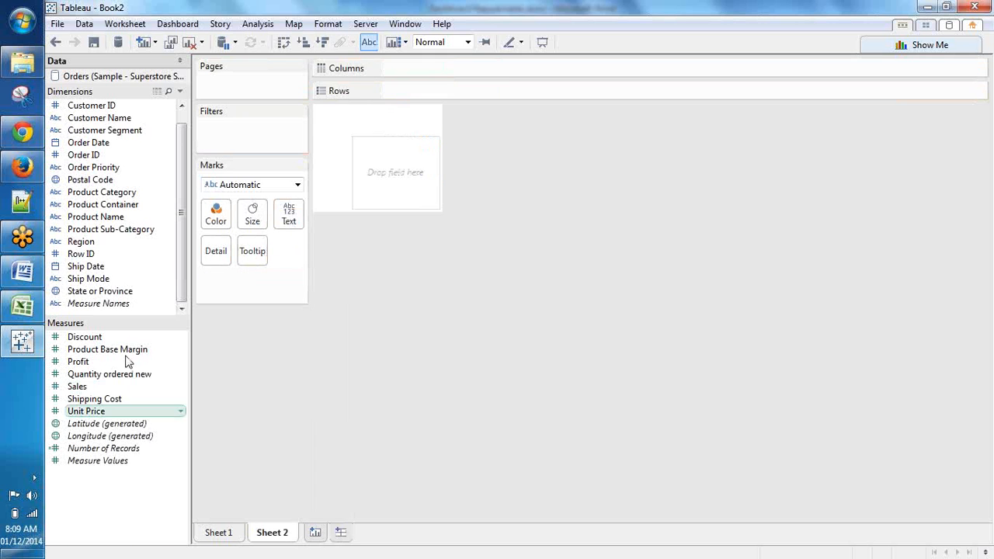
On Sheet 2, chart Sales as vertical bars with State or Province on columns, sorted in descending order
{"action": "left_click", "coordinate": [100, 290]}
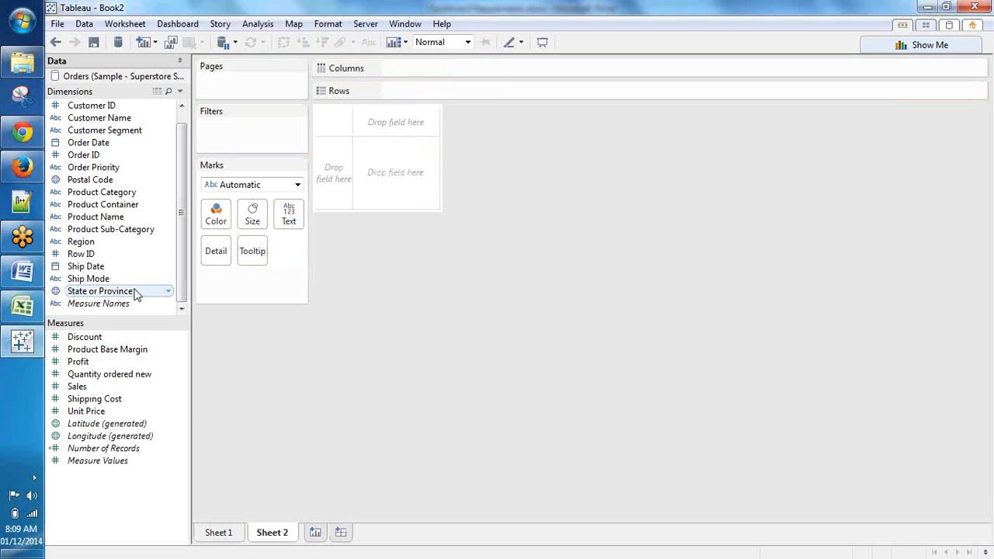
{"action": "mouse_move", "coordinate": [459, 41]}
{"action": "left_mouse_down"}
{"action": "mouse_move", "coordinate": [433, 67]}
{"action": "mouse_move", "coordinate": [361, 94]}
{"action": "mouse_move", "coordinate": [365, 70]}
{"action": "left_mouse_up"}
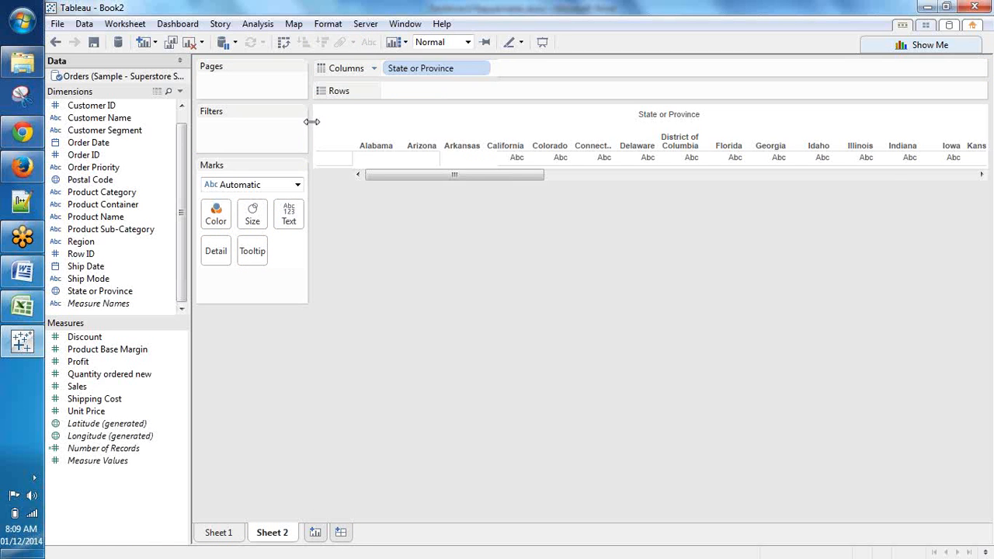
{"action": "left_click", "coordinate": [77, 386]}
{"action": "mouse_move", "coordinate": [324, 211]}
{"action": "left_mouse_down"}
{"action": "mouse_move", "coordinate": [415, 129]}
{"action": "mouse_move", "coordinate": [427, 104]}
{"action": "left_mouse_up"}
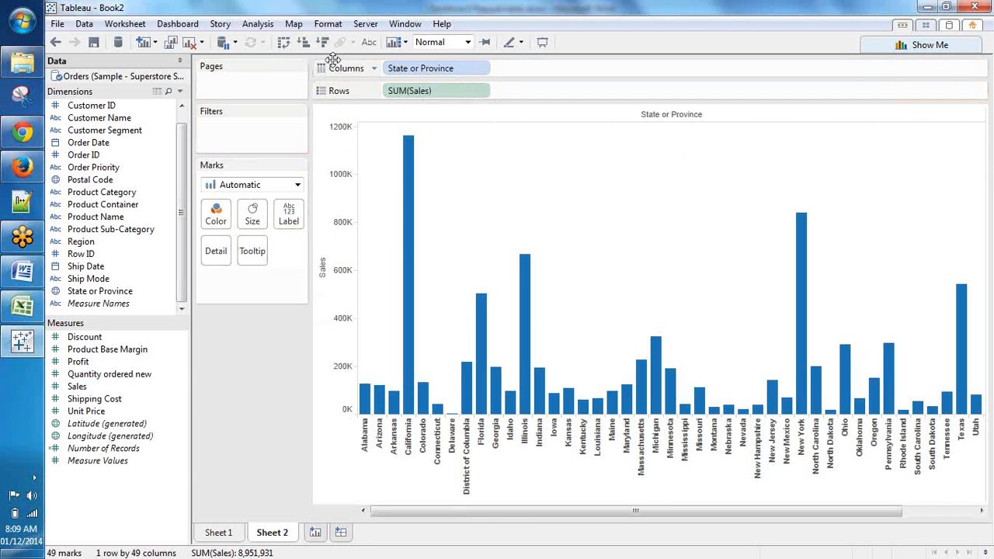
{"action": "left_click", "coordinate": [324, 42]}
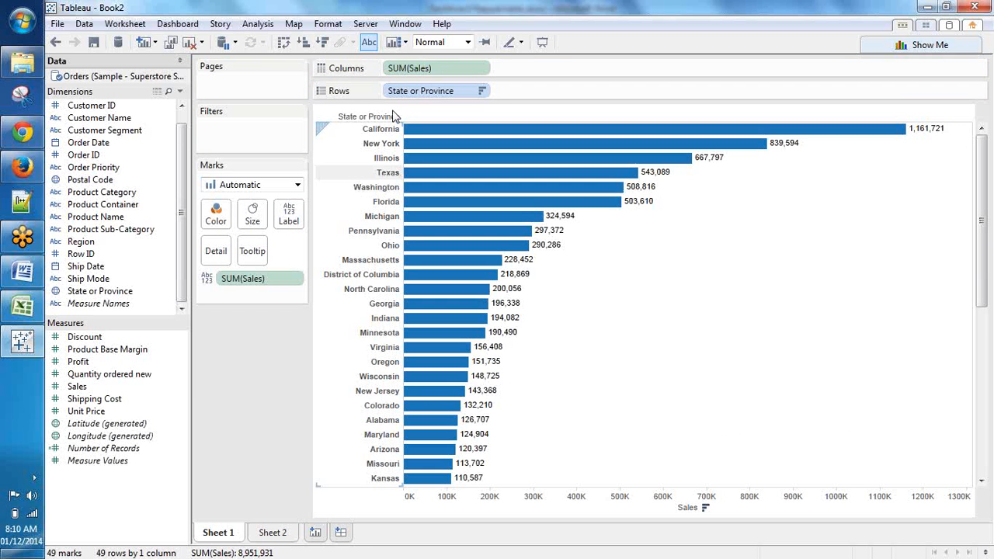
Try swapping Sheet 2's rows and columns and sorting the states ascending by Sales, and restore the descending vertical bars
{"action": "left_click", "coordinate": [262, 533]}
{"action": "key", "text": "ctrl+w"}
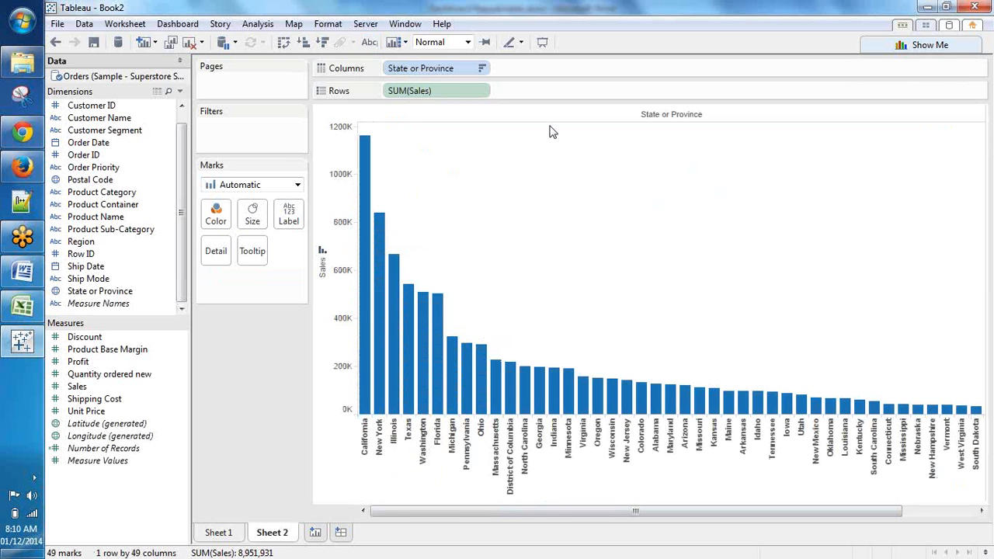
{"action": "left_click", "coordinate": [285, 43]}
{"action": "left_click", "coordinate": [284, 43]}
{"action": "left_click", "coordinate": [312, 48]}
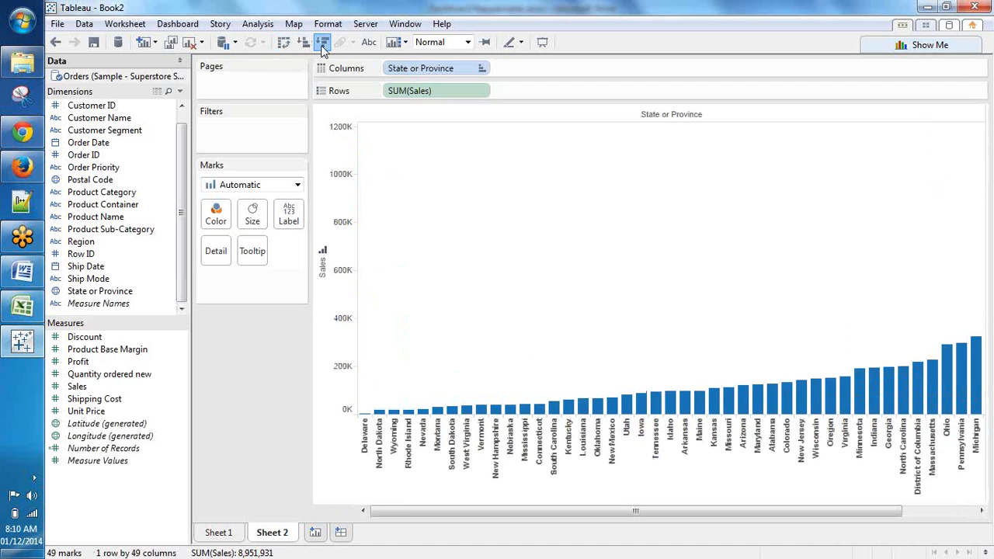
{"action": "left_click", "coordinate": [323, 45]}
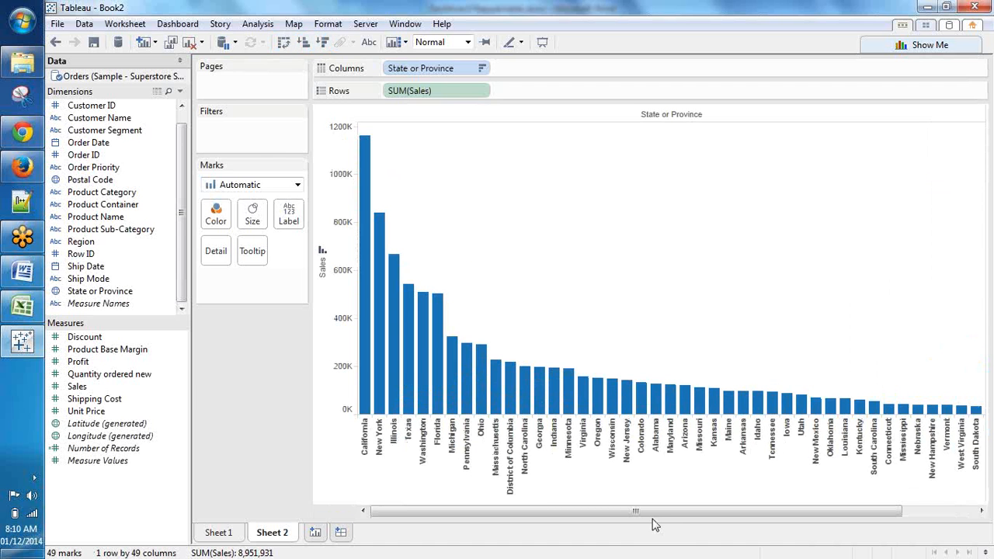
Fit the vertical bar chart on Sheet 2 to Entire View
{"action": "left_click_drag", "start_coordinate": [659, 515], "coordinate": [742, 523]}
{"action": "left_click", "coordinate": [467, 42]}
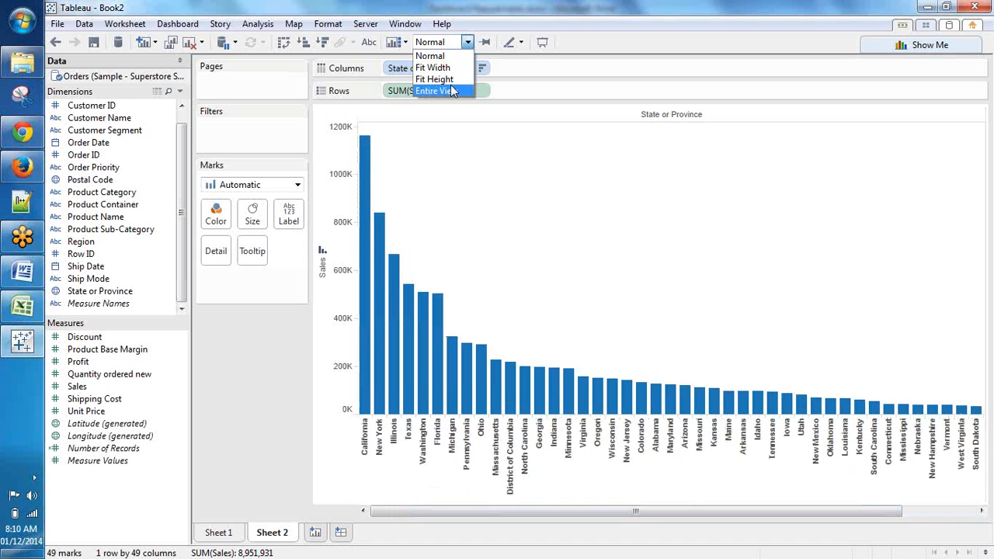
{"action": "left_click", "coordinate": [457, 91]}
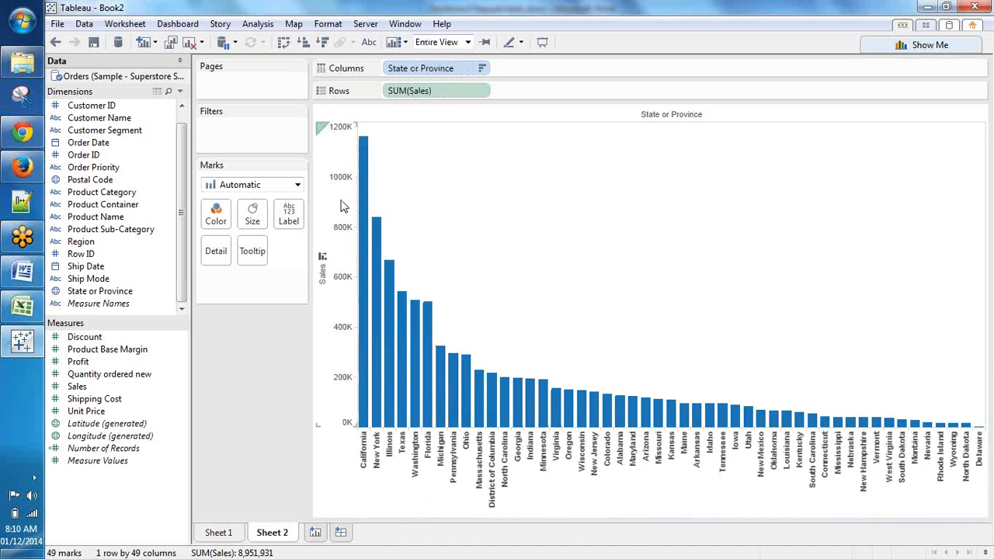
Return to the horizontal bar chart on Sheet 1 and add a new blank worksheet
{"action": "left_click", "coordinate": [220, 532]}
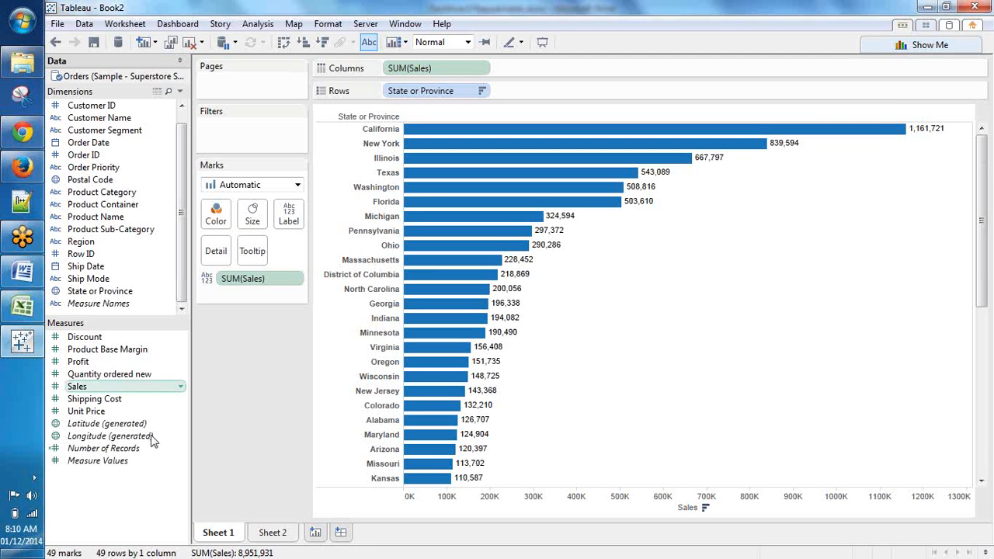
{"action": "left_click", "coordinate": [309, 539]}
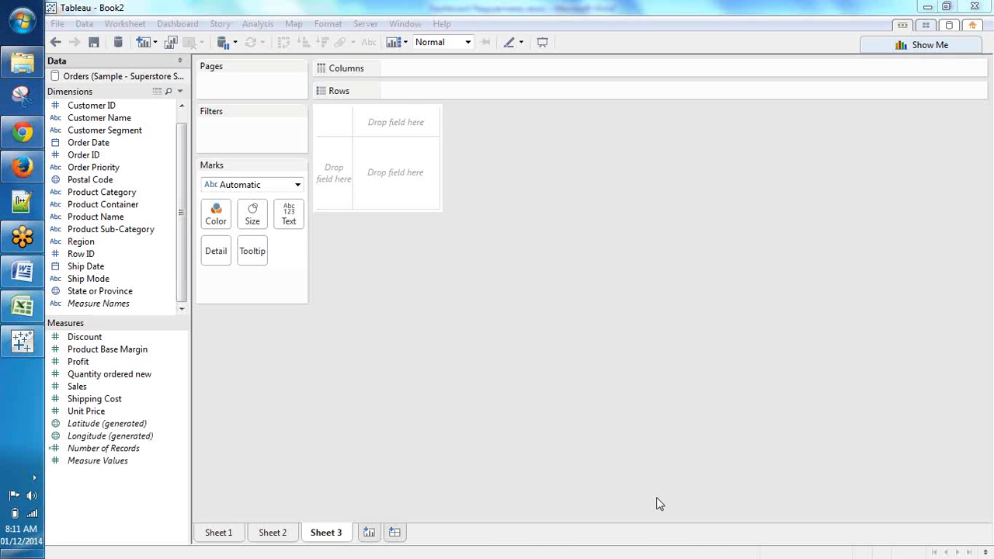
Switch to the Excel workbook Book1 and add the field names latitude in A25 and longitude in A26
{"action": "left_click", "coordinate": [13, 315]}
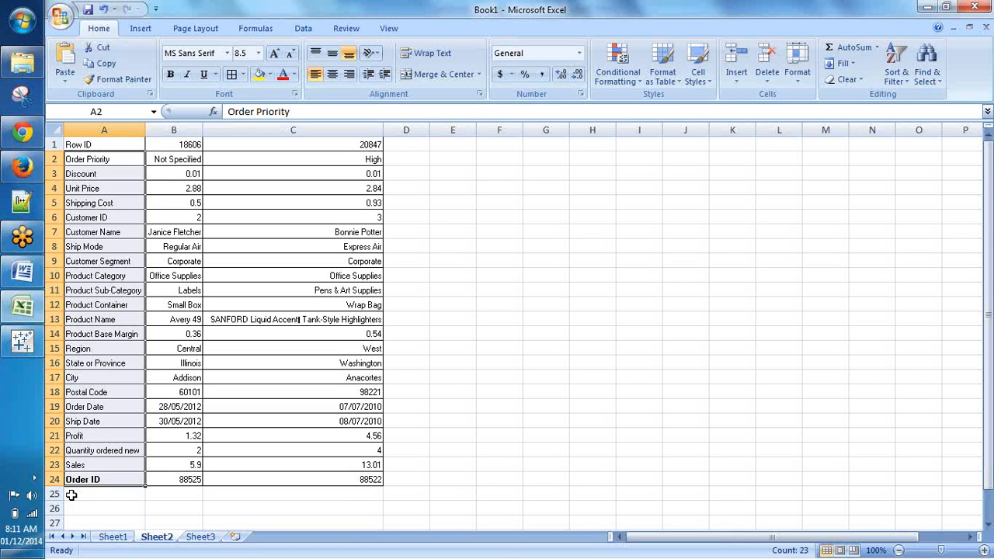
{"action": "left_click", "coordinate": [78, 497]}
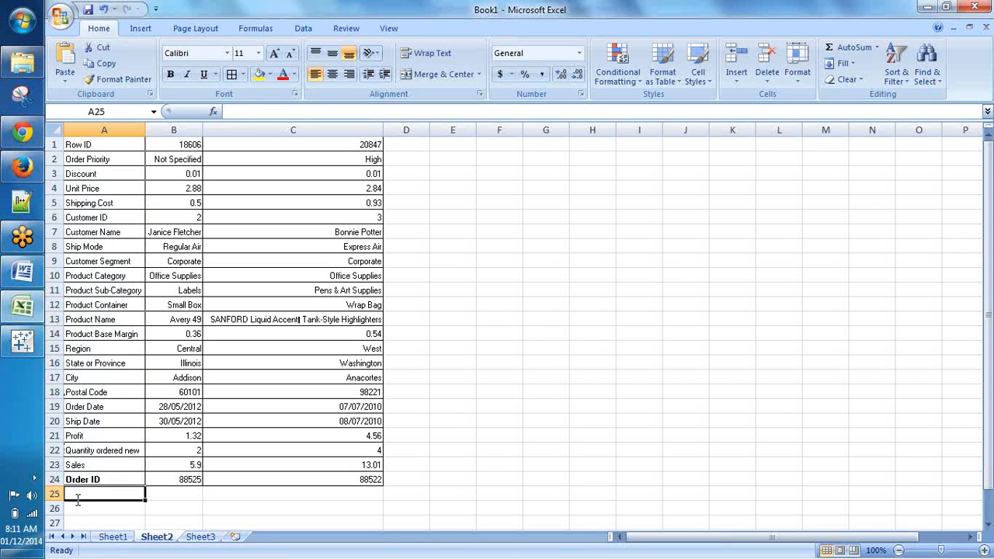
{"action": "type", "text": "lattitud"}
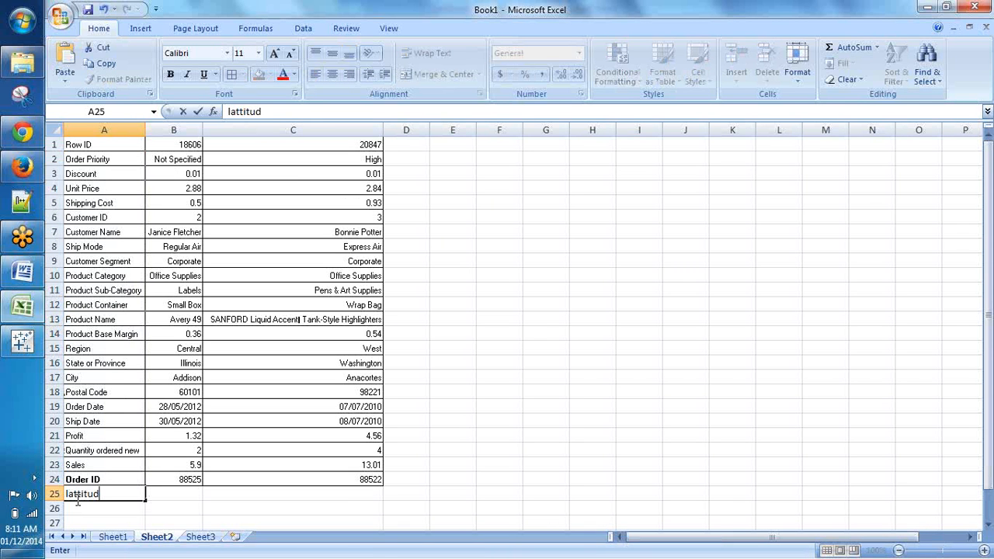
{"action": "key", "text": "BackSpace"}
{"action": "key", "text": "BackSpace"}
{"action": "key", "text": "BackSpace"}
{"action": "key", "text": "BackSpace"}
{"action": "type", "text": "i"}
{"action": "key", "text": "BackSpace"}
{"action": "key", "text": "BackSpace"}
{"action": "type", "text": "idu"}
{"action": "key", "text": "BackSpace"}
{"action": "key", "text": "BackSpace"}
{"action": "type", "text": "tude"}
{"action": "key", "text": "Return"}
{"action": "type", "text": "longit"}
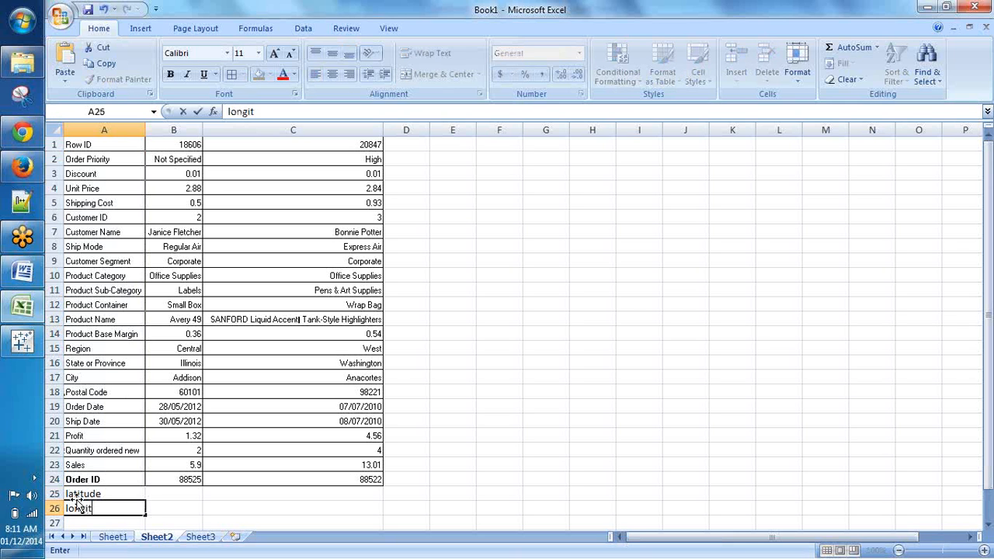
{"action": "type", "text": "ude"}
Enter 88.78 as the latitude in B25 and 67.45 as the longitude in B26
{"action": "key", "text": "Tab"}
{"action": "key", "text": "Up"}
{"action": "type", "text": "88.78"}
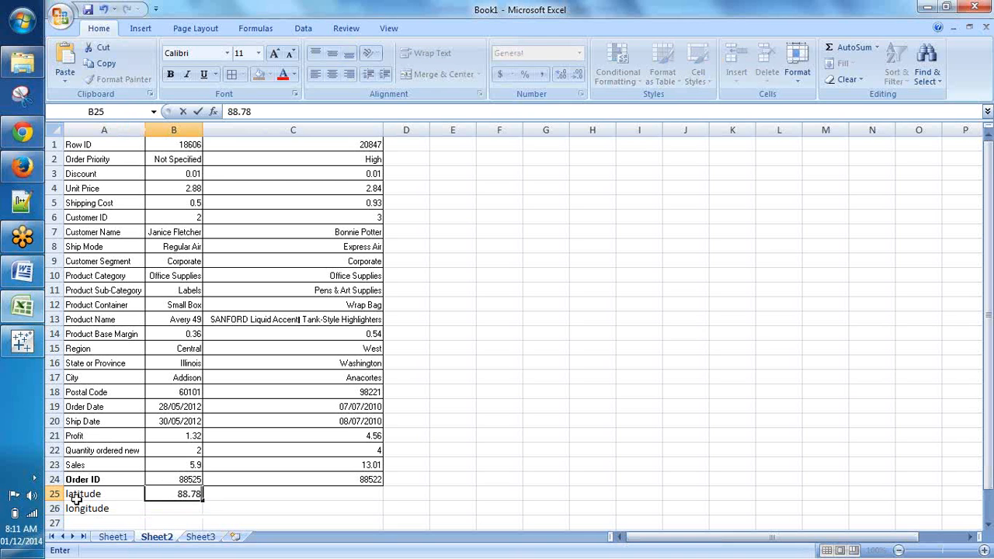
{"action": "key", "text": "Return"}
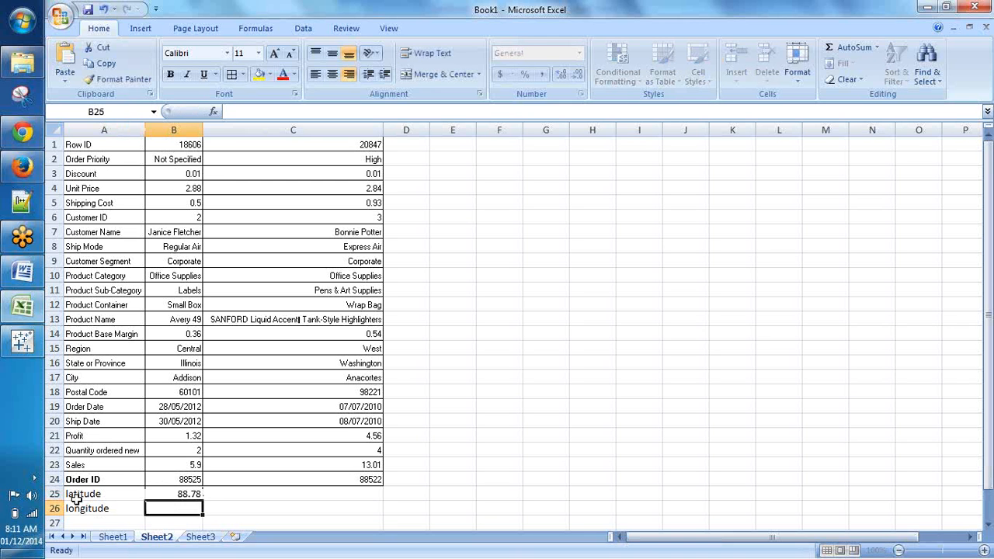
{"action": "type", "text": "67.45"}
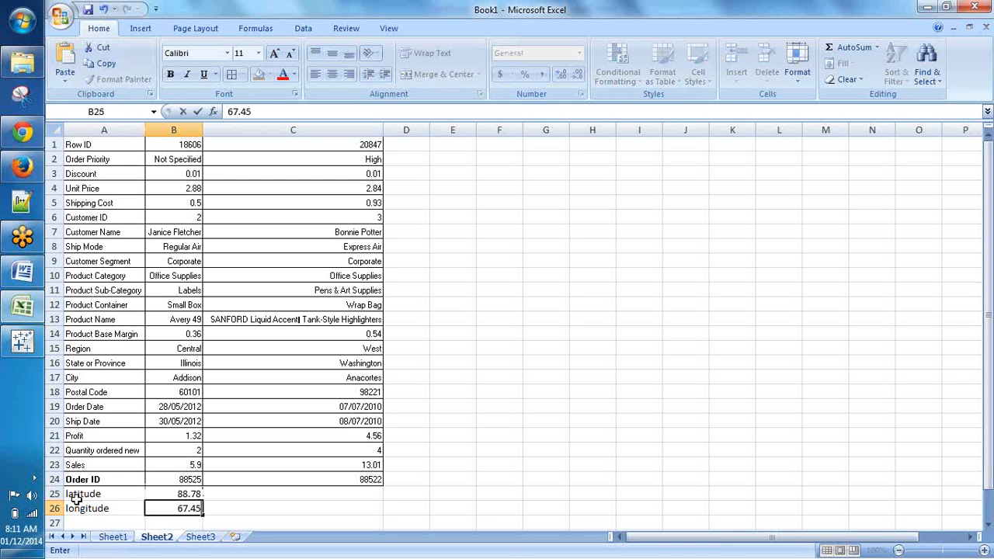
{"action": "key", "text": "Return"}
{"action": "key", "text": "Up"}
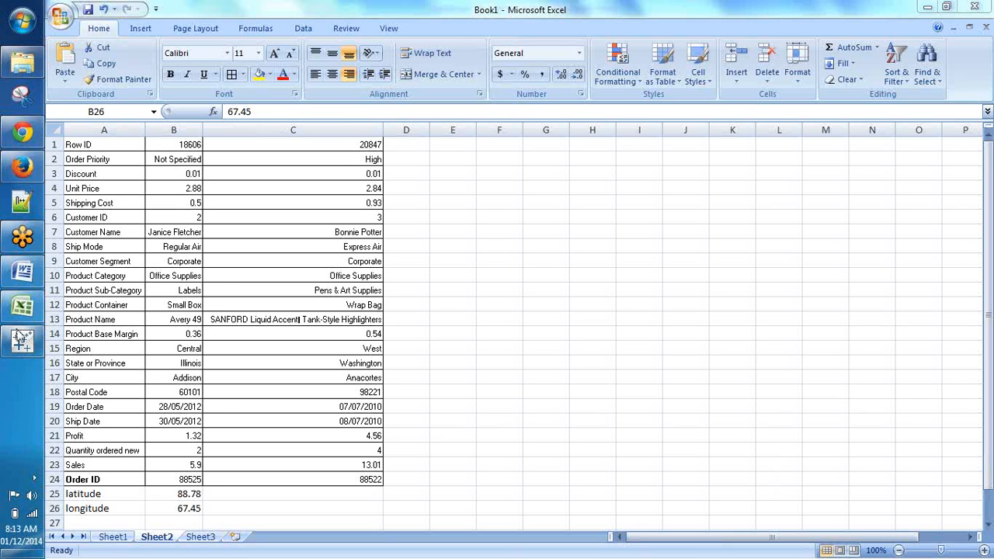
Highlight the latitude and longitude entries in A25:B26, followed by the original field names in A1:A24
{"action": "mouse_move", "coordinate": [21, 338]}
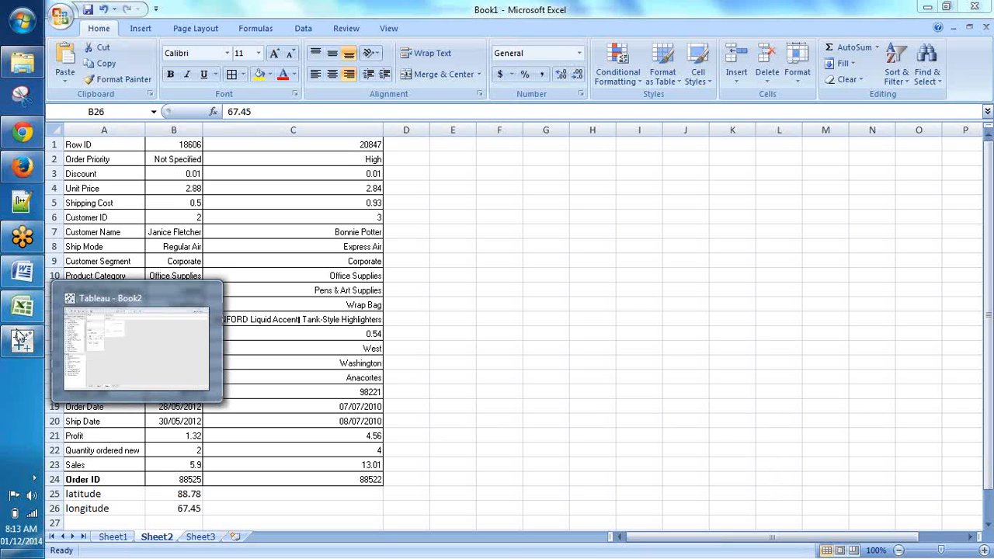
{"action": "left_click", "coordinate": [91, 495]}
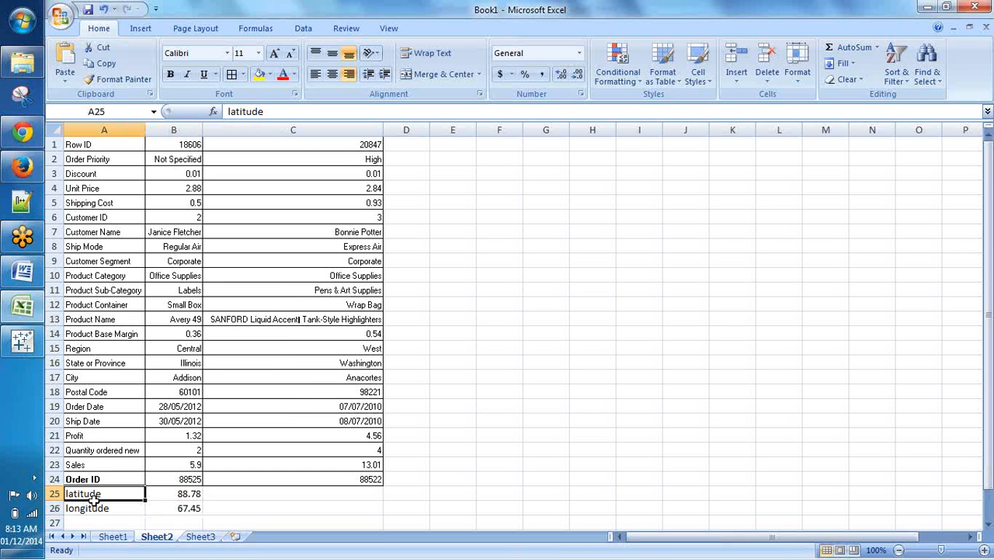
{"action": "left_click_drag", "start_coordinate": [92, 499], "coordinate": [177, 510]}
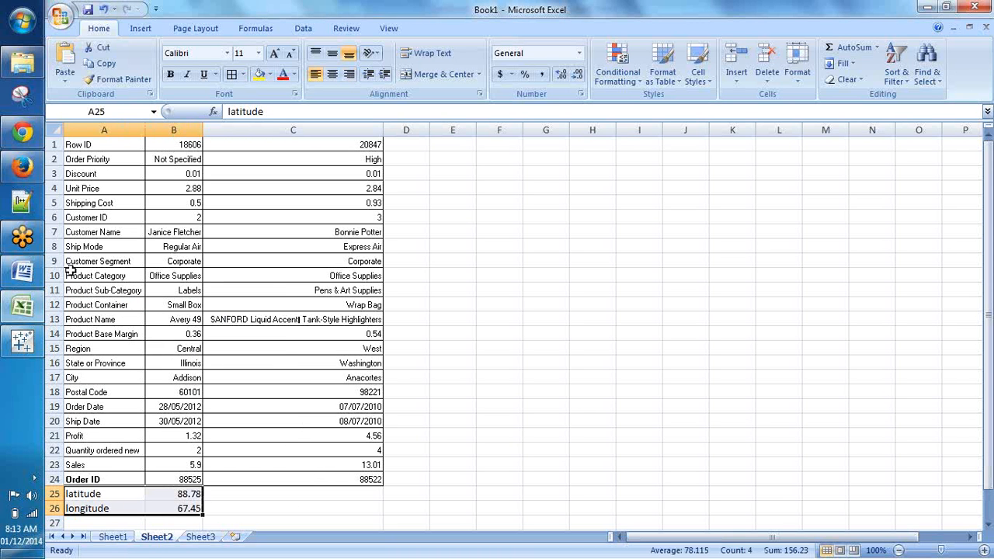
{"action": "left_click", "coordinate": [80, 138]}
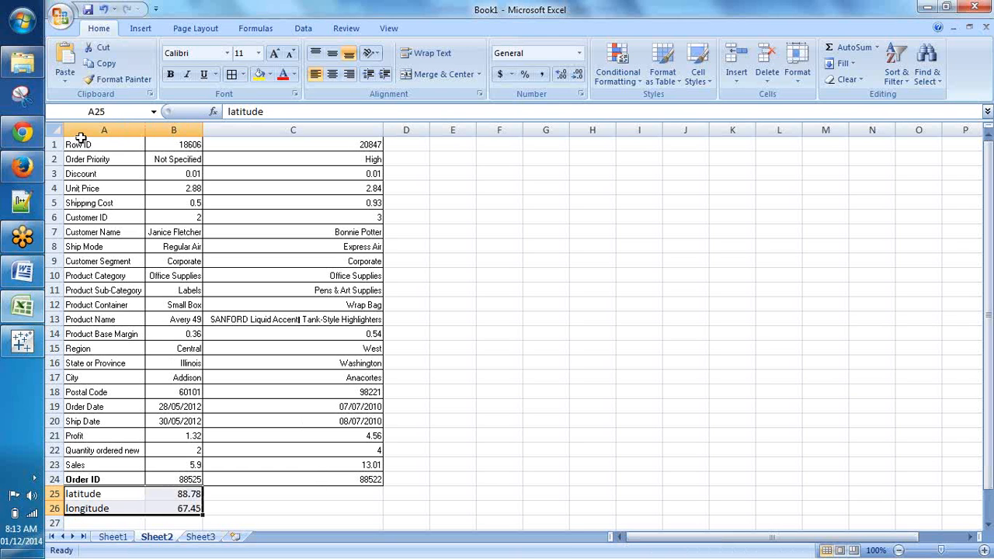
{"action": "left_click_drag", "start_coordinate": [81, 138], "coordinate": [124, 470]}
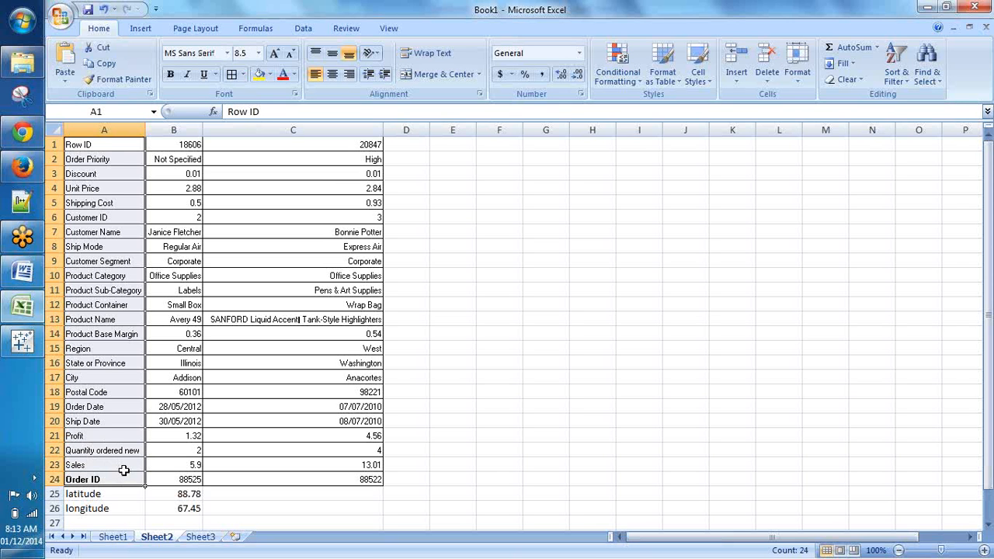
{"action": "mouse_move", "coordinate": [21, 355]}
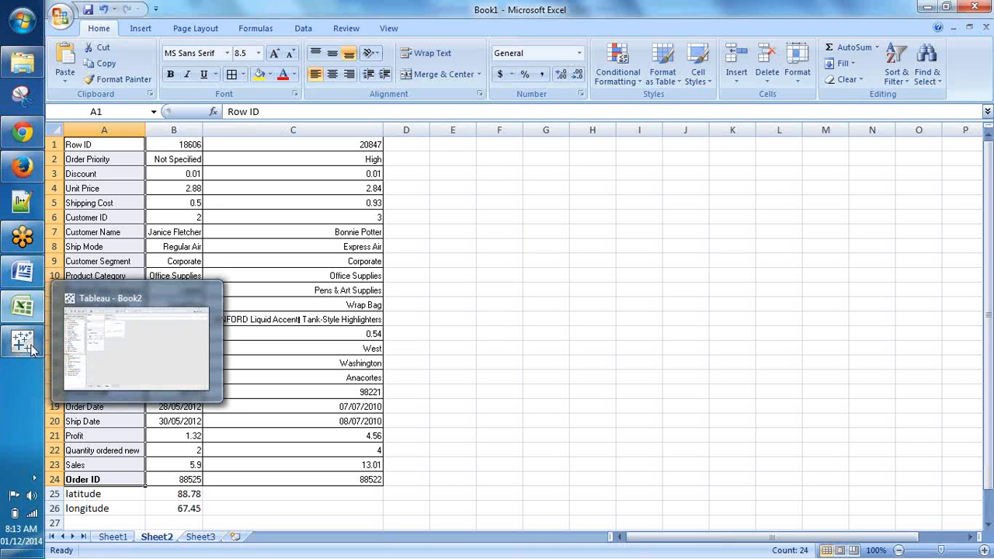
Enter ST in cell E16, level with the State or Province row
{"action": "left_click", "coordinate": [499, 389]}
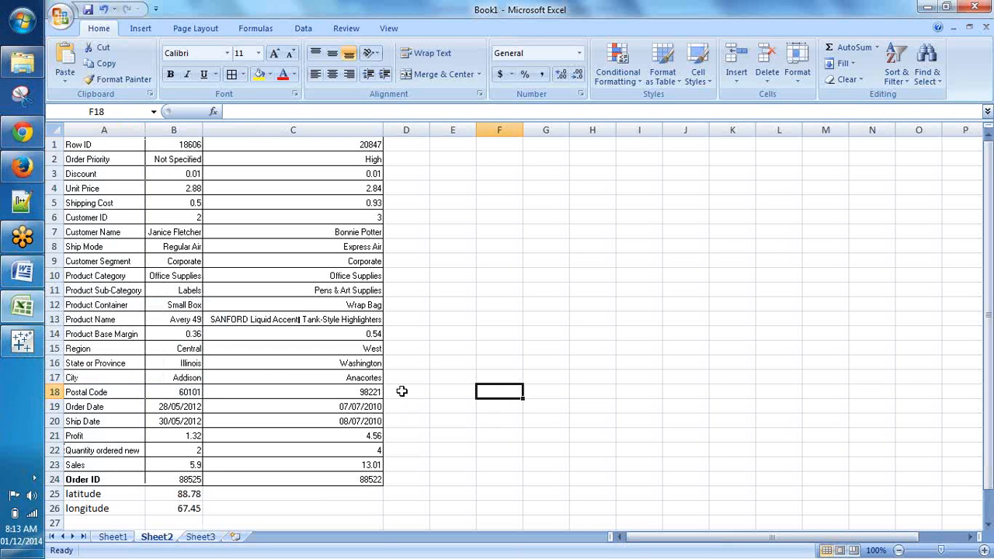
{"action": "left_click", "coordinate": [464, 363]}
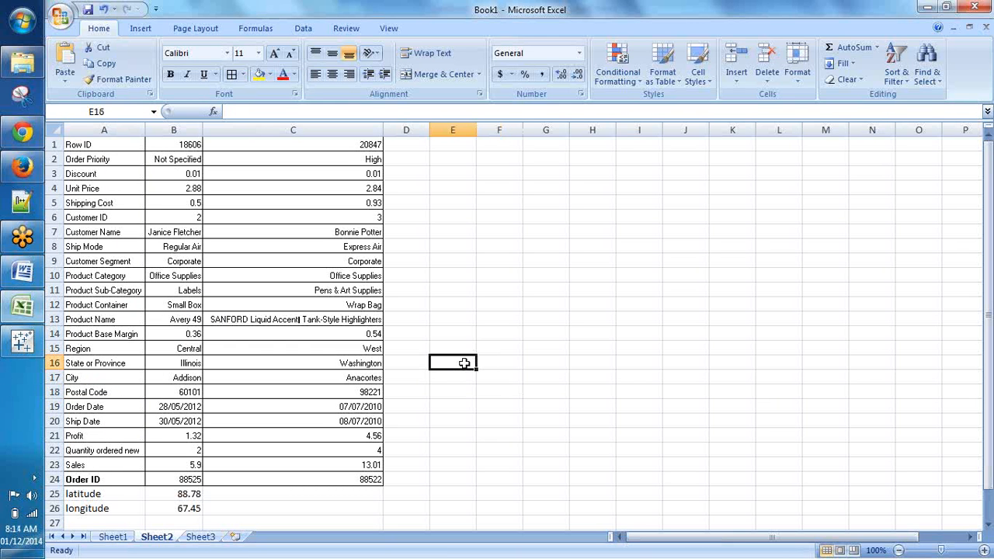
{"action": "type", "text": "ST"}
{"action": "left_click", "coordinate": [541, 417]}
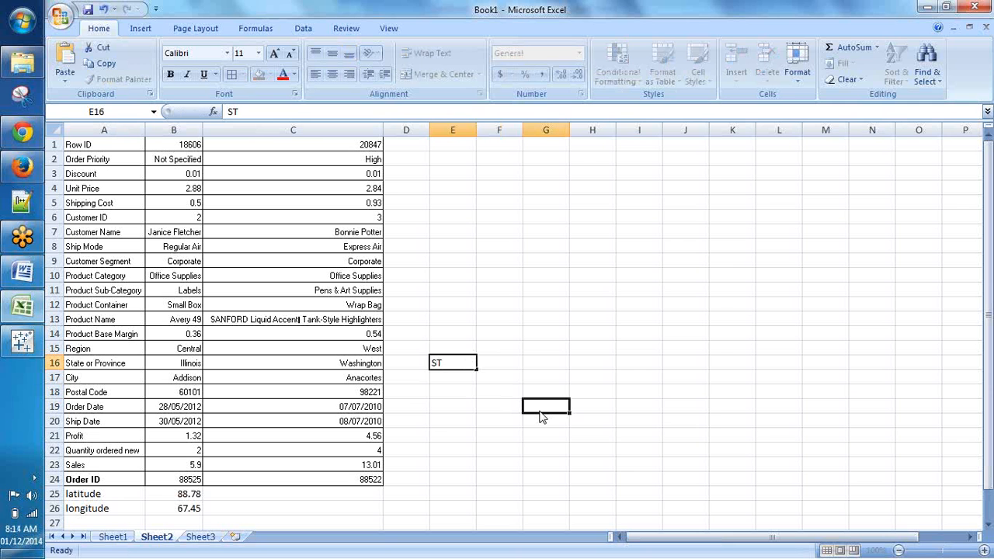
{"action": "right_click", "coordinate": [541, 417]}
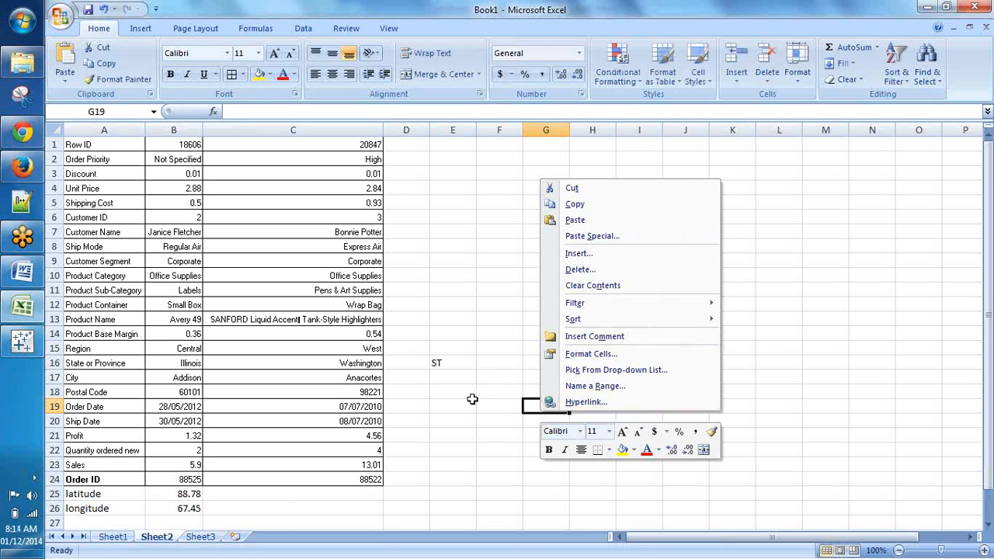
Point out the State or Province field name in cell A16 of the Excel sample table
{"action": "left_click", "coordinate": [472, 399]}
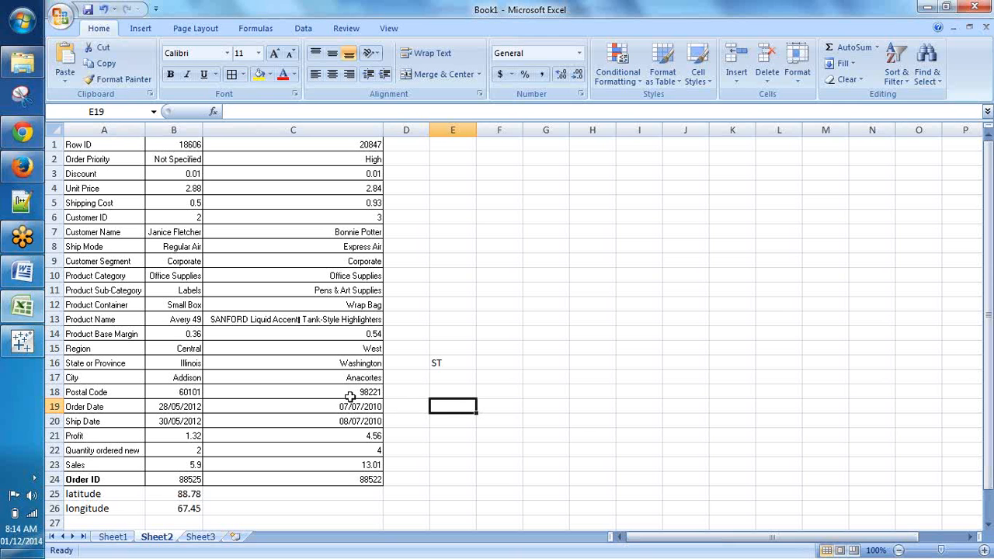
{"action": "left_click", "coordinate": [83, 364]}
{"action": "right_click", "coordinate": [84, 365]}
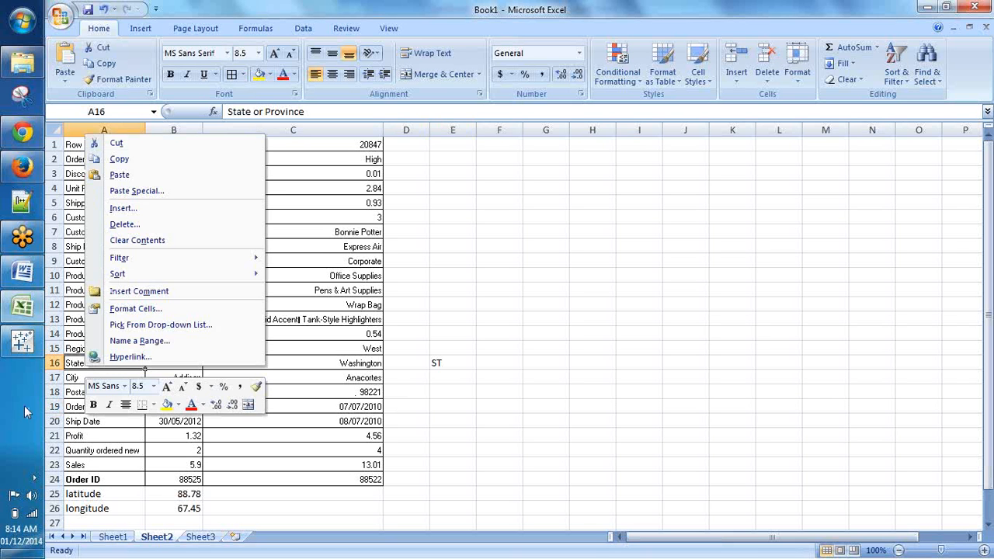
Switch to Tableau and point out the geographic dimensions State or Province, Postal Code and City
{"action": "left_click", "coordinate": [24, 351]}
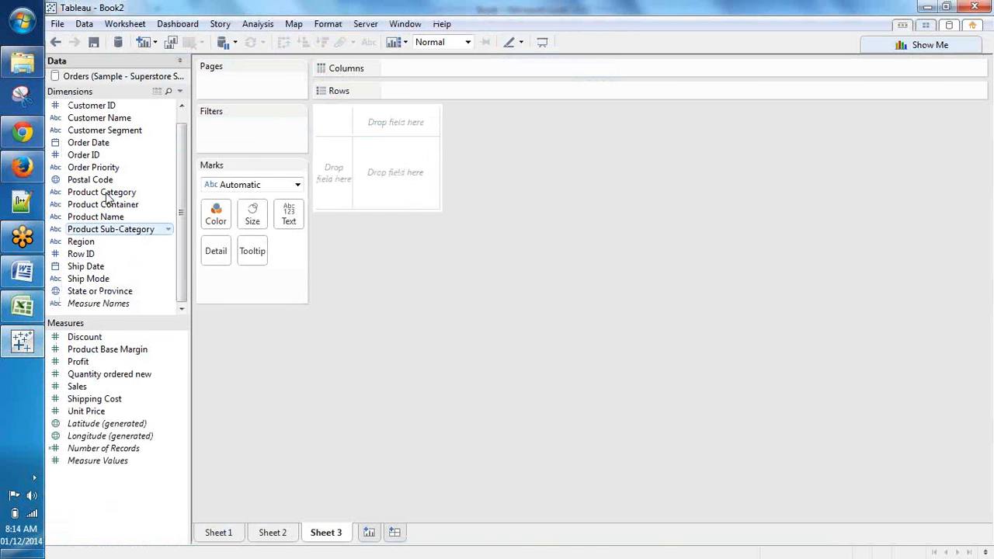
{"action": "scroll", "coordinate": [181, 170], "scroll_direction": "up", "scroll_amount": 1}
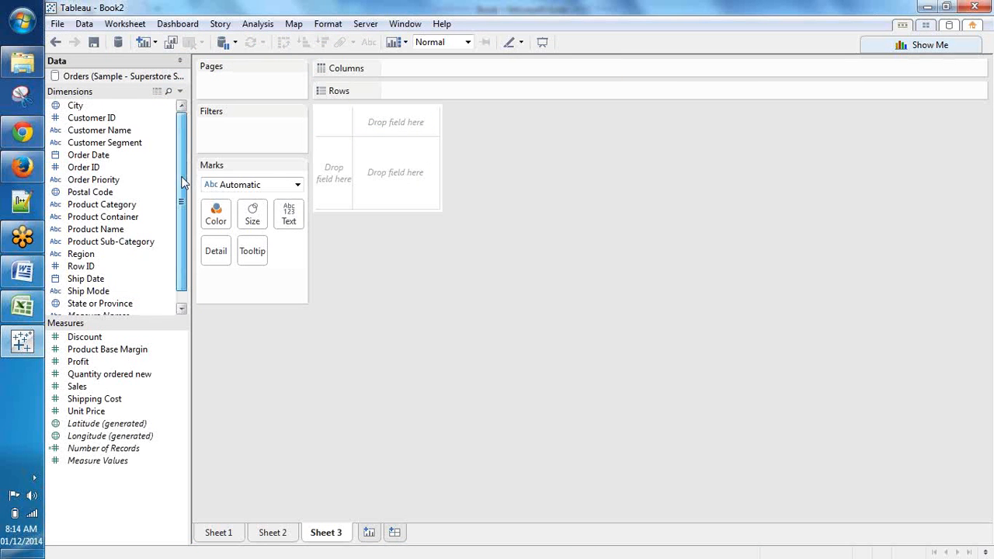
{"action": "scroll", "coordinate": [183, 187], "scroll_direction": "down", "scroll_amount": 1}
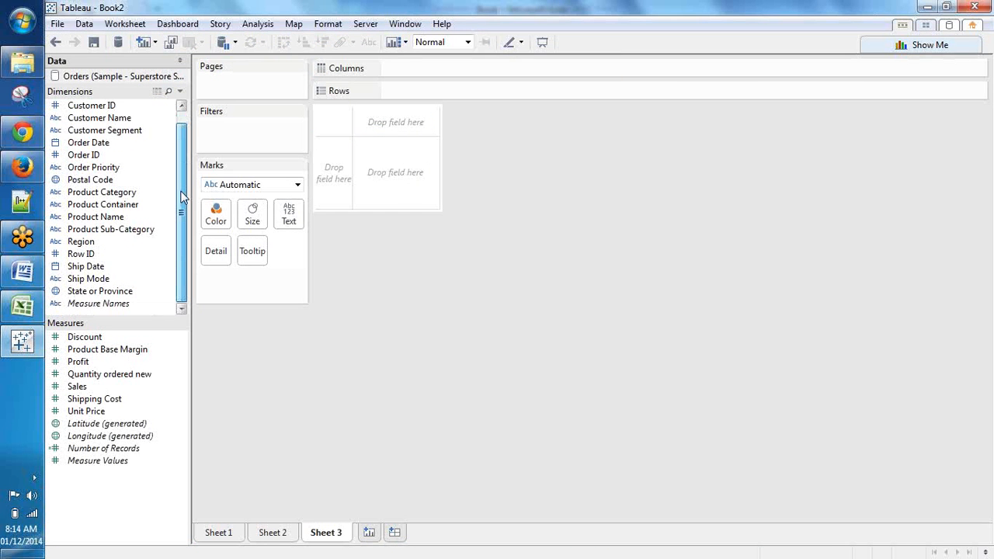
{"action": "left_click", "coordinate": [58, 294]}
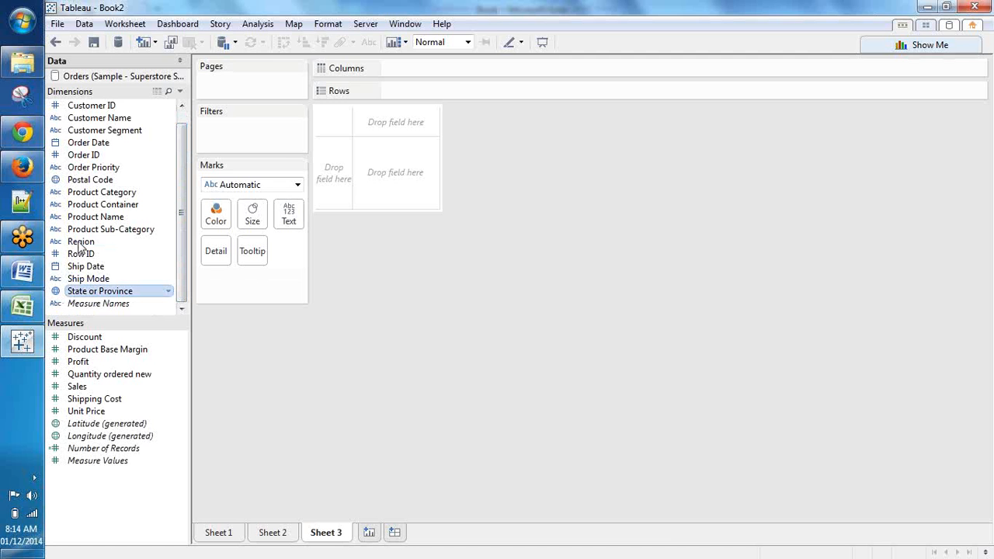
{"action": "left_click", "coordinate": [59, 183]}
{"action": "scroll", "coordinate": [59, 187], "scroll_direction": "up", "scroll_amount": 1}
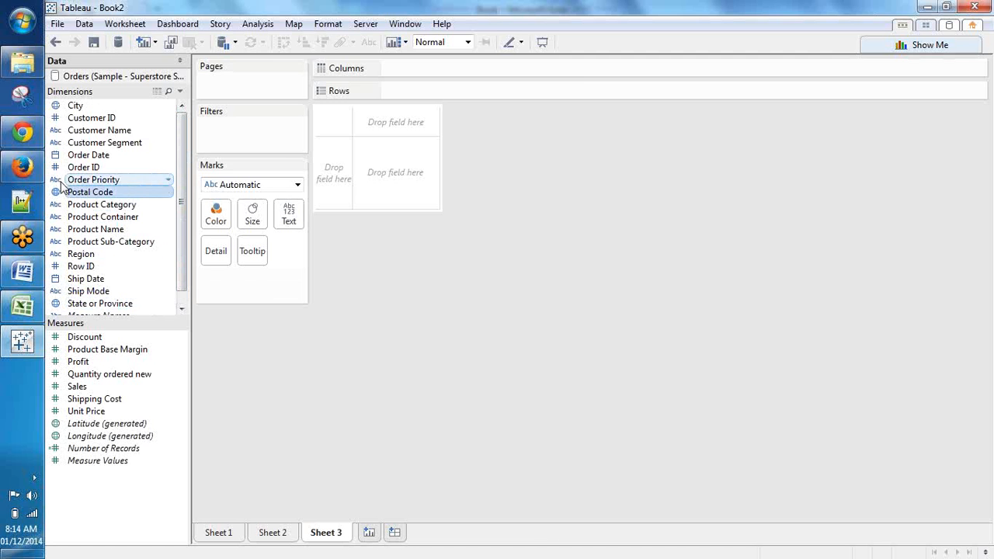
{"action": "left_click", "coordinate": [56, 109]}
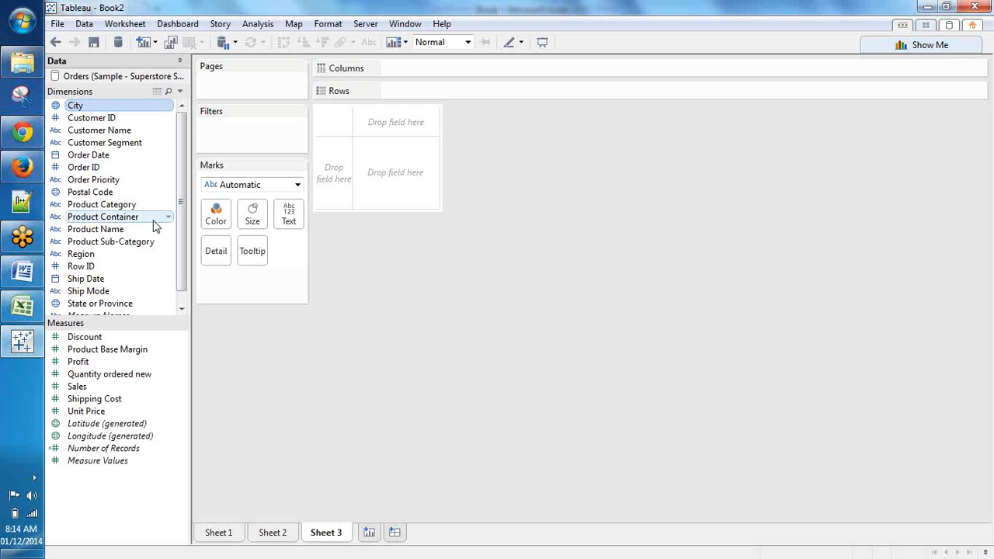
Examine the geographic role options available for the State or Province dimension, and leave the assignment as it is
{"action": "scroll", "coordinate": [152, 233], "scroll_direction": "down", "scroll_amount": 1}
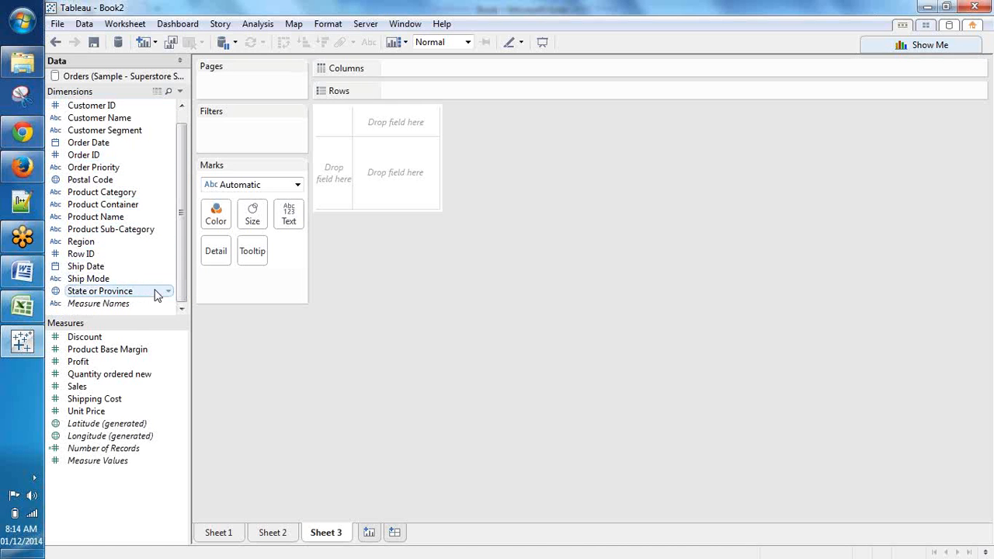
{"action": "right_click", "coordinate": [154, 295]}
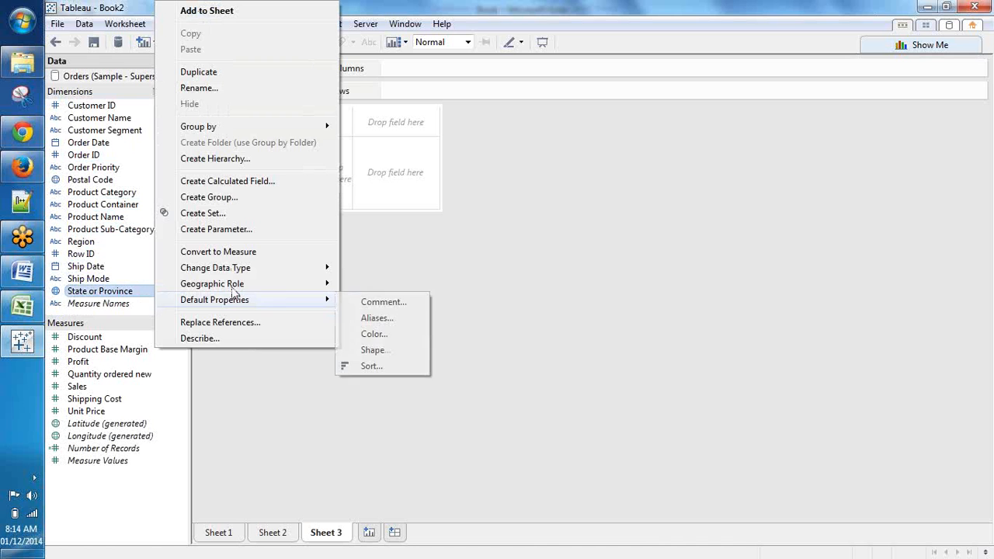
{"action": "mouse_move", "coordinate": [291, 294]}
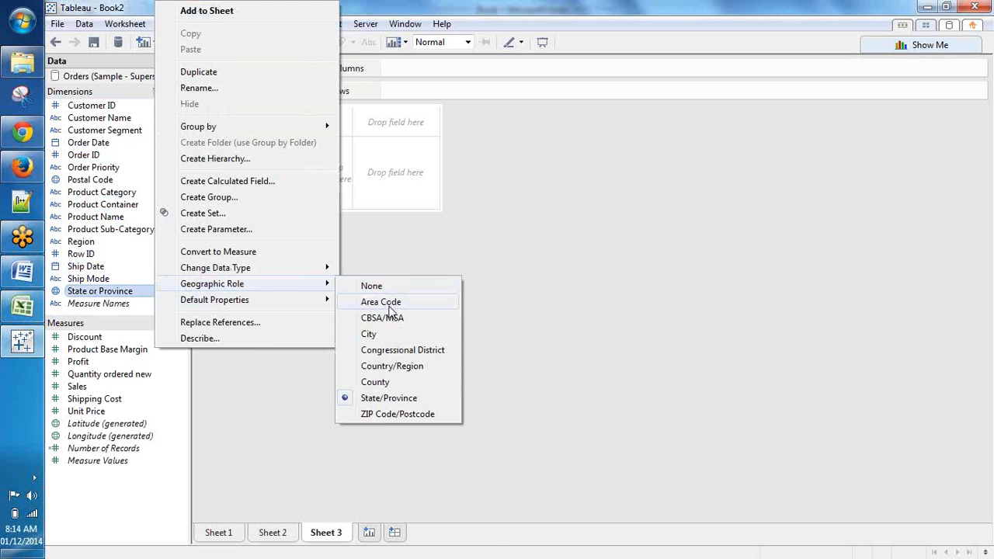
{"action": "left_click", "coordinate": [441, 208]}
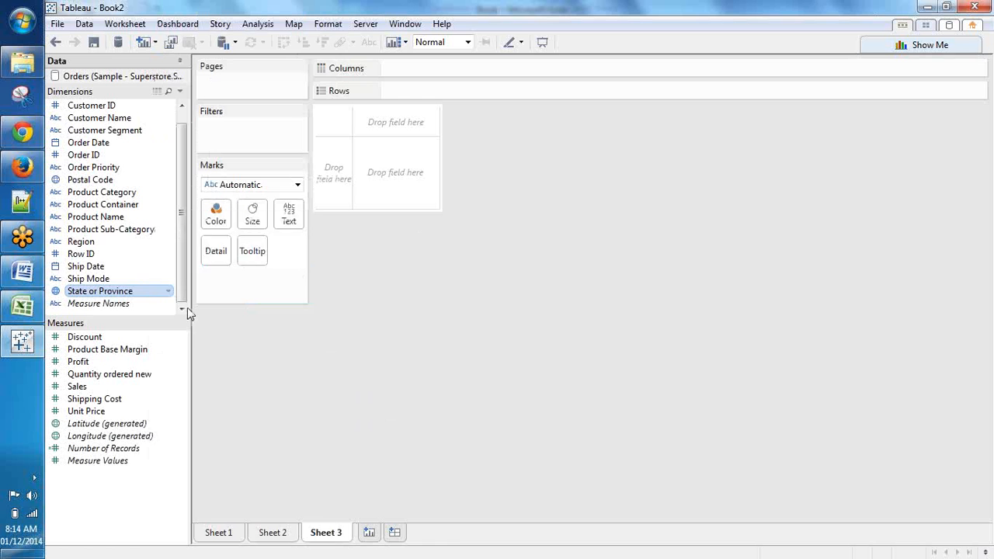
Set the geographic role of the State or Province dimension to None
{"action": "right_click", "coordinate": [147, 291]}
{"action": "mouse_move", "coordinate": [247, 497]}
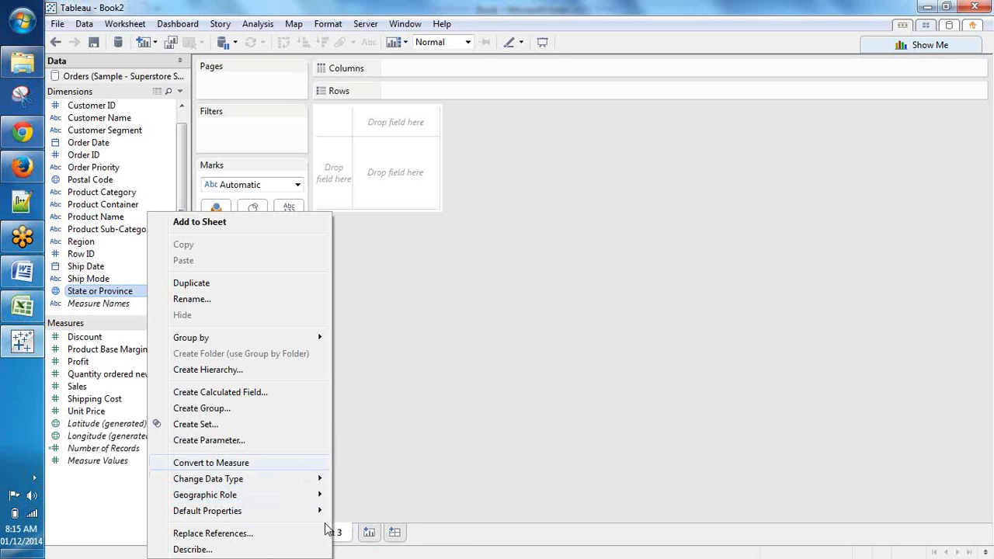
{"action": "mouse_move", "coordinate": [322, 506]}
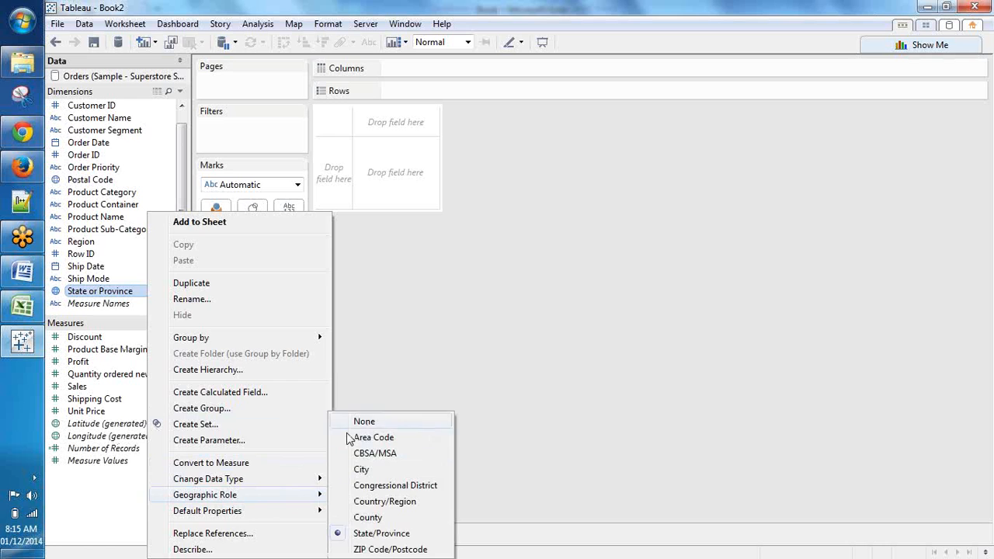
{"action": "left_click", "coordinate": [359, 420]}
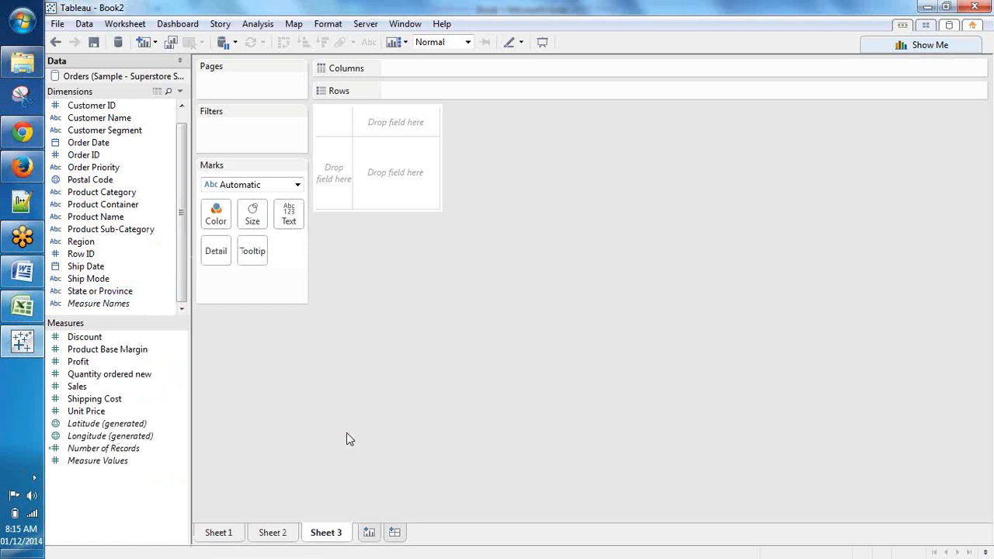
Assign the State/Province geographic role to the State or Province dimension
{"action": "right_click", "coordinate": [139, 297]}
{"action": "mouse_move", "coordinate": [187, 299]}
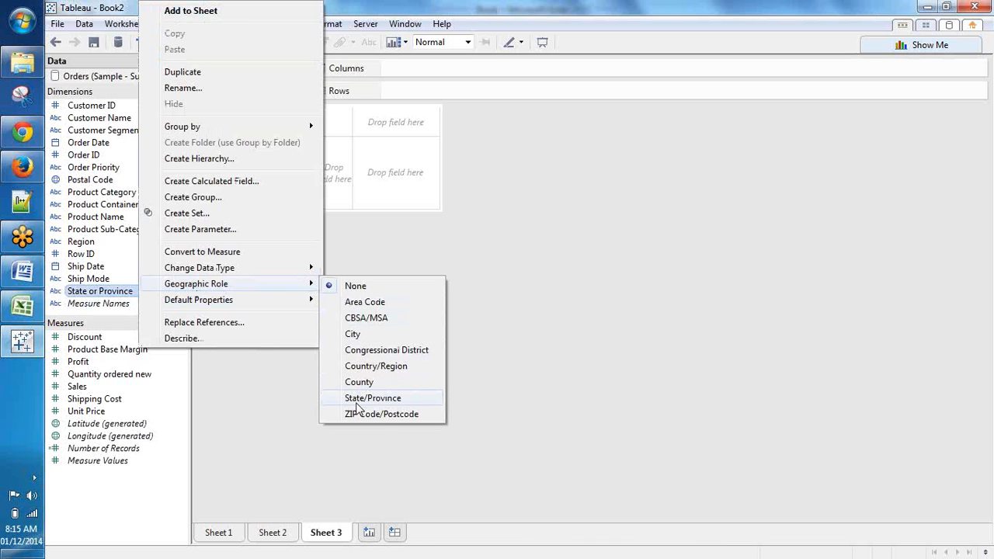
{"action": "left_click", "coordinate": [351, 401]}
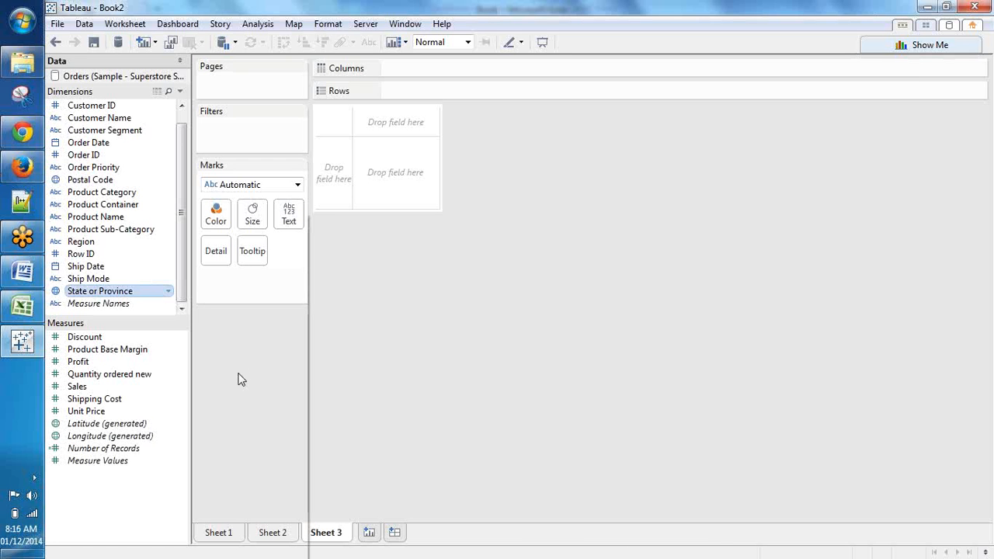
Clear the geographic role of State or Province once more, and reassign it as State/Province
{"action": "right_click", "coordinate": [122, 291]}
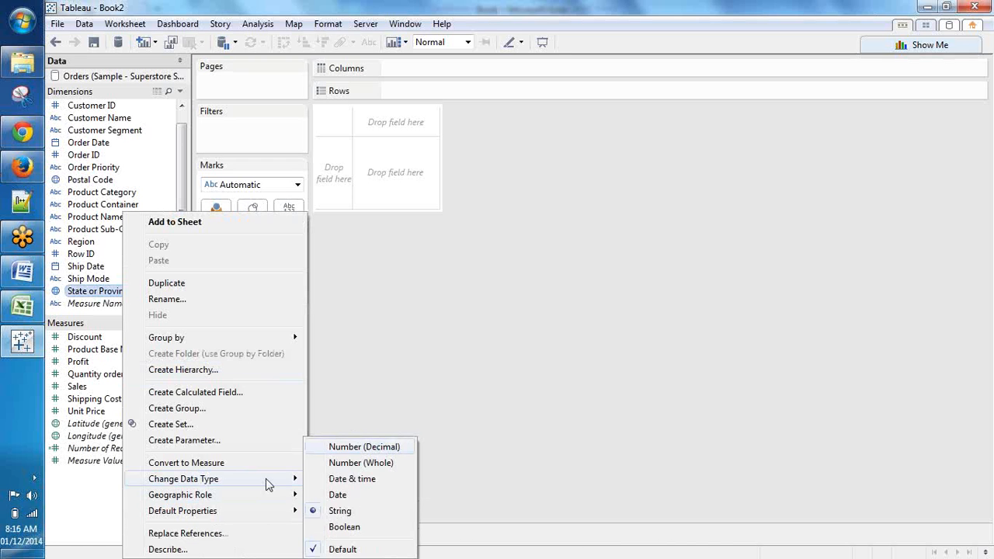
{"action": "left_click", "coordinate": [345, 422]}
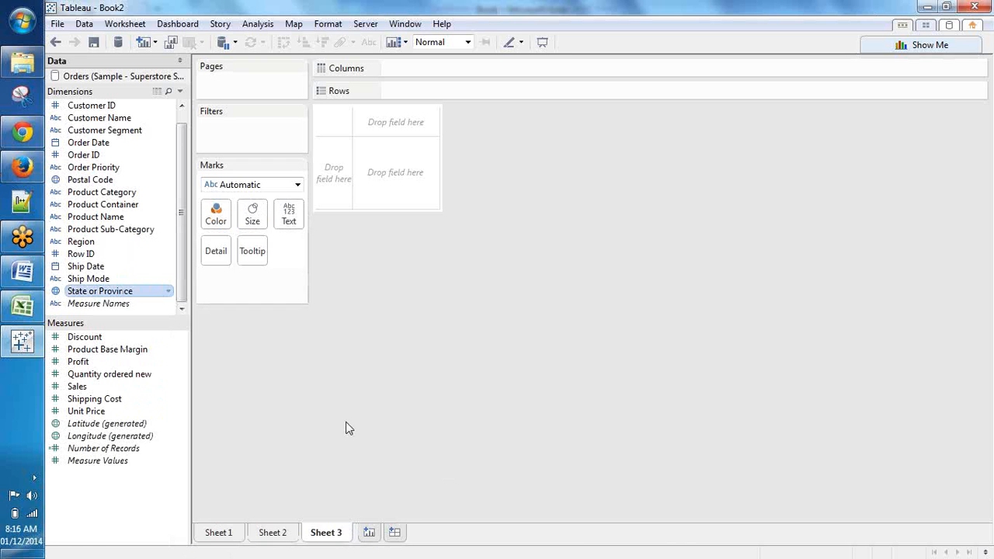
{"action": "right_click", "coordinate": [148, 291]}
{"action": "mouse_move", "coordinate": [233, 495]}
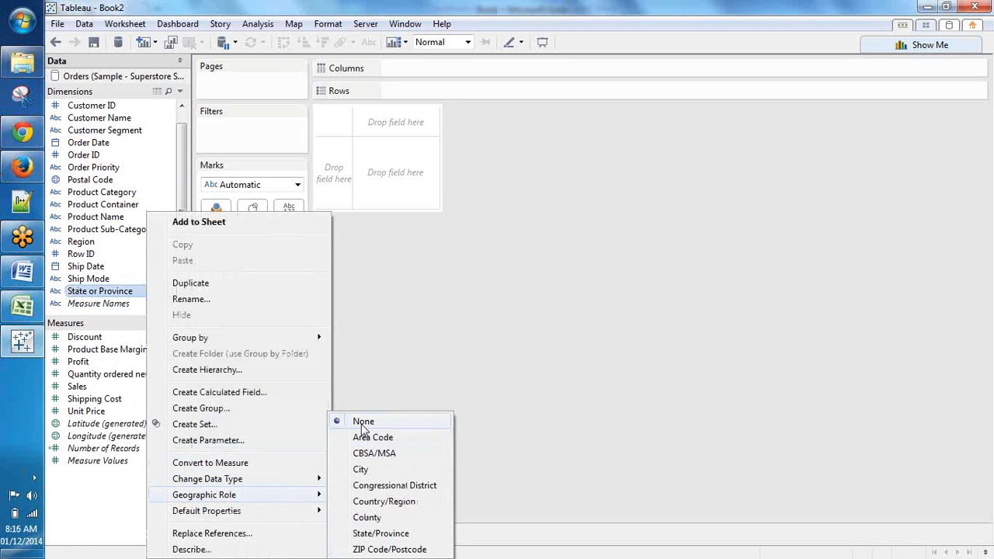
{"action": "left_click", "coordinate": [372, 534]}
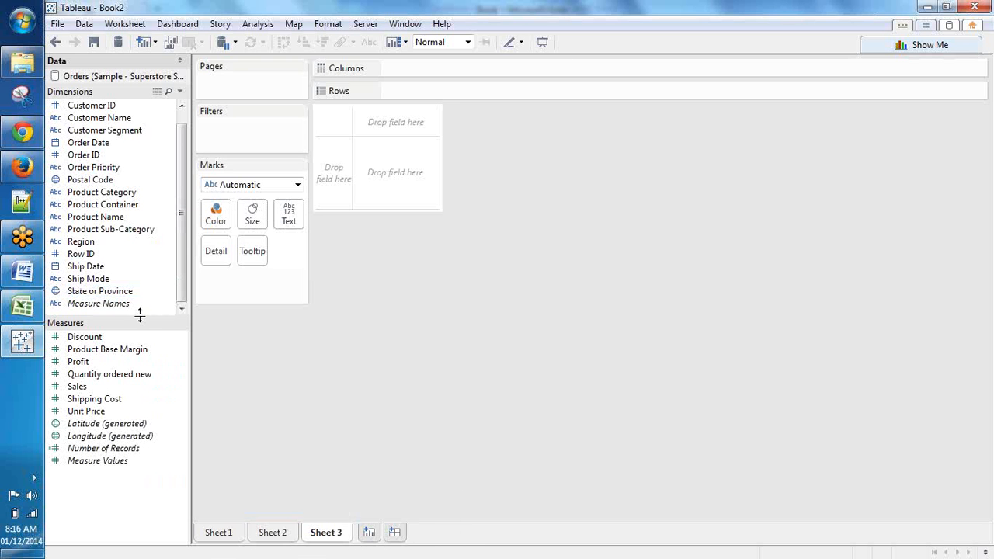
Plot the State or Province dimension on Sheet 3 as a symbol map with generated longitude and latitude
{"action": "left_click", "coordinate": [105, 292]}
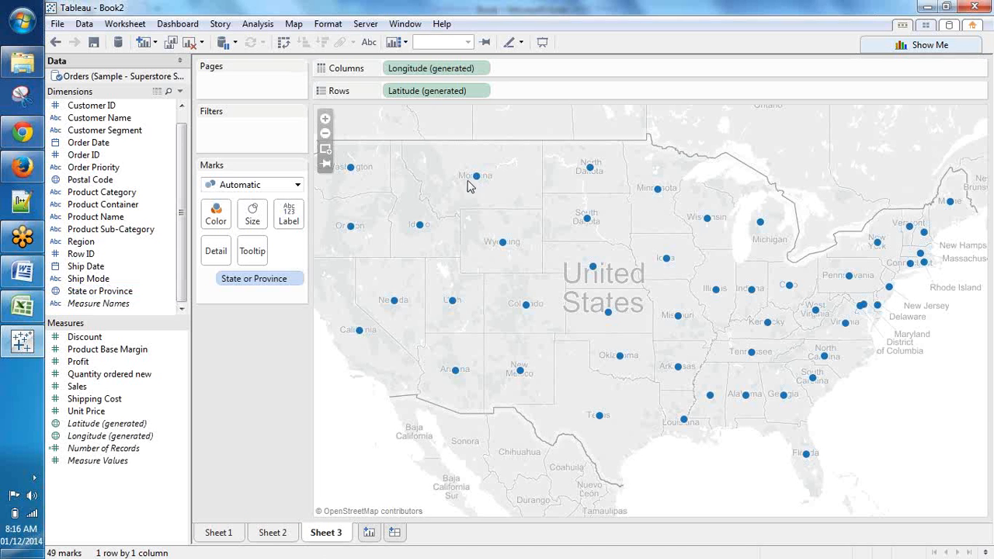
{"action": "mouse_move", "coordinate": [477, 178]}
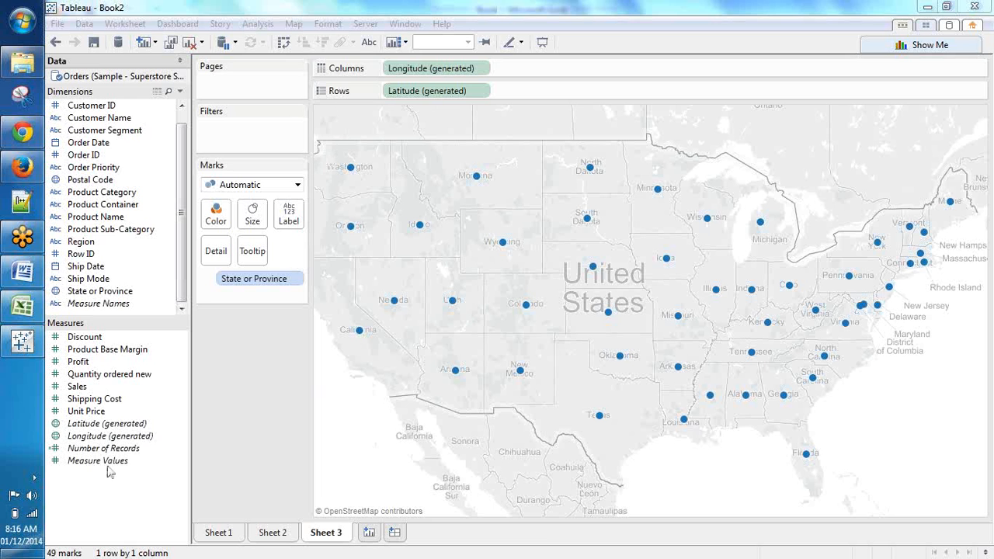
{"action": "left_click", "coordinate": [32, 496]}
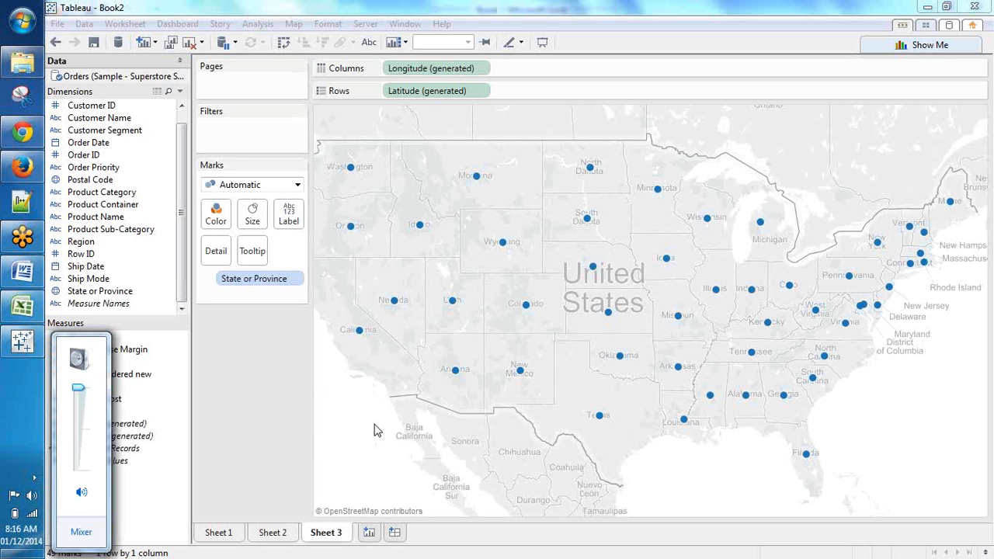
{"action": "left_click", "coordinate": [767, 424]}
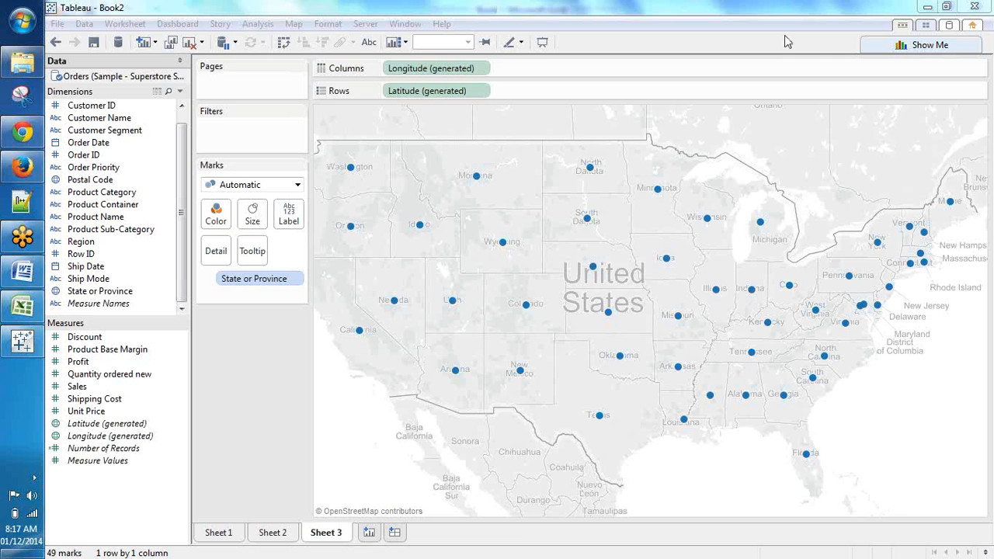
Open Sticky Notes and add a line with the words tableau and CBSA/MSA below gap analysis
{"action": "left_click", "coordinate": [34, 22]}
{"action": "left_click", "coordinate": [60, 184]}
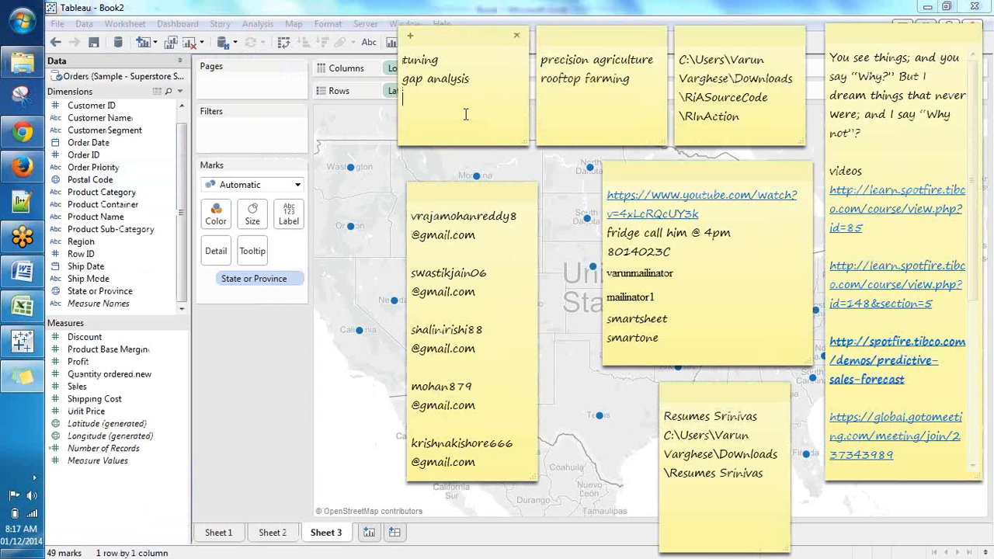
{"action": "type", "text": "MSA"}
{"action": "type", "text": "CBSA/"}
{"action": "key", "text": "Home"}
{"action": "type", "text": "tablea"}
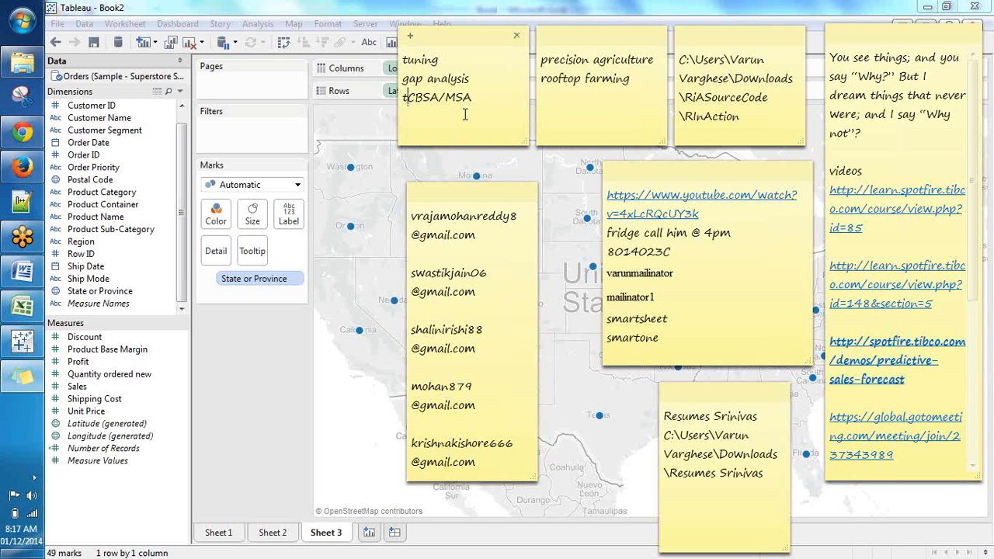
{"action": "type", "text": "u"}
Hide the sticky notes and close Sticky Notes to return to the Tableau map
{"action": "left_click", "coordinate": [30, 380]}
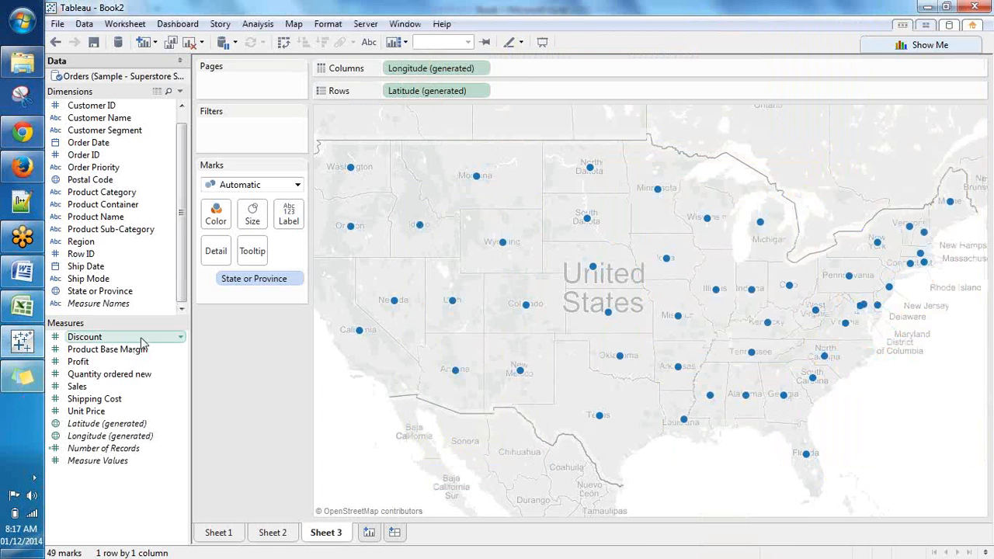
{"action": "right_click", "coordinate": [39, 388]}
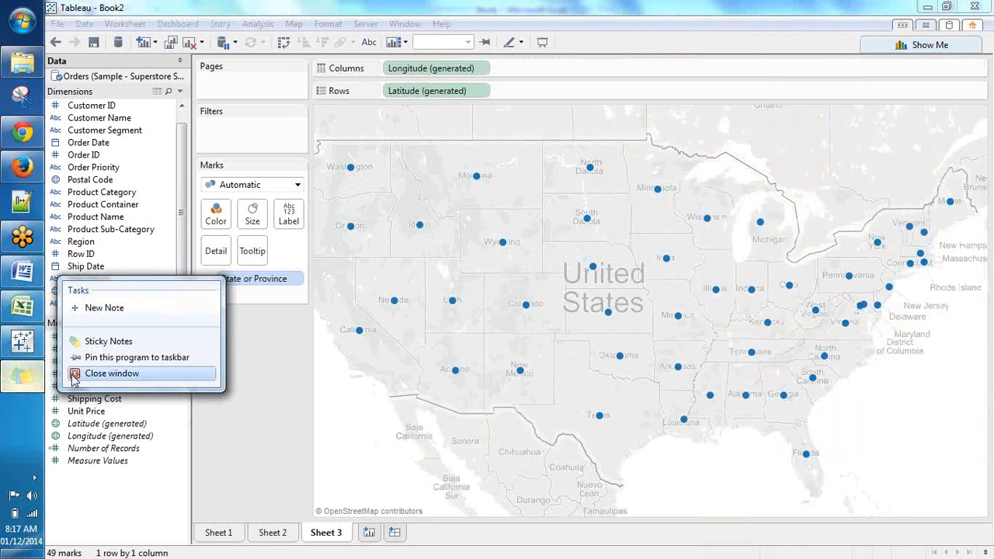
{"action": "left_click", "coordinate": [76, 379]}
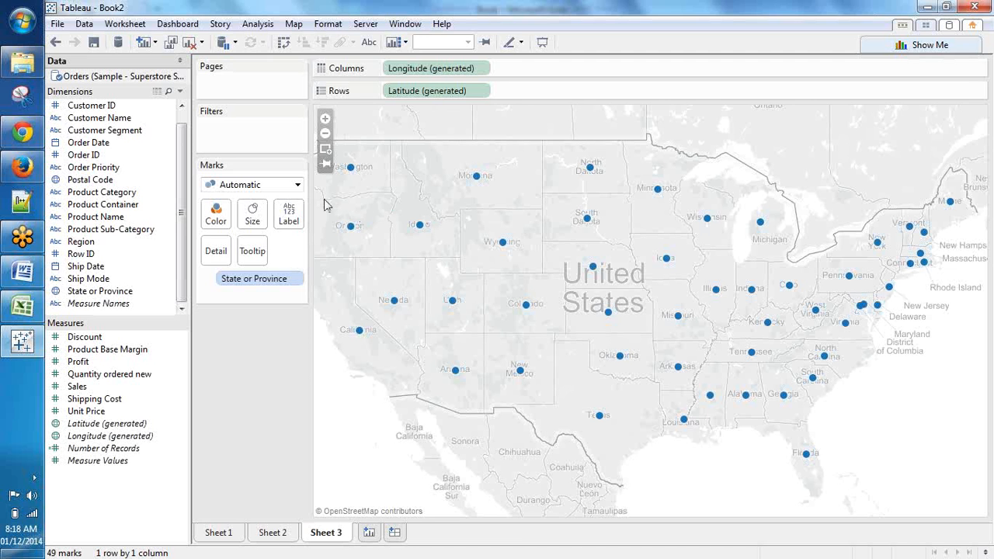
Change the mark type of the Sheet 3 state map to Filled Map
{"action": "left_click", "coordinate": [298, 186]}
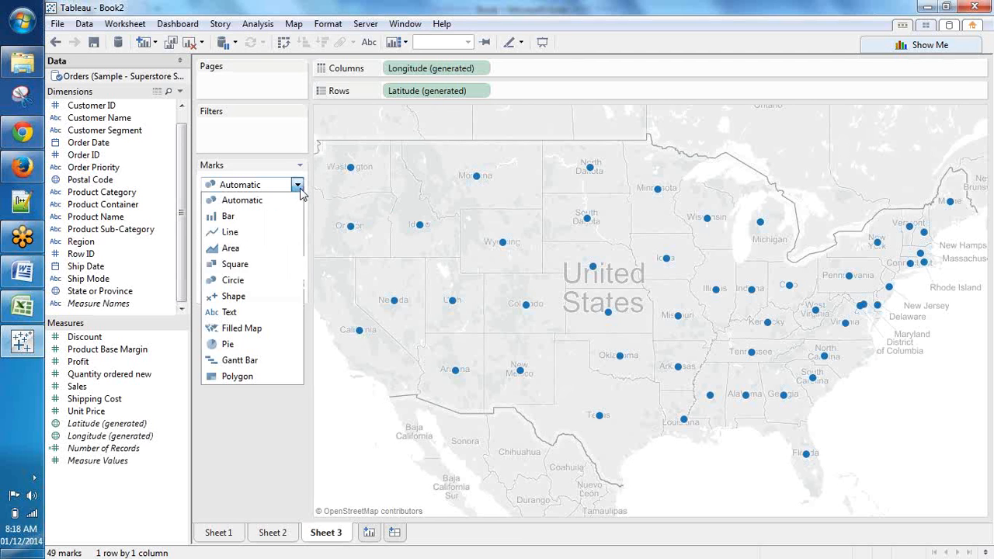
{"action": "left_click", "coordinate": [253, 329]}
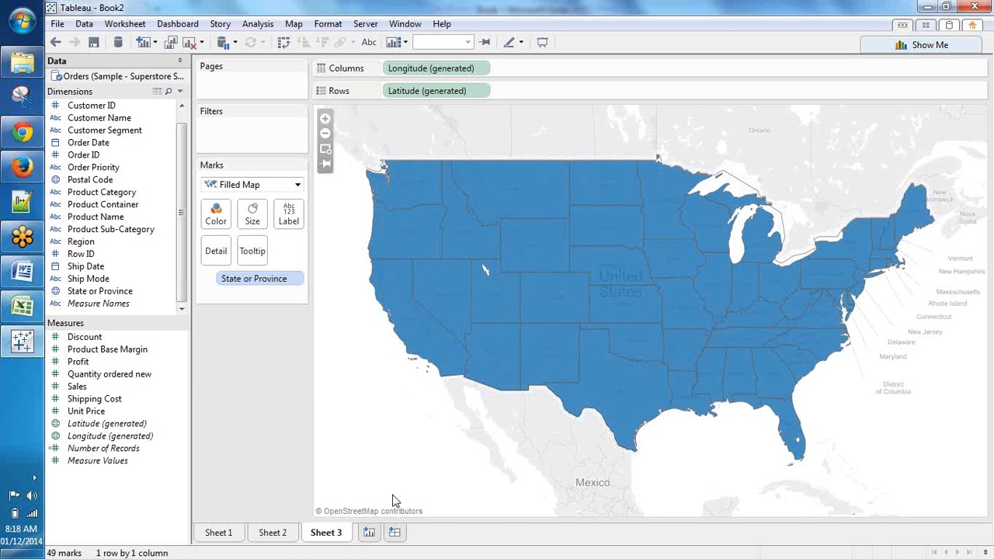
Create a new worksheet, and map State or Province there as a filled map using Show Me
{"action": "left_click", "coordinate": [369, 532]}
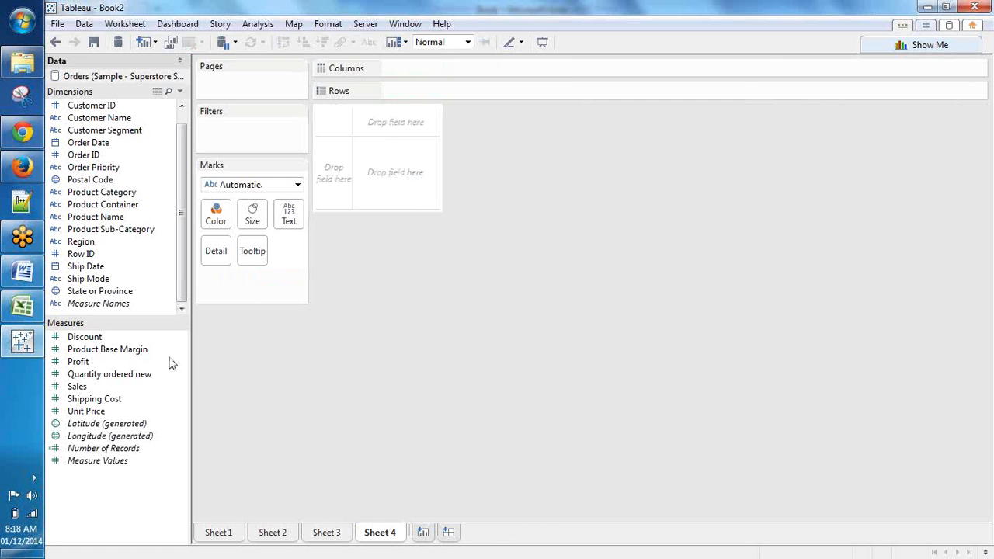
{"action": "double_click", "coordinate": [155, 294]}
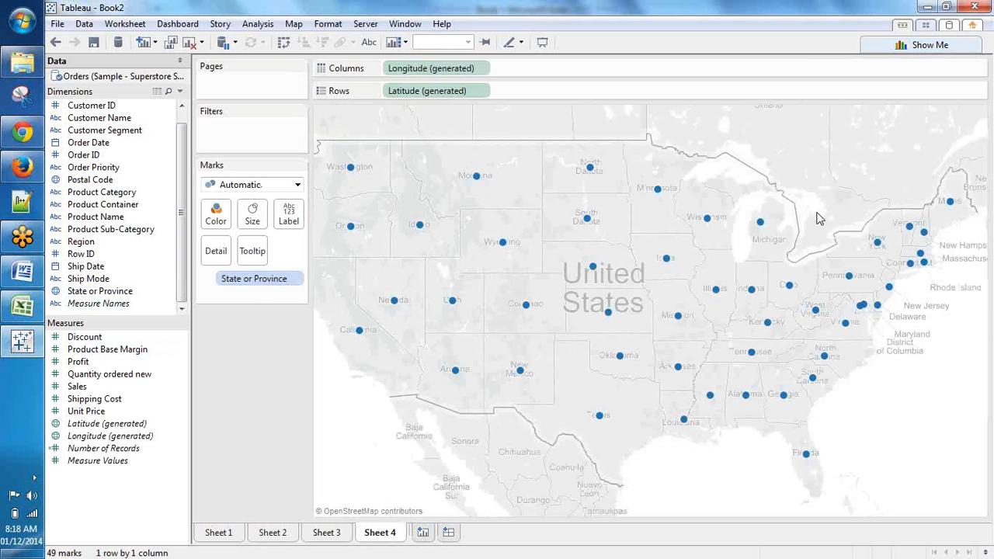
{"action": "left_click", "coordinate": [901, 51]}
{"action": "left_click", "coordinate": [921, 92]}
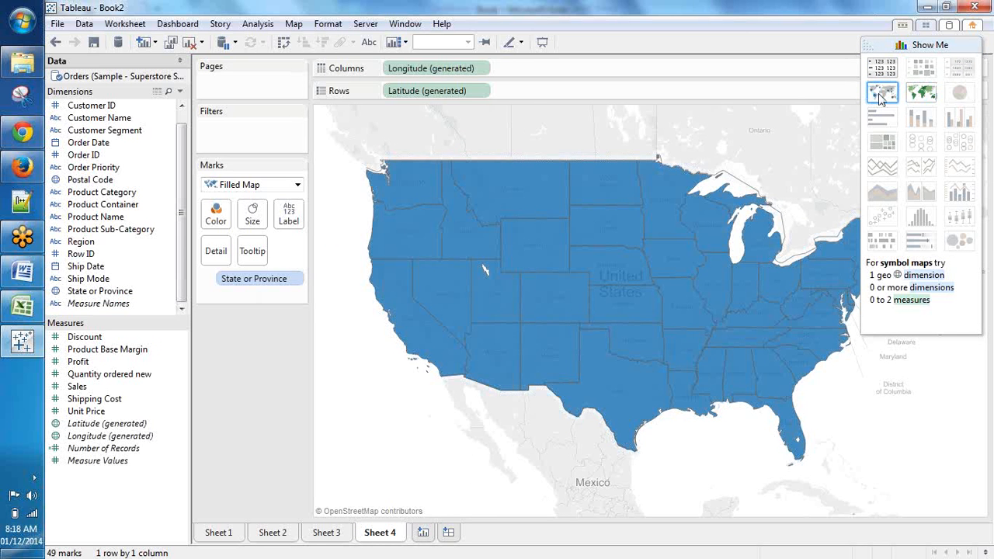
Switch the Sheet 4 state map to a symbol map and back to a filled map using Show Me
{"action": "left_click", "coordinate": [882, 93]}
{"action": "left_click", "coordinate": [921, 93]}
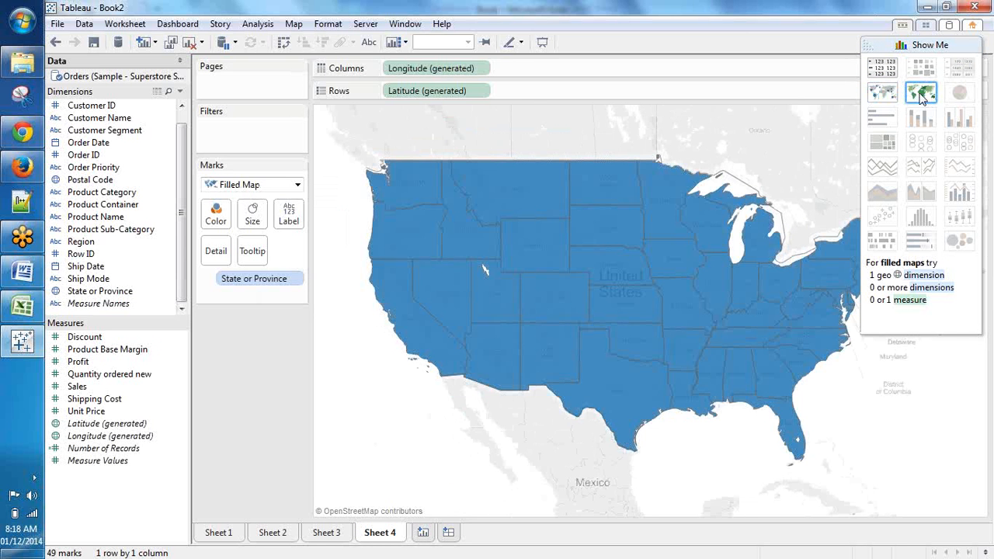
{"action": "left_click", "coordinate": [884, 96]}
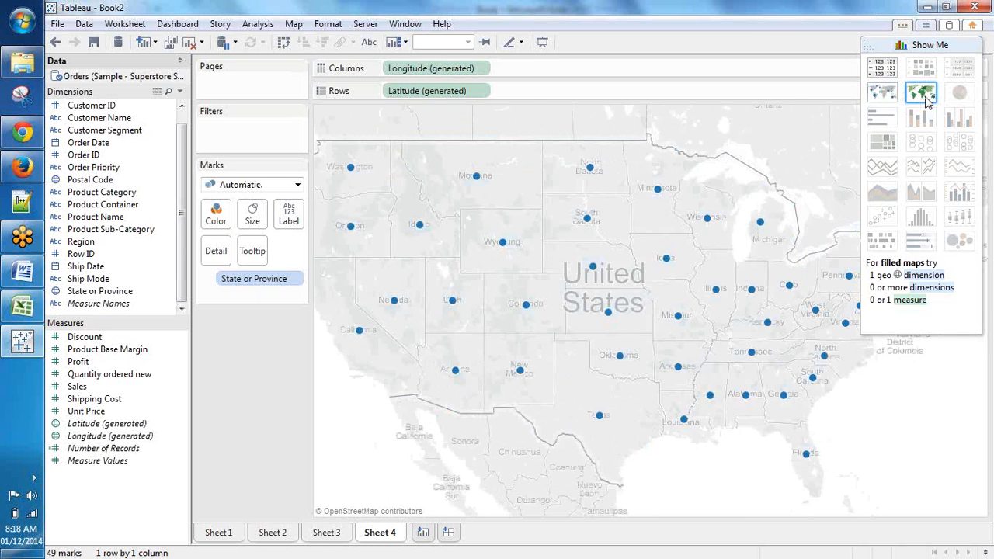
{"action": "left_click", "coordinate": [921, 93]}
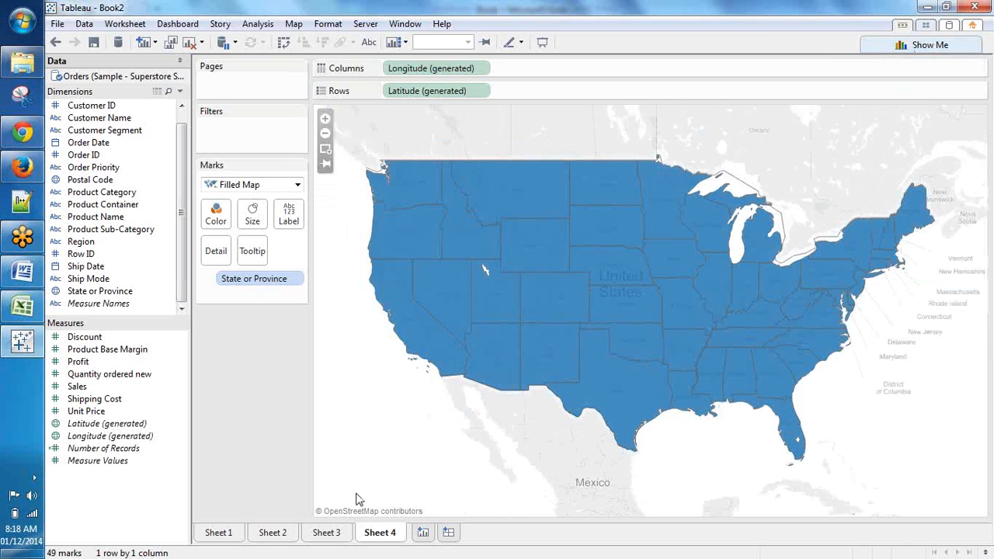
Return to Sheet 3 and color the states of the filled map by Sales
{"action": "left_click", "coordinate": [342, 530]}
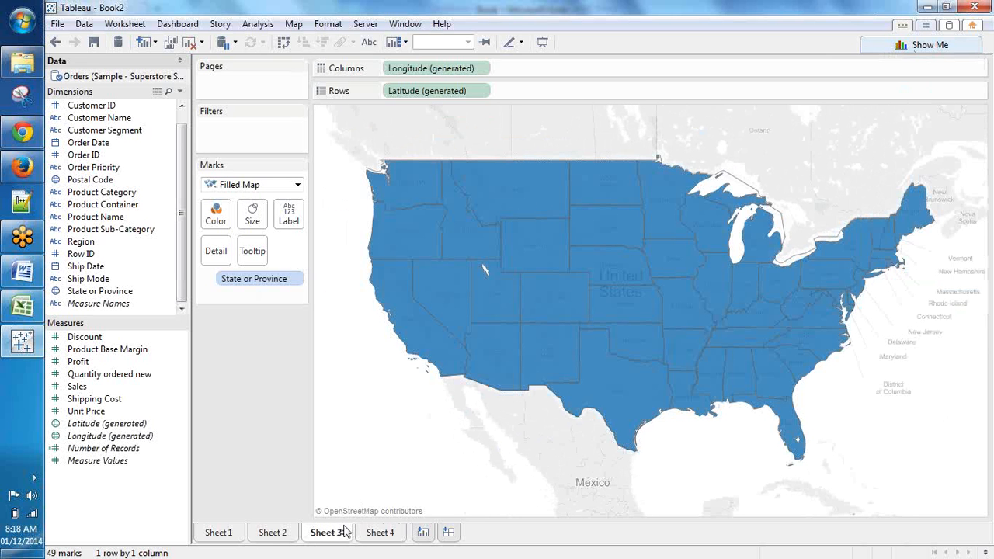
{"action": "mouse_move", "coordinate": [578, 334]}
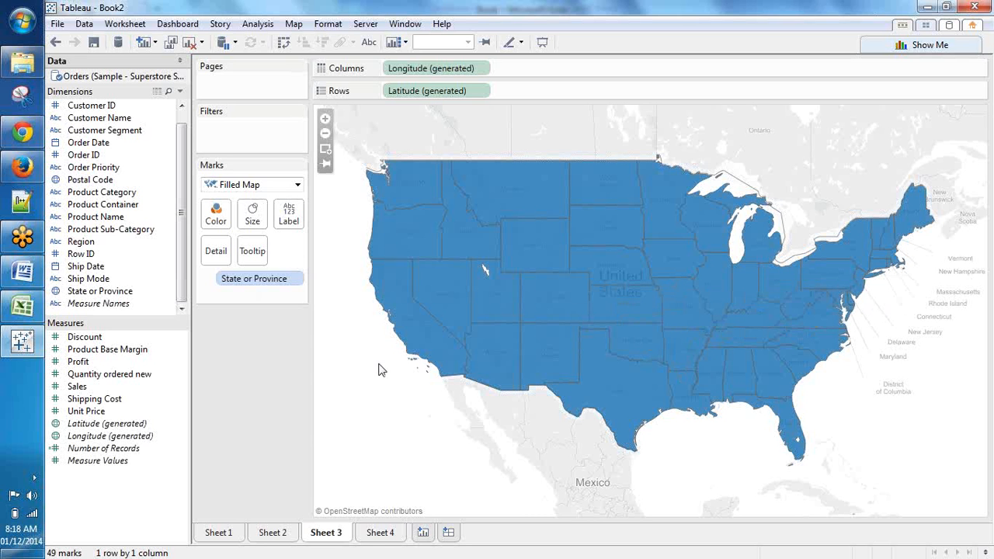
{"action": "left_click", "coordinate": [78, 386]}
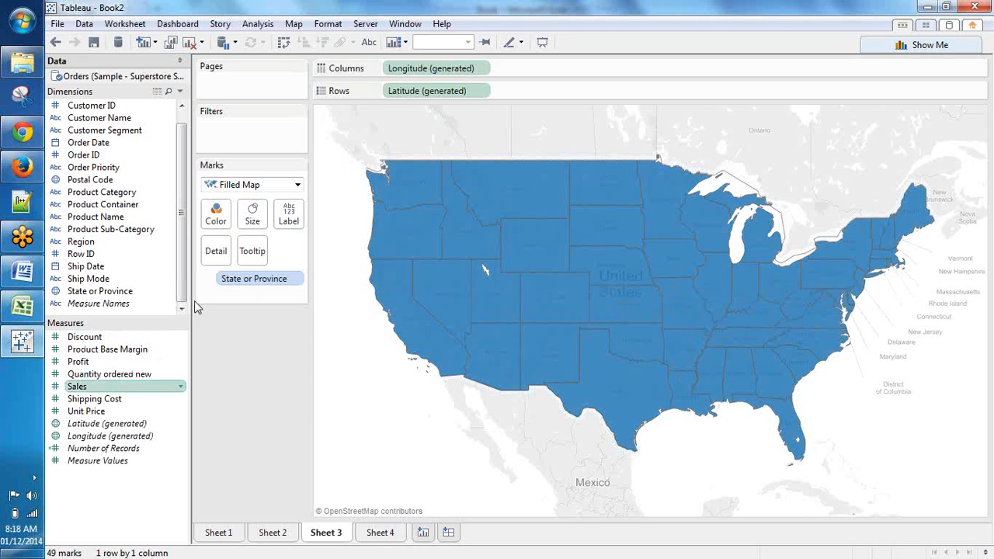
{"action": "left_click_drag", "start_coordinate": [196, 307], "coordinate": [227, 222]}
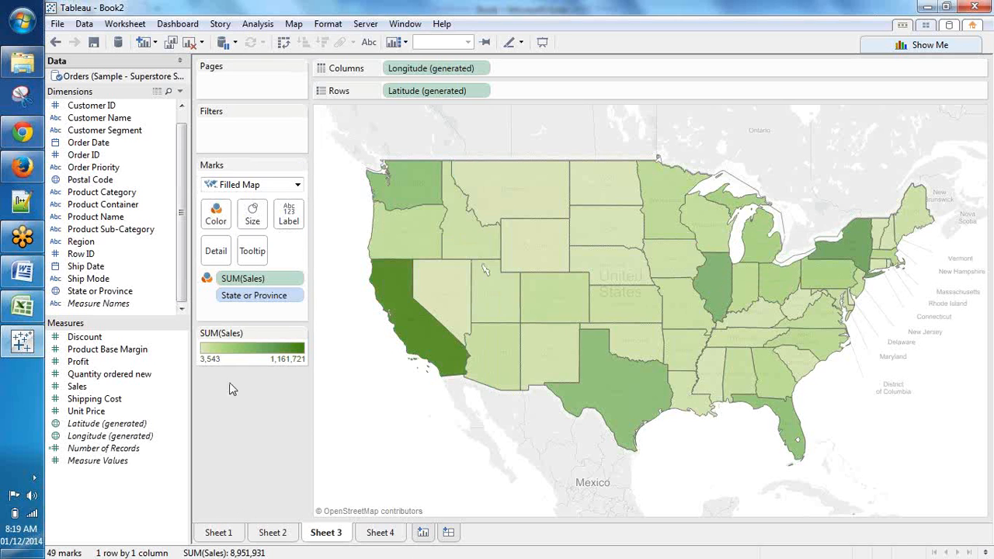
Remove the State or Province line from the Sheet 3 map's tooltip and check the tooltip on several states
{"action": "left_click", "coordinate": [249, 252]}
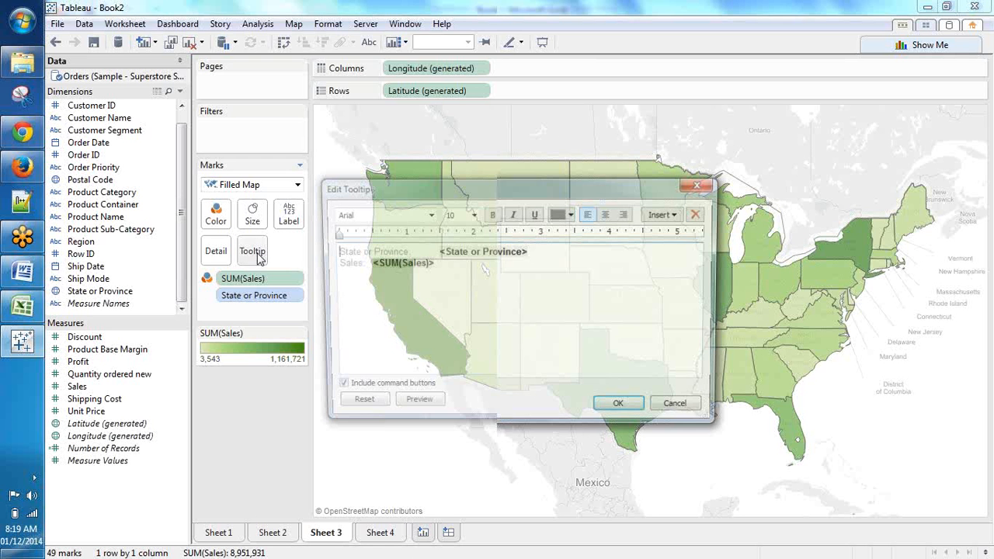
{"action": "left_click_drag", "start_coordinate": [528, 252], "coordinate": [340, 250]}
{"action": "key", "text": "Delete"}
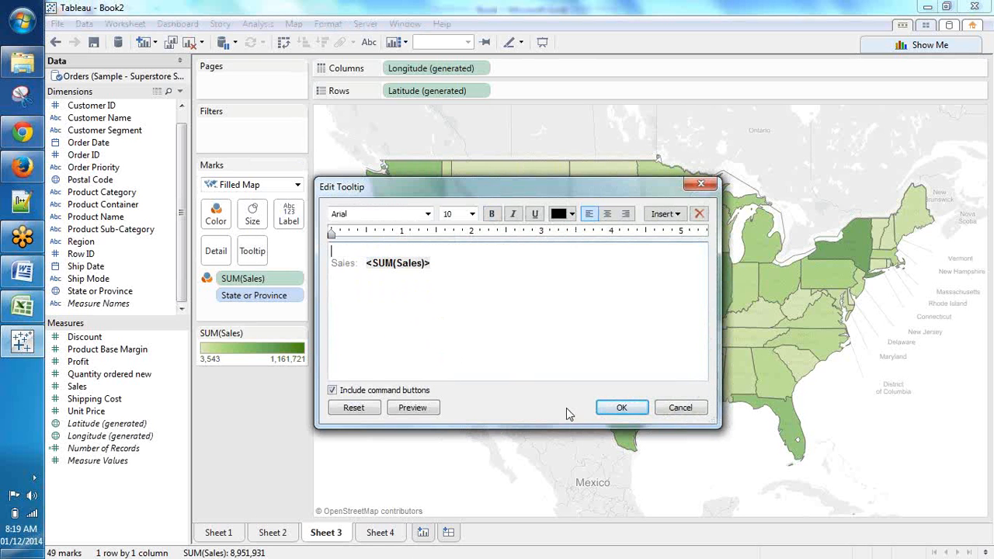
{"action": "left_click", "coordinate": [621, 407]}
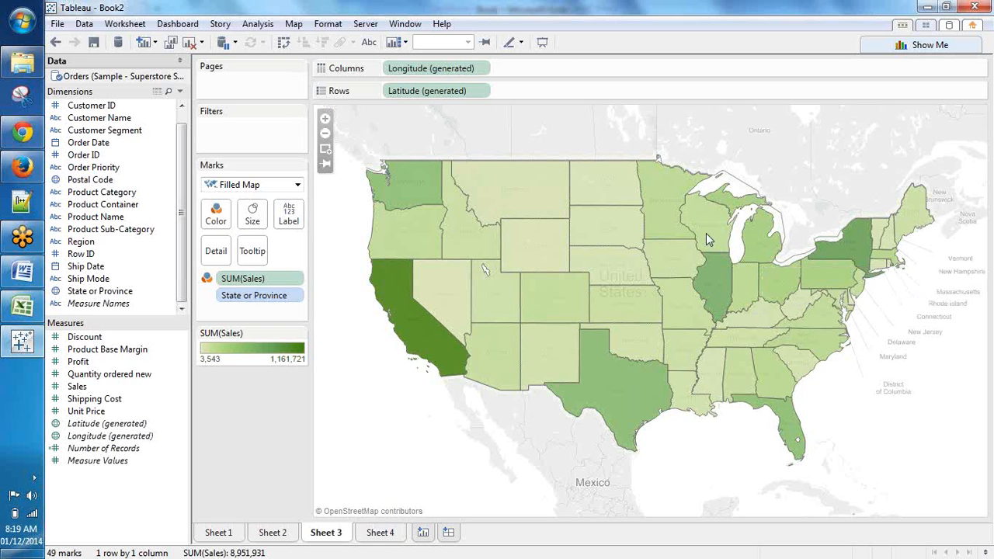
{"action": "mouse_move", "coordinate": [706, 234]}
{"action": "mouse_move", "coordinate": [890, 247]}
{"action": "mouse_move", "coordinate": [437, 294]}
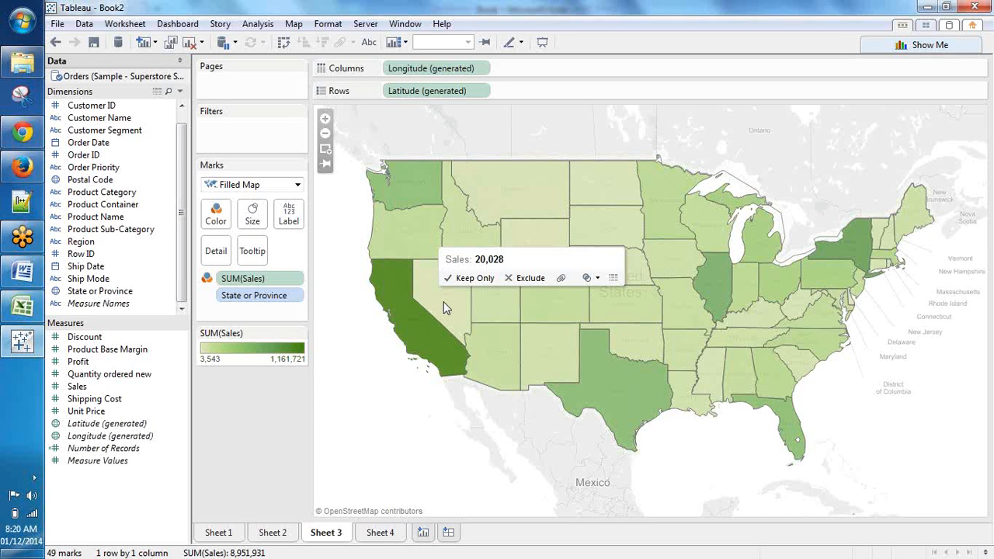
Label each state on the filled map with its State or Province name and Sales
{"action": "left_click_drag", "start_coordinate": [140, 285], "coordinate": [291, 225]}
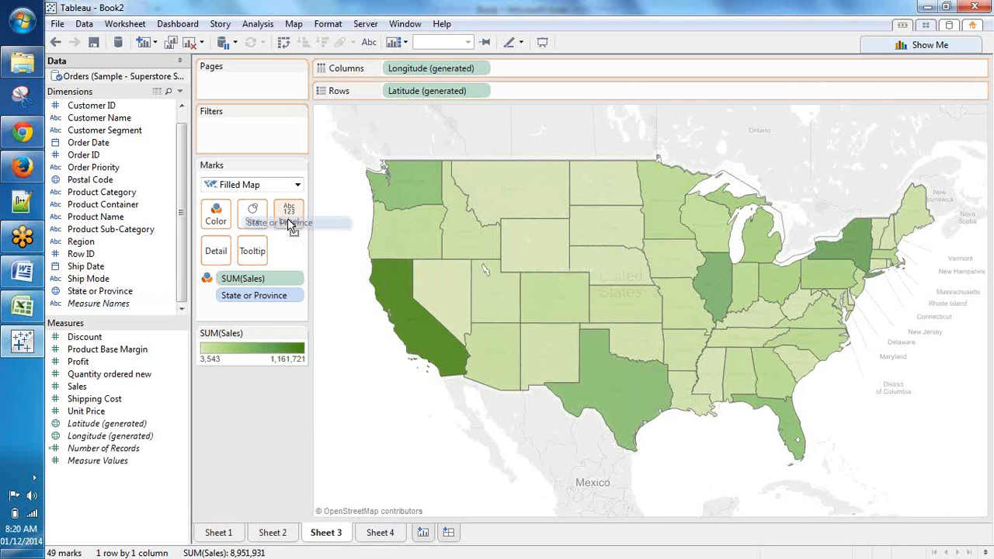
{"action": "left_click_drag", "start_coordinate": [291, 225], "coordinate": [289, 223]}
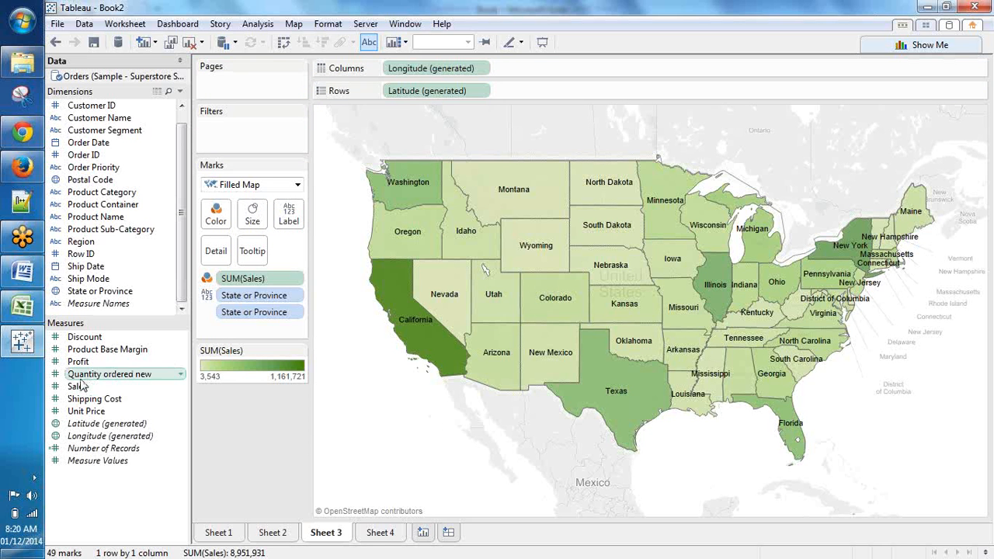
{"action": "left_click_drag", "start_coordinate": [78, 386], "coordinate": [295, 221]}
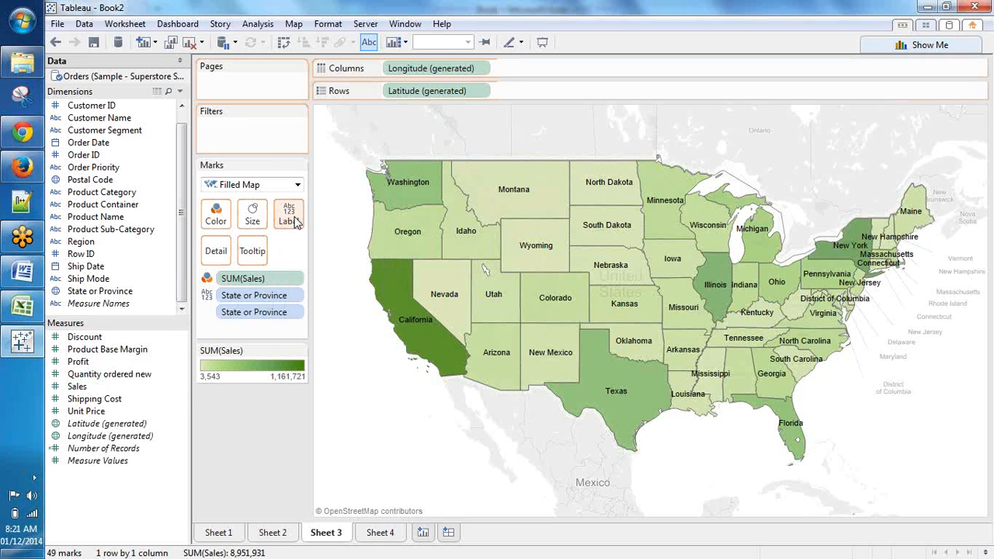
{"action": "left_click_drag", "start_coordinate": [295, 222], "coordinate": [296, 223]}
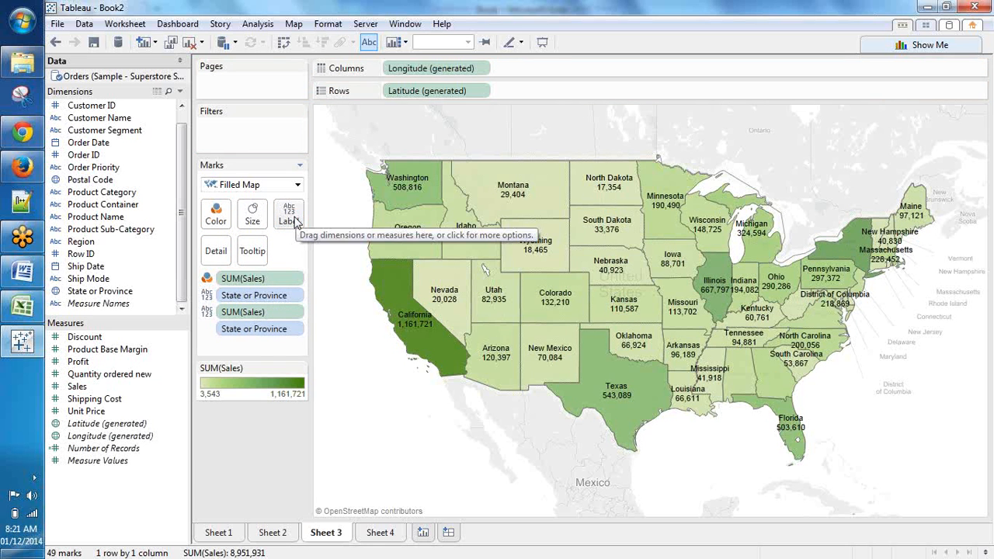
{"action": "right_click", "coordinate": [126, 217]}
{"action": "left_click", "coordinate": [179, 190]}
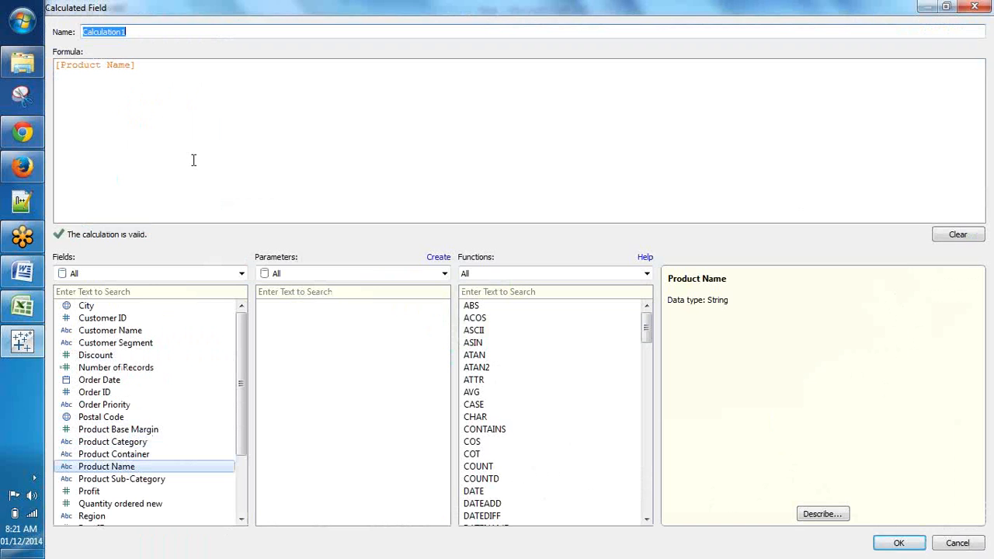
{"action": "left_click", "coordinate": [193, 160]}
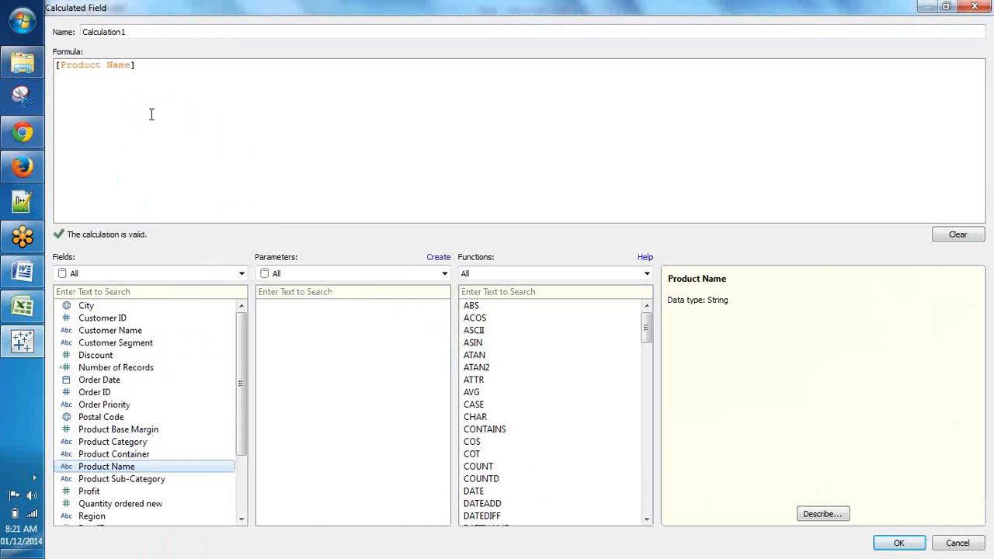
{"action": "left_click", "coordinate": [940, 548]}
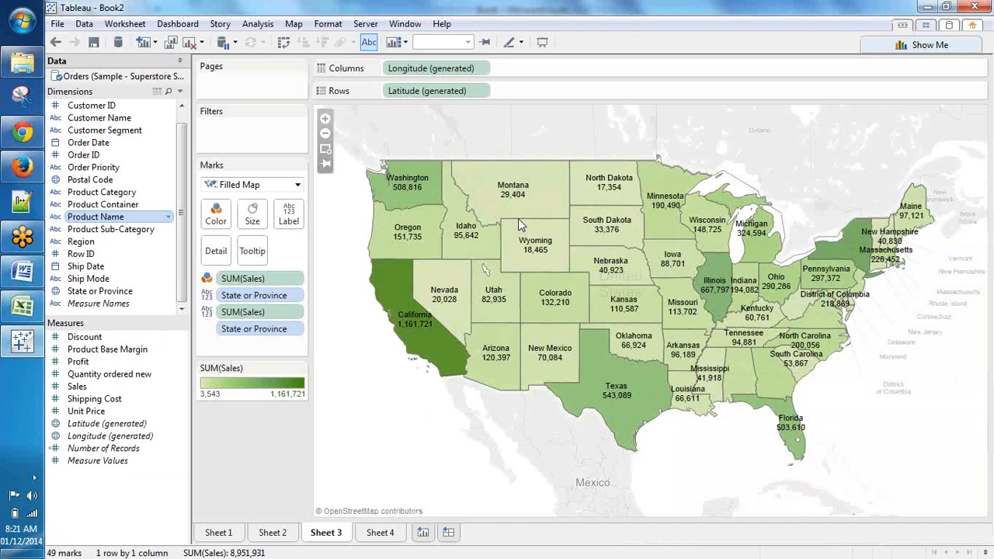
Compare the state-wise sales bar chart on Sheet 1 with the labeled filled map on Sheet 3
{"action": "mouse_move", "coordinate": [519, 221]}
{"action": "mouse_move", "coordinate": [560, 376]}
{"action": "left_click", "coordinate": [227, 528]}
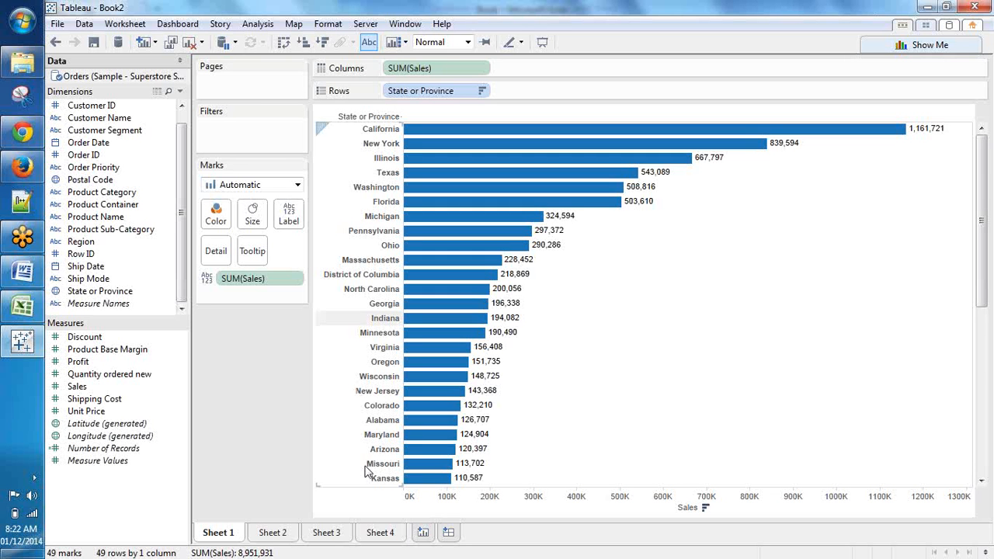
{"action": "left_click", "coordinate": [327, 532]}
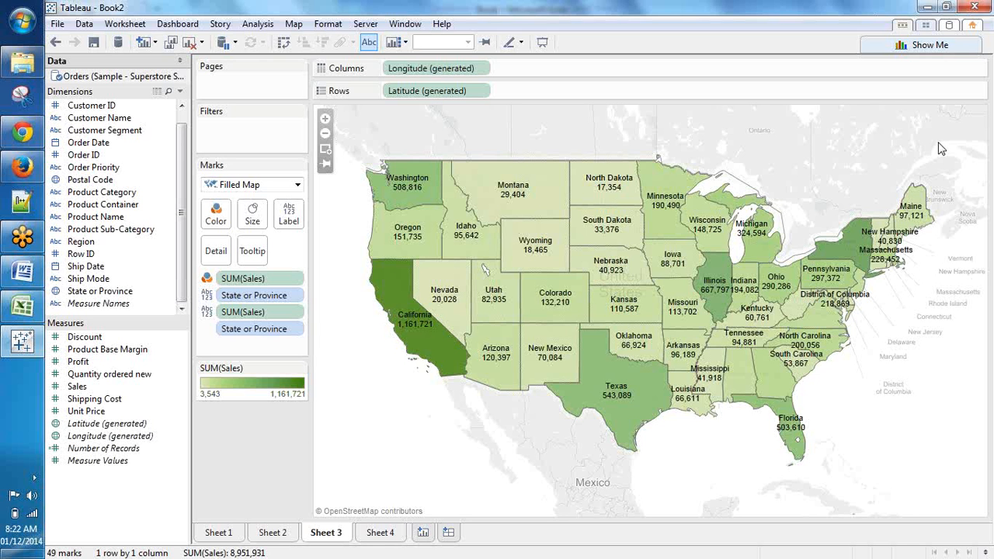
{"action": "left_click", "coordinate": [208, 540]}
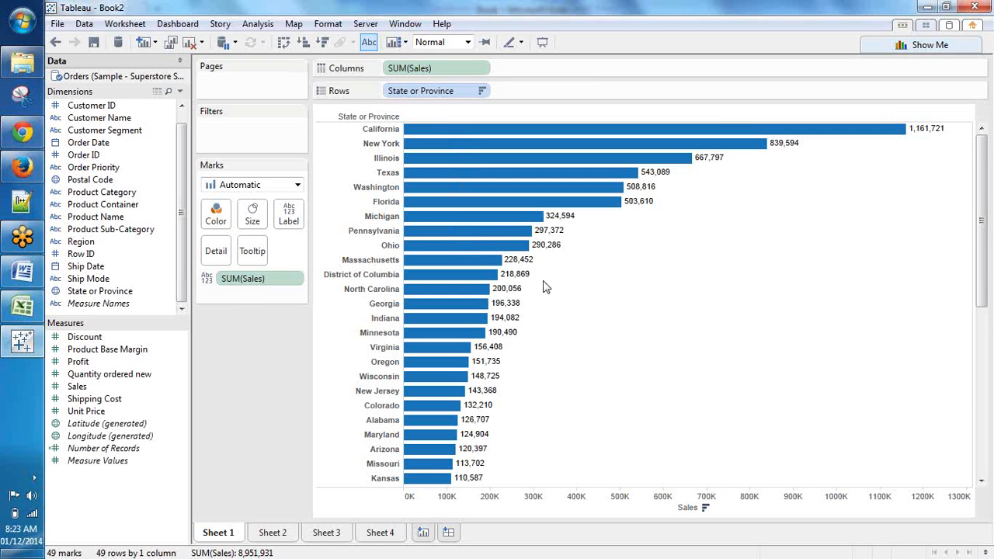
{"action": "scroll", "coordinate": [559, 327], "scroll_direction": "down", "scroll_amount": 1}
{"action": "scroll", "coordinate": [558, 326], "scroll_direction": "up", "scroll_amount": 1}
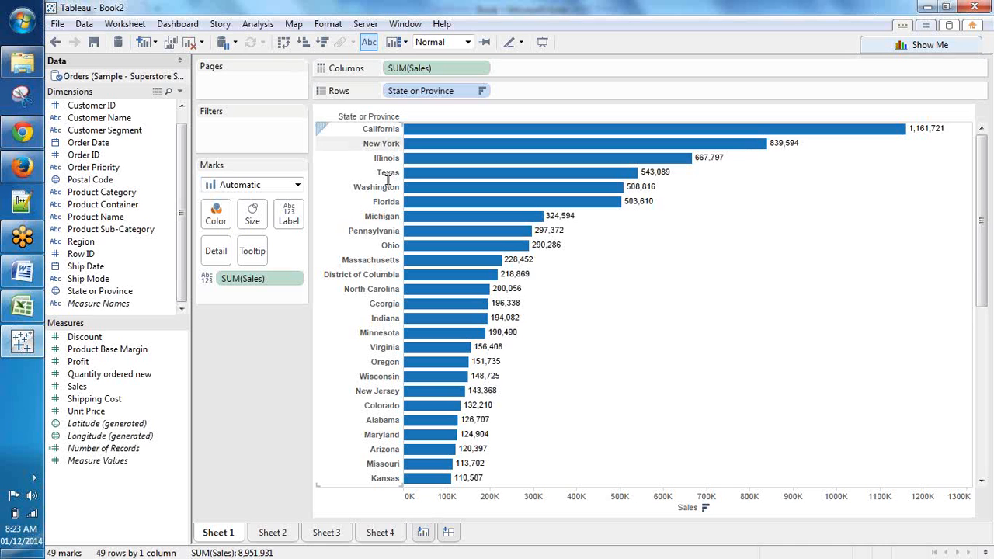
{"action": "scroll", "coordinate": [386, 373], "scroll_direction": "down", "scroll_amount": 5}
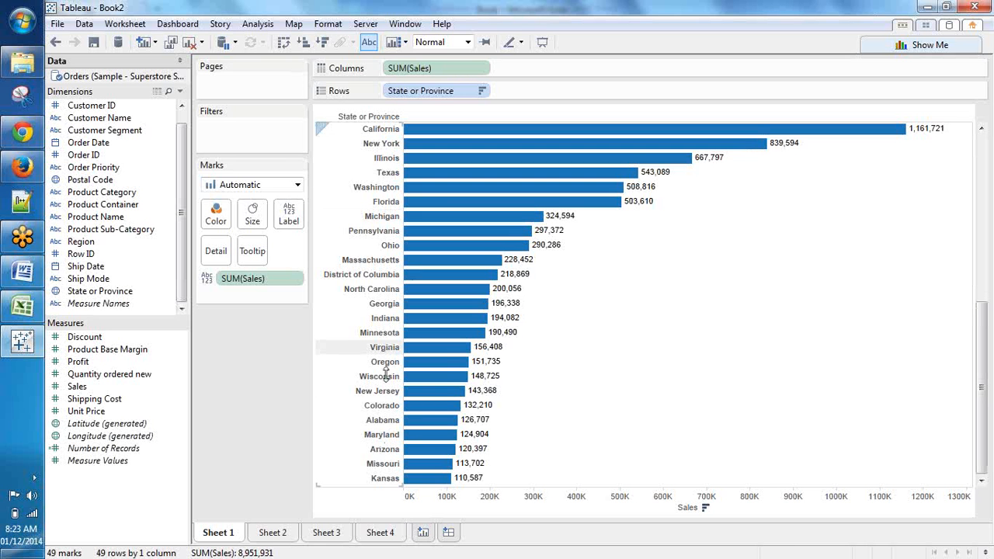
{"action": "scroll", "coordinate": [391, 233], "scroll_direction": "up", "scroll_amount": 3}
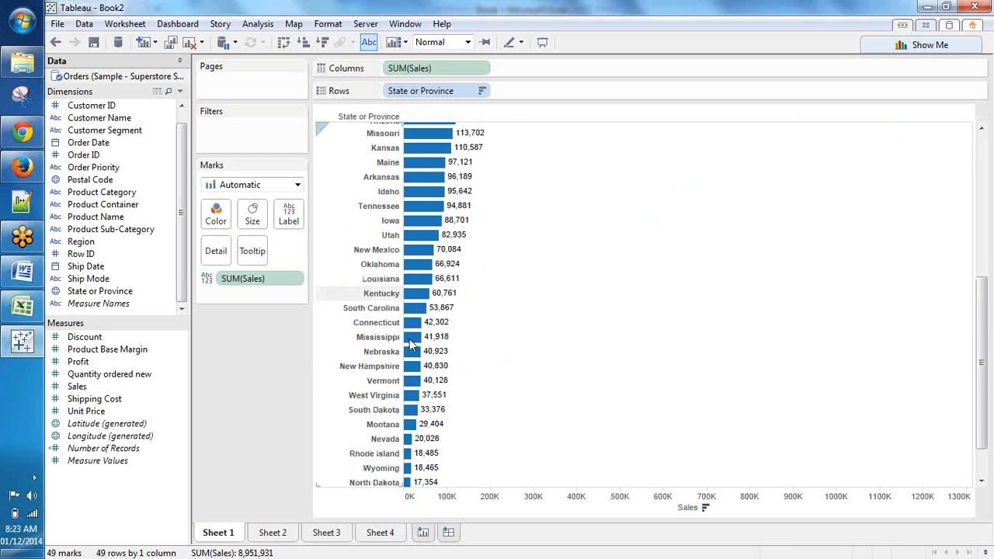
{"action": "scroll", "coordinate": [388, 225], "scroll_direction": "up", "scroll_amount": 9}
{"action": "scroll", "coordinate": [357, 435], "scroll_direction": "down", "scroll_amount": 1}
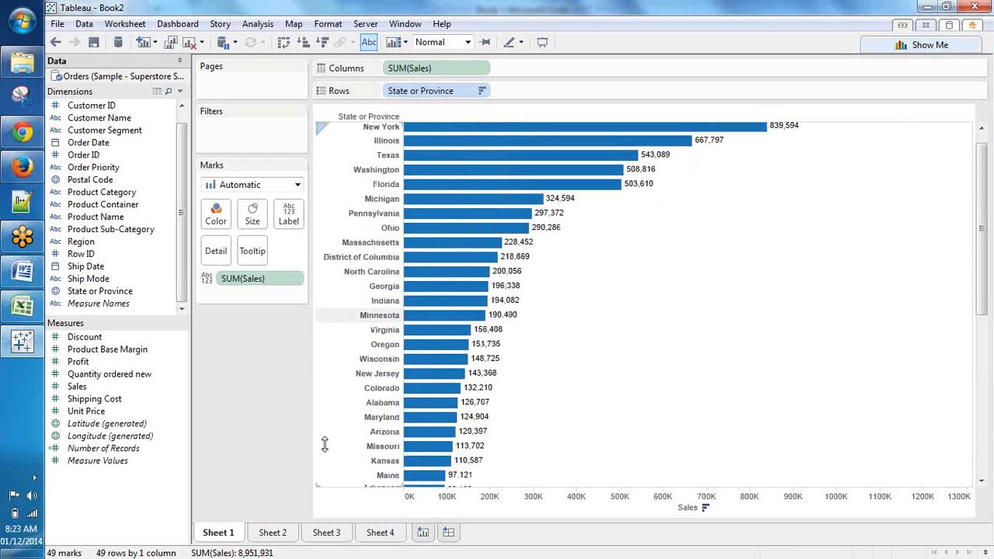
{"action": "left_click", "coordinate": [324, 538]}
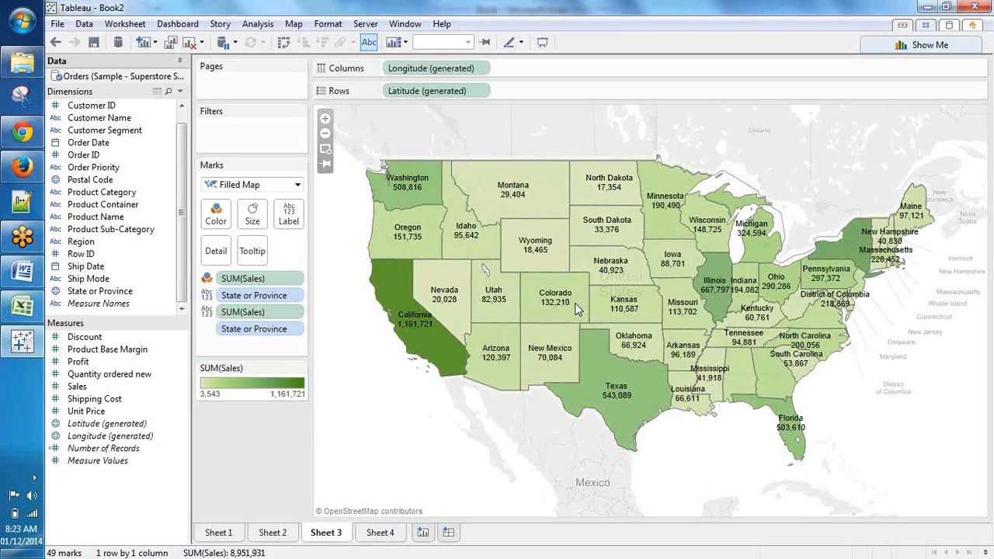
{"action": "mouse_move", "coordinate": [573, 309]}
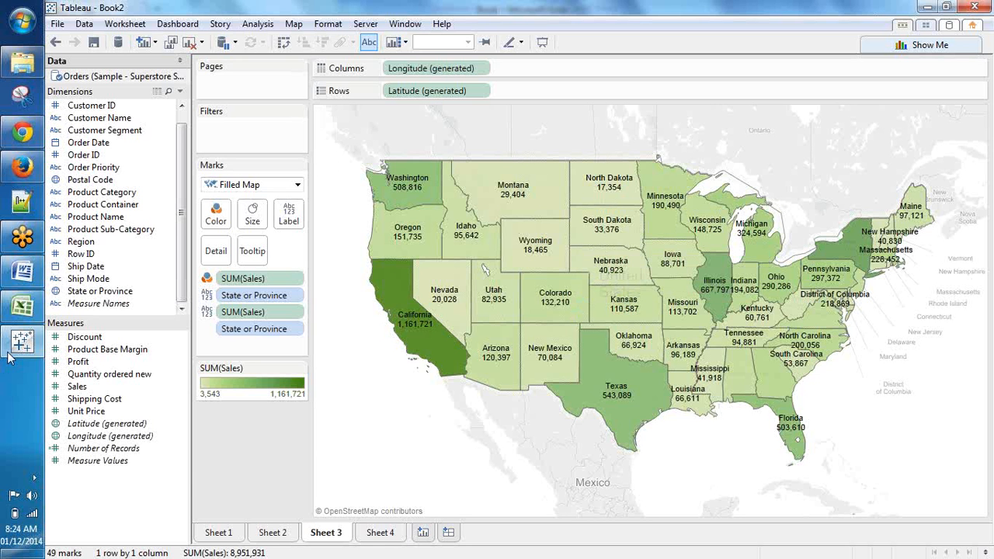
Switch to the Dashboard Requirements document in Word and look through its list of requirements
{"action": "left_click", "coordinate": [26, 275]}
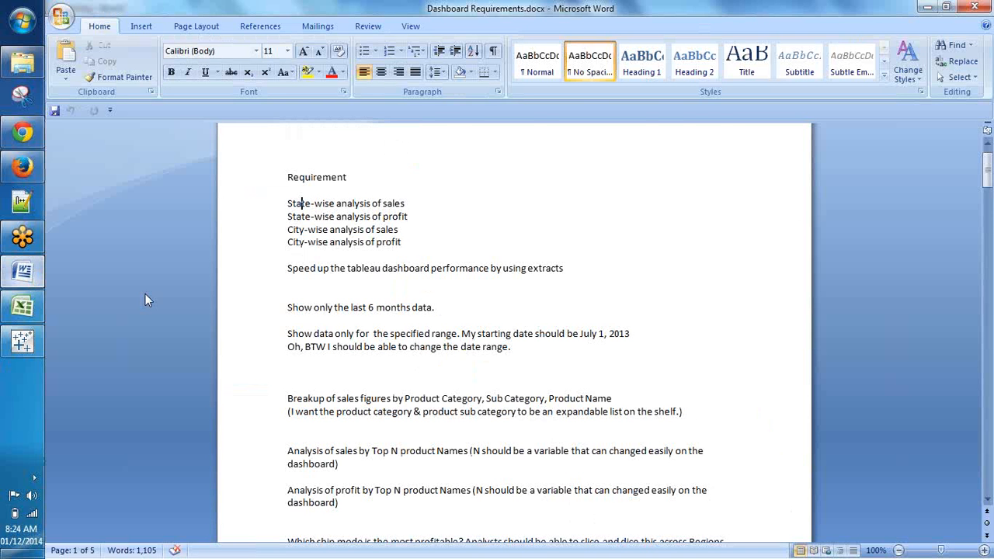
{"action": "scroll", "coordinate": [331, 265], "scroll_direction": "down", "scroll_amount": 10}
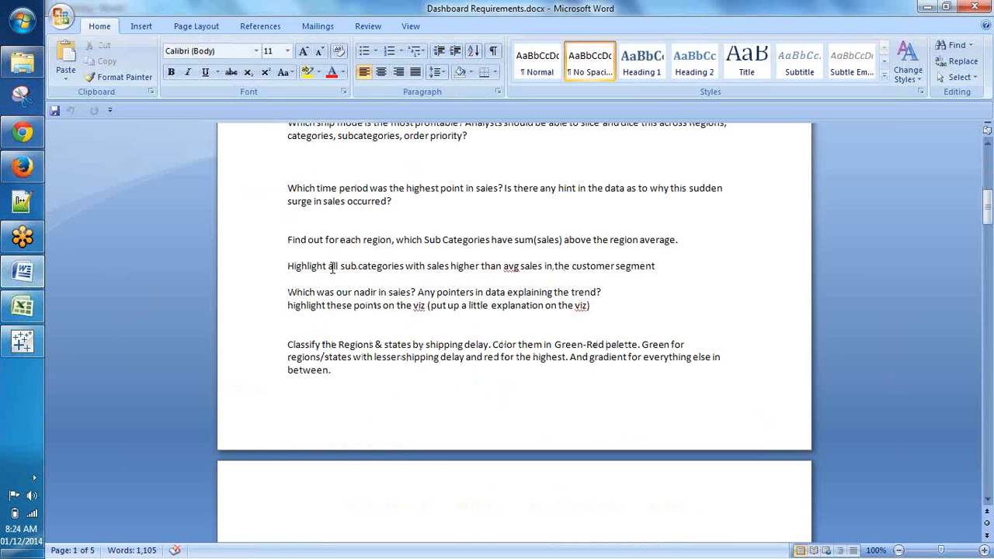
{"action": "scroll", "coordinate": [332, 266], "scroll_direction": "down", "scroll_amount": 10}
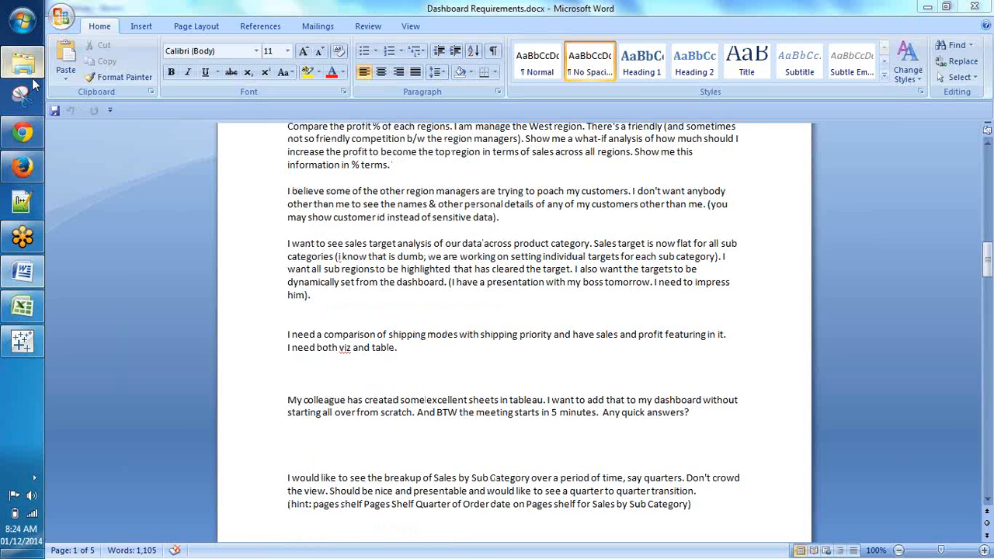
Switch to the file explorer, find Case Study - Used Cars.pdf in the Downloads library and open it
{"action": "left_click", "coordinate": [22, 63]}
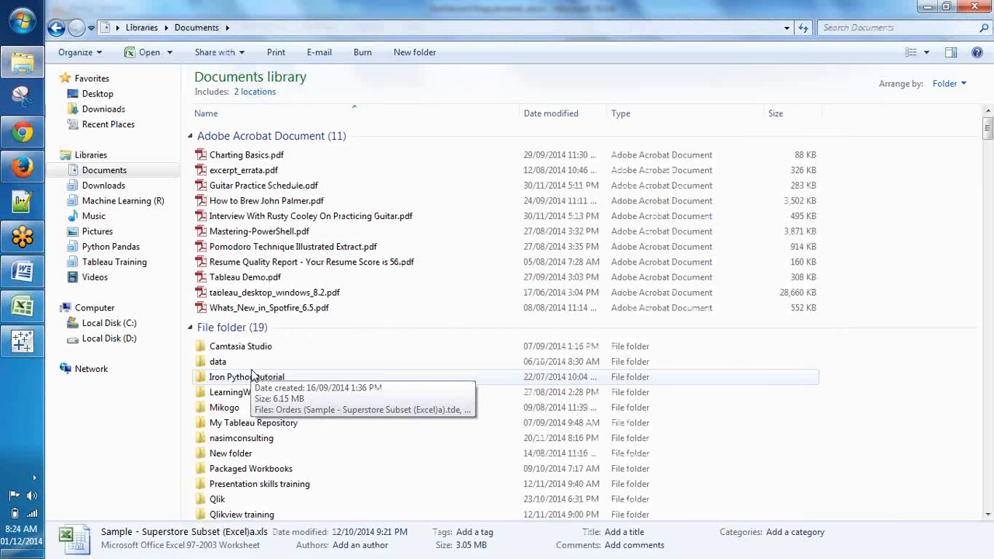
{"action": "scroll", "coordinate": [232, 349], "scroll_direction": "down", "scroll_amount": 10}
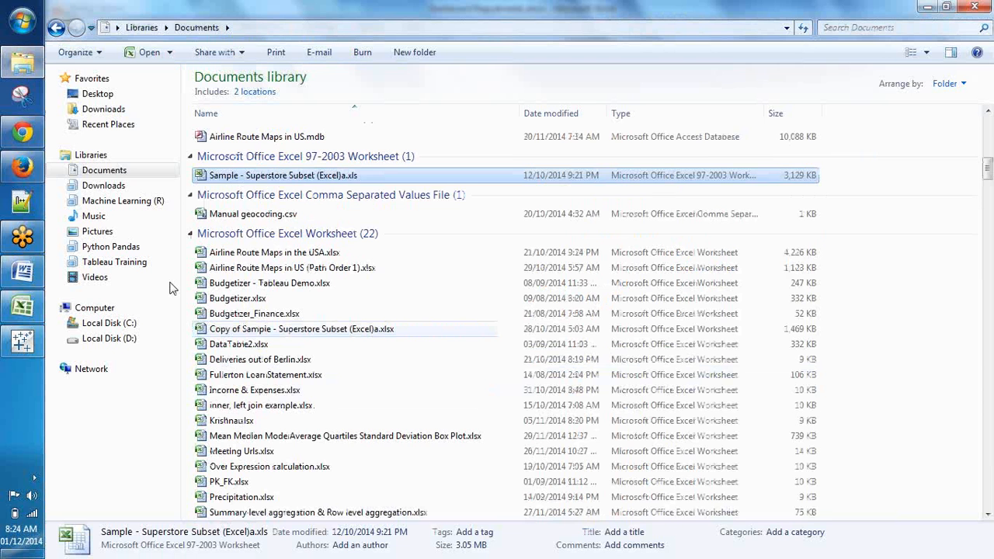
{"action": "left_click", "coordinate": [104, 185]}
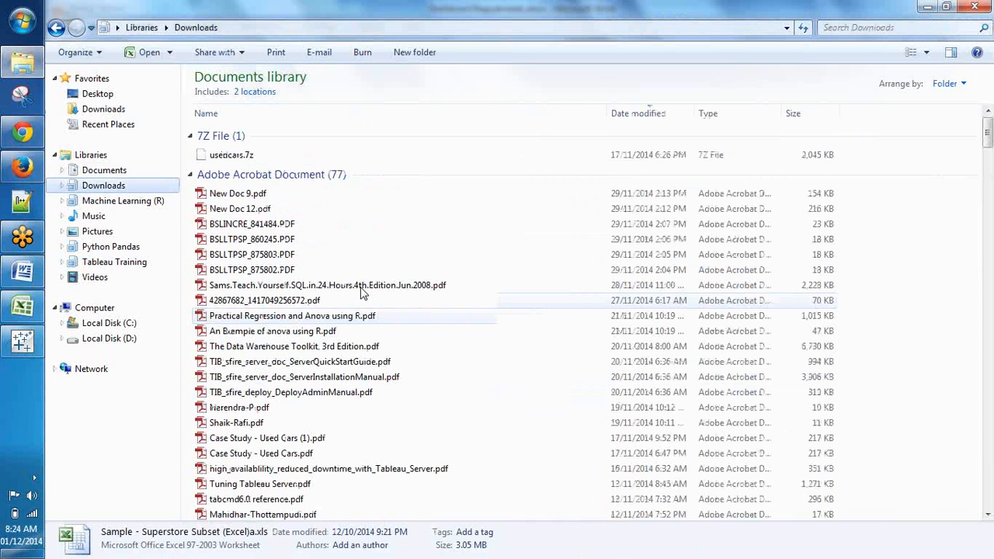
{"action": "left_click", "coordinate": [361, 297]}
{"action": "scroll", "coordinate": [332, 309], "scroll_direction": "down", "scroll_amount": 5}
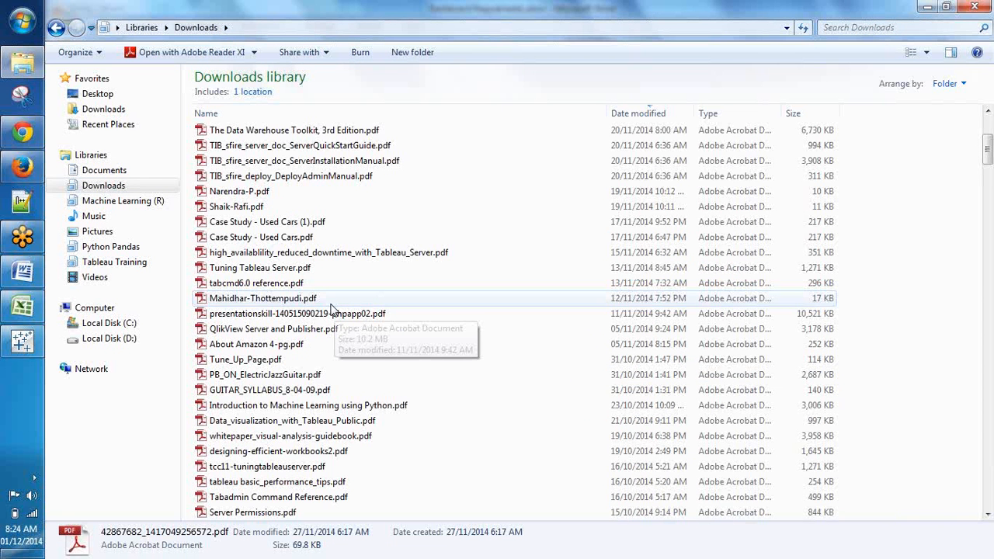
{"action": "scroll", "coordinate": [311, 345], "scroll_direction": "up", "scroll_amount": 3}
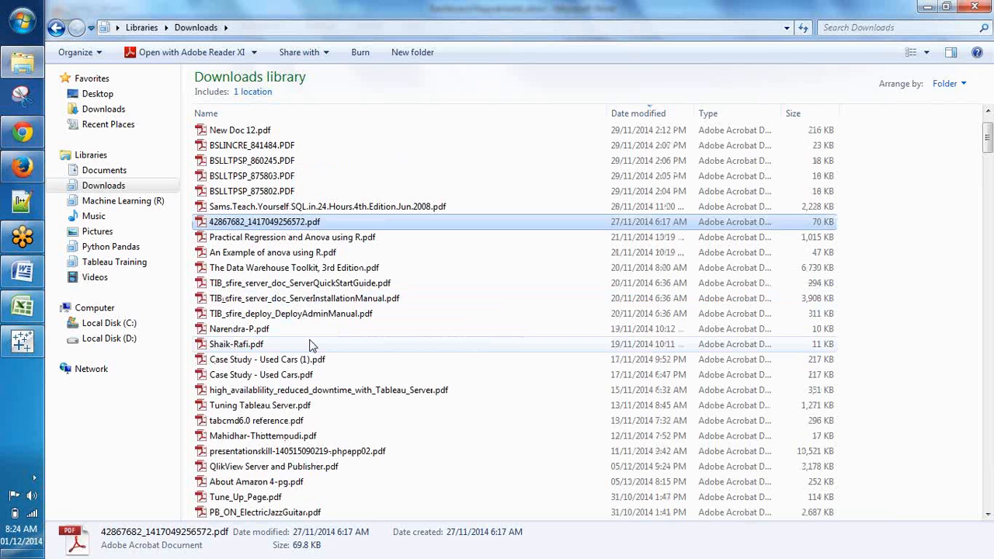
{"action": "scroll", "coordinate": [311, 345], "scroll_direction": "down", "scroll_amount": 1}
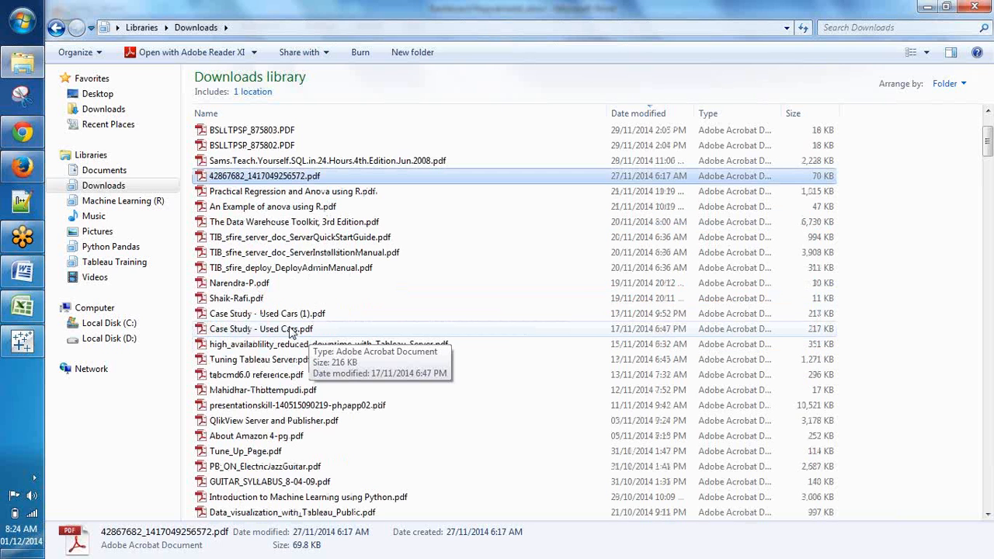
{"action": "double_click", "coordinate": [292, 332]}
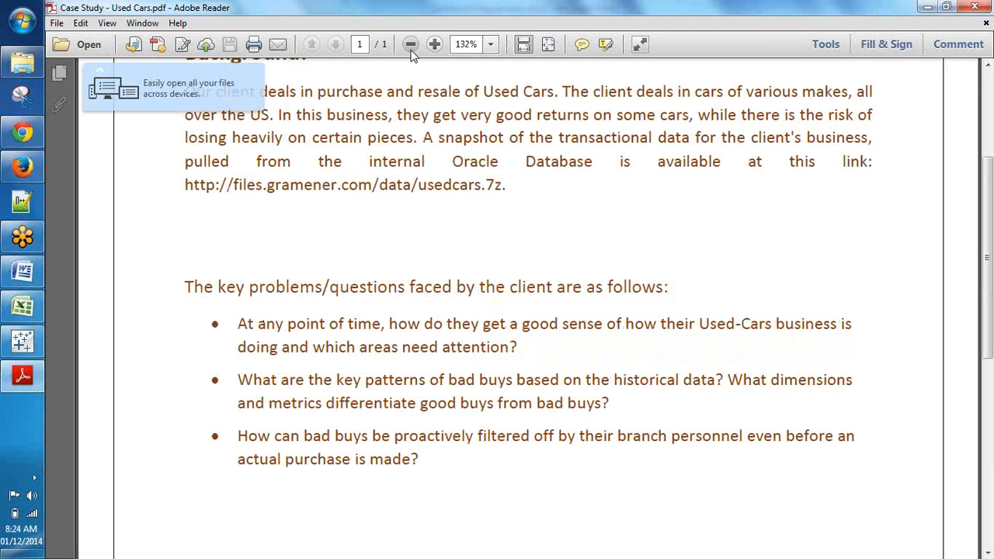
Reduce the case study's zoom to 100% and read its background and the client's key problems
{"action": "left_click", "coordinate": [411, 44]}
{"action": "left_click_drag", "start_coordinate": [308, 259], "coordinate": [559, 263]}
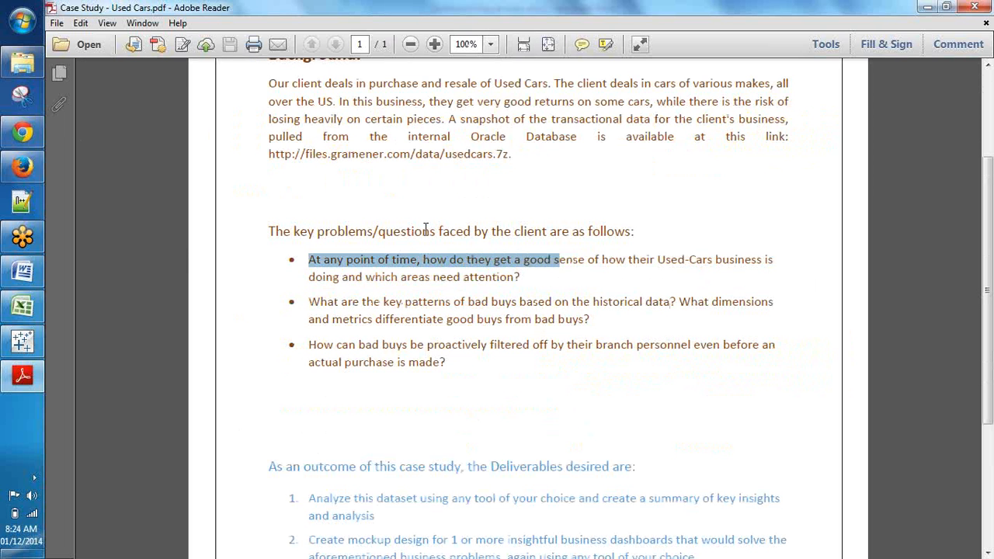
{"action": "scroll", "coordinate": [425, 229], "scroll_direction": "up", "scroll_amount": 1}
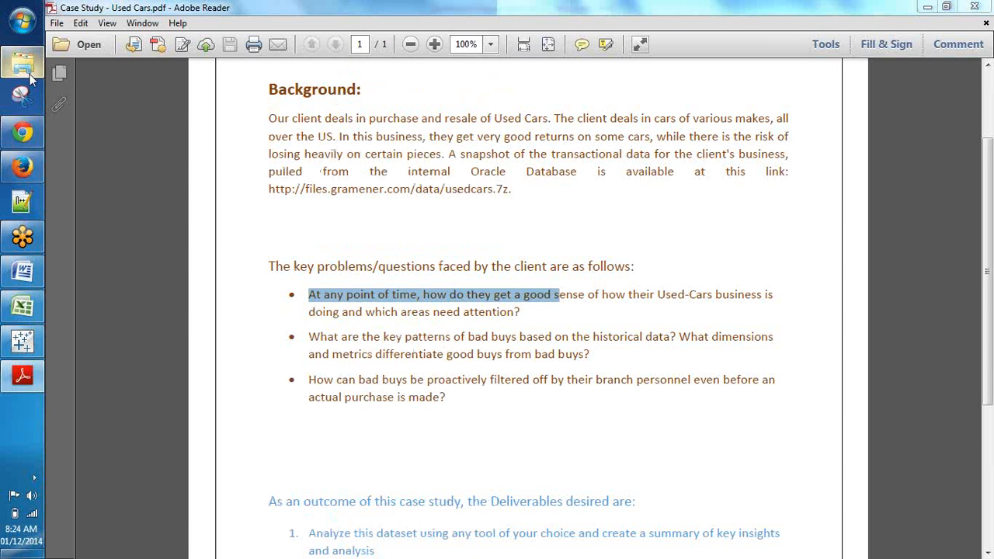
Return to the file explorer, search Downloads for "used" and open Book1.xlsx from the usedcars folder
{"action": "left_click", "coordinate": [29, 73]}
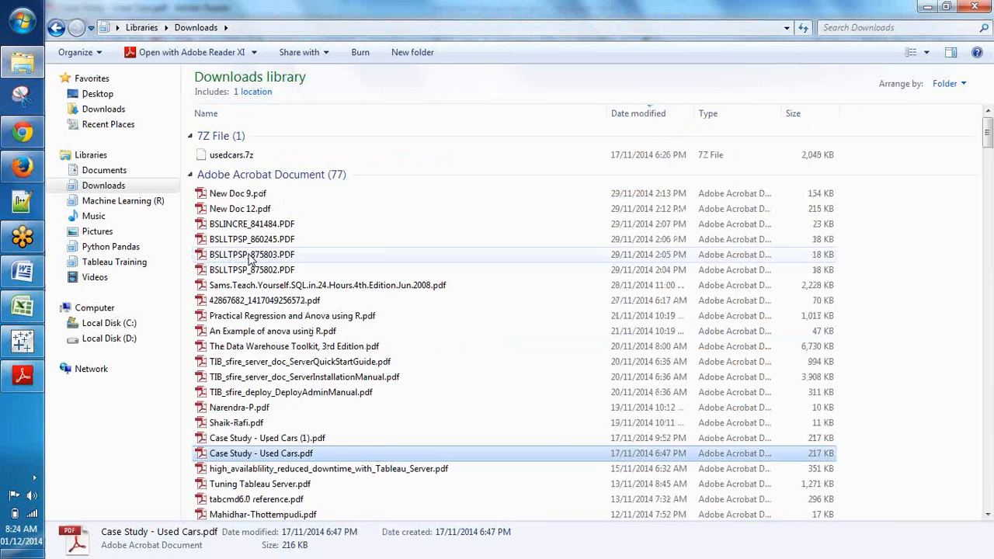
{"action": "scroll", "coordinate": [335, 404], "scroll_direction": "down", "scroll_amount": 20}
{"action": "scroll", "coordinate": [335, 404], "scroll_direction": "down", "scroll_amount": 10}
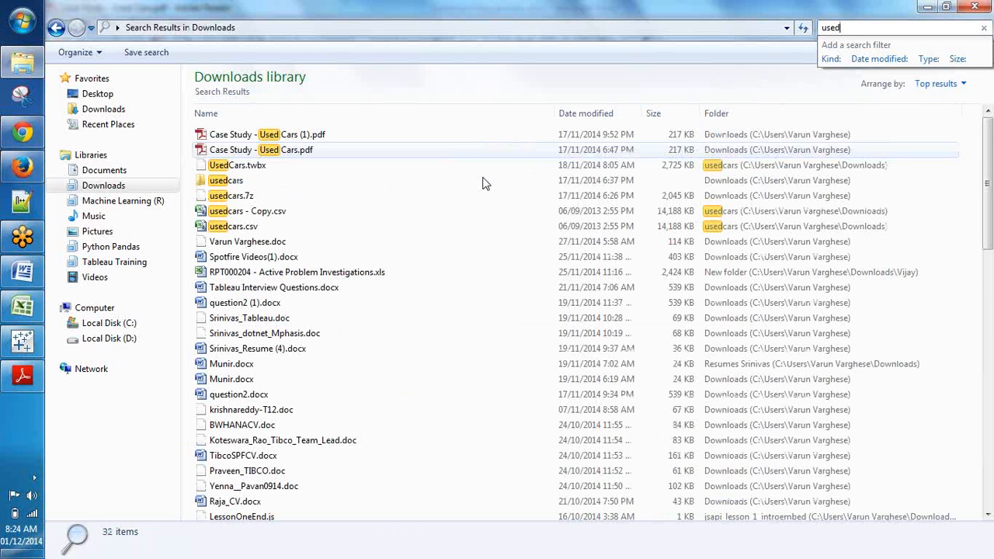
{"action": "left_click", "coordinate": [246, 181]}
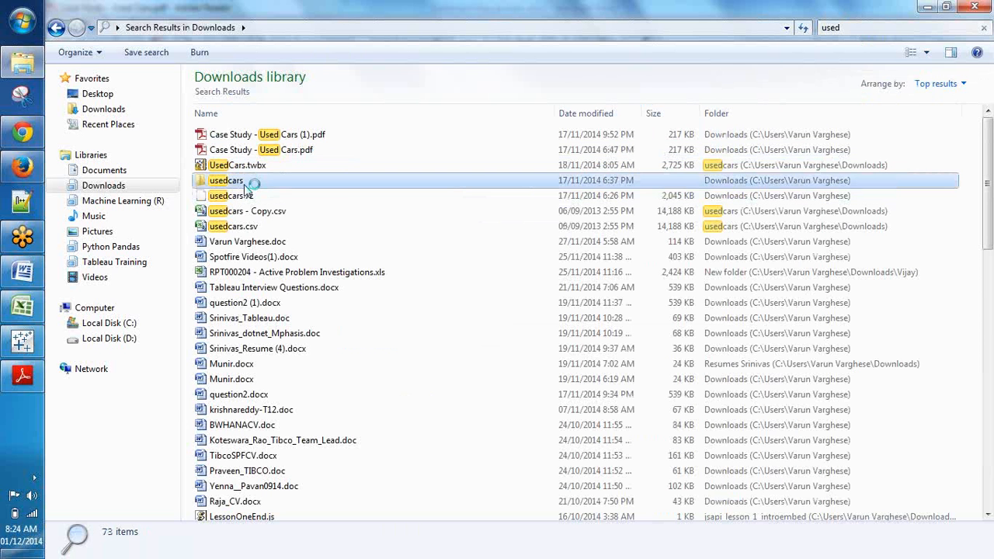
{"action": "double_click", "coordinate": [245, 181]}
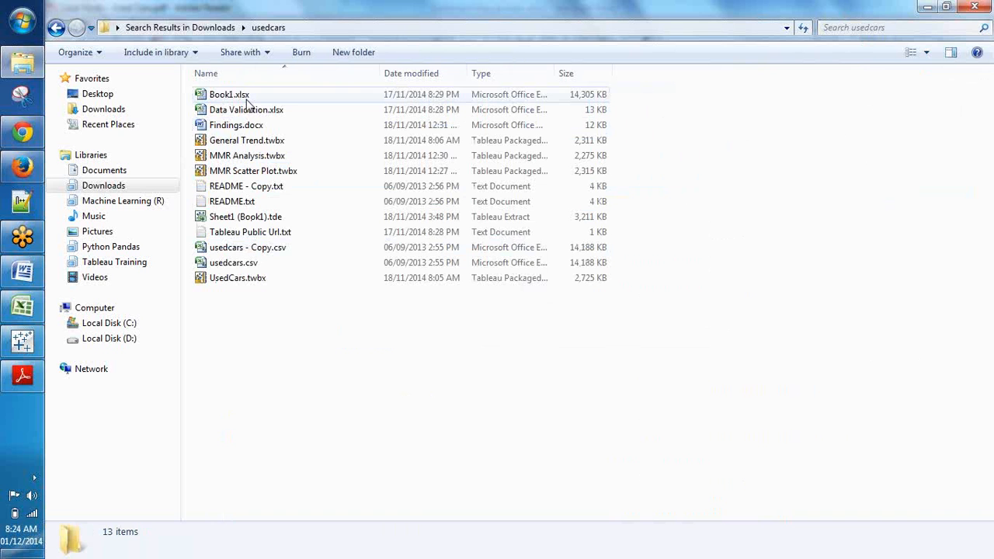
{"action": "left_click", "coordinate": [242, 95]}
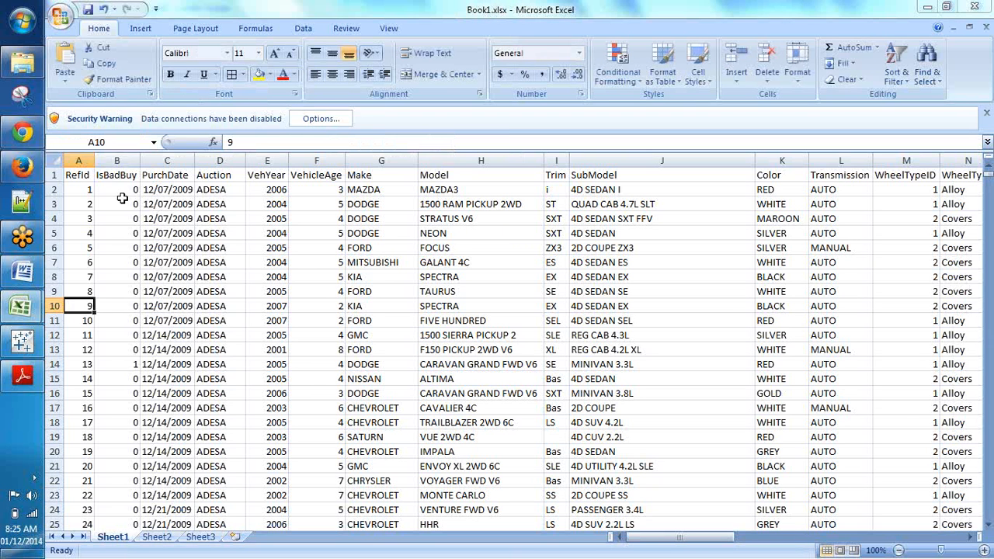
Look through the column headers of the used cars data, from IsBadBuy to MMRAcquisitionAuctionAveragePrice
{"action": "left_click", "coordinate": [125, 178]}
{"action": "key", "text": "Right"}
{"action": "key", "text": "Right"}
{"action": "key", "text": "Right"}
{"action": "key", "text": "Right"}
{"action": "key", "text": "Right"}
{"action": "key", "text": "Right"}
{"action": "key", "text": "Right"}
{"action": "key", "text": "Right"}
{"action": "key", "text": "Right"}
{"action": "key", "text": "Right"}
{"action": "key", "text": "Right"}
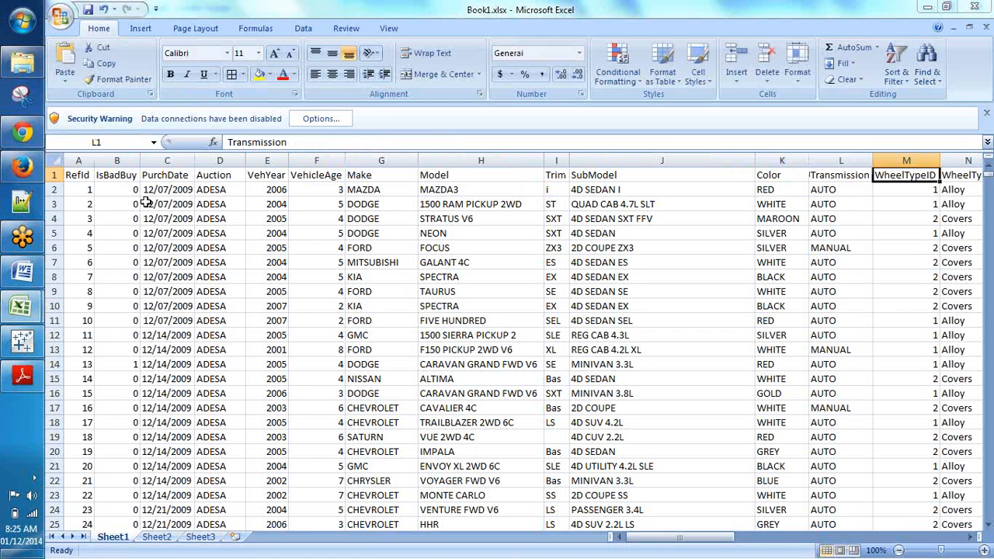
{"action": "key", "text": "Right"}
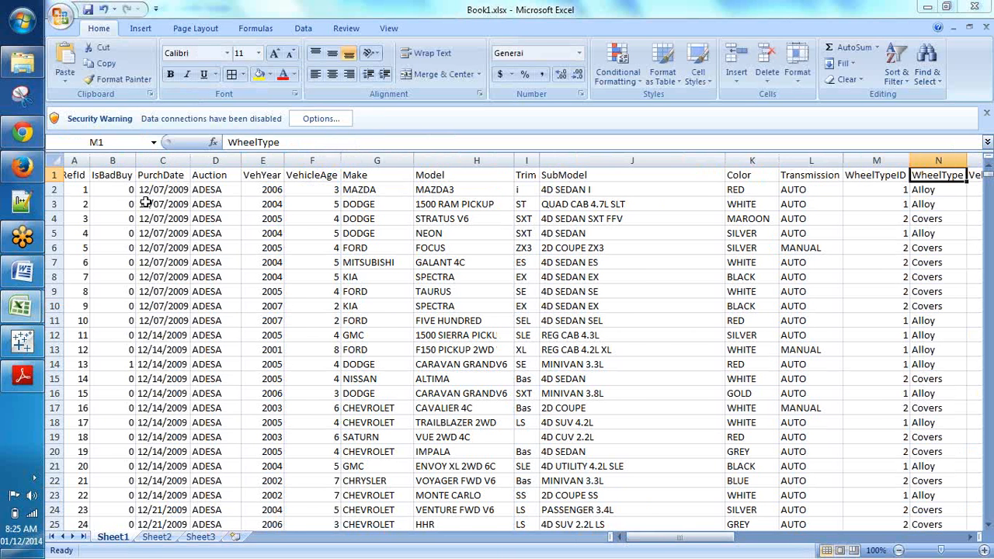
{"action": "key", "text": "Right"}
{"action": "key", "text": "Right"}
{"action": "key", "text": "Right"}
{"action": "key", "text": "Right"}
{"action": "key", "text": "Right"}
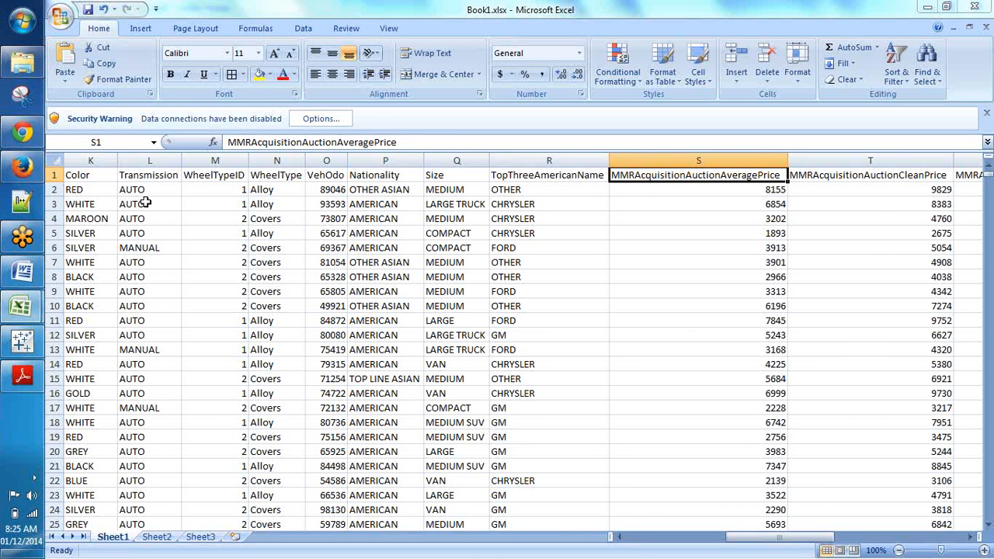
{"action": "key", "text": "Left"}
{"action": "key", "text": "Left"}
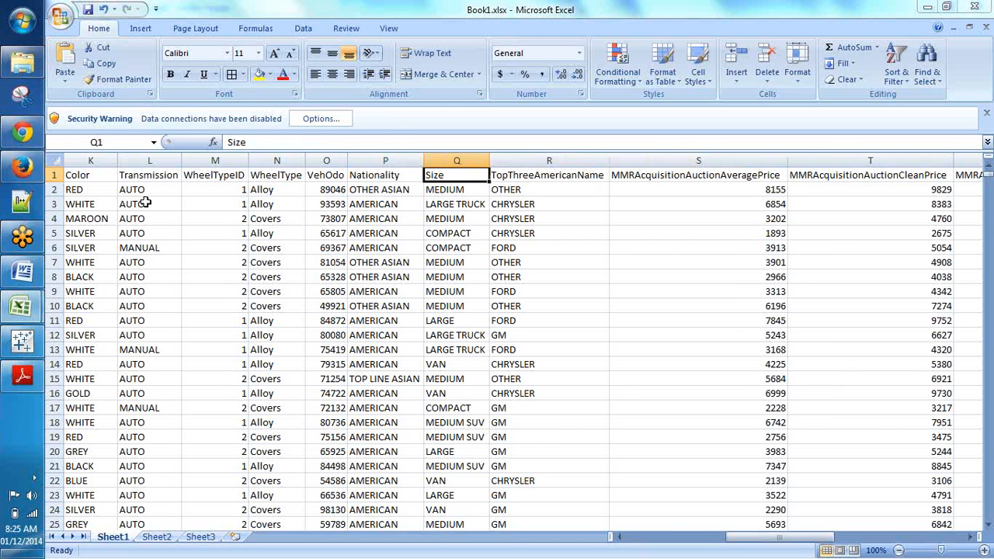
Copy the header row and first three data rows across all columns of the used cars sheet, A1:AH4
{"action": "key", "text": "ctrl+Home"}
{"action": "key", "text": "shift+Down"}
{"action": "key", "text": "shift+Down"}
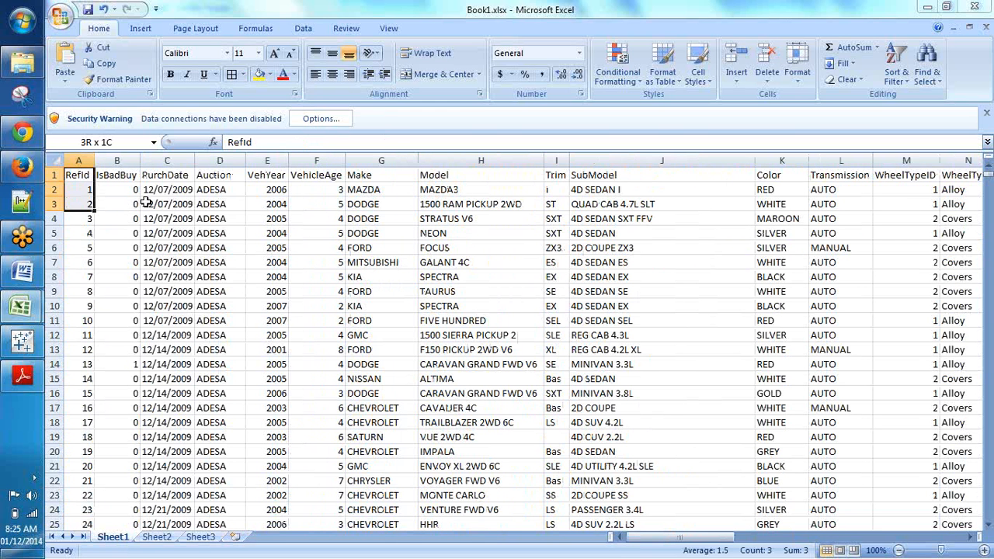
{"action": "key", "text": "shift+Down"}
{"action": "key", "text": "shift+Right"}
{"action": "key", "text": "shift+Right"}
{"action": "key", "text": "shift+Right"}
{"action": "key", "text": "shift+Right"}
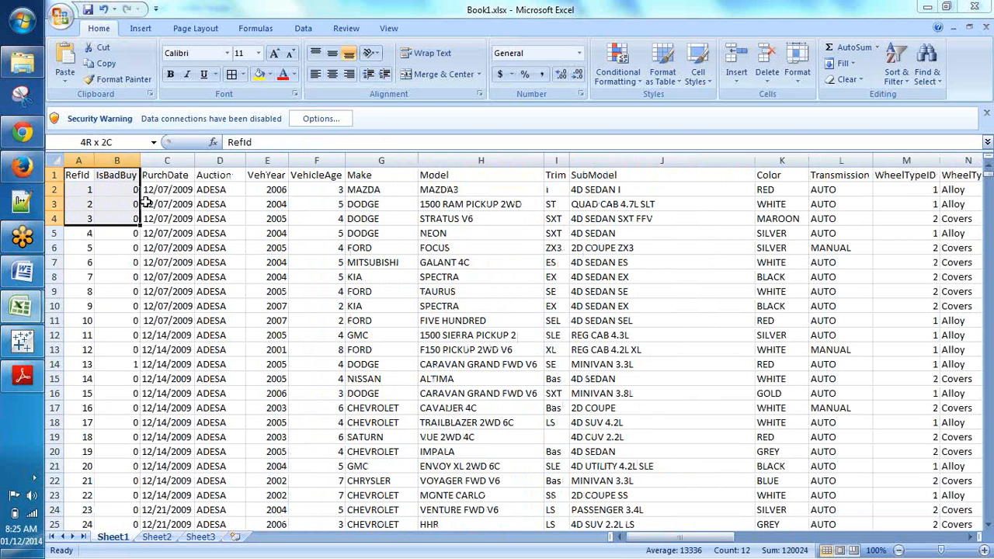
{"action": "key", "text": "shift+Right"}
{"action": "key", "text": "shift+Right"}
{"action": "key", "text": "shift+Right"}
{"action": "key", "text": "shift+Right"}
{"action": "key", "text": "shift+Right"}
{"action": "key", "text": "shift+Right"}
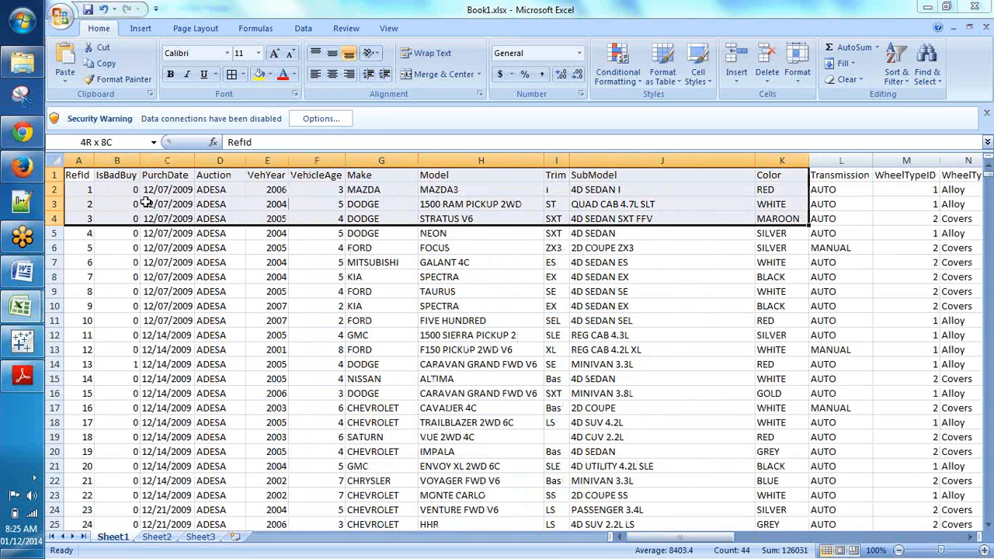
{"action": "key", "text": "shift+Right"}
{"action": "key", "text": "shift+Right"}
{"action": "key", "text": "shift+Right"}
{"action": "key", "text": "shift+Right"}
{"action": "key", "text": "shift+Right"}
{"action": "key", "text": "shift+Right"}
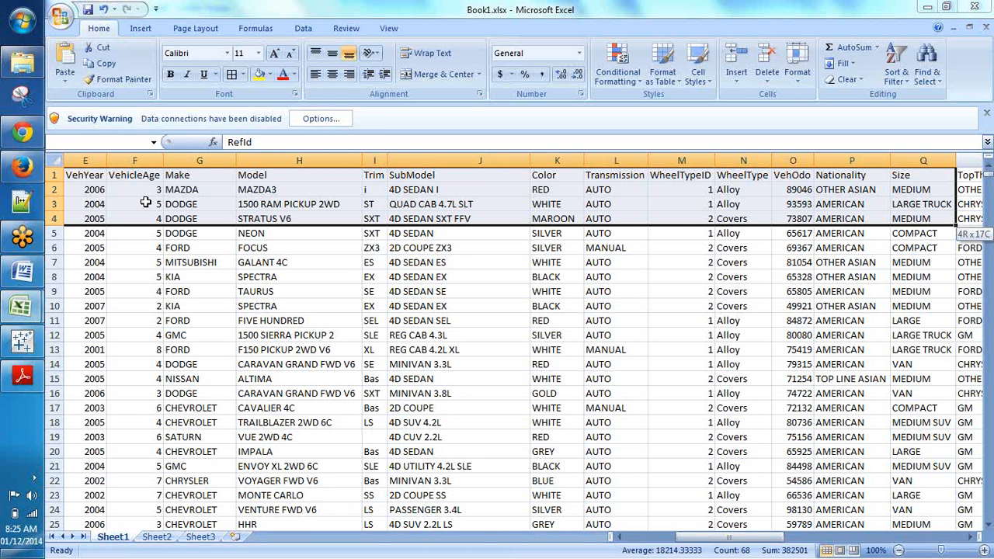
{"action": "key", "text": "ctrl+shift+Right"}
{"action": "key", "text": "ctrl+c"}
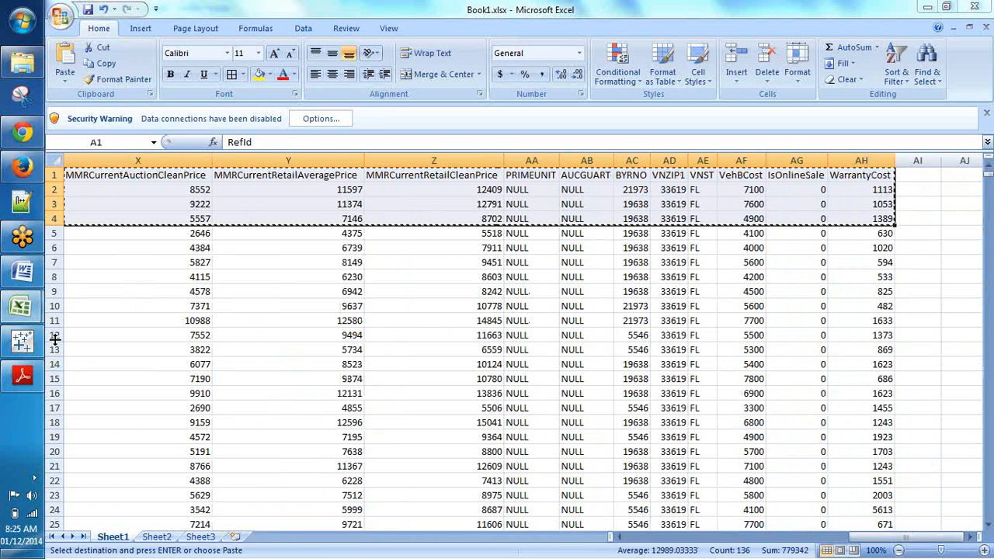
Switch to the unsaved Book1 workbook and paste the used cars rows into Sheet1 starting at cell A12
{"action": "left_click", "coordinate": [30, 317]}
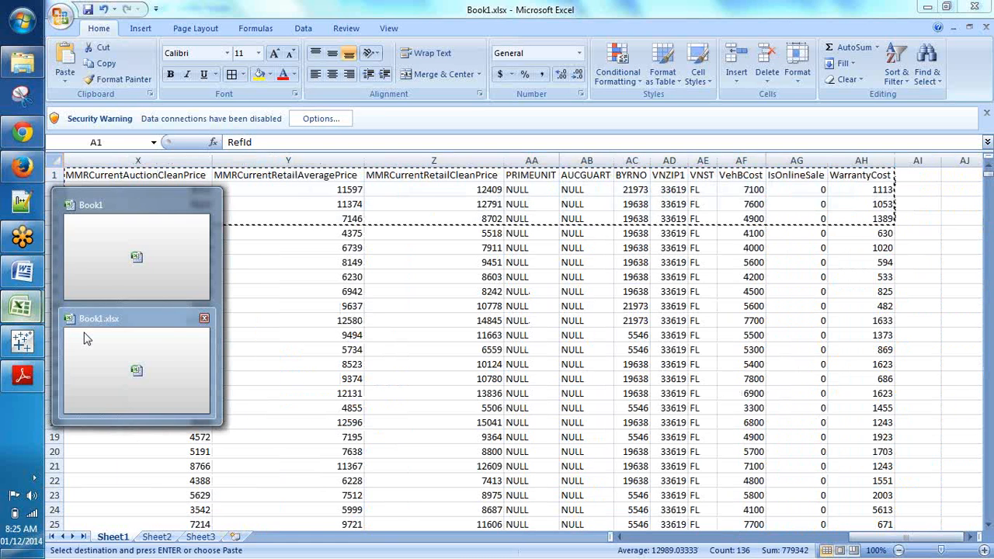
{"action": "left_click", "coordinate": [85, 335]}
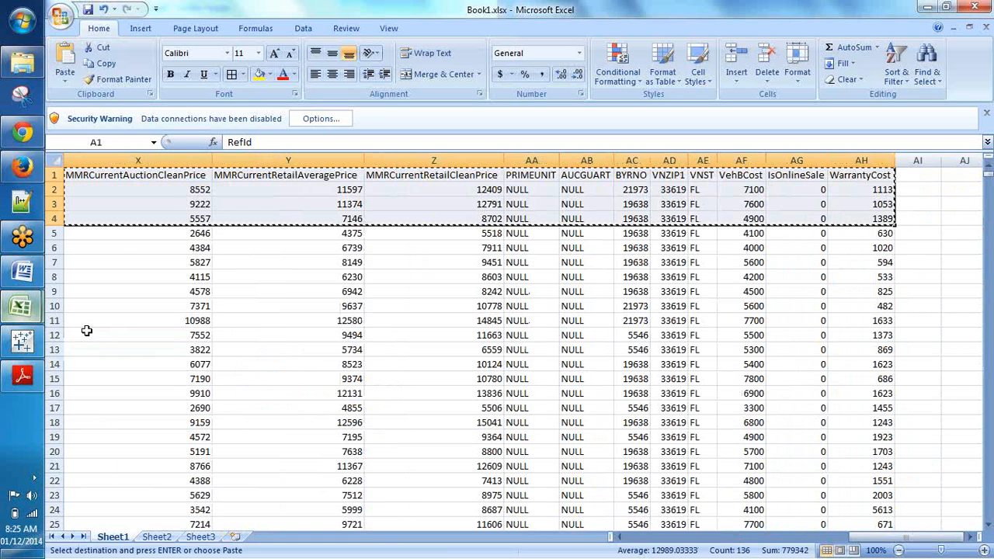
{"action": "left_click", "coordinate": [21, 307]}
{"action": "left_click", "coordinate": [100, 289]}
{"action": "left_click", "coordinate": [113, 537]}
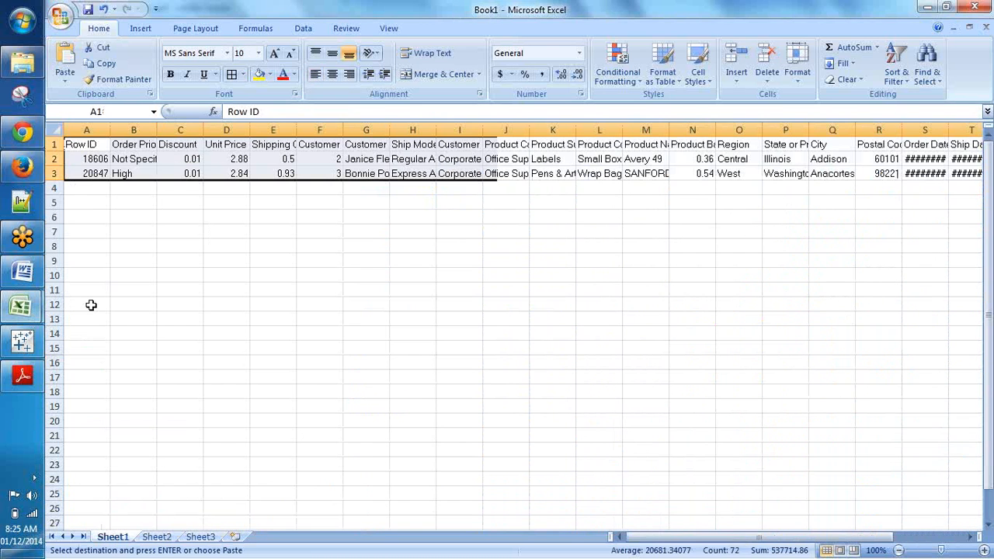
{"action": "left_click", "coordinate": [90, 305]}
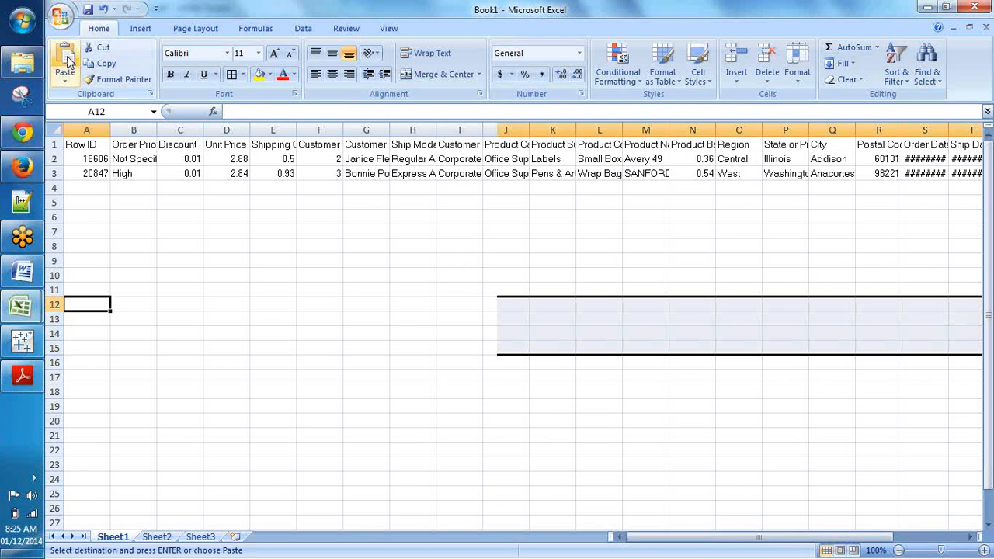
{"action": "left_click", "coordinate": [68, 61]}
Copy the pasted used cars rows and paste them transposed into Sheet3 starting at cell A1
{"action": "right_click", "coordinate": [98, 312]}
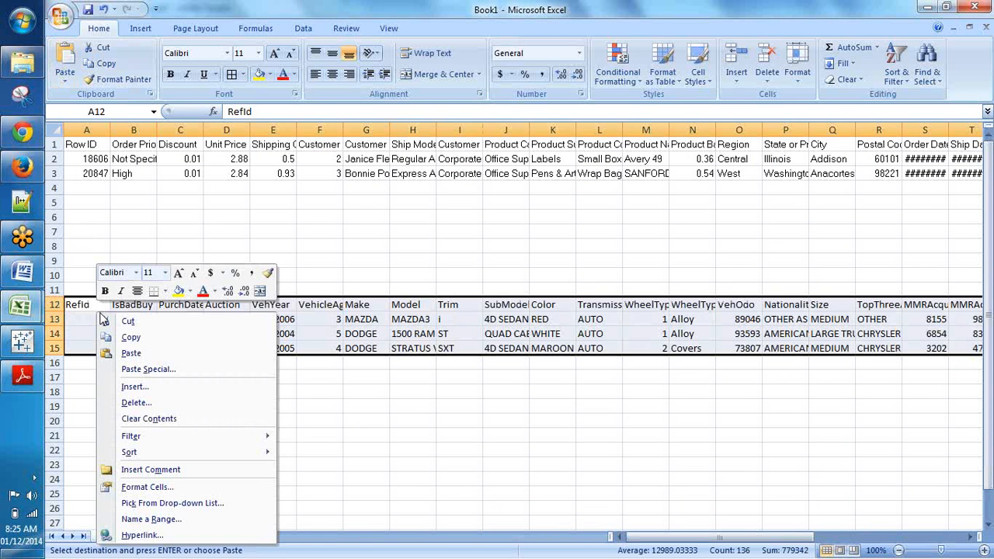
{"action": "left_click", "coordinate": [130, 337]}
{"action": "left_click", "coordinate": [200, 537]}
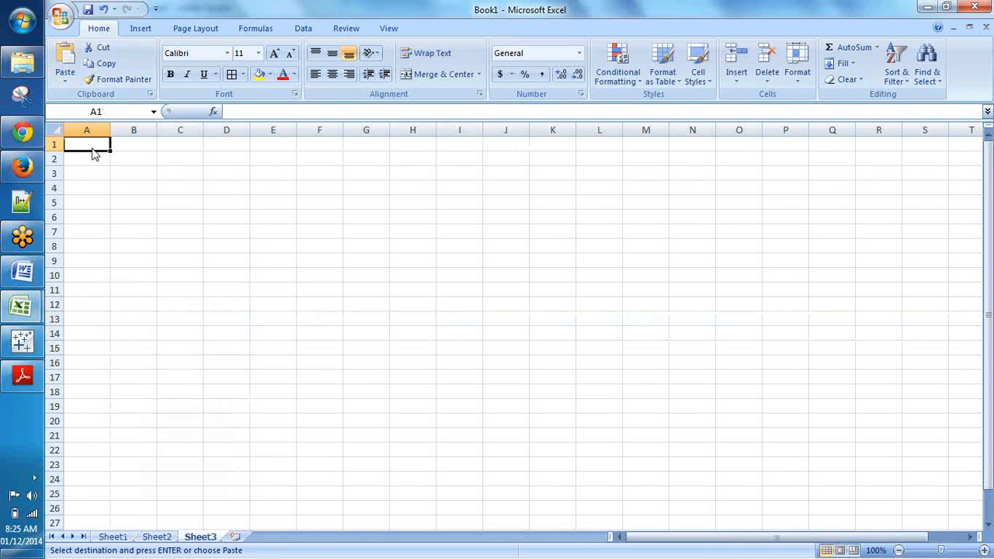
{"action": "right_click", "coordinate": [93, 154]}
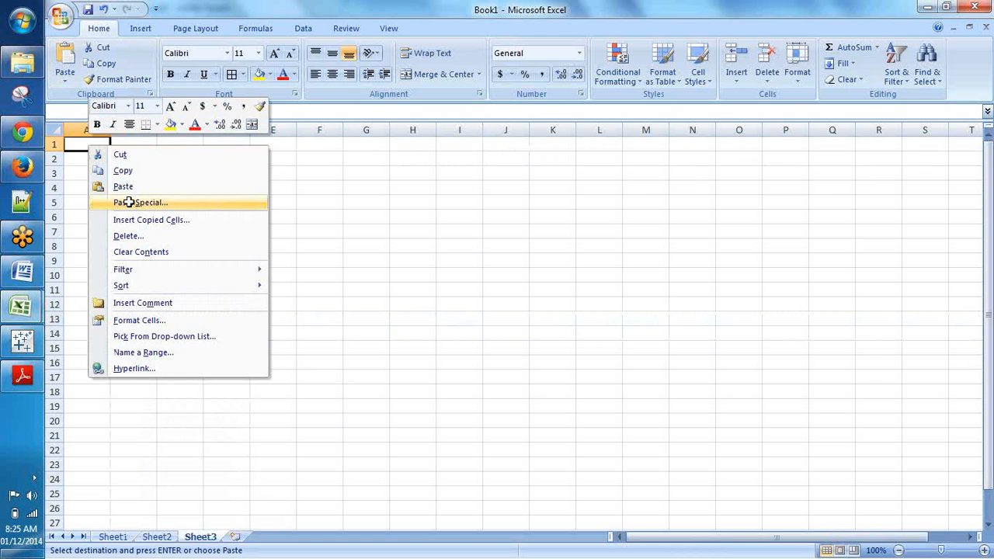
{"action": "left_click", "coordinate": [129, 202]}
{"action": "left_click", "coordinate": [188, 271]}
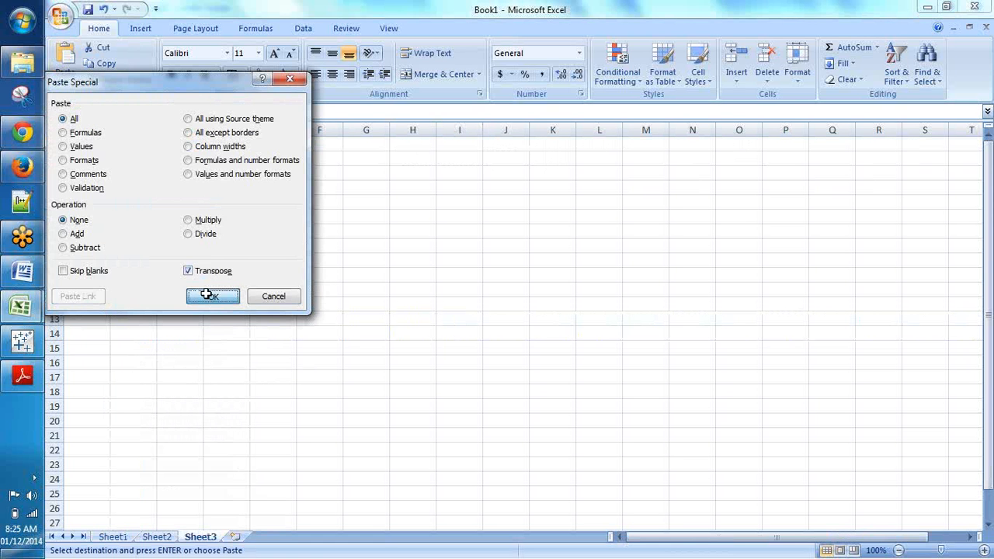
{"action": "left_click", "coordinate": [210, 296]}
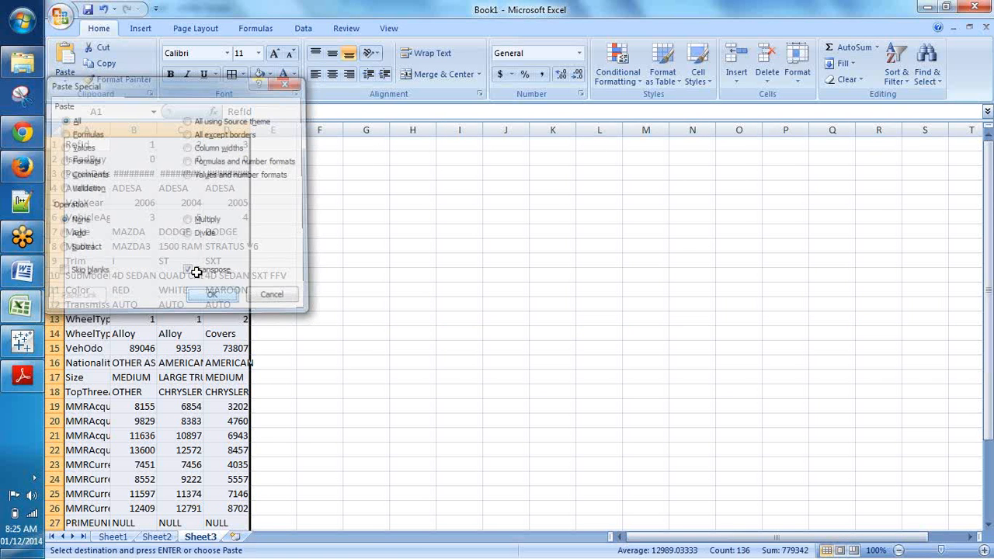
Auto-fit the column widths on Sheet3 to the transposed used cars data
{"action": "left_click_drag", "start_coordinate": [108, 132], "coordinate": [108, 133]}
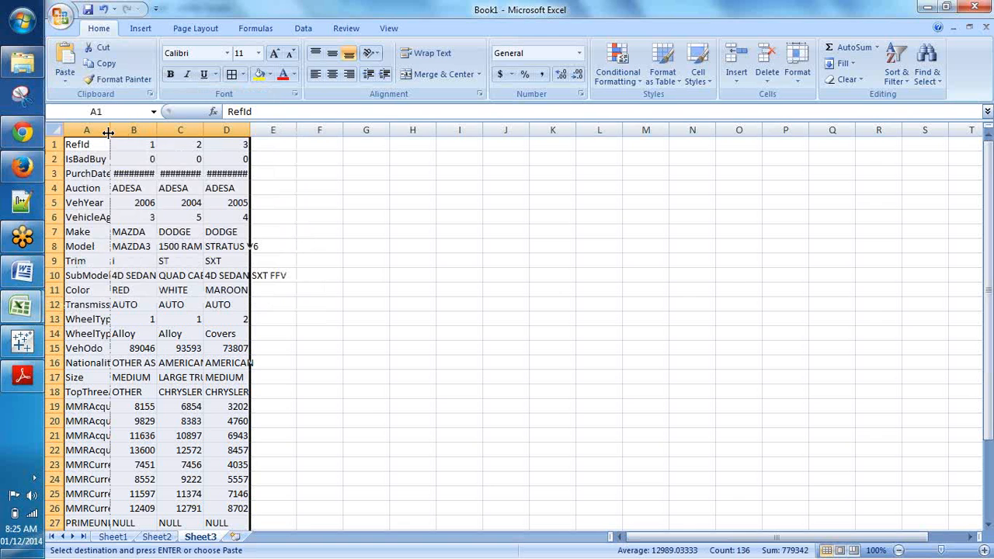
{"action": "double_click", "coordinate": [108, 133]}
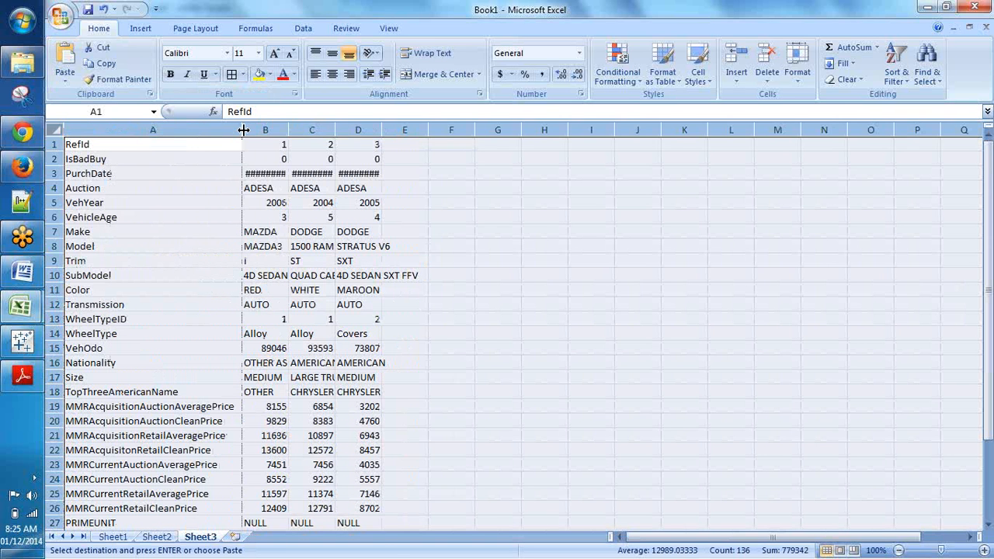
{"action": "double_click", "coordinate": [243, 130]}
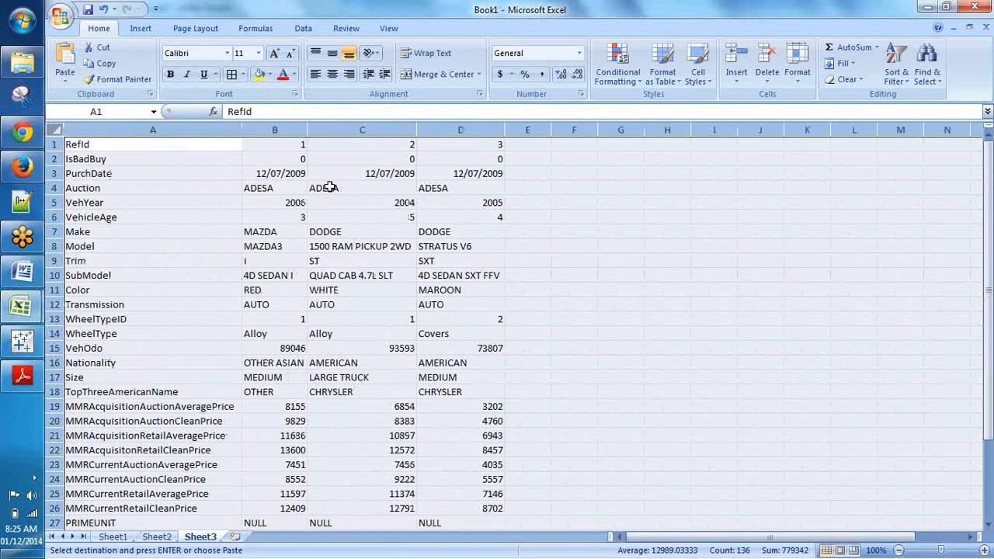
Right-align the three transposed car records in columns B to D of Sheet3
{"action": "left_click", "coordinate": [330, 187]}
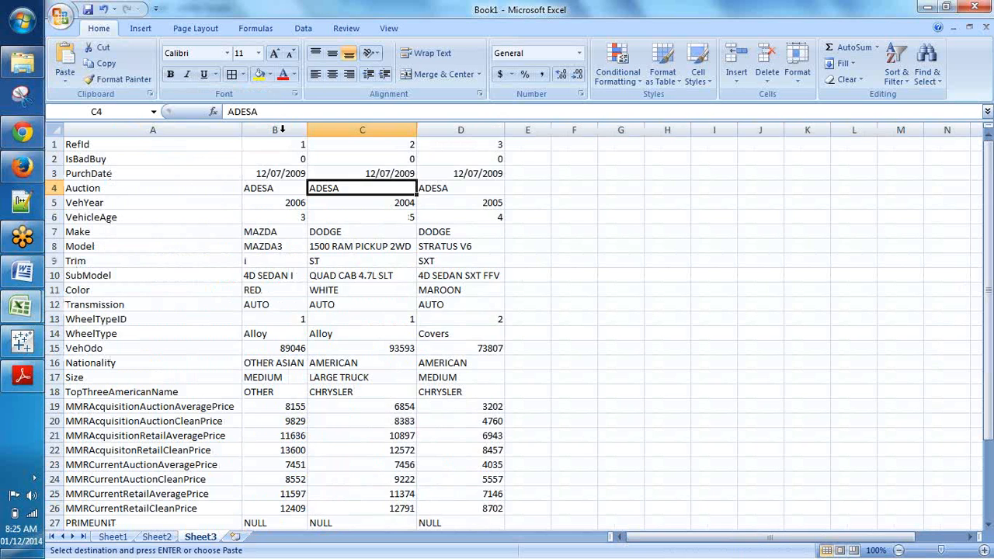
{"action": "left_click_drag", "start_coordinate": [282, 130], "coordinate": [460, 129]}
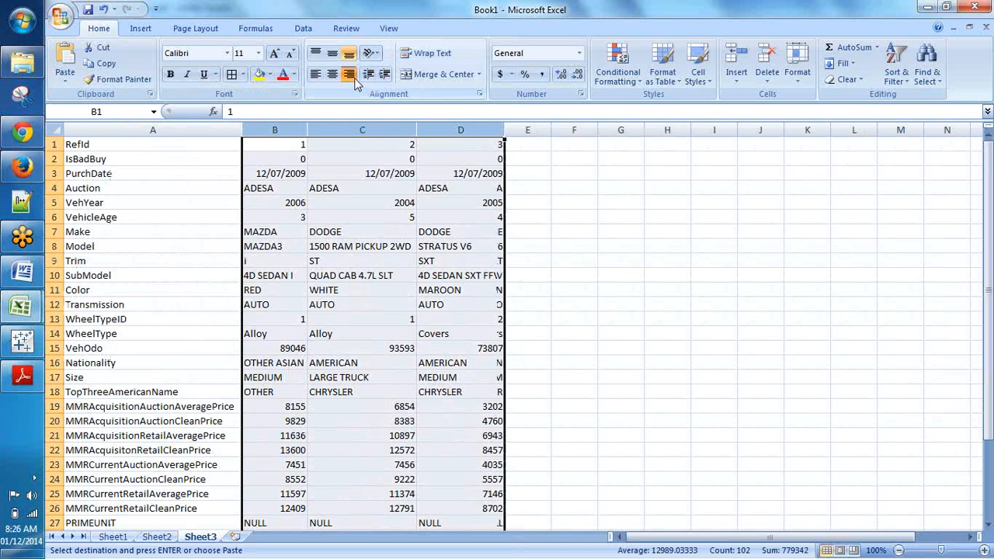
{"action": "left_click", "coordinate": [350, 76]}
{"action": "left_click", "coordinate": [501, 216]}
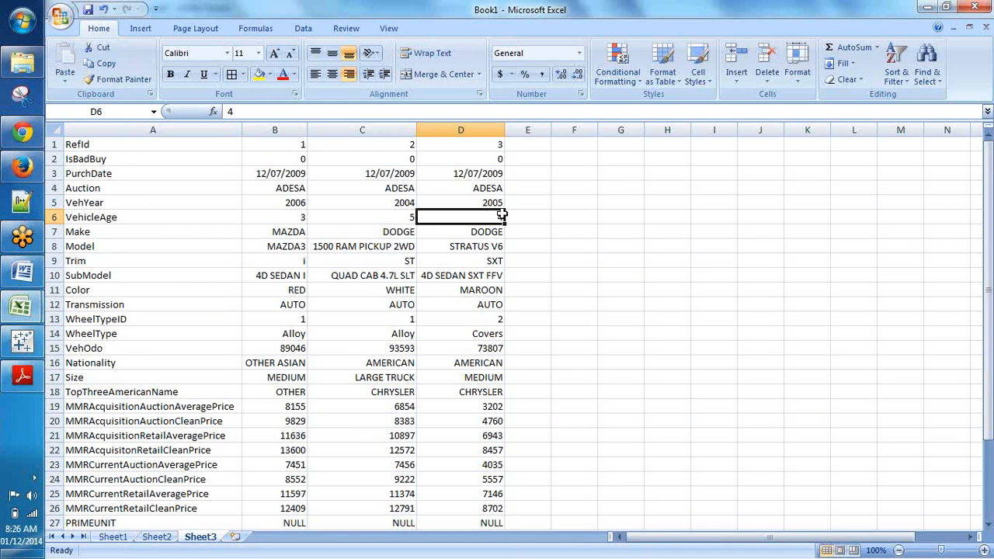
Highlight the field names from TopThreeAmericanName to VNST, cells A18:A31, with a yellow fill
{"action": "scroll", "coordinate": [501, 216], "scroll_direction": "down", "scroll_amount": 5}
{"action": "scroll", "coordinate": [510, 233], "scroll_direction": "up", "scroll_amount": 5}
{"action": "scroll", "coordinate": [55, 421], "scroll_direction": "down", "scroll_amount": 1}
{"action": "left_click_drag", "start_coordinate": [117, 348], "coordinate": [140, 459]}
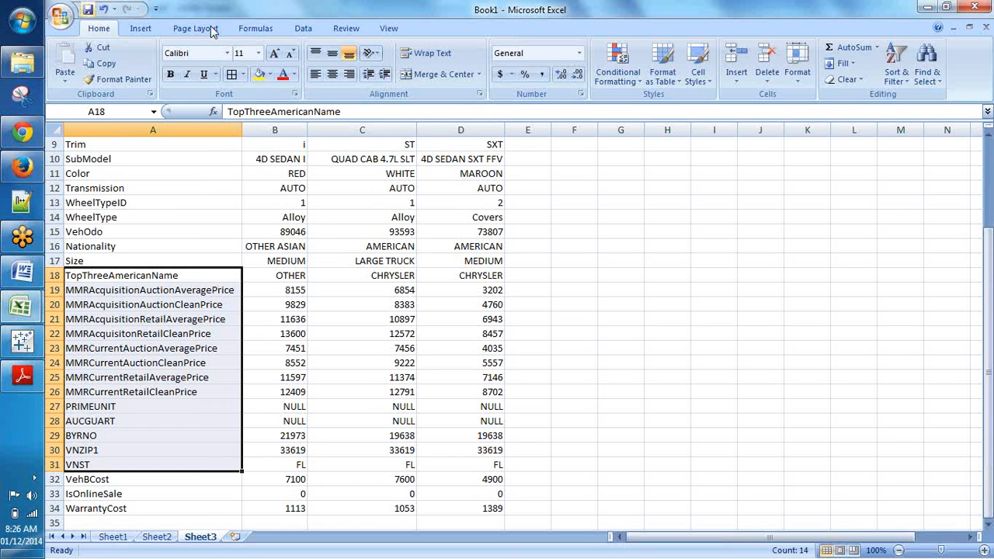
{"action": "left_click", "coordinate": [260, 74]}
{"action": "left_click", "coordinate": [603, 364]}
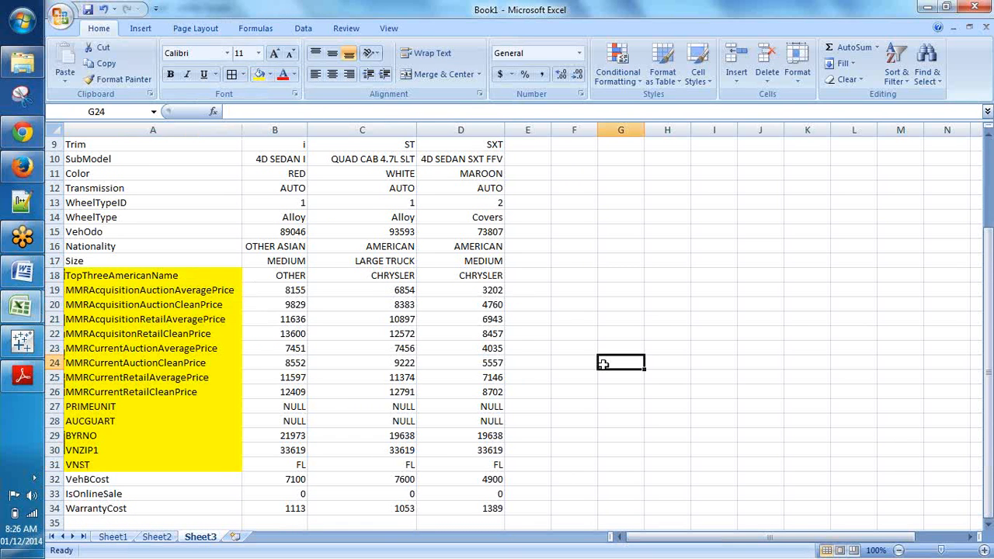
Point out the RefId and IsBadBuy fields at the start of the transposed field list
{"action": "scroll", "coordinate": [432, 215], "scroll_direction": "up", "scroll_amount": 3}
{"action": "left_click", "coordinate": [202, 144]}
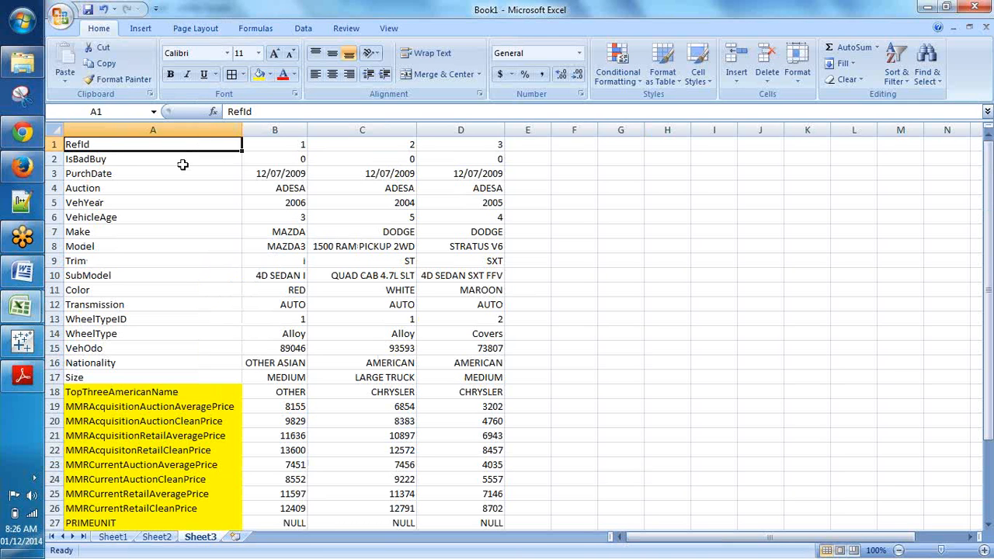
{"action": "left_click", "coordinate": [181, 162]}
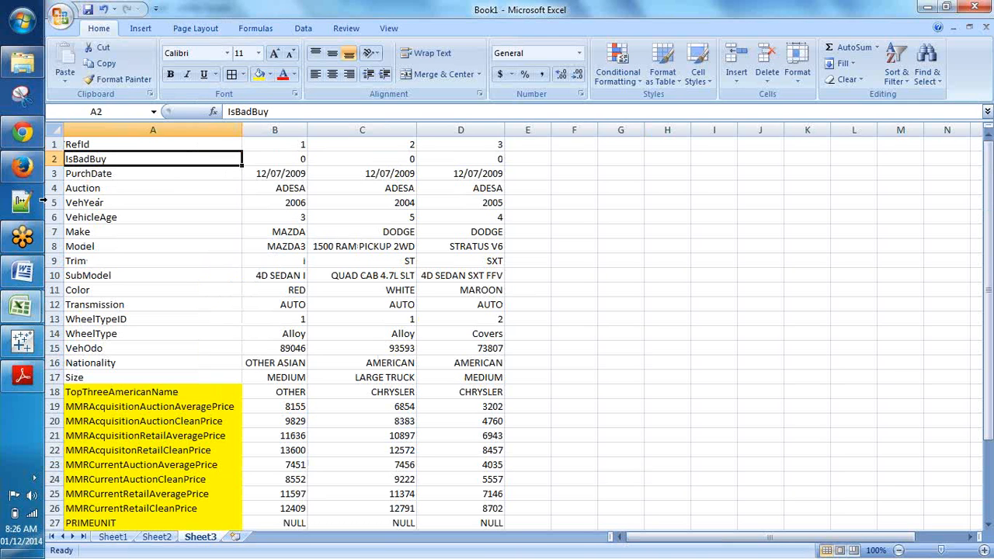
Switch to the Used Cars case study in Adobe Reader and select the whole Background paragraph
{"action": "left_click", "coordinate": [37, 376]}
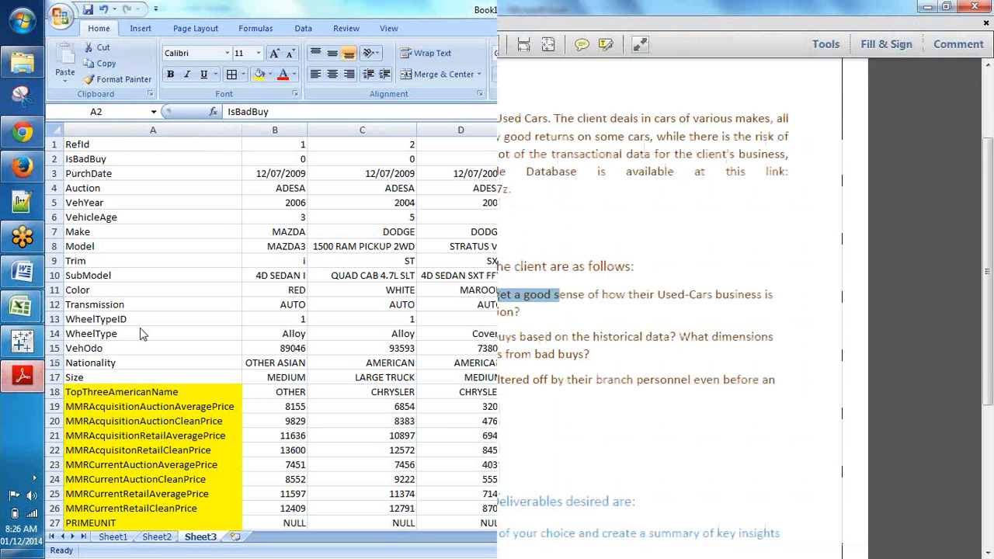
{"action": "left_click_drag", "start_coordinate": [269, 153], "coordinate": [509, 217]}
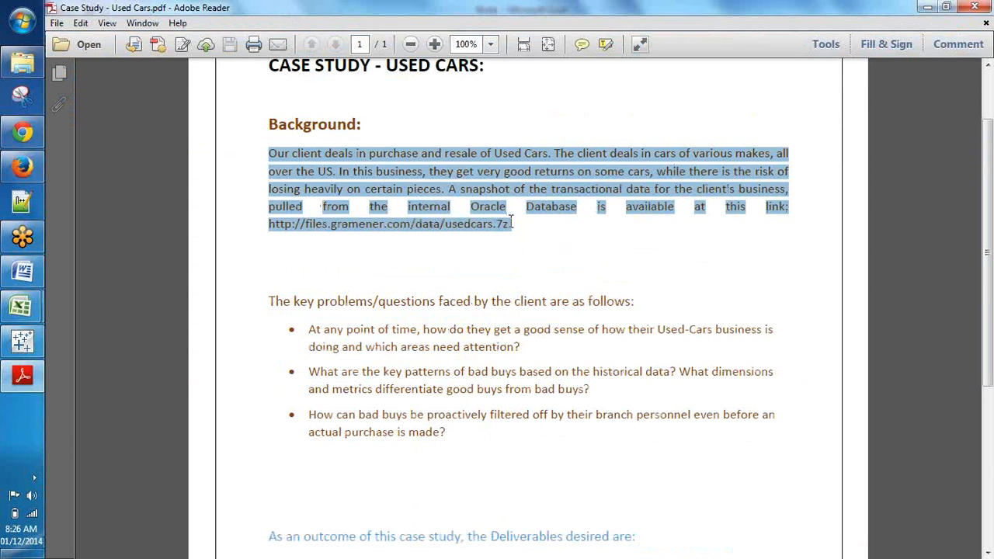
{"action": "right_click", "coordinate": [490, 192]}
{"action": "left_click", "coordinate": [516, 199]}
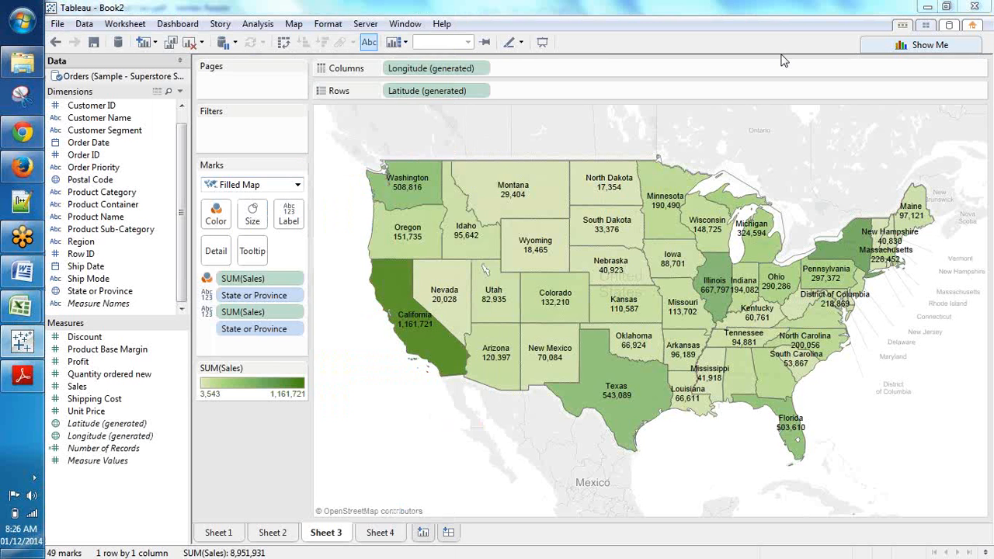
In Tableau, add a new worksheet and build a packed bubbles chart of Sales by Product Category
{"action": "mouse_move", "coordinate": [685, 233]}
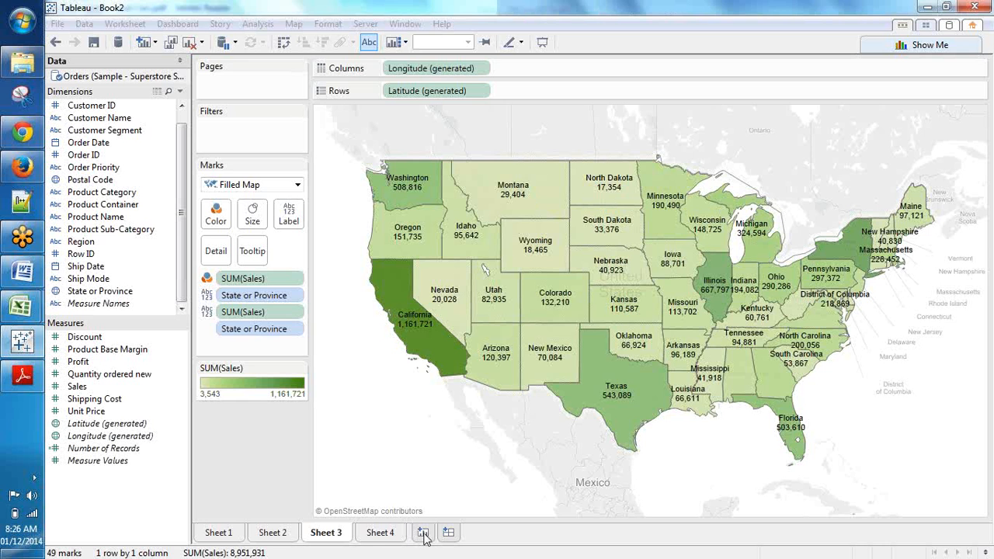
{"action": "left_click", "coordinate": [100, 192]}
{"action": "left_click", "coordinate": [78, 386], "text": "ctrl"}
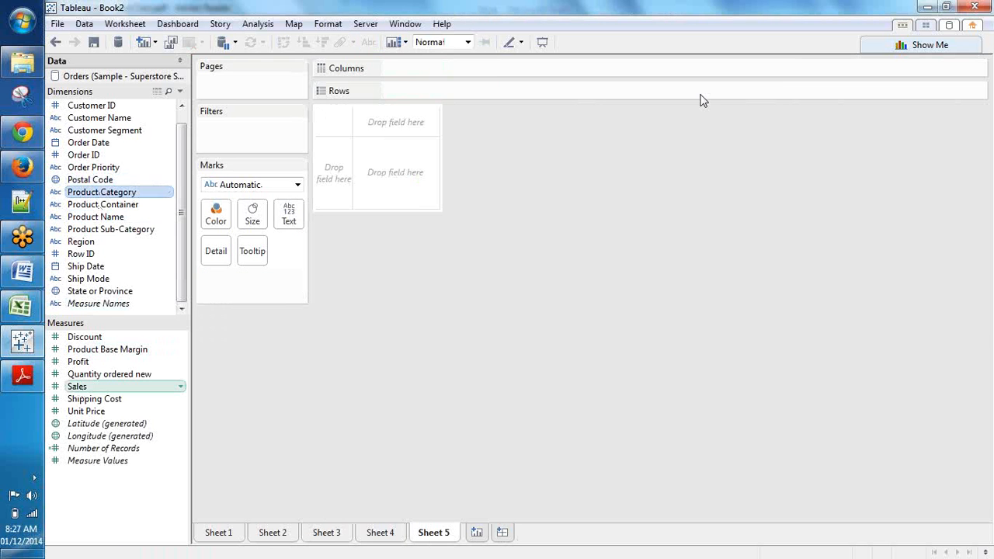
{"action": "left_click", "coordinate": [926, 47]}
{"action": "left_click", "coordinate": [959, 241]}
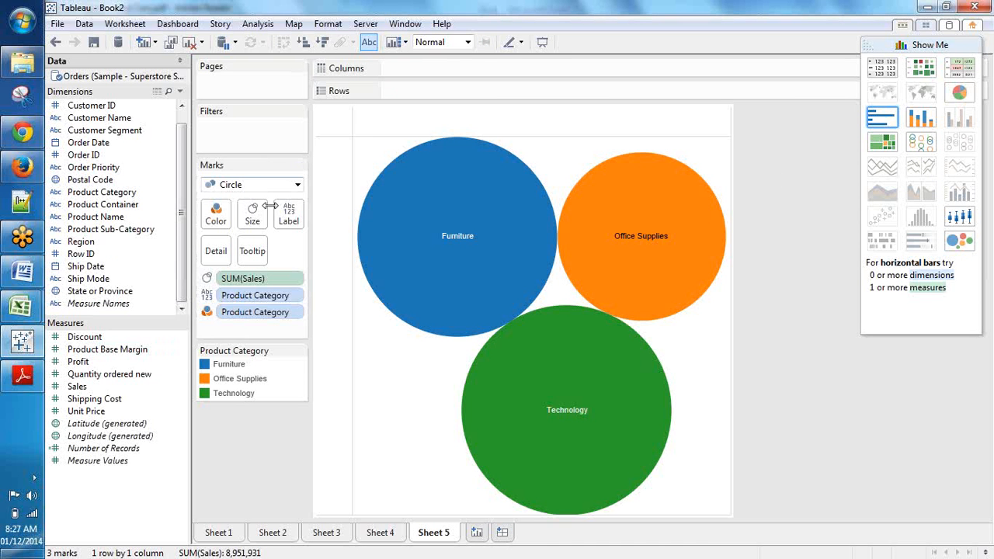
Add Product Sub-Category and Customer Segment to the Sales by Product Category view and display it as horizontal bars
{"action": "left_click", "coordinate": [114, 227]}
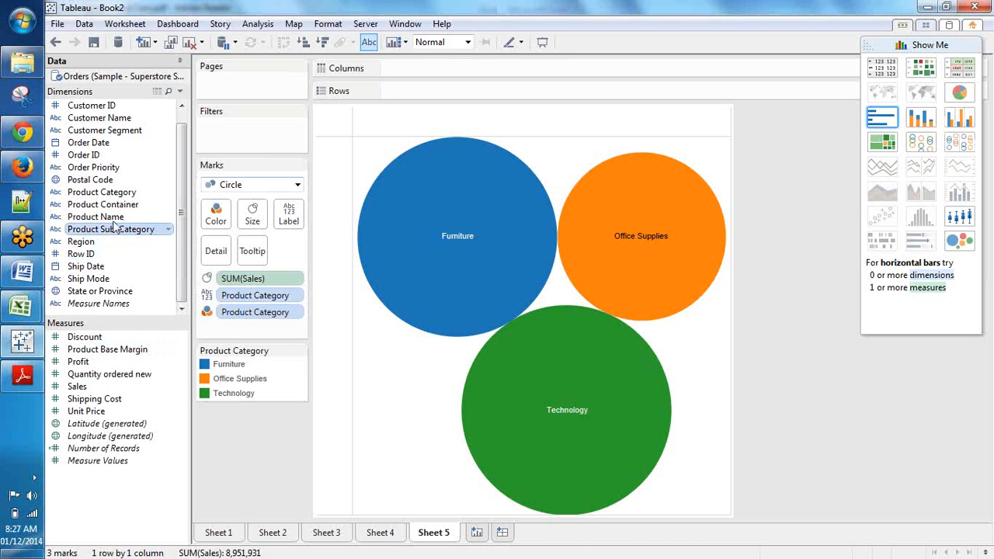
{"action": "left_click", "coordinate": [116, 130], "text": "ctrl"}
{"action": "left_click", "coordinate": [105, 293], "text": "ctrl"}
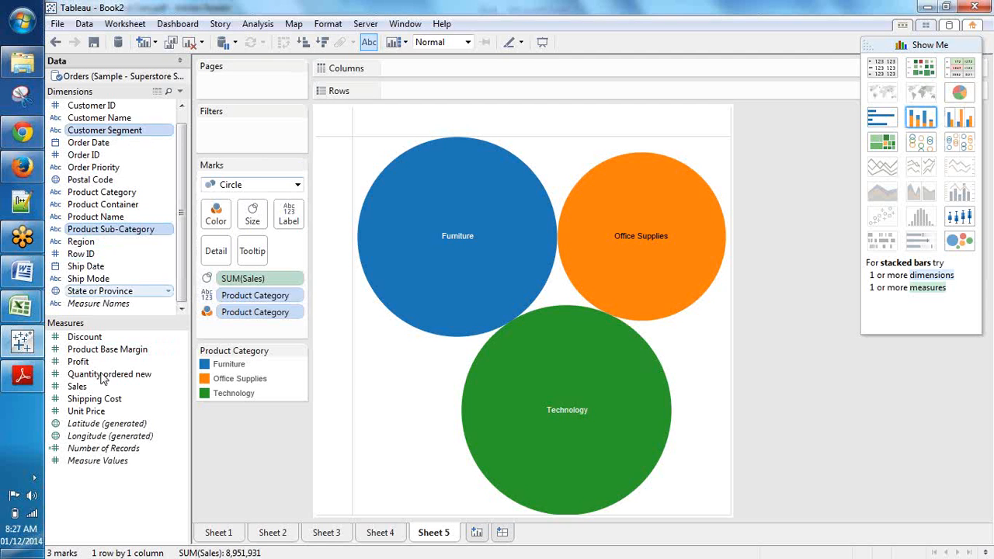
{"action": "left_click", "coordinate": [97, 388], "text": "ctrl"}
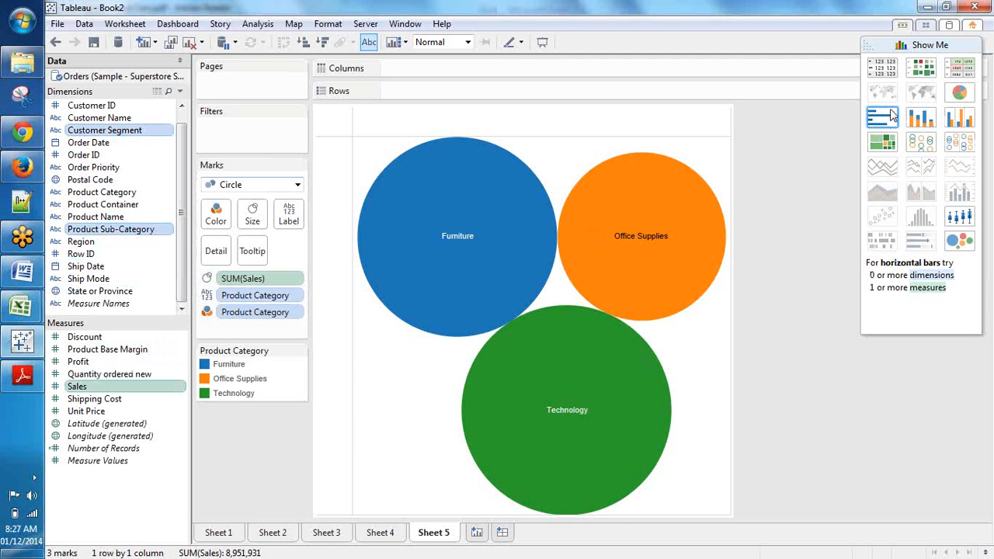
{"action": "left_click", "coordinate": [891, 115]}
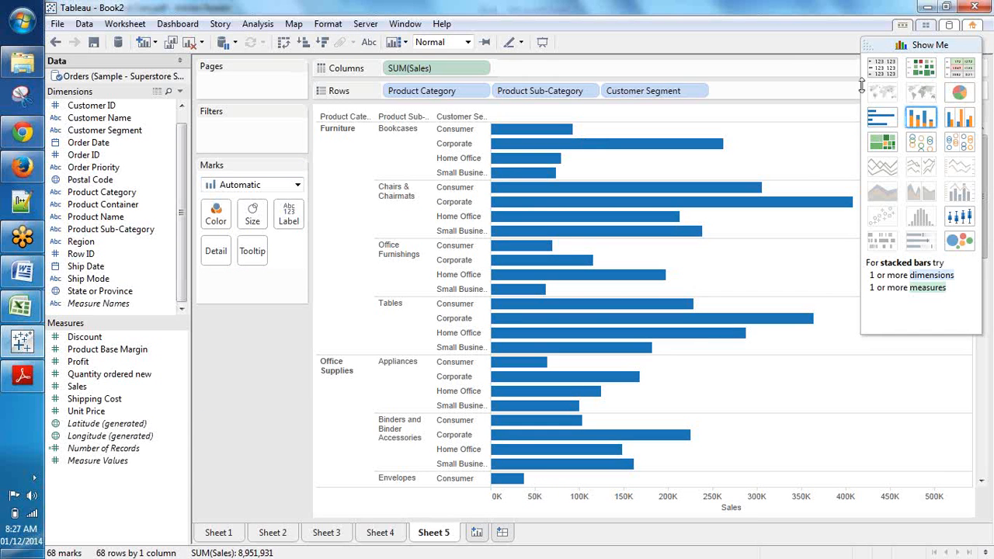
Try the Sheet 5 view as stacked bars, side-by-side bars, a text table and a treemap, ending with packed bubbles
{"action": "left_click", "coordinate": [917, 122]}
{"action": "left_click", "coordinate": [952, 119]}
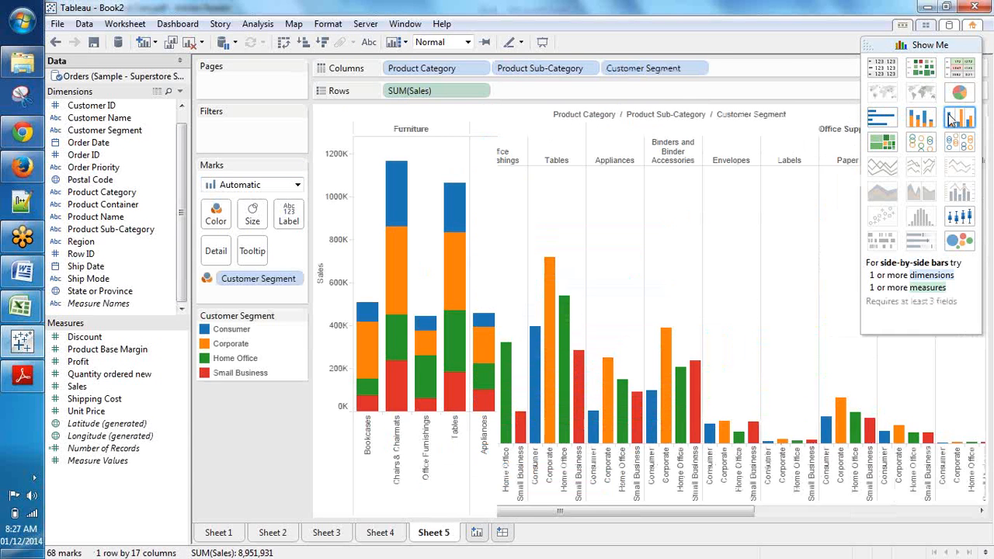
{"action": "left_click", "coordinate": [956, 68]}
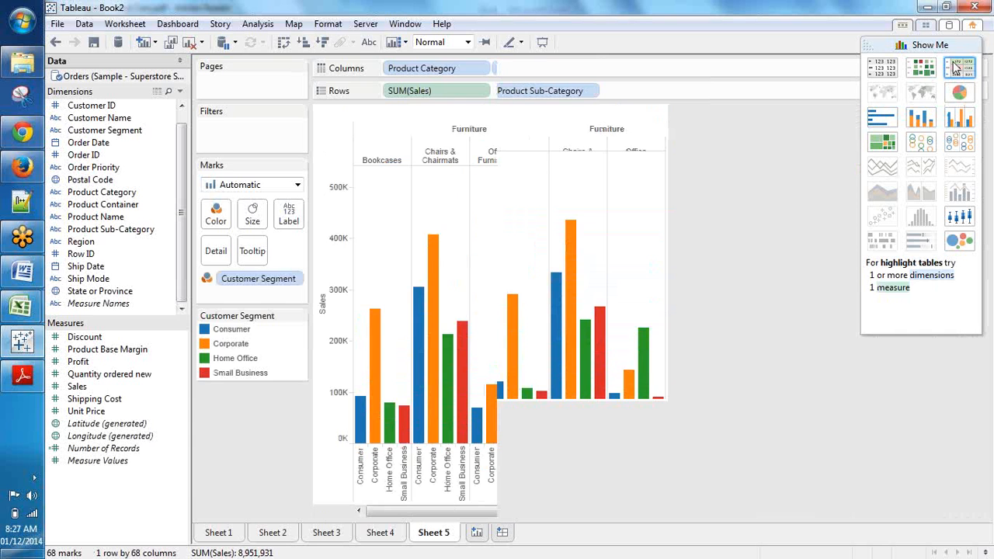
{"action": "left_click", "coordinate": [879, 69]}
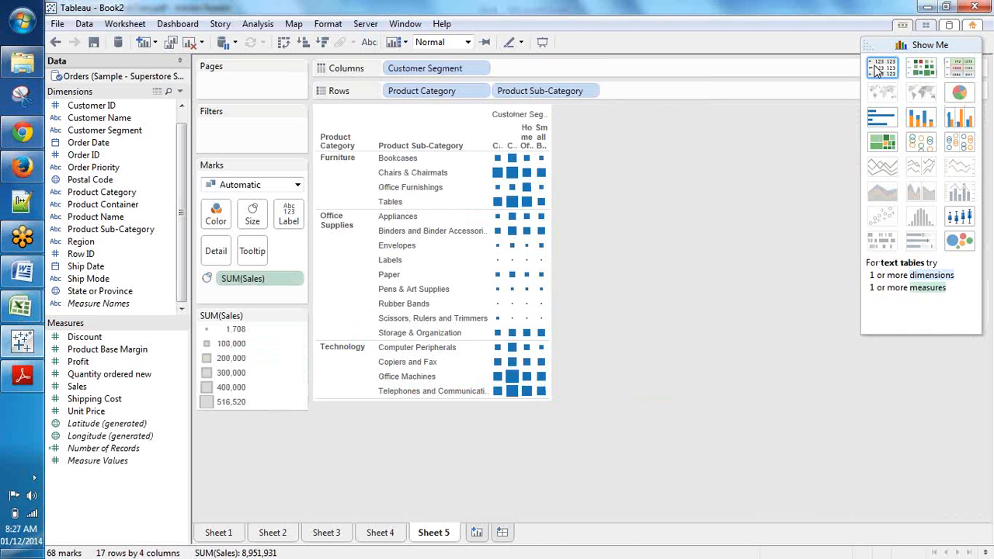
{"action": "left_click", "coordinate": [872, 151]}
{"action": "left_click", "coordinate": [949, 243]}
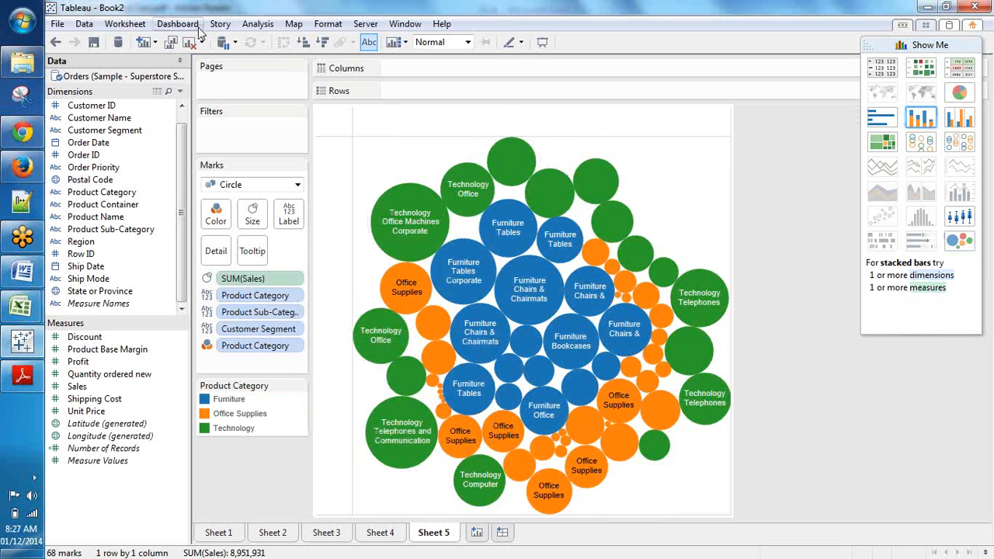
Create two new dashboards and place the Sheet 3 sales map on Dashboard 2
{"action": "left_click", "coordinate": [178, 24]}
{"action": "left_click", "coordinate": [233, 39]}
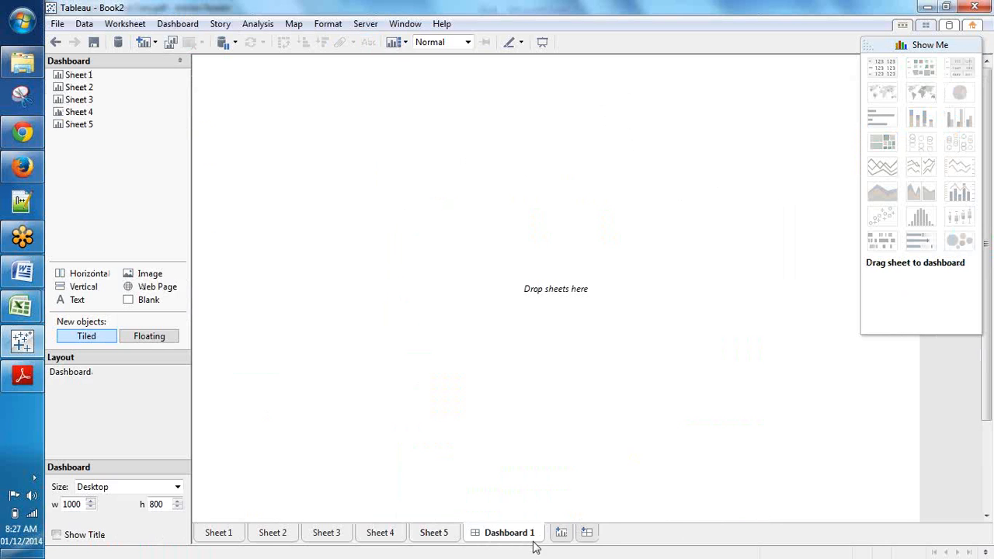
{"action": "left_click", "coordinate": [586, 532]}
{"action": "mouse_move", "coordinate": [78, 100]}
{"action": "left_mouse_down"}
{"action": "mouse_move", "coordinate": [588, 338]}
{"action": "mouse_move", "coordinate": [82, 95]}
{"action": "left_mouse_up"}
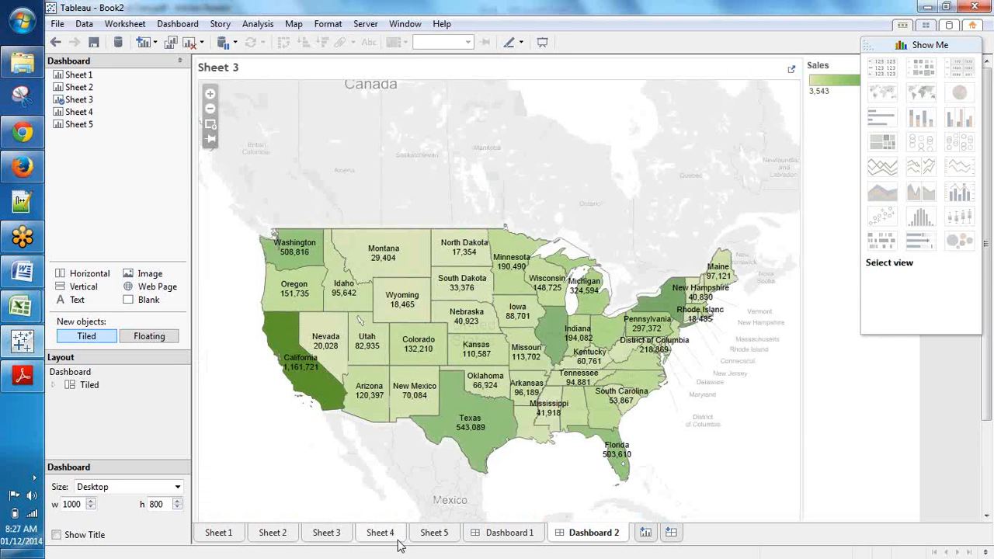
Show a quick filter for Order Priority on Sheet 2 and add that filter to context
{"action": "left_click", "coordinate": [273, 532]}
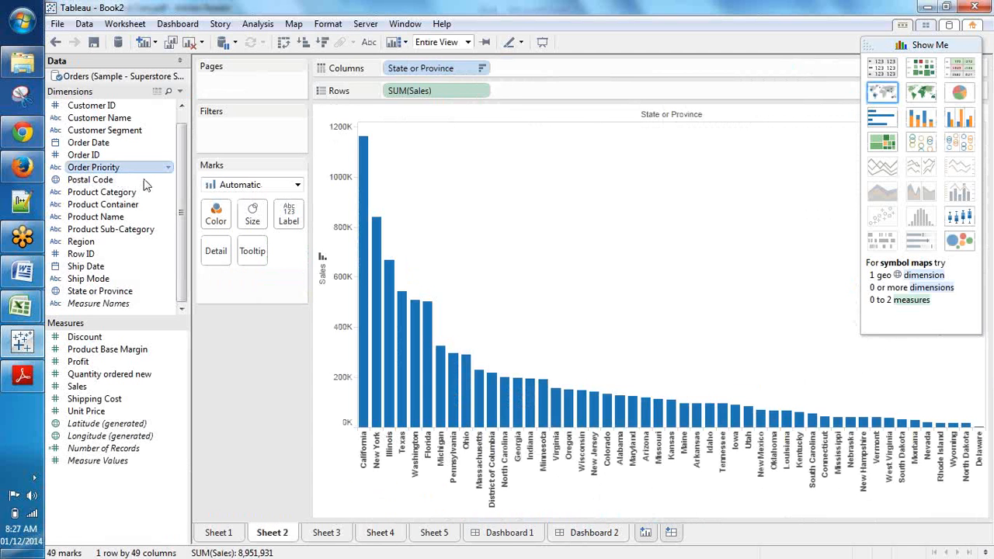
{"action": "right_click", "coordinate": [117, 167]}
{"action": "left_click", "coordinate": [241, 197]}
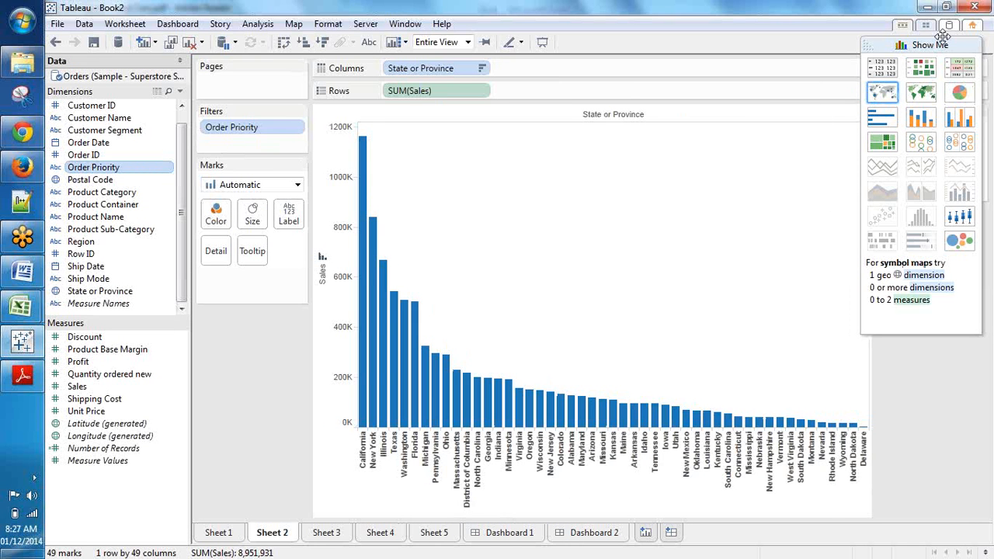
{"action": "right_click", "coordinate": [287, 127]}
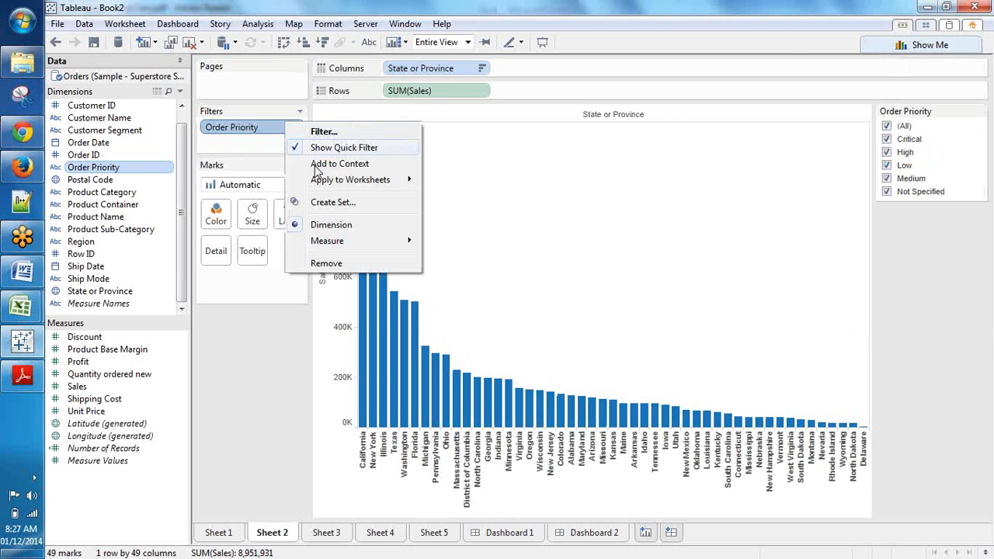
{"action": "left_click", "coordinate": [320, 166]}
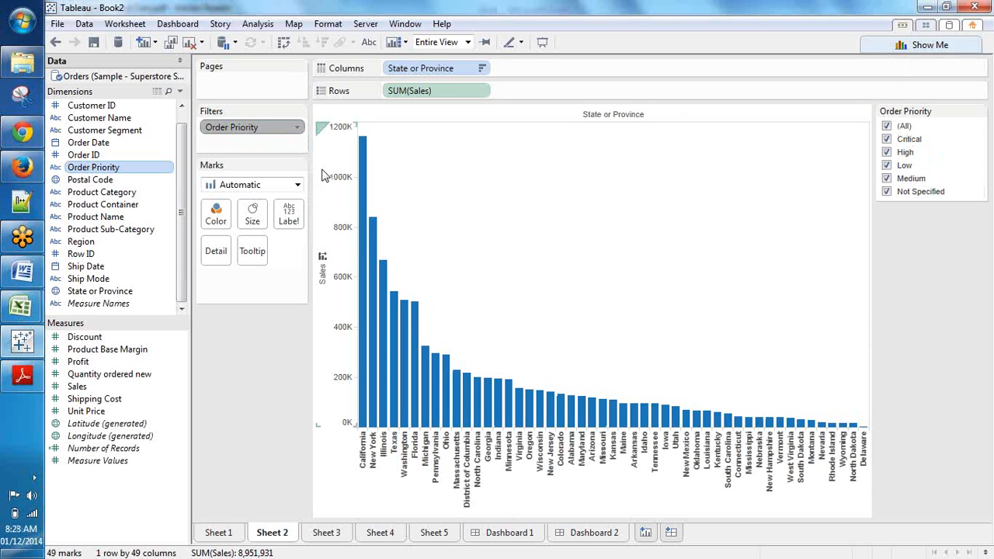
Examine the options available for the Orders data source, including its data source filters
{"action": "right_click", "coordinate": [99, 75]}
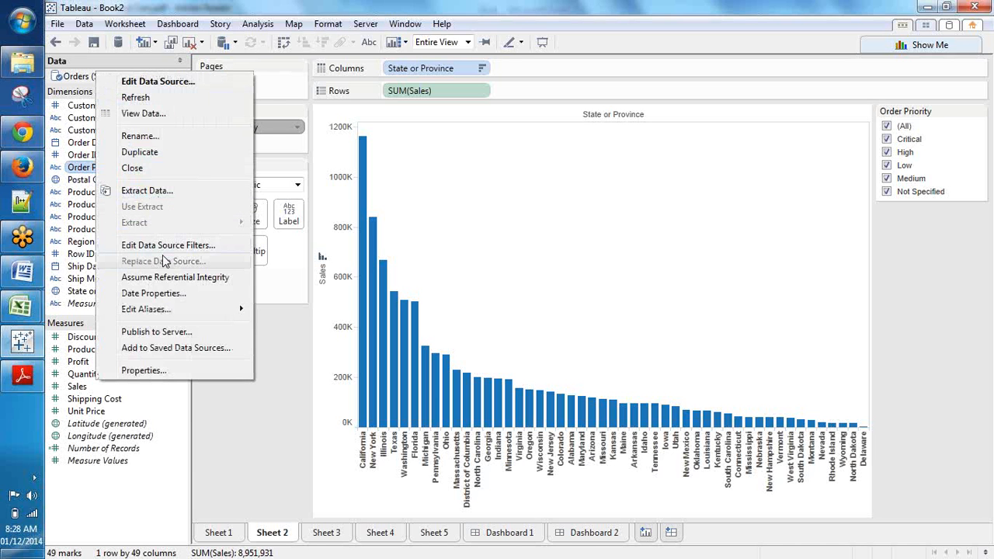
{"action": "left_click", "coordinate": [81, 235]}
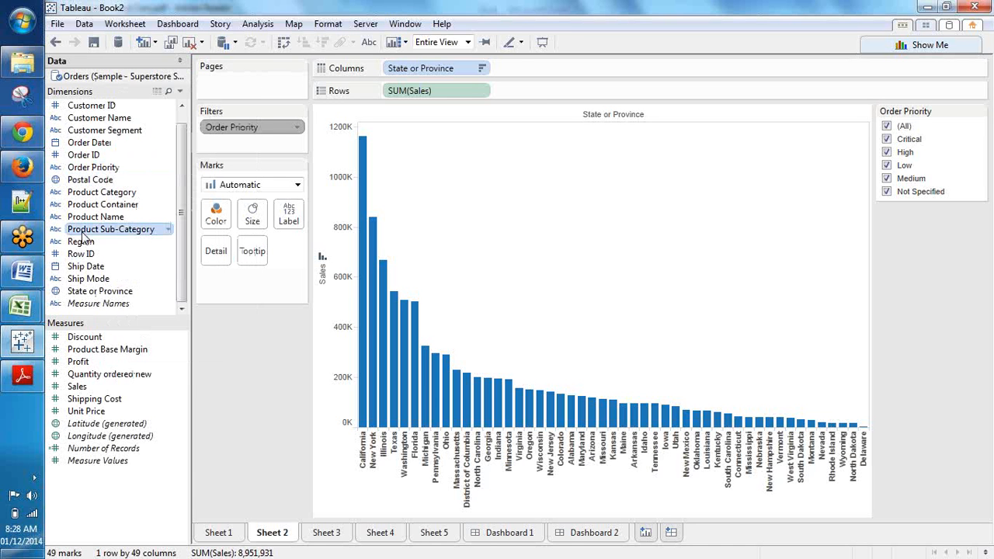
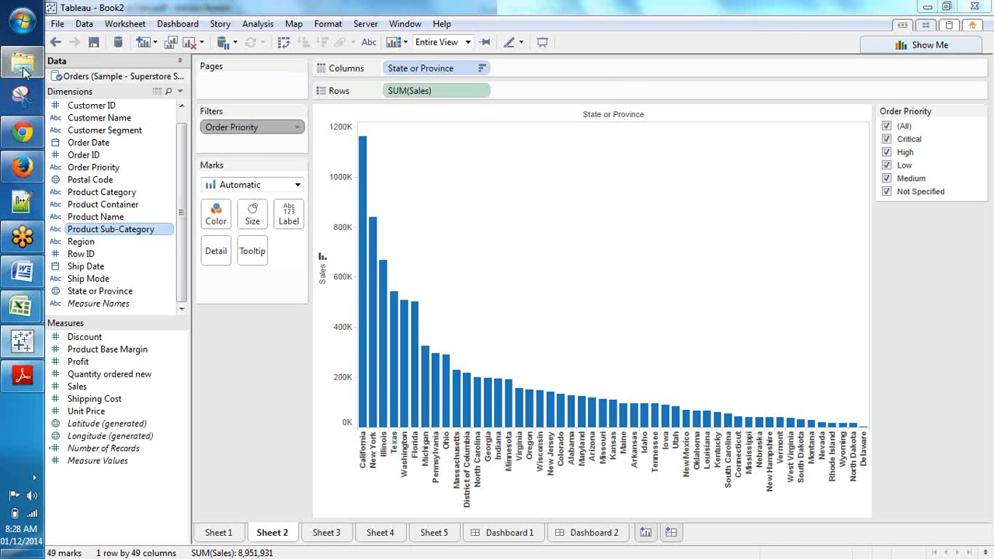
In Windows Explorer, search the Tableau Training library for "manual" and select Manual geocoding (my hometown).twbx
{"action": "left_click", "coordinate": [23, 66]}
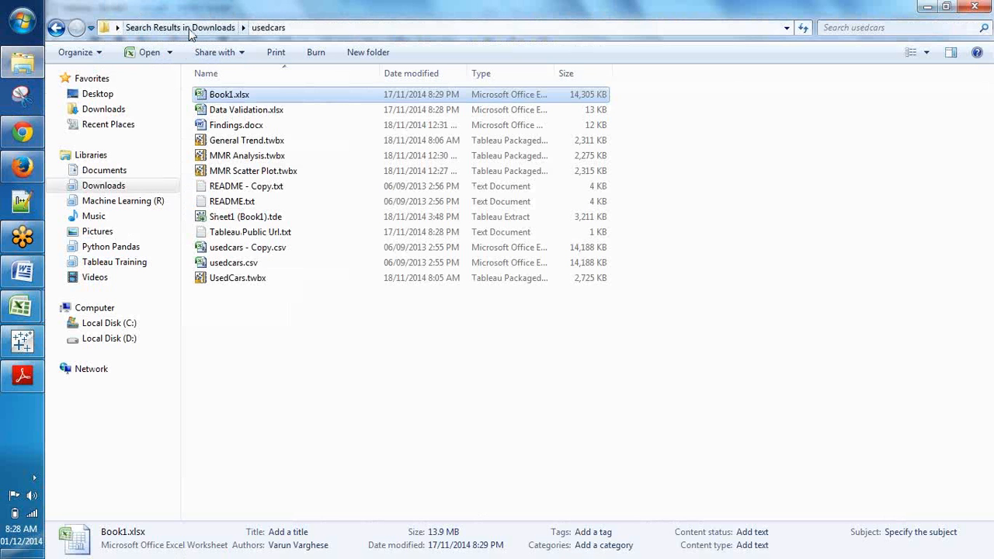
{"action": "left_click", "coordinate": [114, 183]}
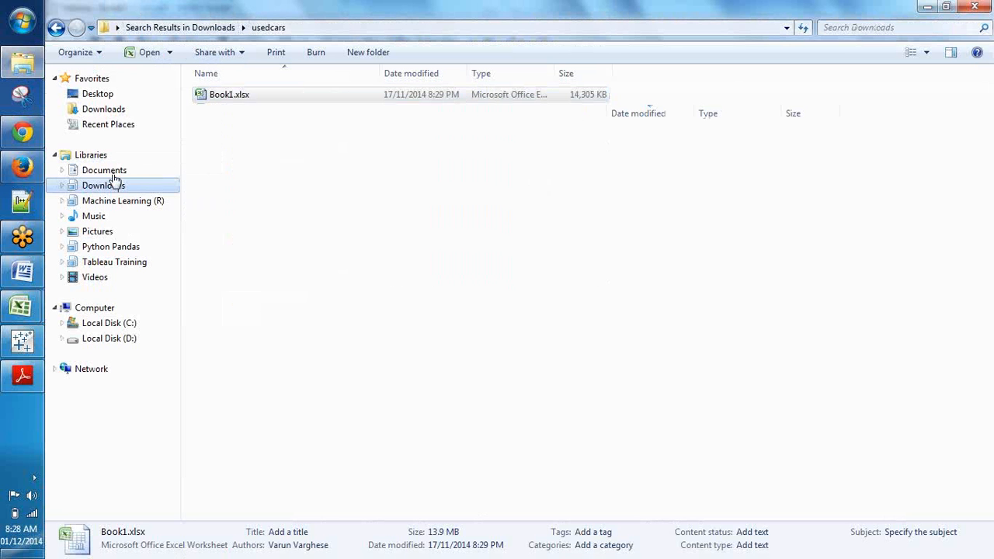
{"action": "left_click", "coordinate": [113, 174]}
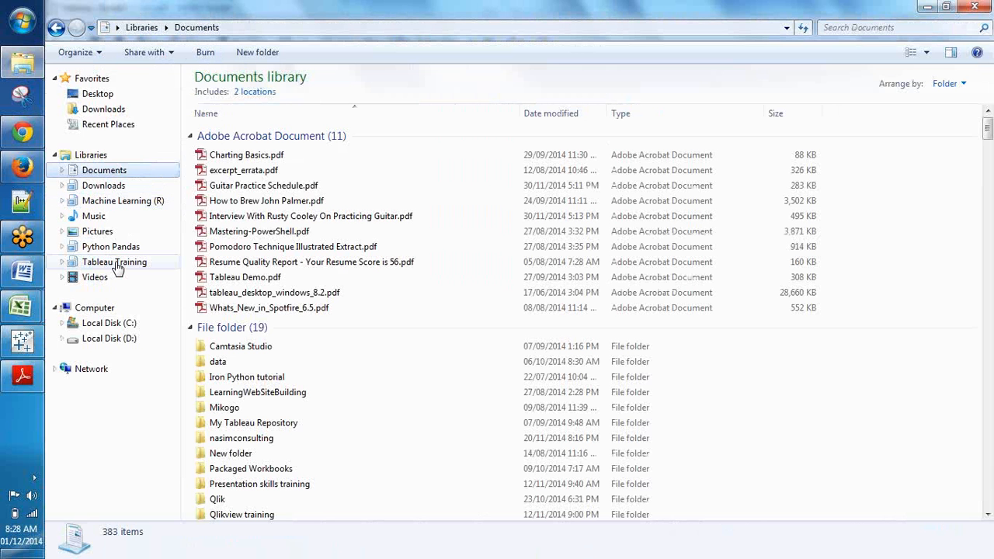
{"action": "left_click", "coordinate": [114, 261]}
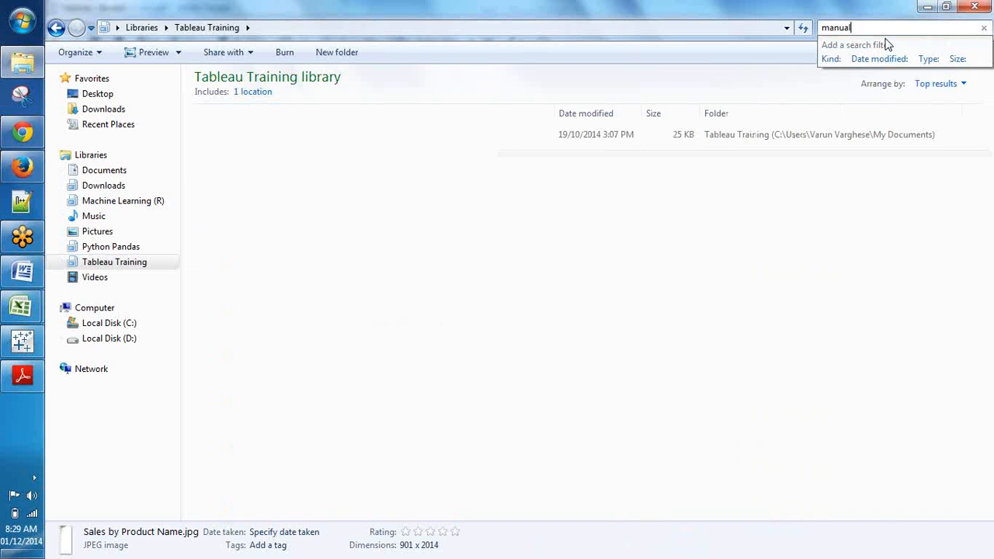
{"action": "left_click", "coordinate": [337, 136]}
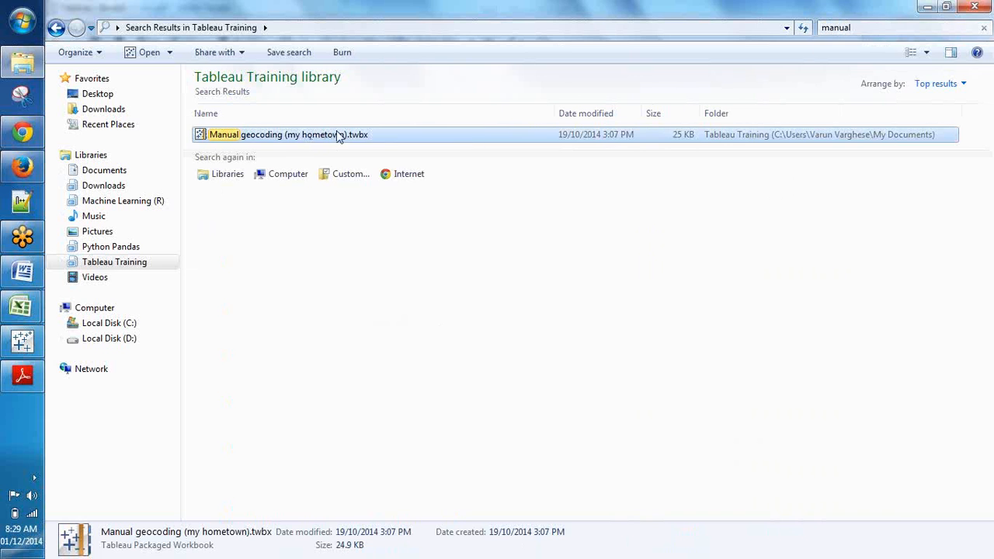
Open Manual geocoding (my hometown).twbx in Tableau, maximize its window and view the underlying data of the Manual geocoding source
{"action": "double_click", "coordinate": [286, 137]}
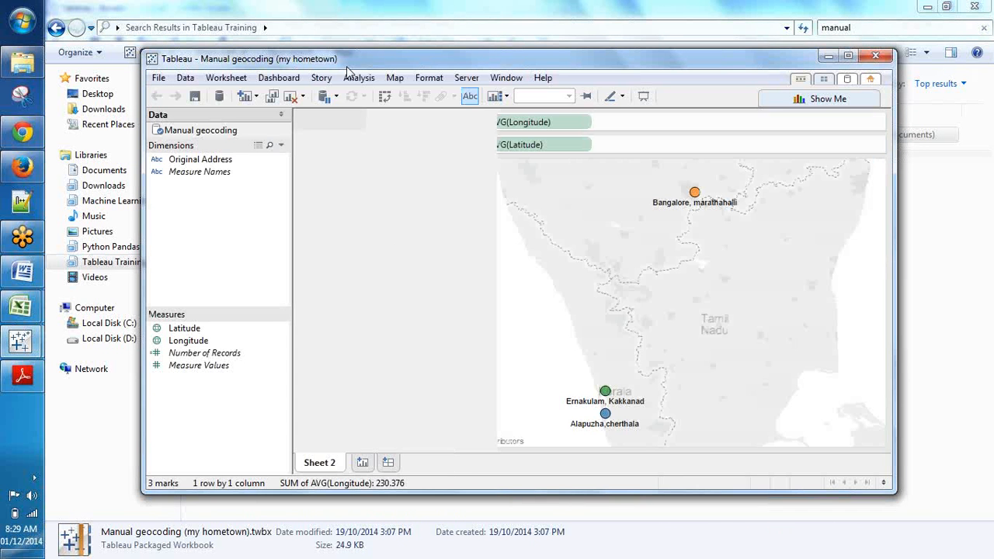
{"action": "double_click", "coordinate": [347, 66]}
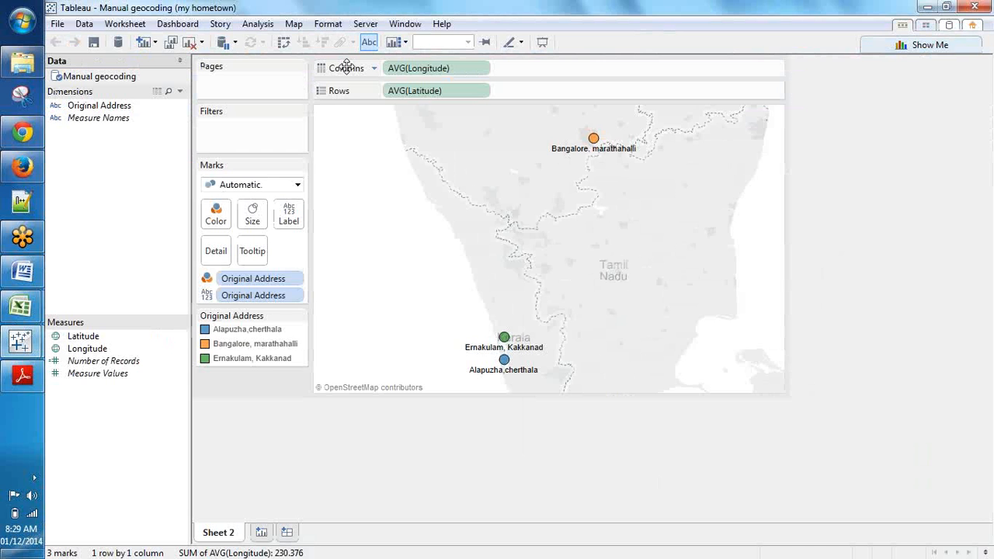
{"action": "left_click", "coordinate": [157, 92]}
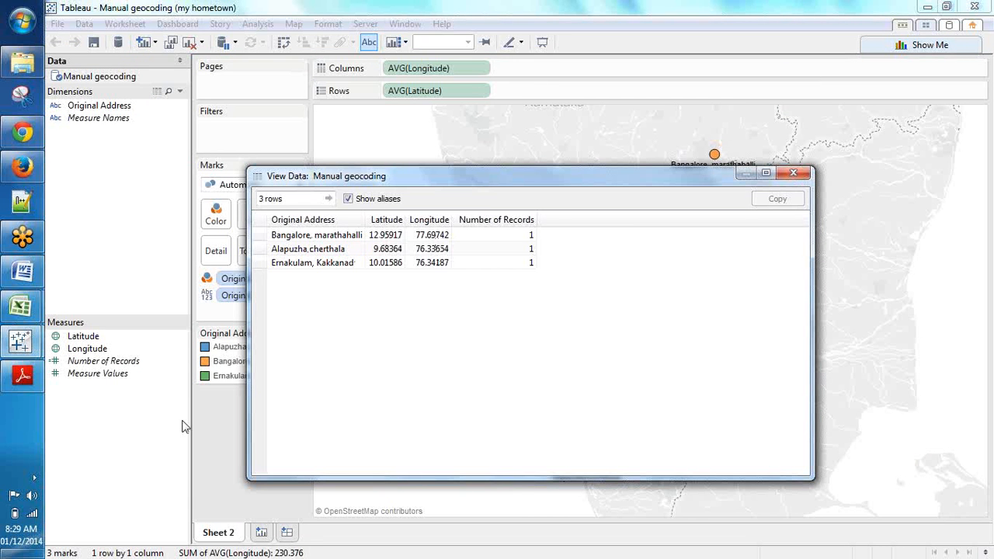
{"action": "left_click", "coordinate": [22, 133]}
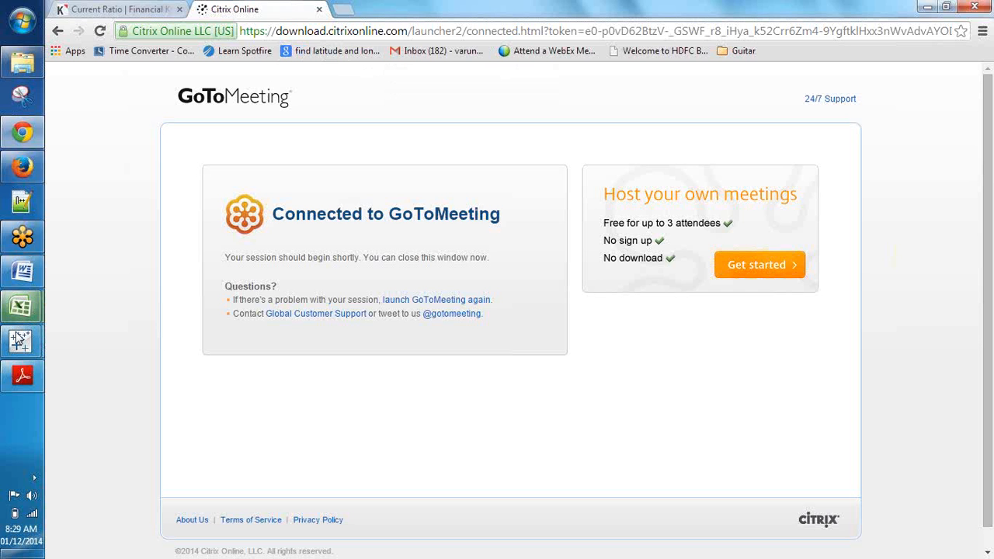
{"action": "mouse_move", "coordinate": [21, 342]}
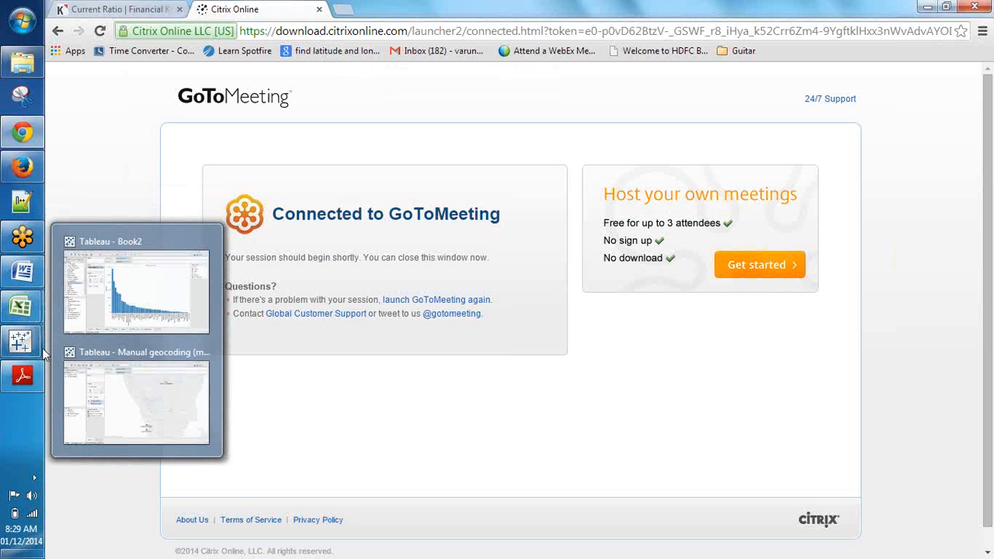
{"action": "left_click", "coordinate": [82, 360]}
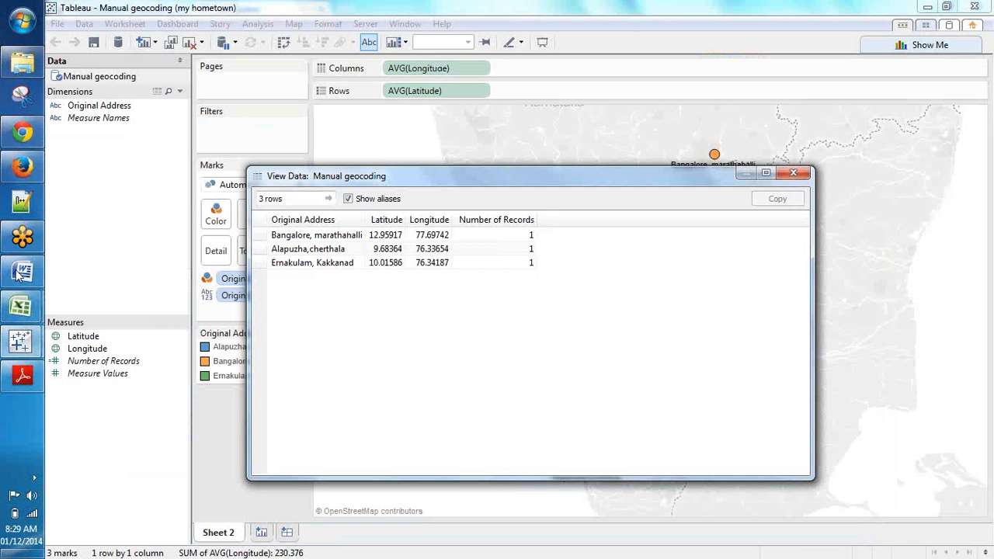
{"action": "left_click", "coordinate": [25, 142]}
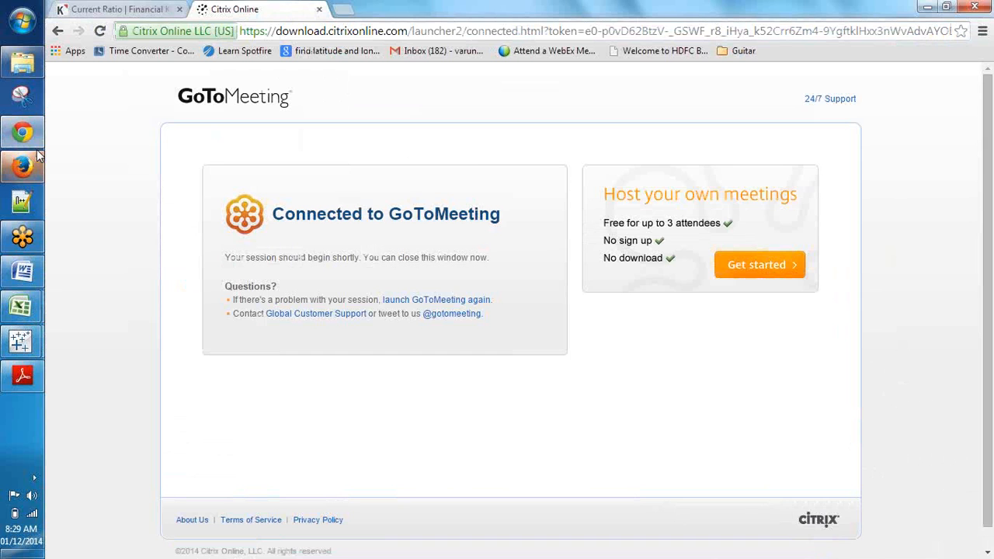
{"action": "mouse_move", "coordinate": [3, 152]}
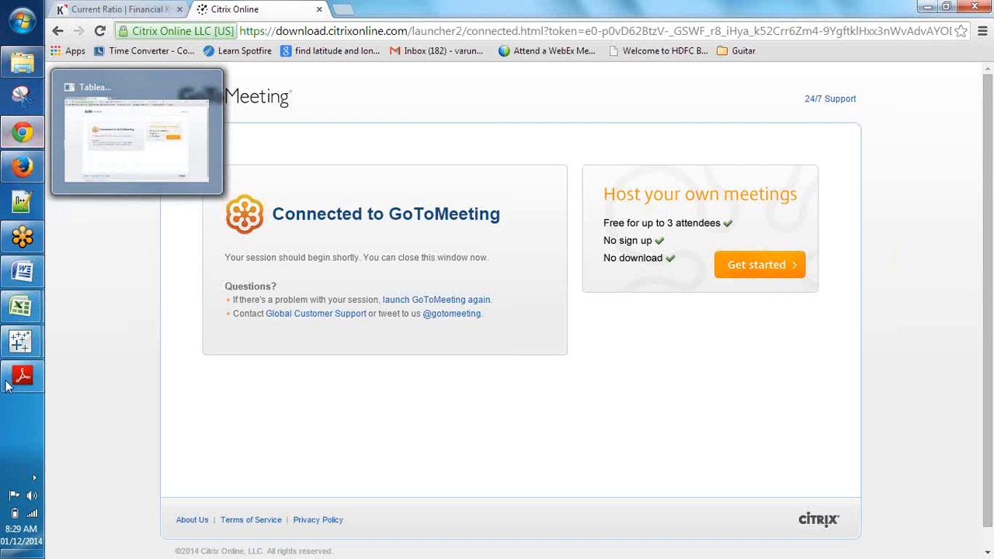
Switch to the Book2 workbook in Tableau and show Sheet 1
{"action": "mouse_move", "coordinate": [21, 342]}
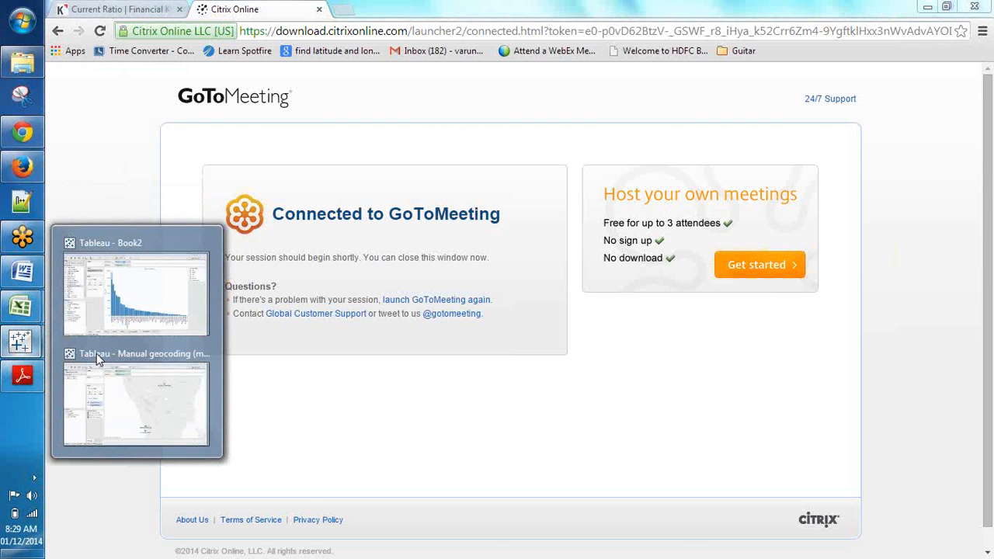
{"action": "left_click", "coordinate": [110, 333]}
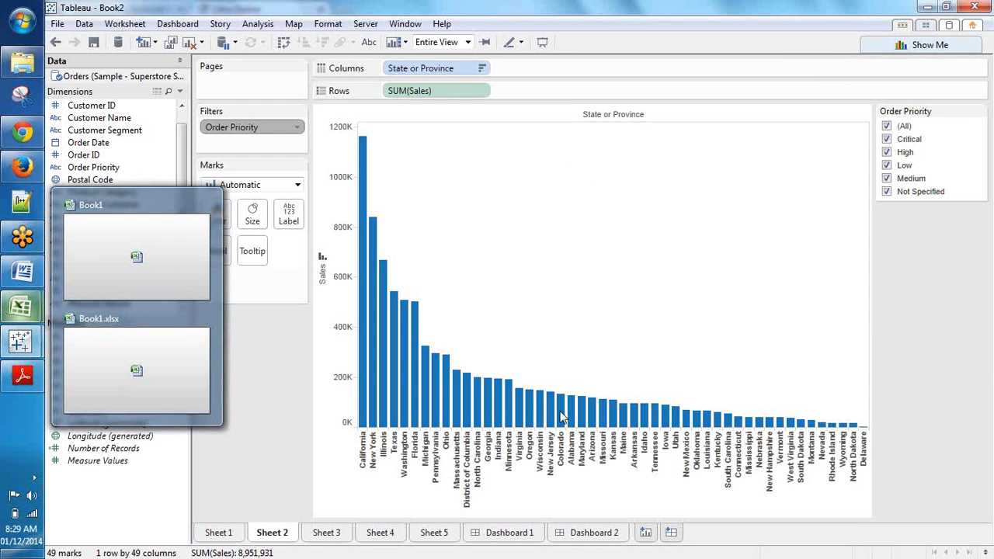
{"action": "left_click", "coordinate": [224, 534]}
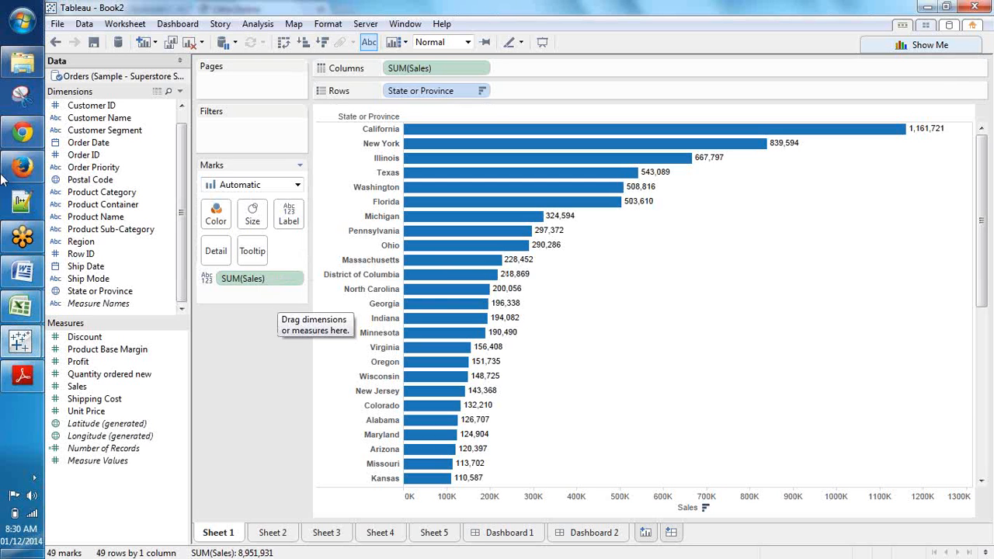
Switch to the Used Cars case study in Adobe Reader and review the first key question and the dataset download link
{"action": "left_click", "coordinate": [22, 376]}
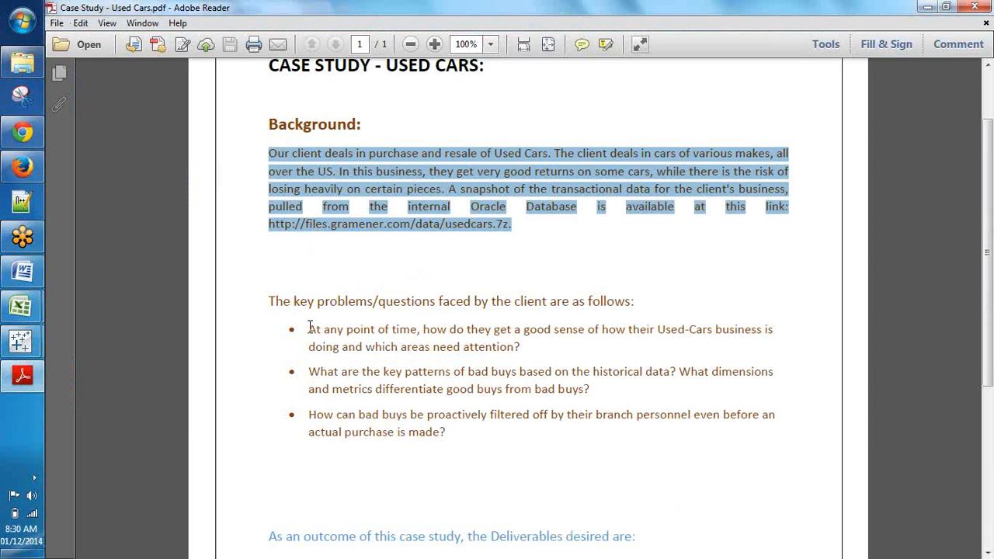
{"action": "left_click_drag", "start_coordinate": [308, 329], "coordinate": [419, 347]}
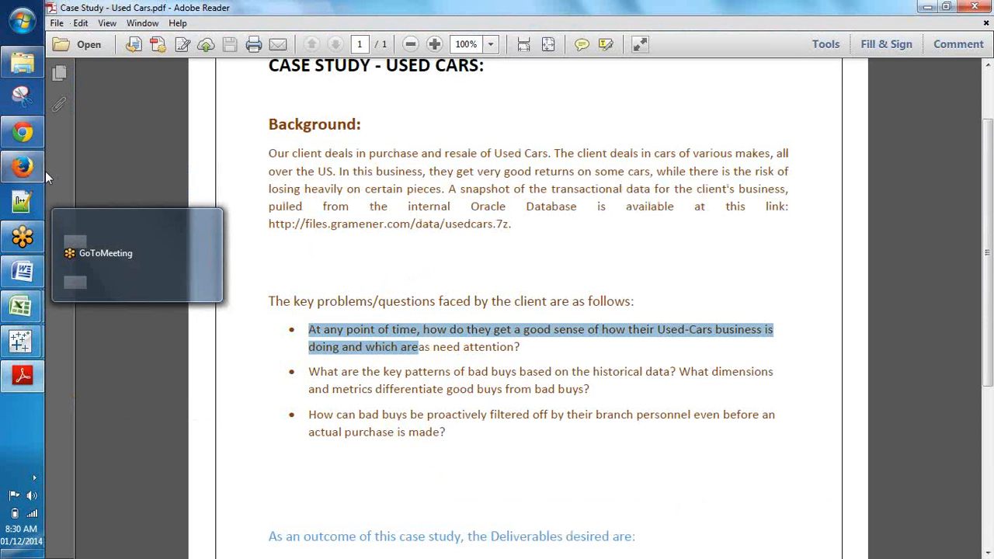
{"action": "left_click_drag", "start_coordinate": [525, 206], "coordinate": [480, 222]}
{"action": "left_click", "coordinate": [494, 225]}
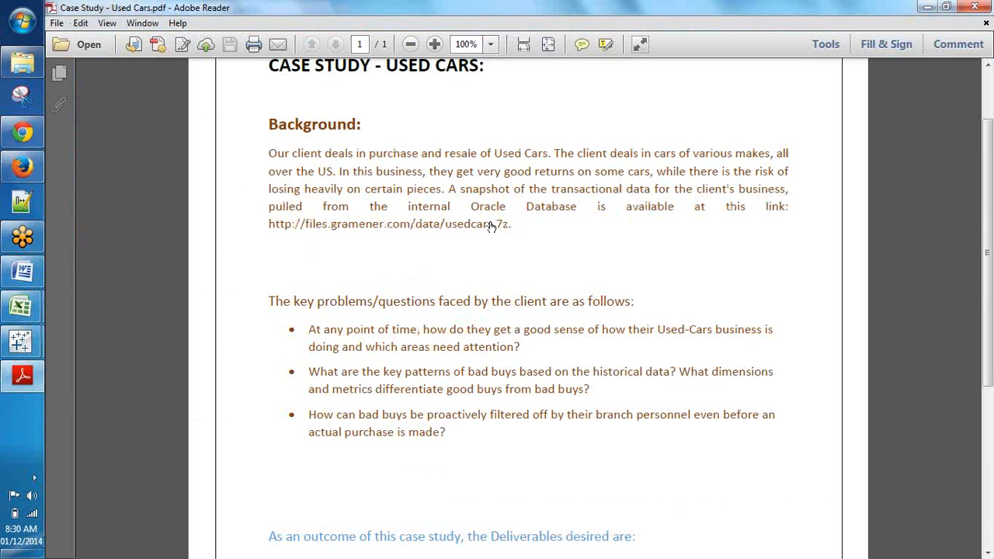
Switch to Firefox to browse the Google Drive folders
{"action": "left_click", "coordinate": [12, 172]}
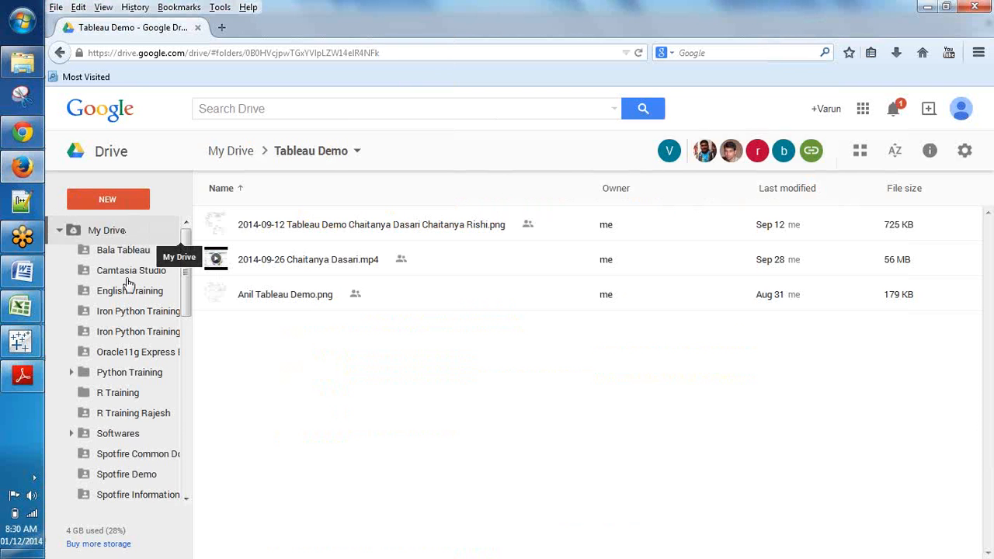
Widen the folder sidebar and open the Spotfire Training folder named after two trainees, just below the plain Spotfire Training folder
{"action": "scroll", "coordinate": [158, 408], "scroll_direction": "down", "scroll_amount": 2}
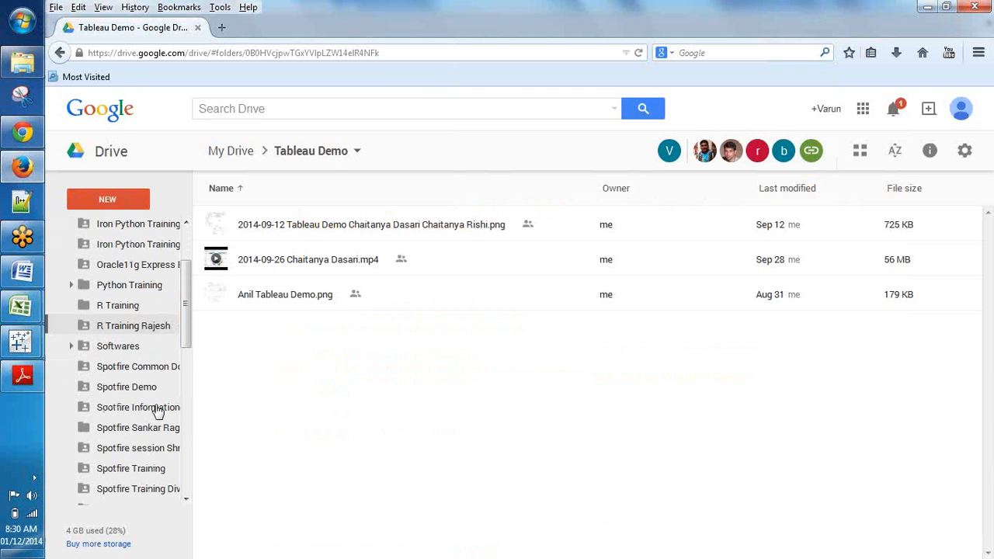
{"action": "scroll", "coordinate": [158, 408], "scroll_direction": "down", "scroll_amount": 1}
{"action": "left_click_drag", "start_coordinate": [194, 318], "coordinate": [253, 375]}
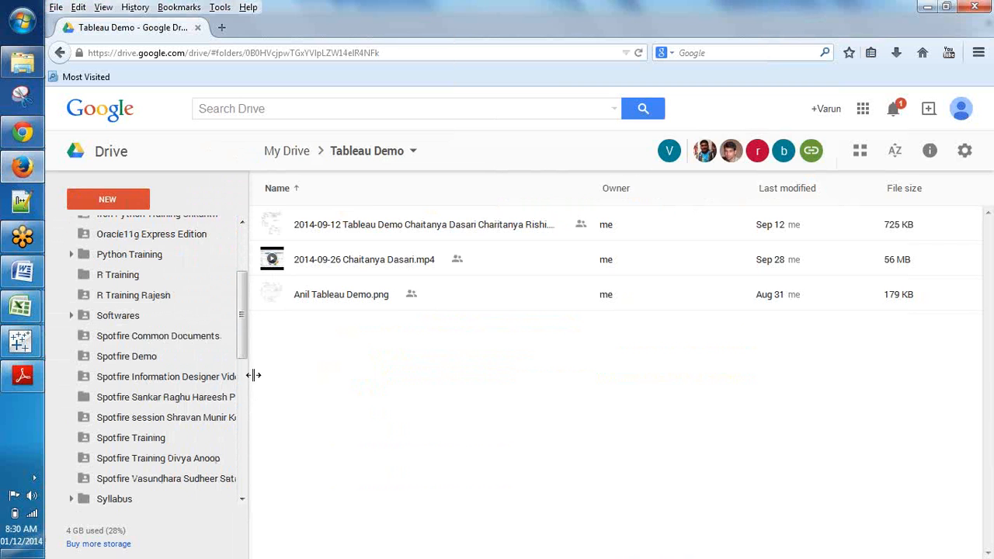
{"action": "left_click", "coordinate": [169, 459]}
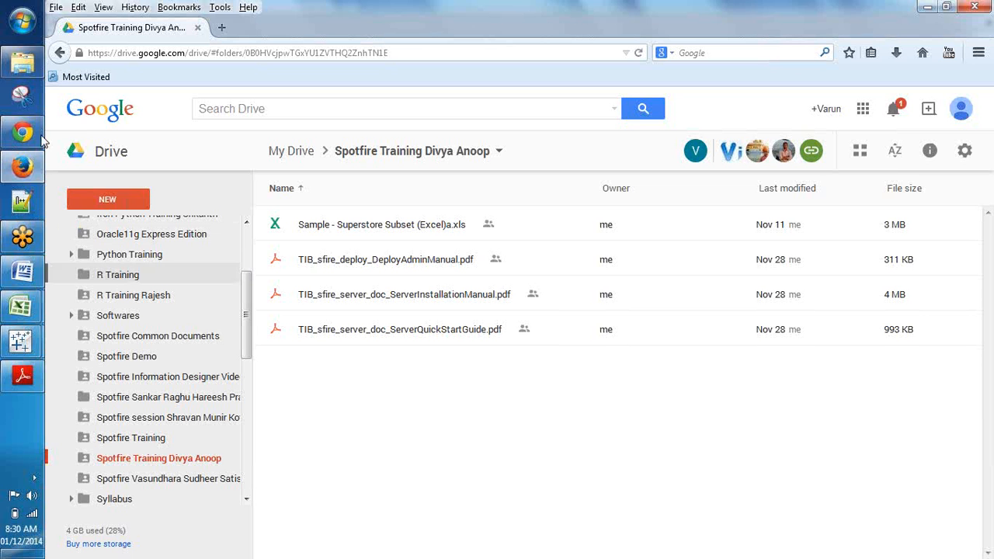
Switch to Windows Explorer, search the Downloads library for "used" and open Case Study - Used Cars.pdf
{"action": "left_click", "coordinate": [22, 76]}
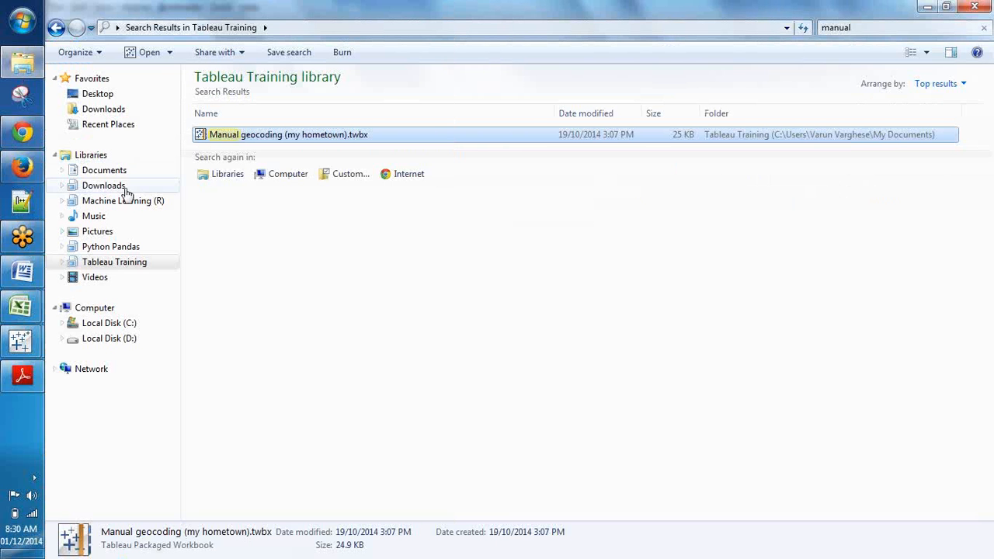
{"action": "left_click", "coordinate": [119, 186]}
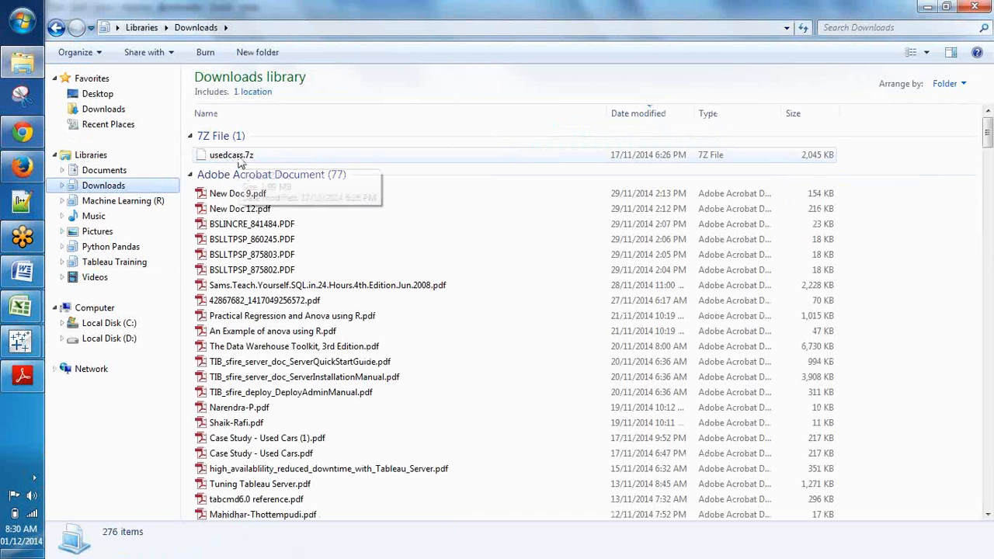
{"action": "left_click", "coordinate": [241, 161]}
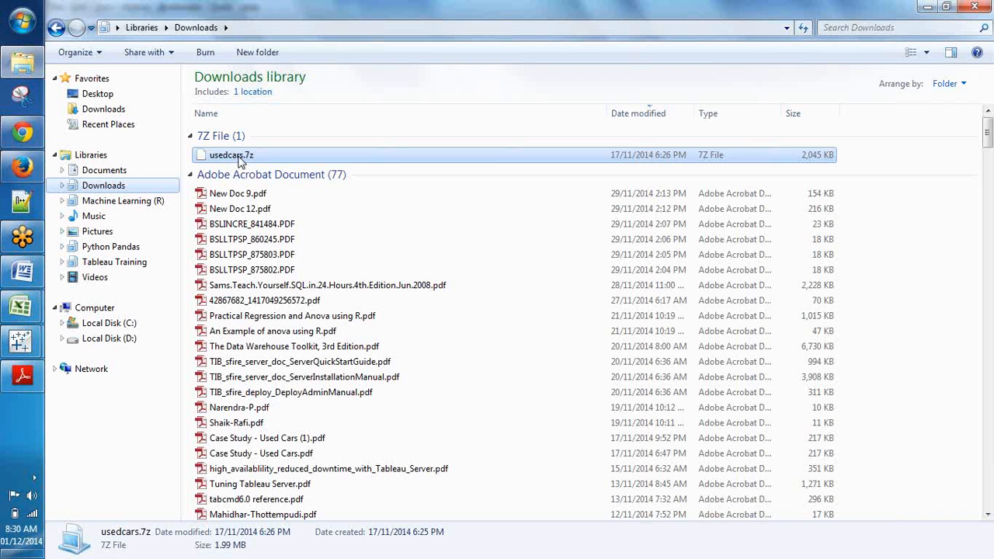
{"action": "left_click", "coordinate": [839, 27]}
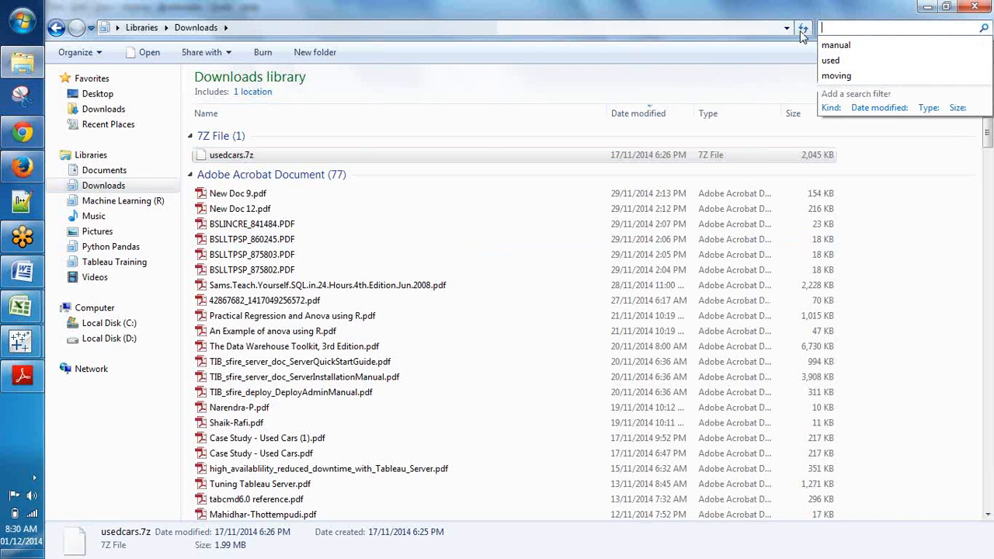
{"action": "type", "text": "used"}
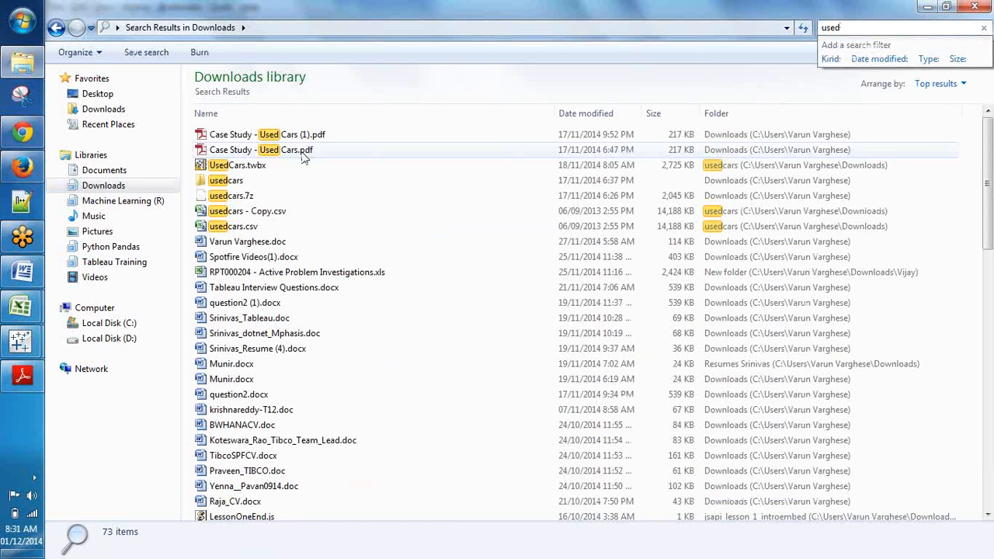
{"action": "left_click", "coordinate": [289, 152]}
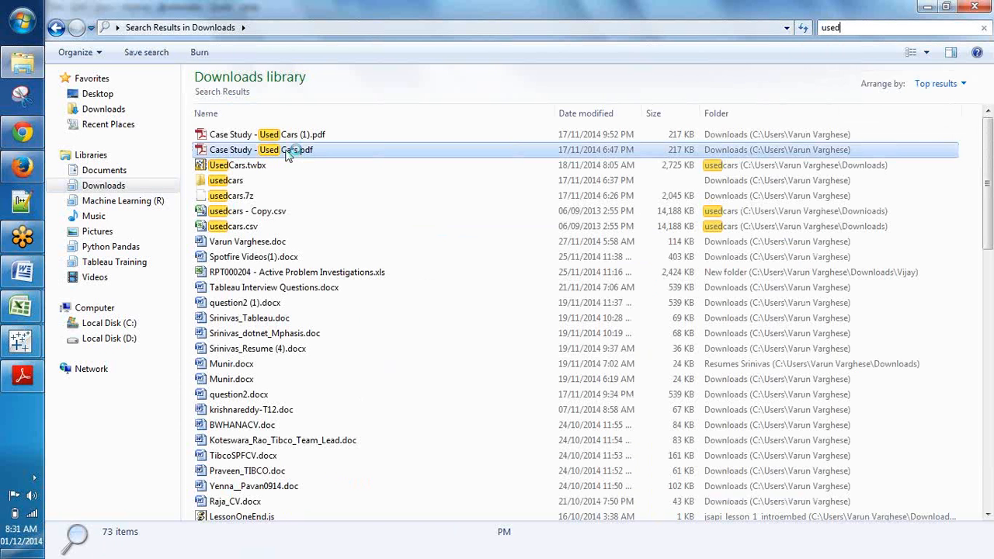
{"action": "left_click_drag", "start_coordinate": [289, 153], "coordinate": [16, 178]}
Return to Google Drive in Firefox and look through the My Drive folder tree, widening the sidebar to show full folder names
{"action": "left_click", "coordinate": [16, 178]}
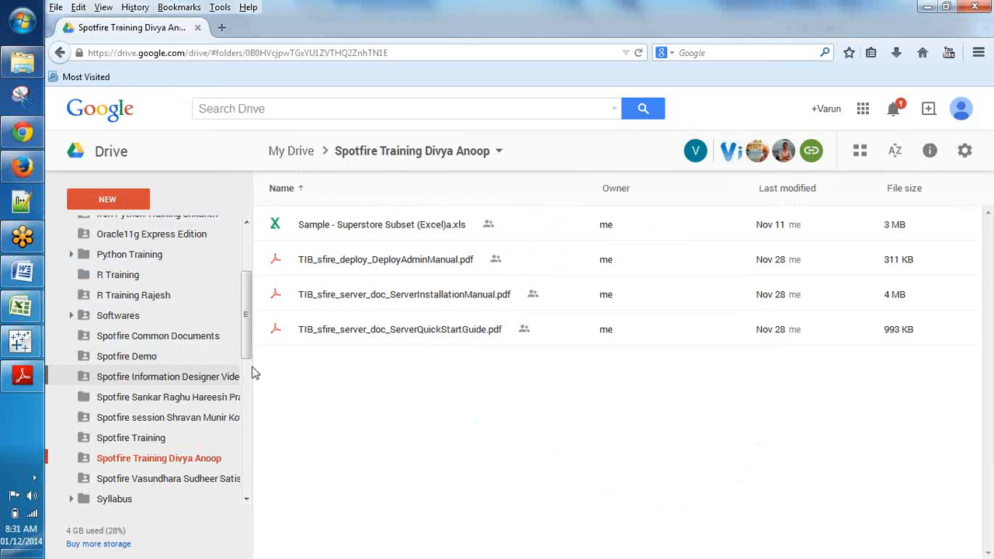
{"action": "scroll", "coordinate": [236, 362], "scroll_direction": "up", "scroll_amount": 1}
{"action": "scroll", "coordinate": [238, 364], "scroll_direction": "up", "scroll_amount": 2}
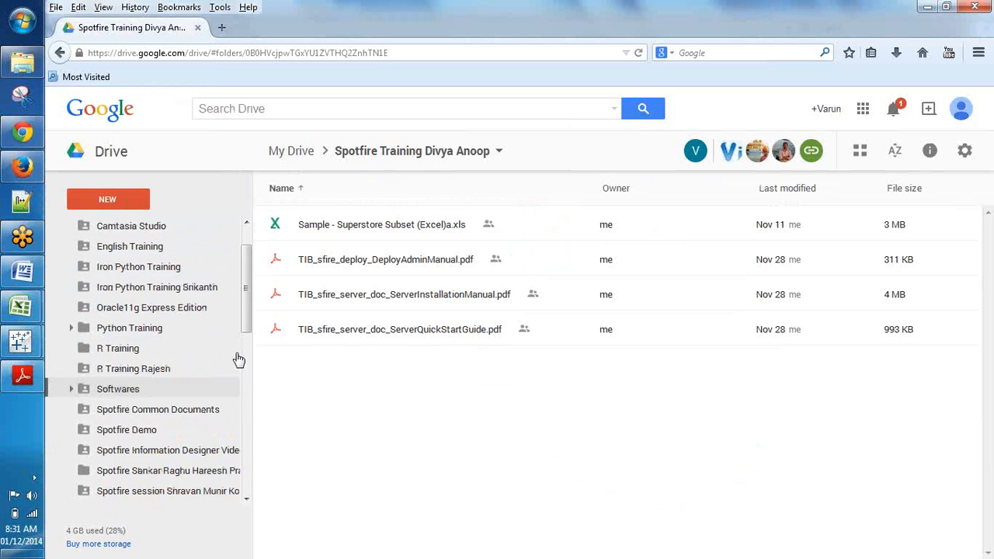
{"action": "scroll", "coordinate": [237, 359], "scroll_direction": "up", "scroll_amount": 1}
{"action": "scroll", "coordinate": [239, 361], "scroll_direction": "down", "scroll_amount": 5}
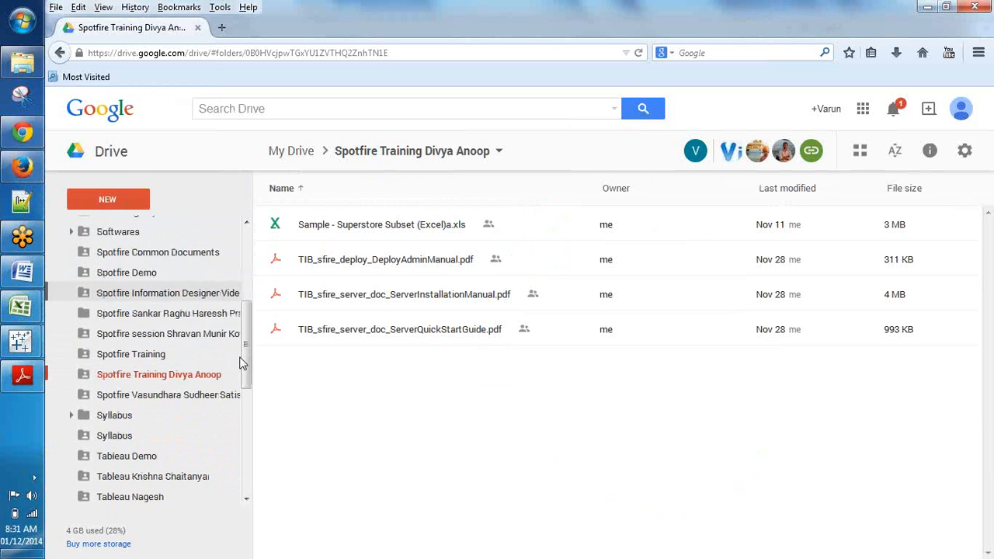
{"action": "scroll", "coordinate": [241, 362], "scroll_direction": "down", "scroll_amount": 6}
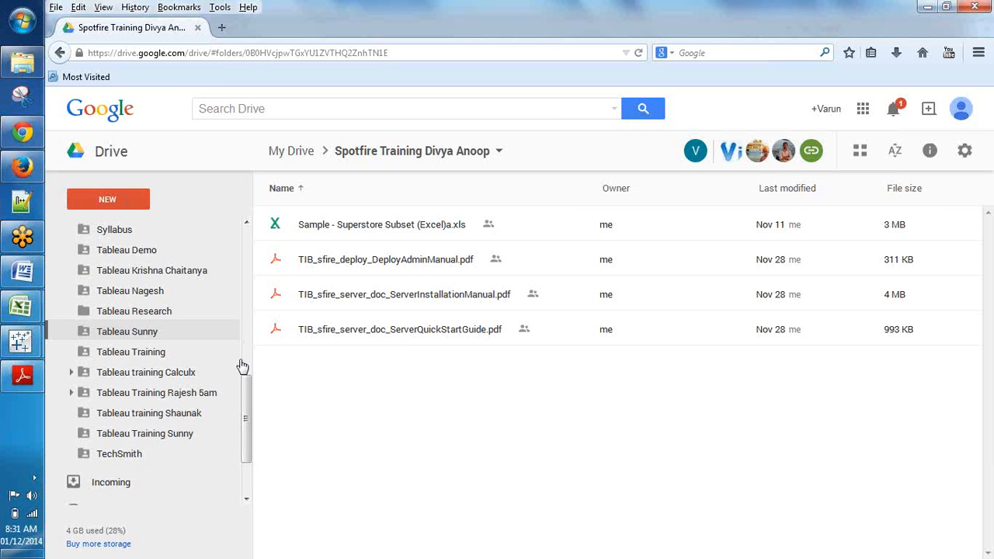
{"action": "left_click_drag", "start_coordinate": [253, 342], "coordinate": [270, 344]}
{"action": "scroll", "coordinate": [246, 376], "scroll_direction": "up", "scroll_amount": 3}
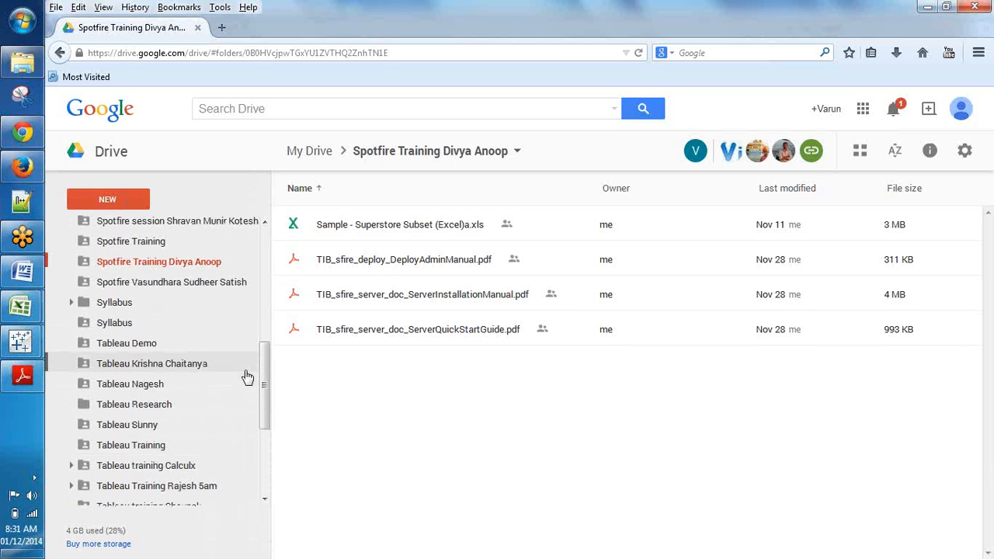
{"action": "scroll", "coordinate": [246, 376], "scroll_direction": "up", "scroll_amount": 1}
{"action": "scroll", "coordinate": [246, 377], "scroll_direction": "up", "scroll_amount": 3}
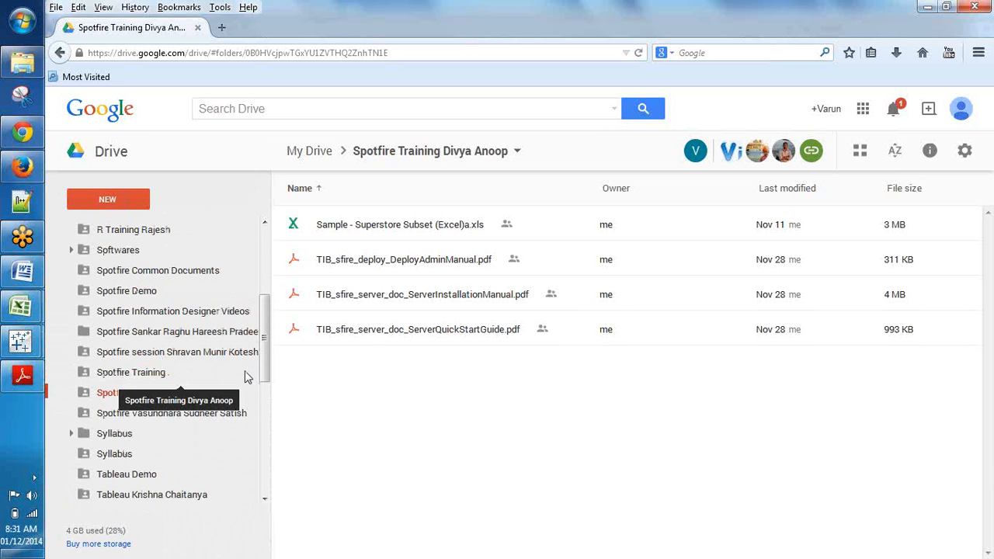
{"action": "scroll", "coordinate": [247, 377], "scroll_direction": "up", "scroll_amount": 2}
{"action": "scroll", "coordinate": [75, 388], "scroll_direction": "down", "scroll_amount": 3}
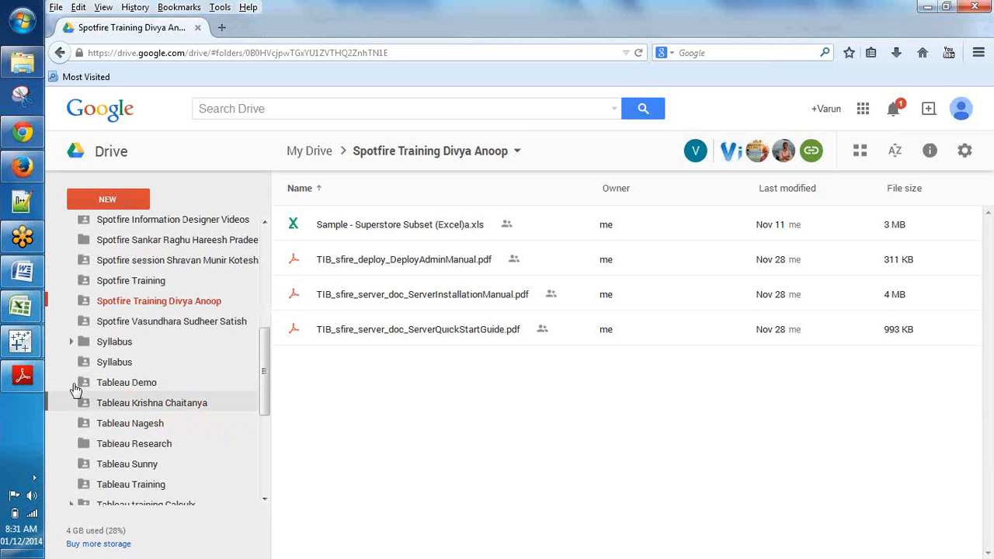
{"action": "scroll", "coordinate": [75, 390], "scroll_direction": "up", "scroll_amount": 2}
{"action": "scroll", "coordinate": [75, 390], "scroll_direction": "up", "scroll_amount": 5}
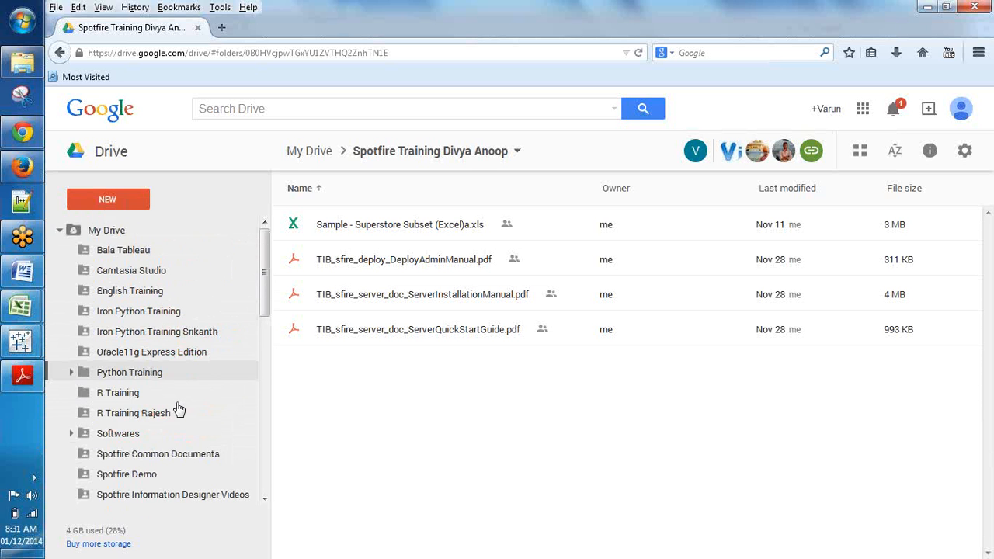
Open the Used Cars subfolder inside the Tableau training Calculx folder
{"action": "scroll", "coordinate": [177, 409], "scroll_direction": "down", "scroll_amount": 4}
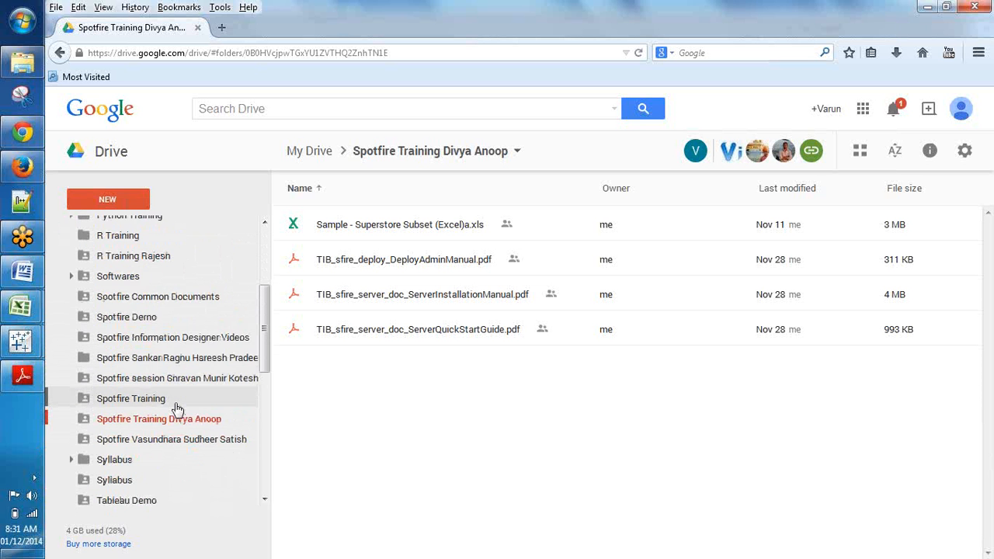
{"action": "scroll", "coordinate": [177, 408], "scroll_direction": "down", "scroll_amount": 4}
{"action": "left_click", "coordinate": [160, 466]}
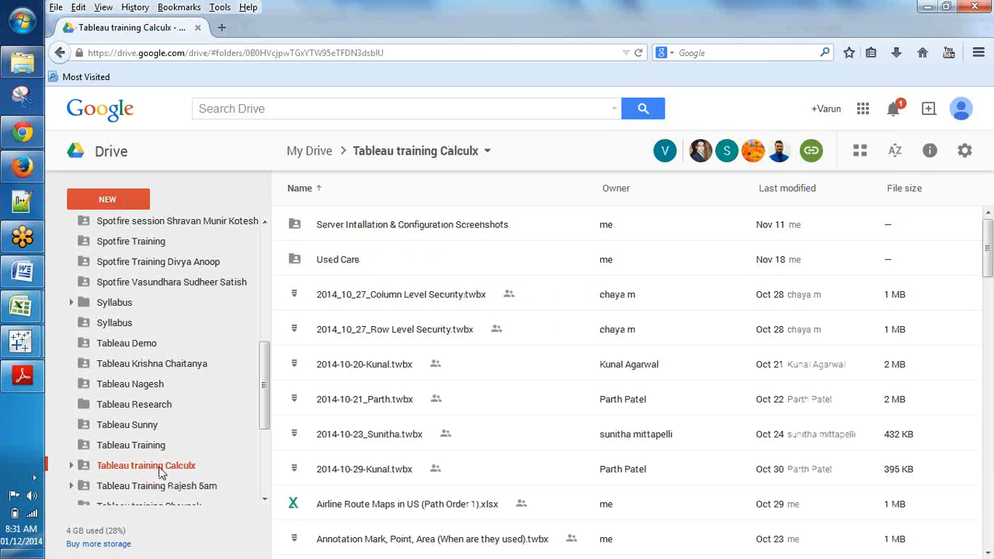
{"action": "left_click", "coordinate": [317, 266]}
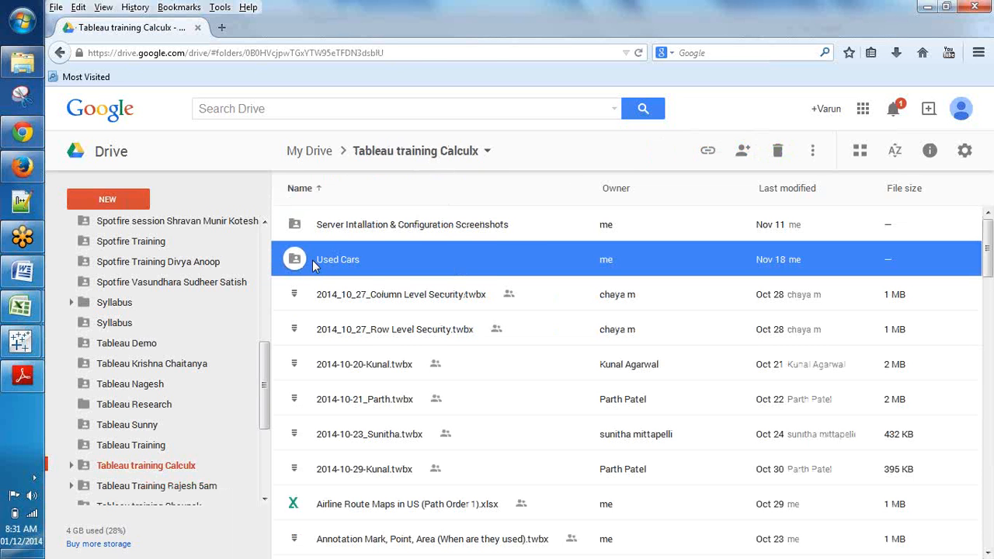
{"action": "double_click", "coordinate": [314, 261]}
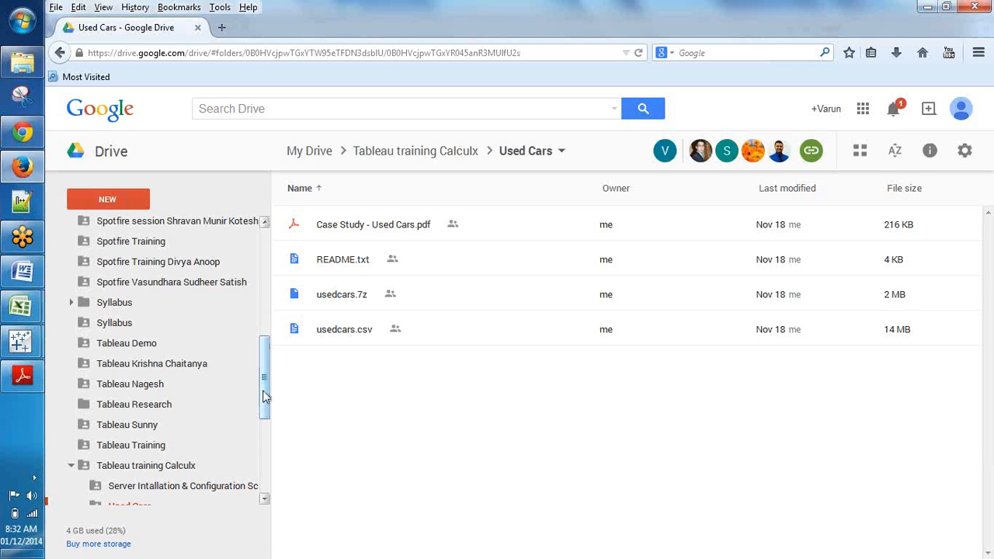
Create a new folder in My Drive named "Tableau" followed by the four participants' first names
{"action": "left_click_drag", "start_coordinate": [266, 351], "coordinate": [265, 233]}
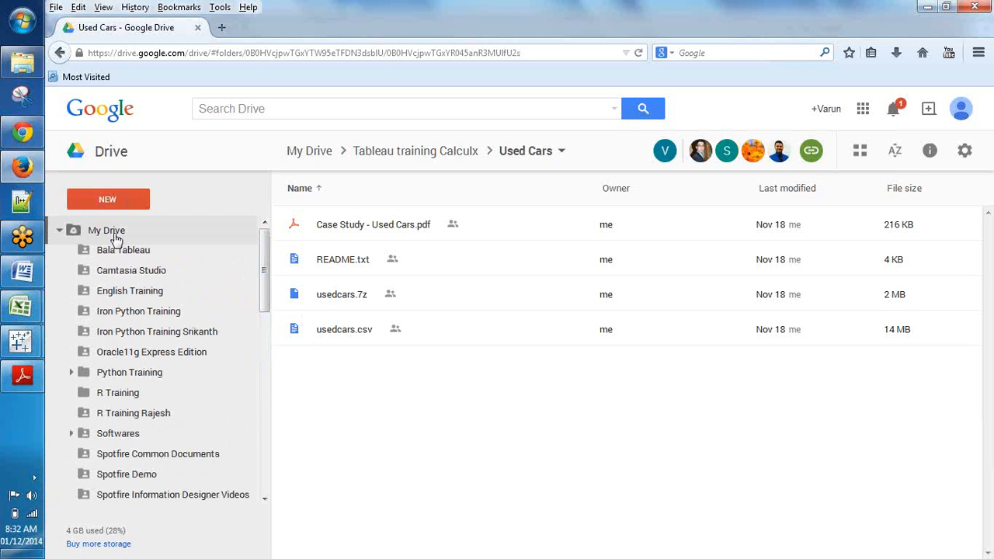
{"action": "right_click", "coordinate": [116, 233]}
{"action": "left_click", "coordinate": [158, 257]}
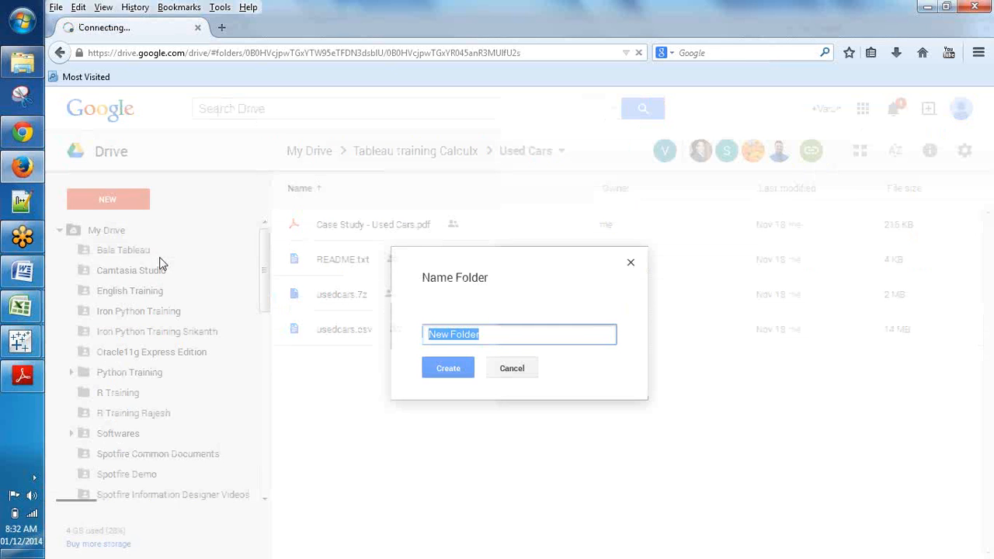
{"action": "type", "text": "Tableau T"}
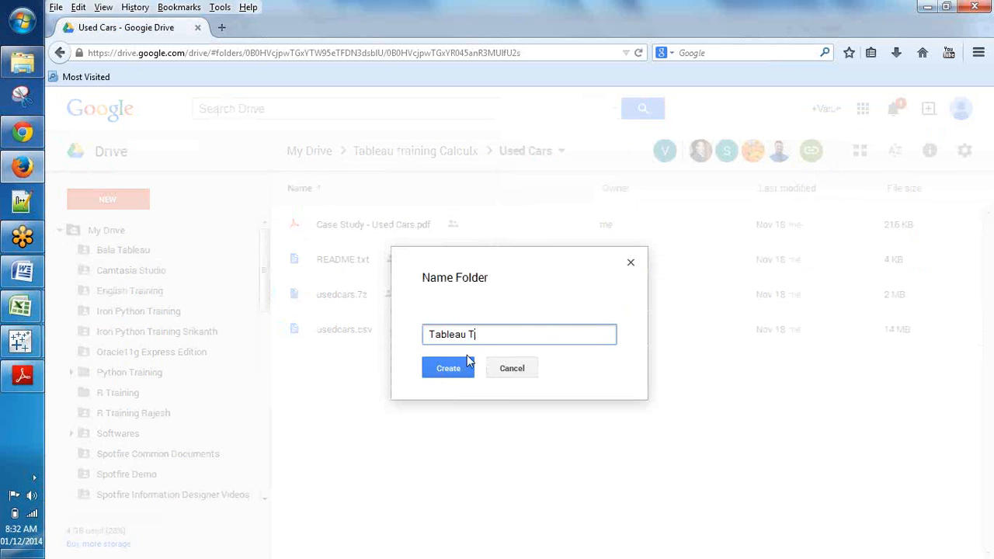
{"action": "key", "text": "BackSpace"}
{"action": "type", "text": "Rama Archana Rajani"}
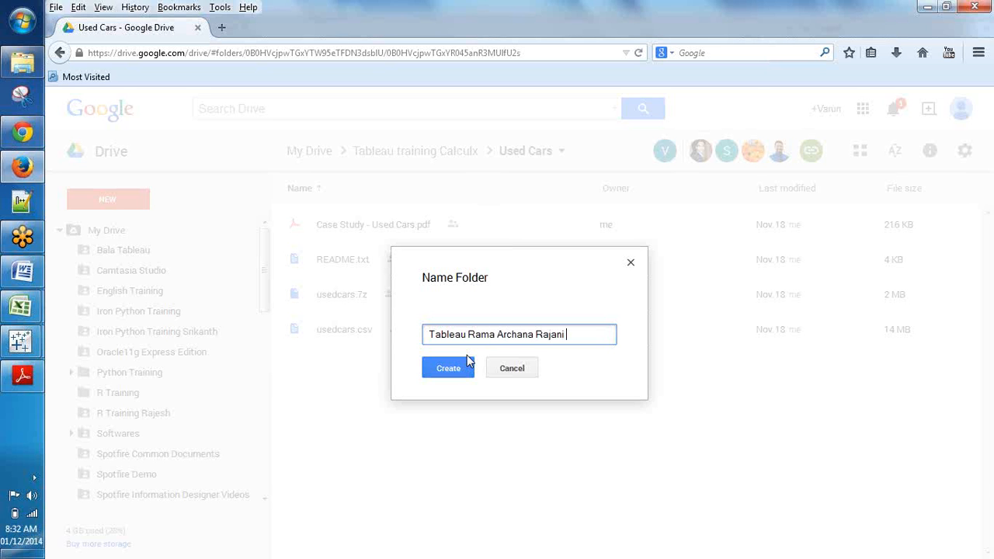
{"action": "type", "text": " Naveen"}
{"action": "left_click", "coordinate": [449, 367]}
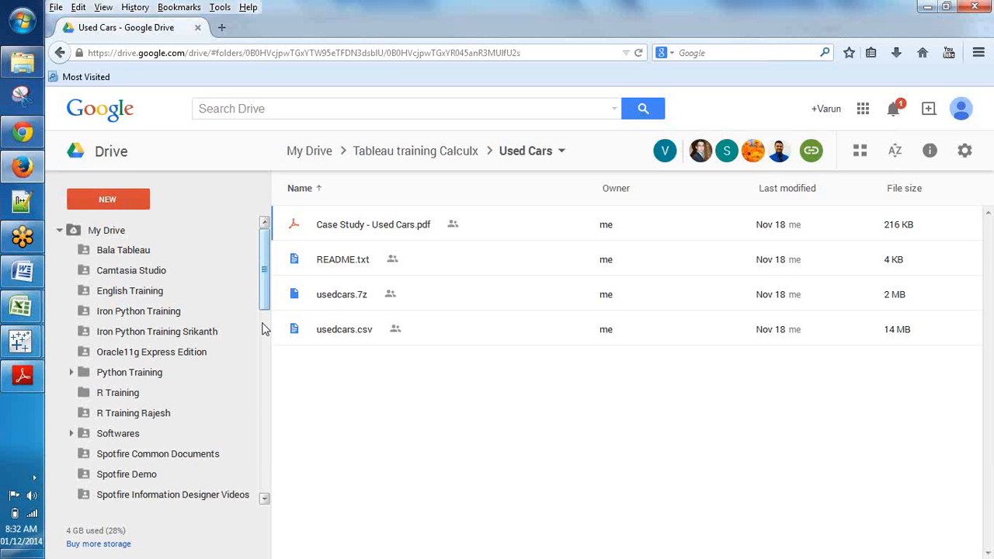
Find the new Tableau participants' folder in the My Drive tree and open it
{"action": "scroll", "coordinate": [266, 395], "scroll_direction": "down", "scroll_amount": 1}
{"action": "scroll", "coordinate": [266, 395], "scroll_direction": "down", "scroll_amount": 10}
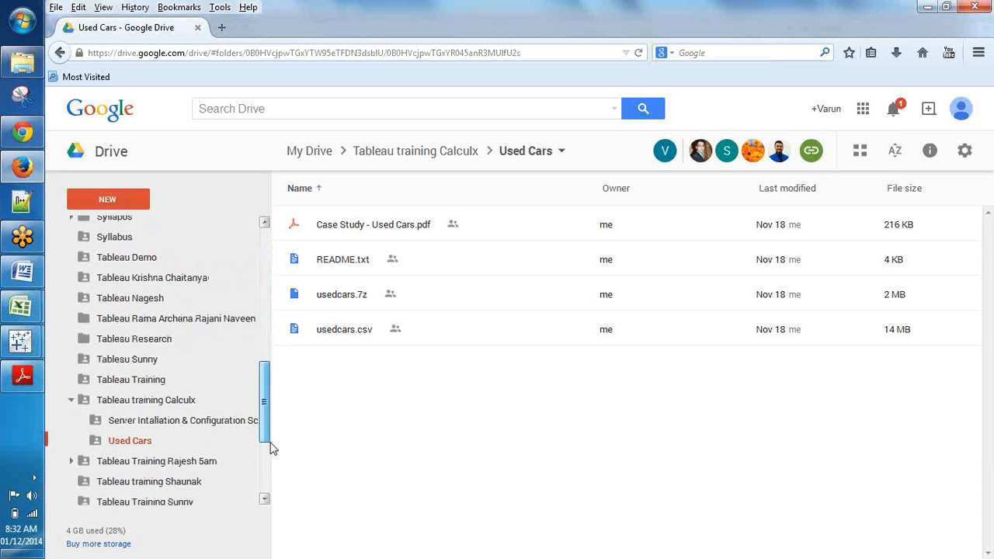
{"action": "left_click_drag", "start_coordinate": [262, 487], "coordinate": [255, 434]}
{"action": "left_click", "coordinate": [228, 346]}
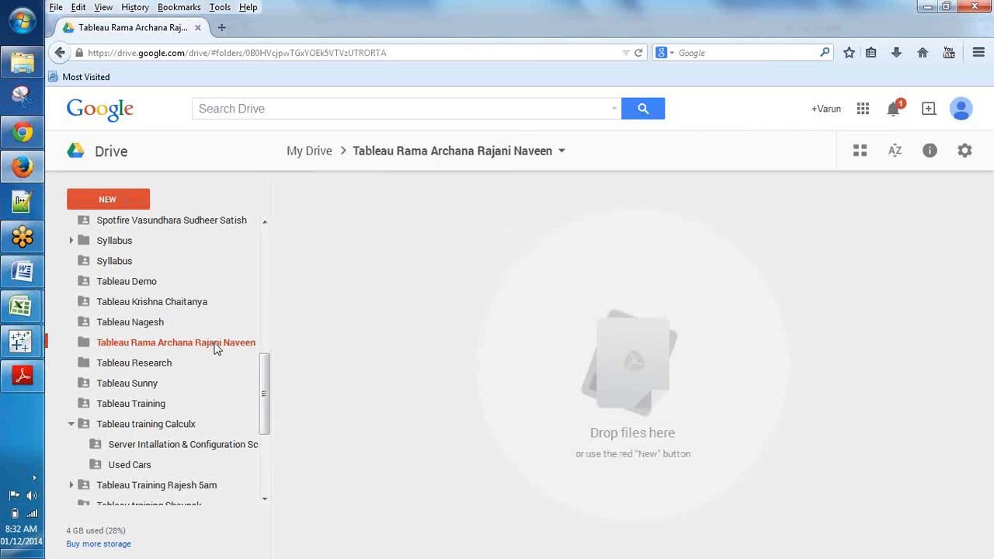
Start sharing the new Tableau participants' folder and add the first two participants' email addresses as recipients
{"action": "right_click", "coordinate": [217, 349]}
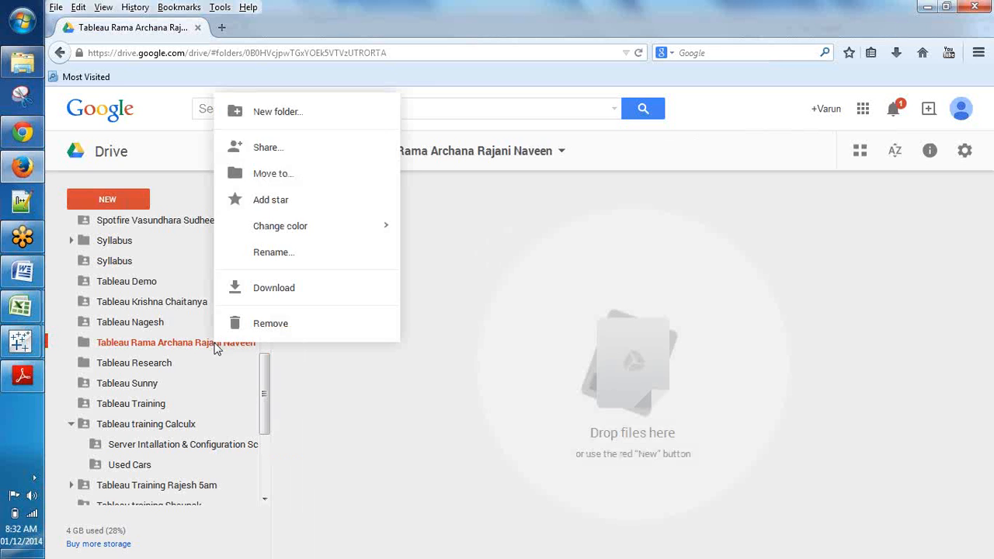
{"action": "left_click", "coordinate": [257, 148]}
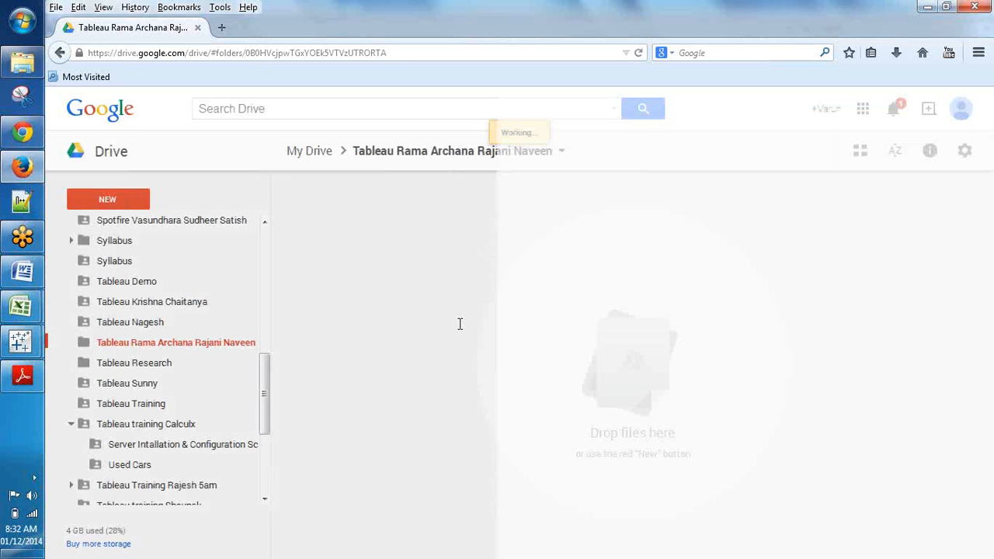
{"action": "type", "text": "ar"}
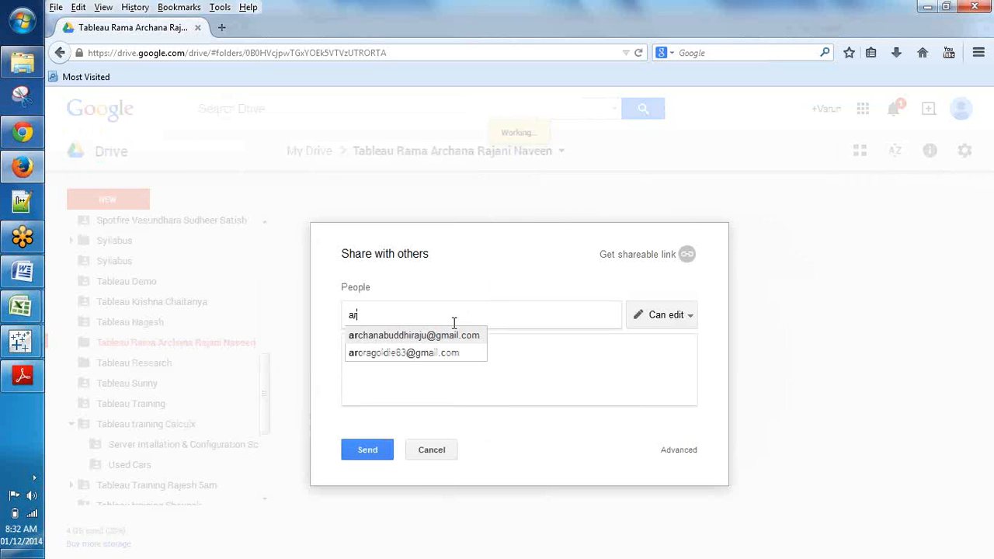
{"action": "left_click", "coordinate": [437, 340]}
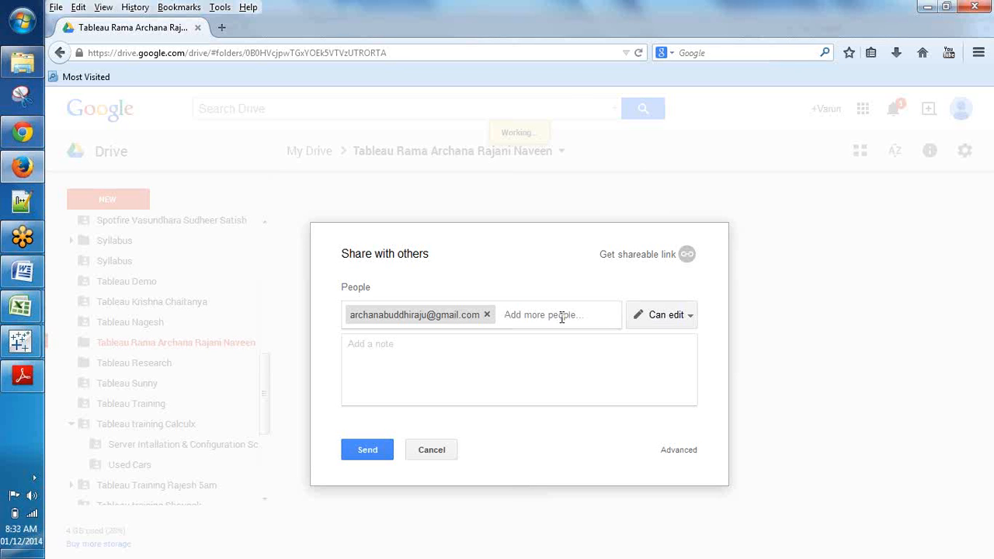
{"action": "type", "text": "pi"}
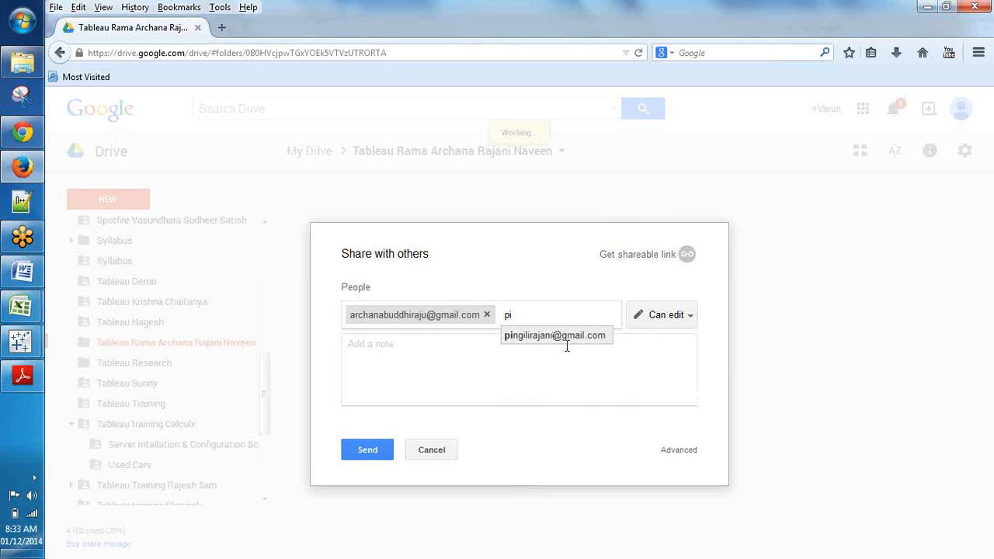
{"action": "left_click", "coordinate": [565, 341]}
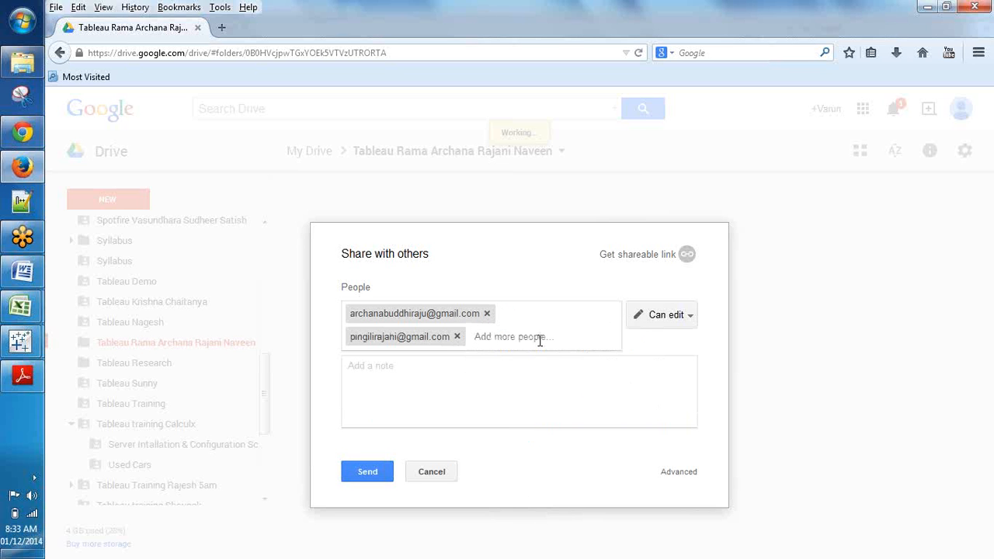
Add the remaining two participants as recipients and send the folder invitation with Can edit access
{"action": "type", "text": "ram"}
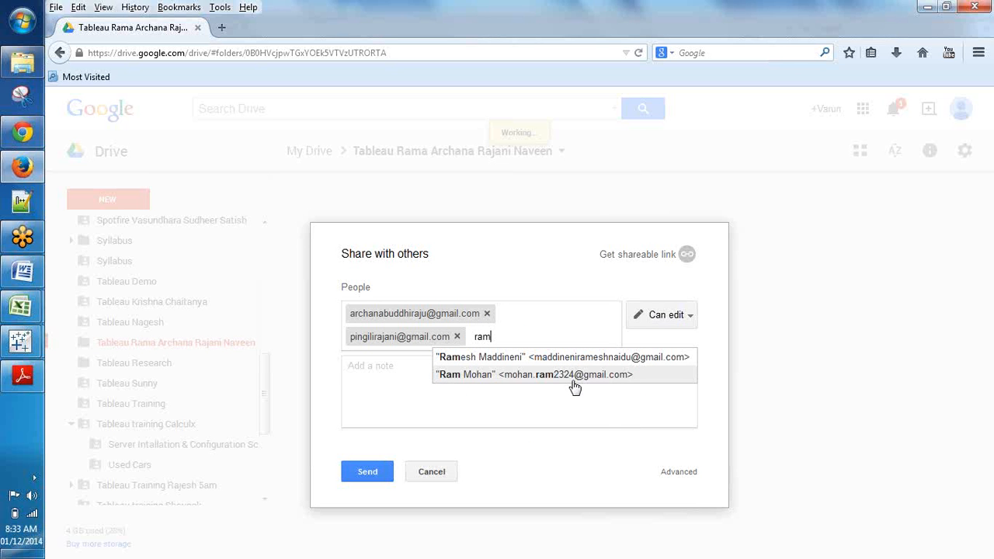
{"action": "key", "text": "BackSpace"}
{"action": "key", "text": "BackSpace"}
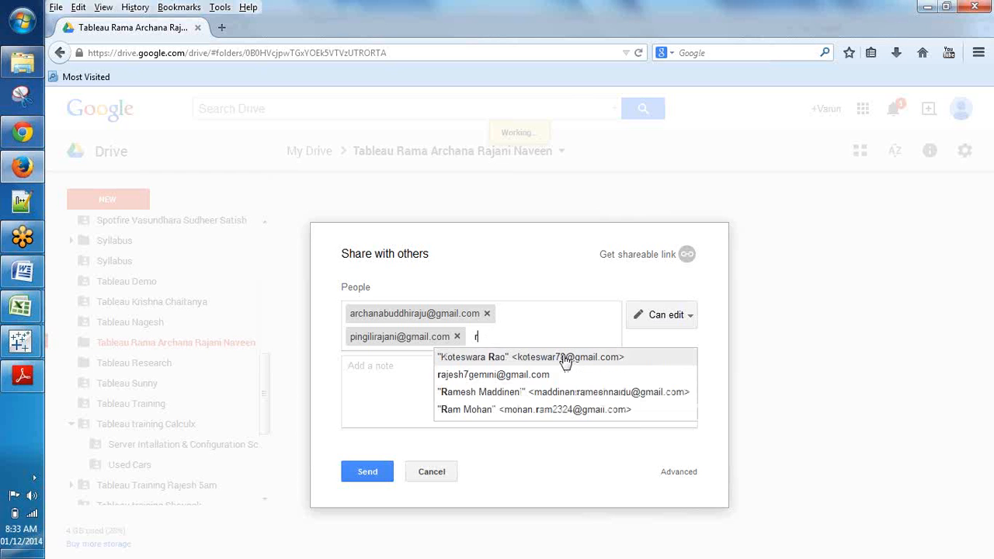
{"action": "key", "text": "BackSpace"}
{"action": "type", "text": "brm"}
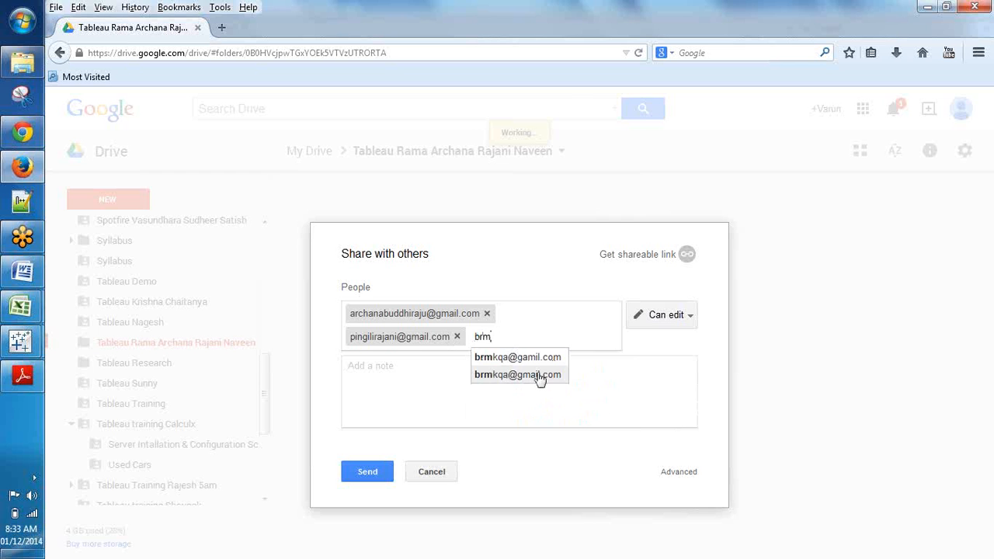
{"action": "left_click", "coordinate": [541, 378]}
{"action": "type", "text": "nav"}
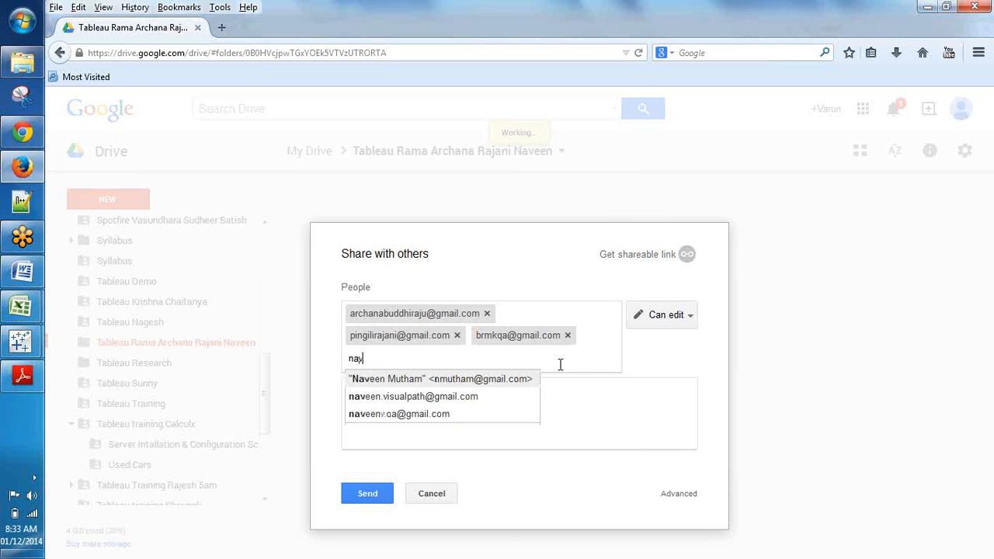
{"action": "left_click", "coordinate": [505, 379]}
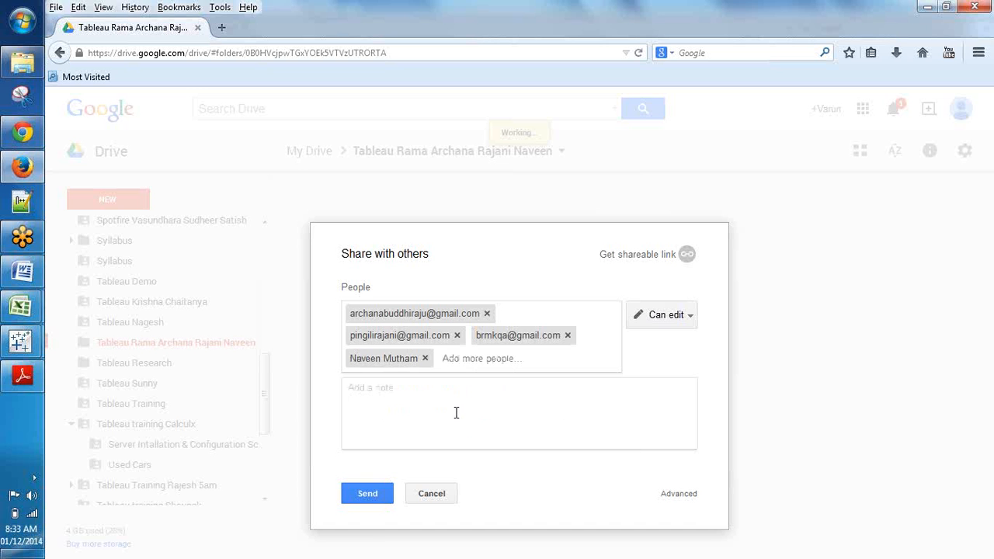
{"action": "left_click", "coordinate": [368, 497]}
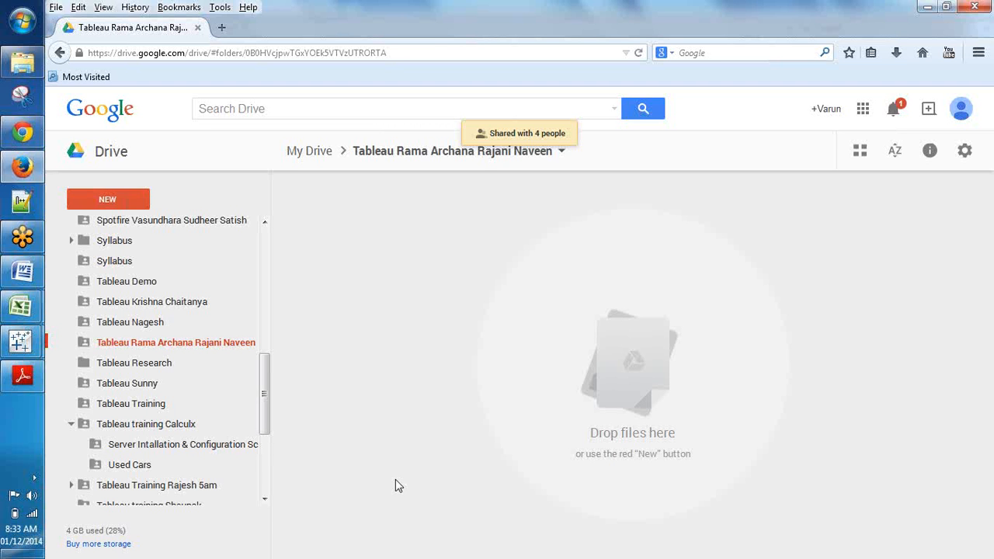
{"action": "left_click", "coordinate": [9, 12]}
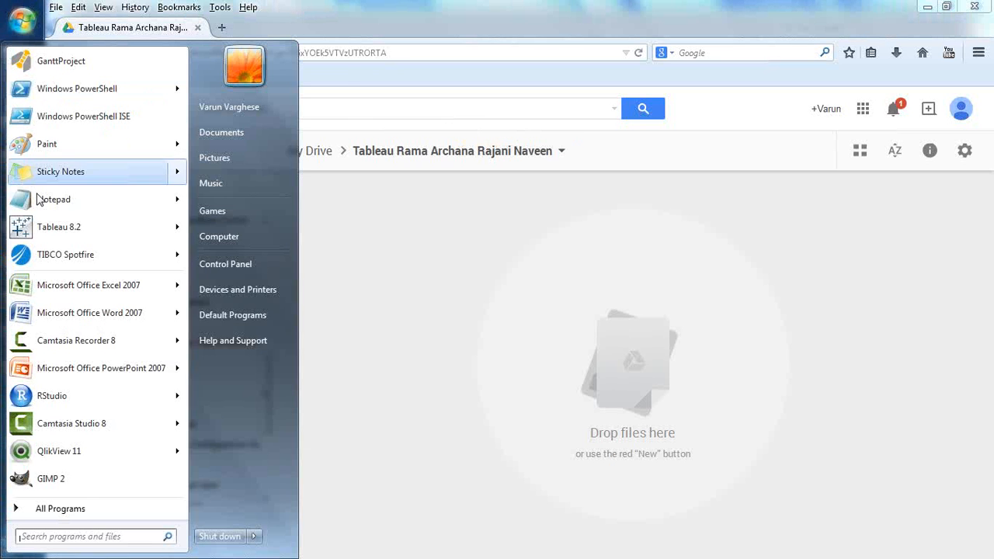
{"action": "mouse_move", "coordinate": [37, 435]}
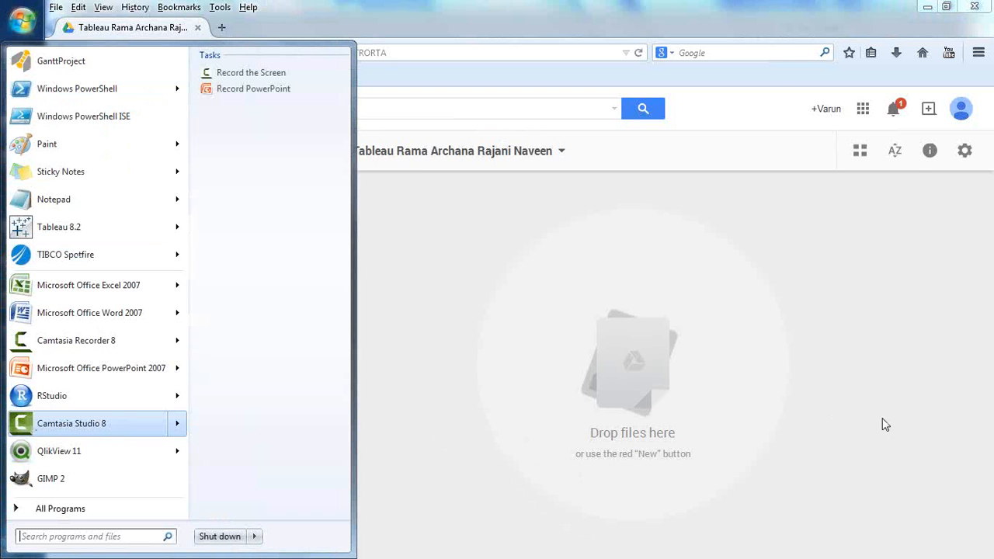
{"action": "left_click", "coordinate": [654, 20]}
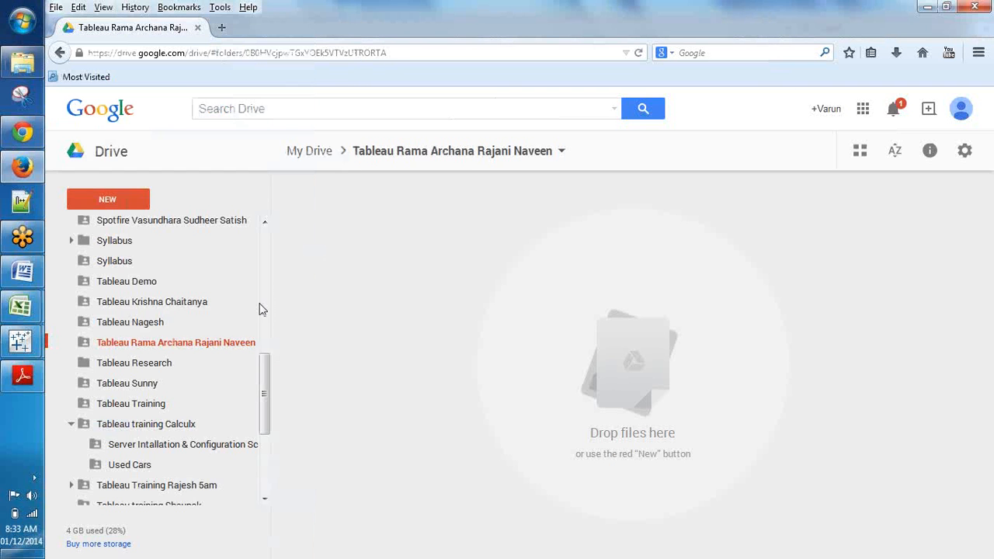
Find the Camtasia Studio folder in the My Drive tree and open its sharing settings
{"action": "scroll", "coordinate": [259, 307], "scroll_direction": "up", "scroll_amount": 10}
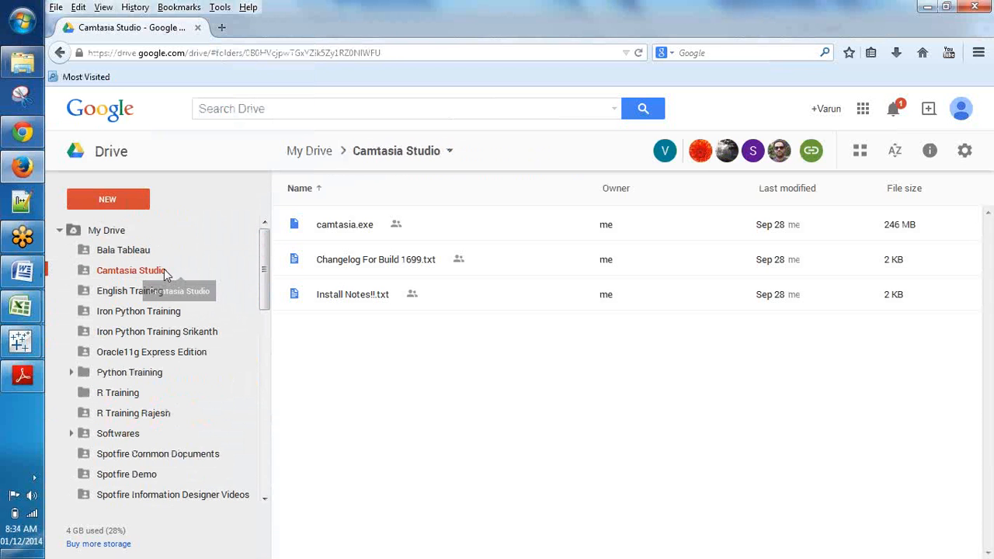
{"action": "right_click", "coordinate": [164, 268]}
{"action": "left_click", "coordinate": [375, 310]}
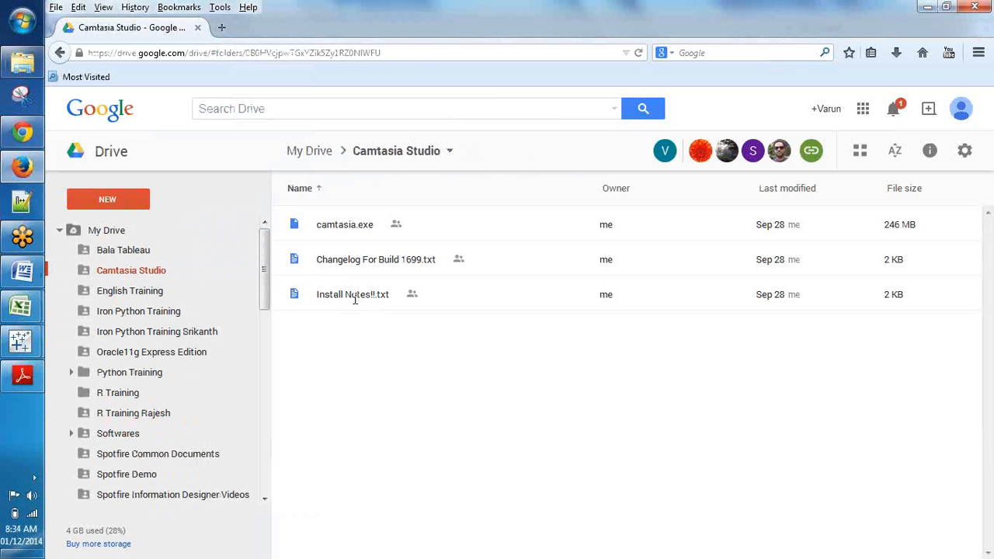
{"action": "right_click", "coordinate": [153, 273]}
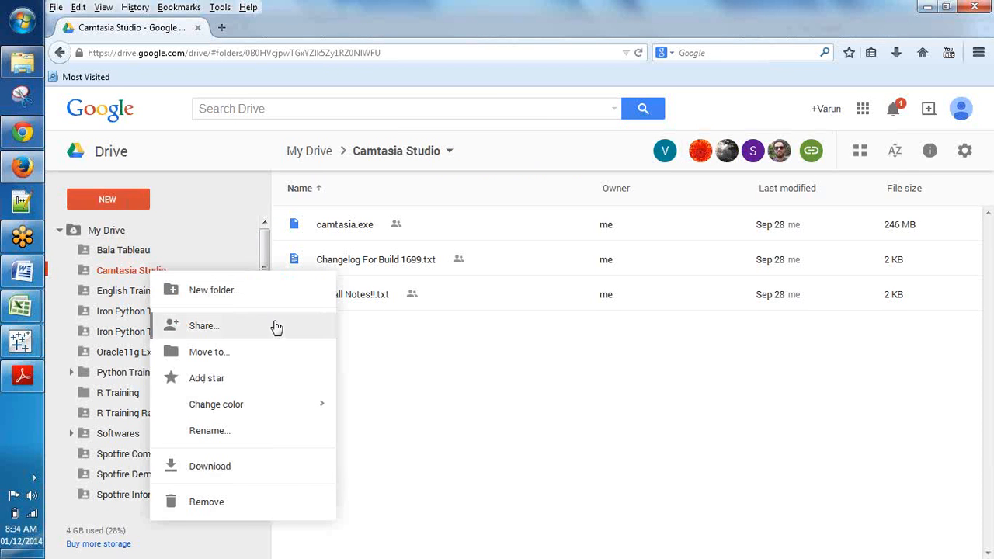
{"action": "left_click", "coordinate": [276, 327]}
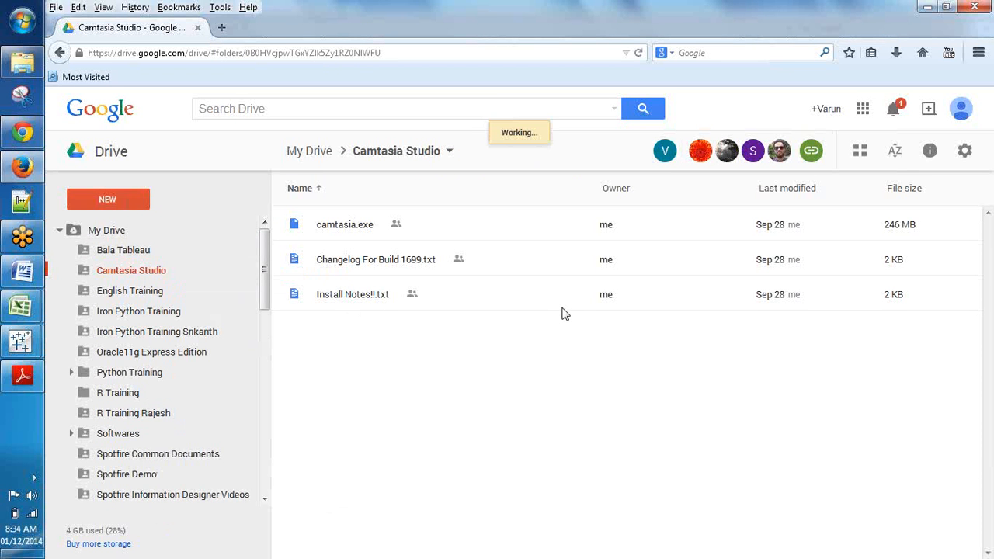
Share the Camtasia Studio folder with one participant by email, giving Can view access
{"action": "left_click", "coordinate": [668, 368]}
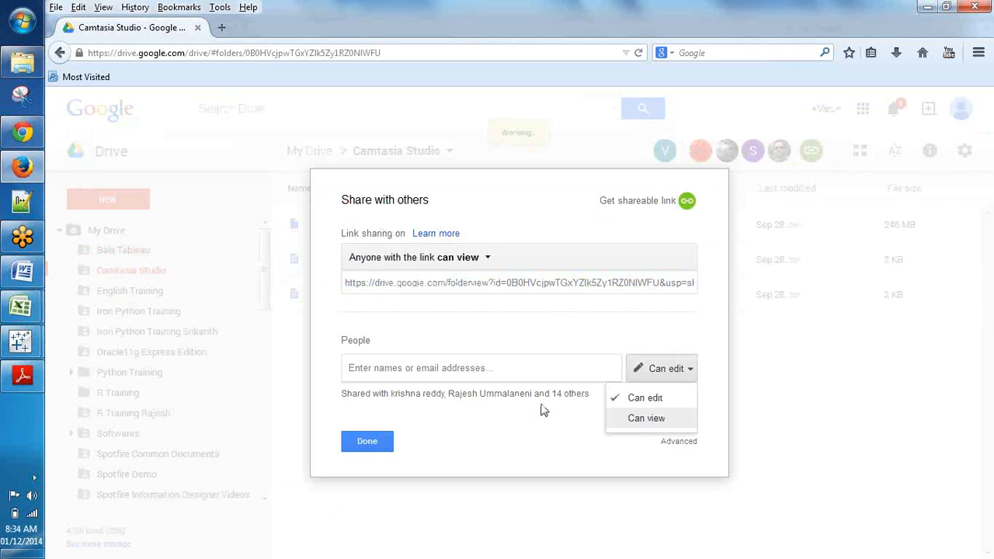
{"action": "left_click", "coordinate": [646, 418]}
{"action": "left_click", "coordinate": [478, 372]}
{"action": "type", "text": "pi"}
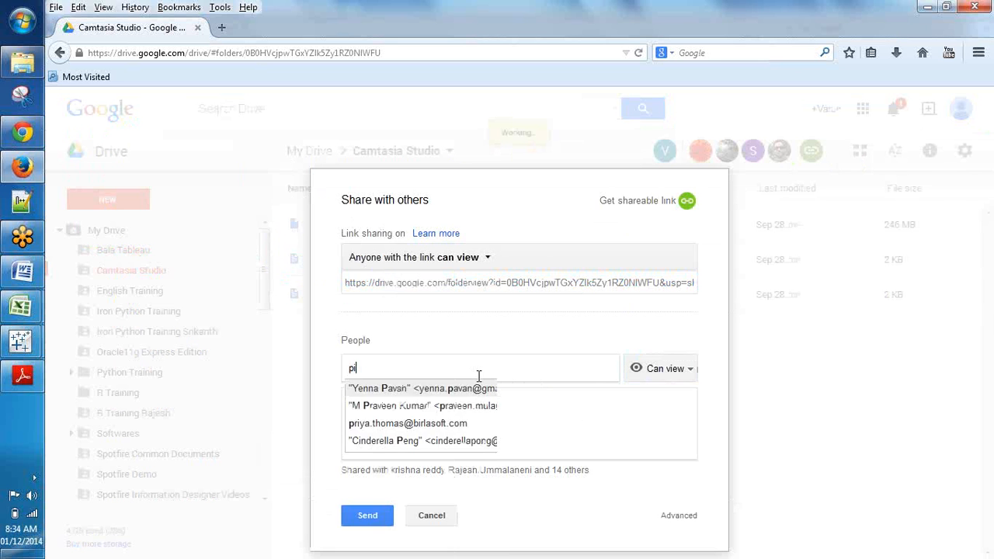
{"action": "type", "text": "n"}
{"action": "key", "text": "Return"}
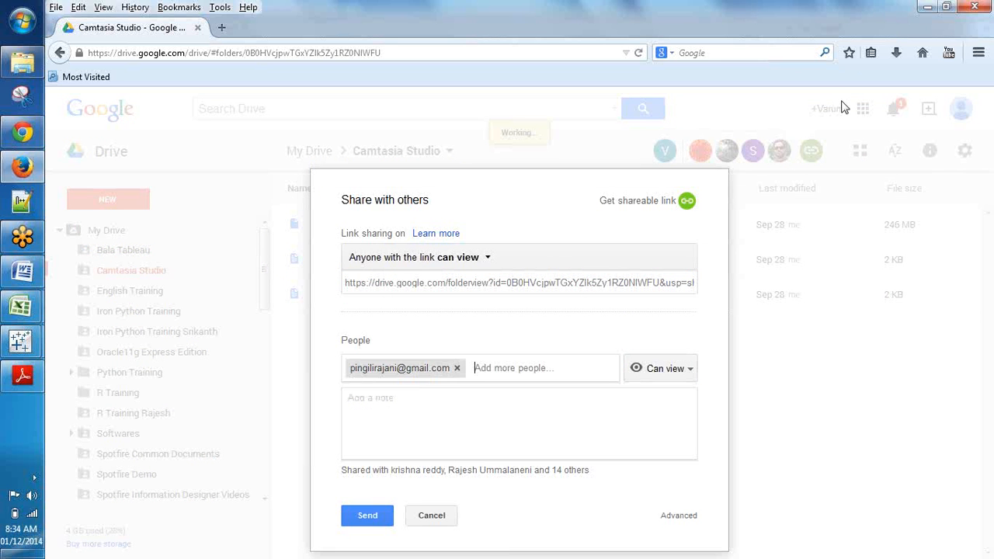
{"action": "left_click", "coordinate": [368, 515]}
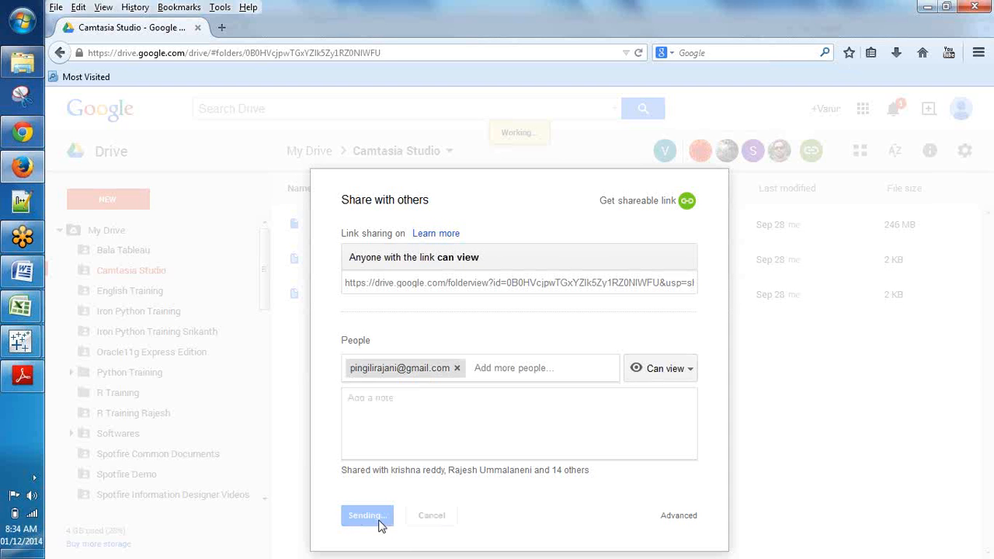
Switch to Windows Explorer and search the Documents library for *.trec files
{"action": "left_click", "coordinate": [19, 66]}
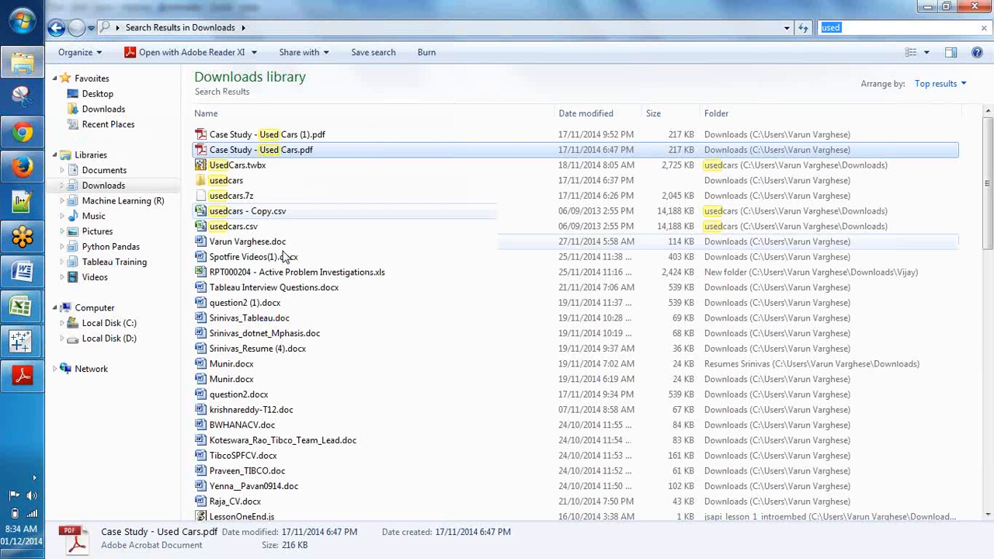
{"action": "left_click", "coordinate": [91, 155]}
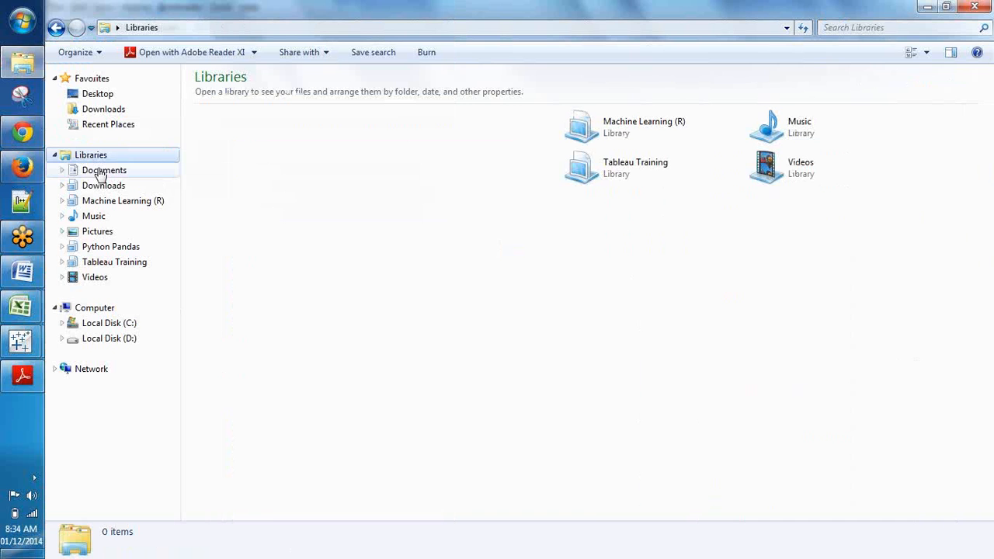
{"action": "left_click", "coordinate": [101, 171]}
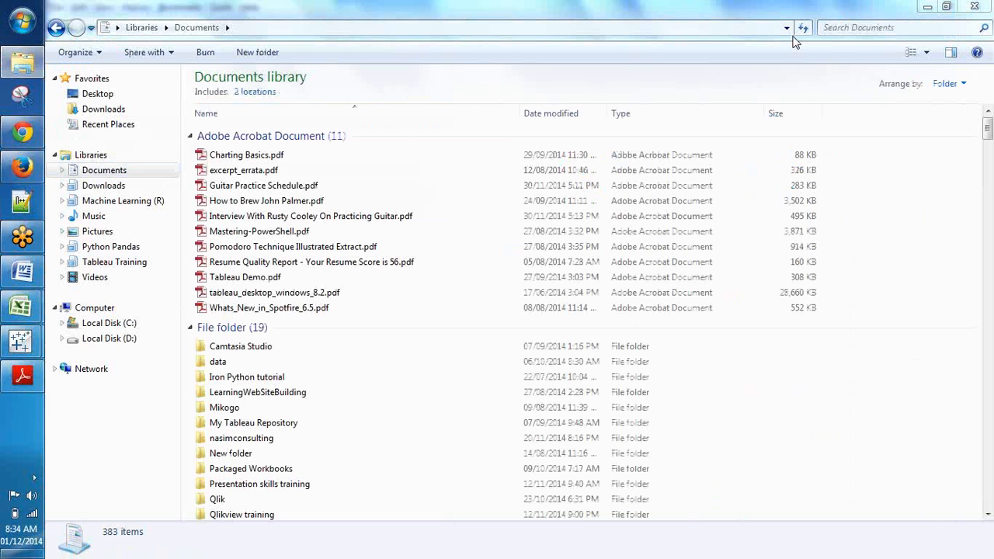
{"action": "left_click", "coordinate": [823, 27]}
{"action": "type", "text": "*.trec"}
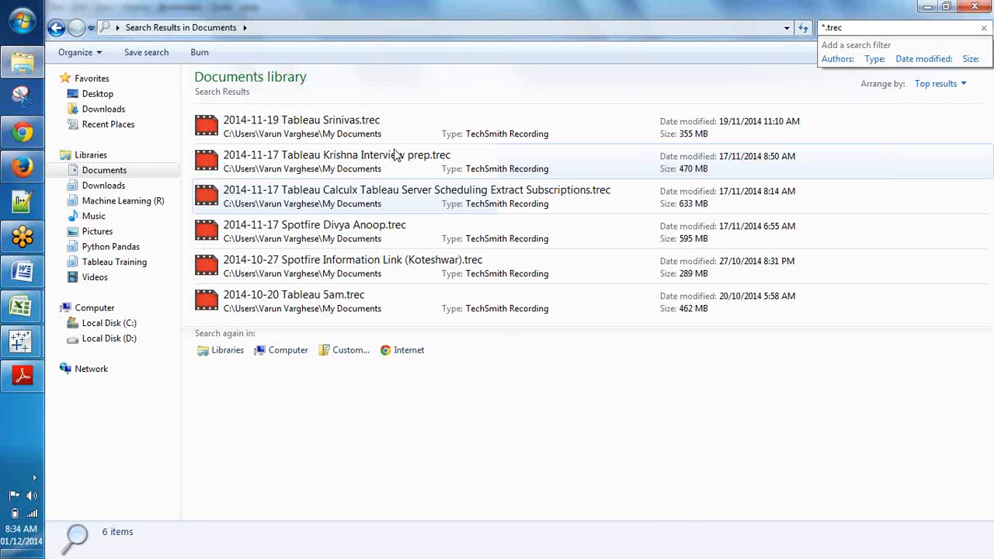
Open the recording "2014-11-17 Tableau Calculx Tableau Server Scheduling Extract Subscriptions.trec" in Camtasia Studio
{"action": "left_click", "coordinate": [361, 128]}
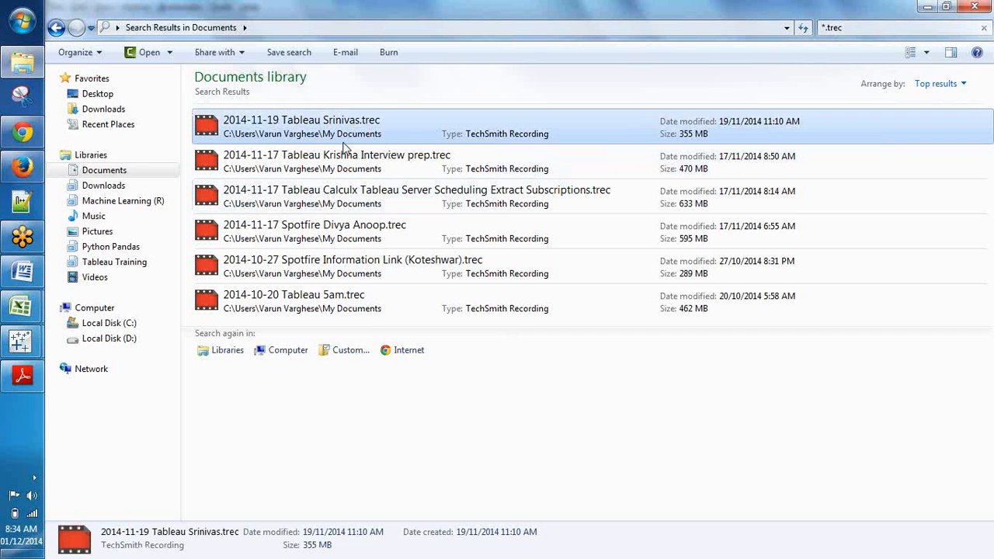
{"action": "left_click", "coordinate": [370, 199]}
{"action": "right_click", "coordinate": [371, 199]}
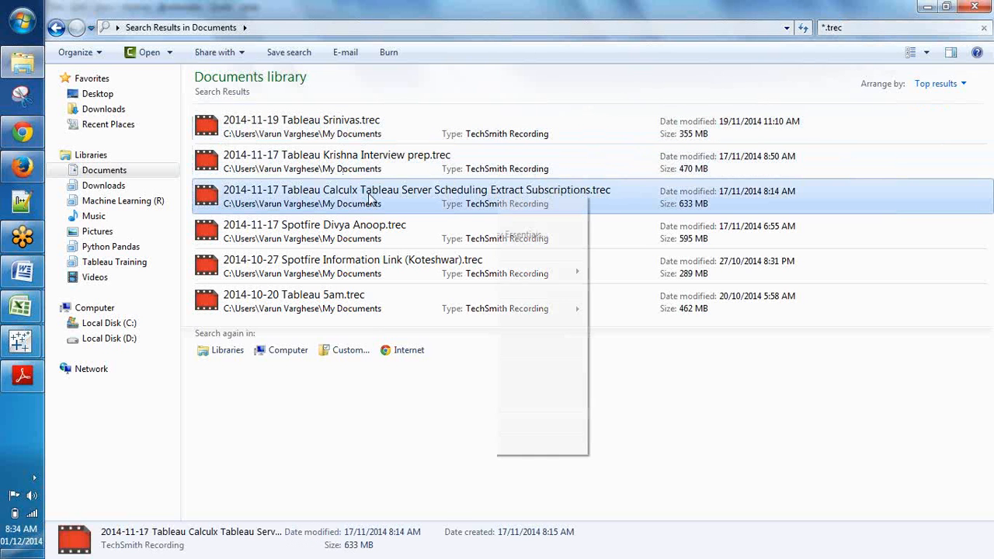
{"action": "left_click", "coordinate": [532, 200]}
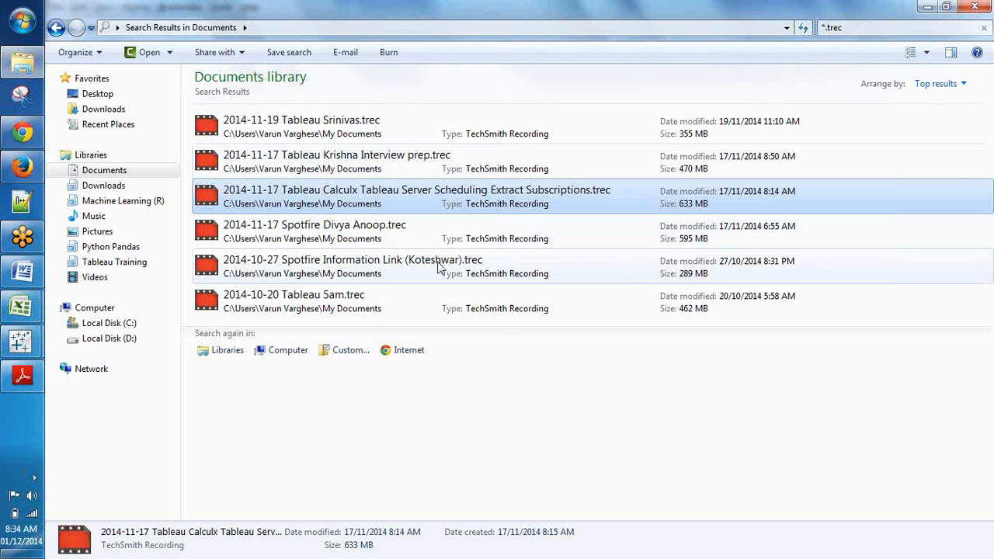
{"action": "double_click", "coordinate": [321, 191]}
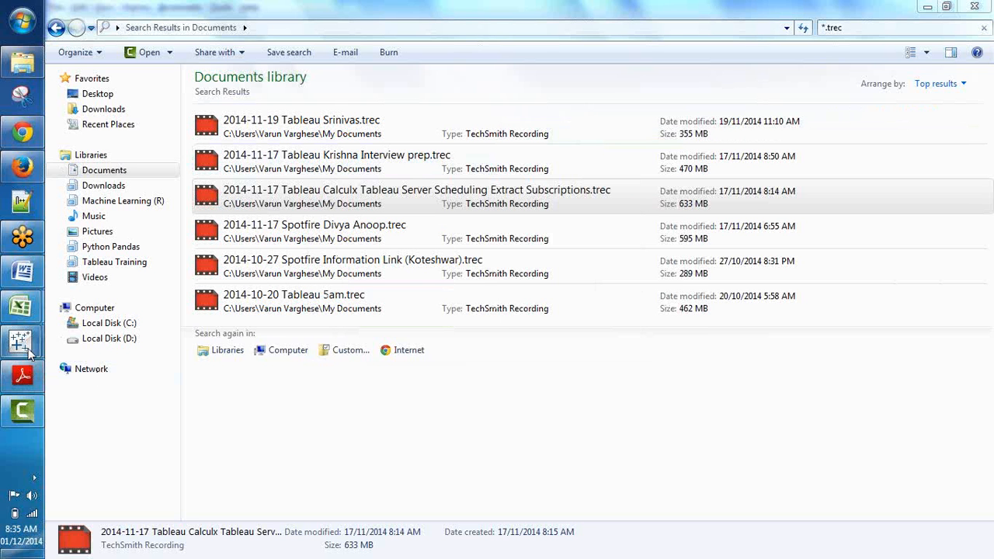
Bring up the Tableau Book2 workbook, then switch to Camtasia Studio and dismiss its upgrade notice
{"action": "mouse_move", "coordinate": [30, 353]}
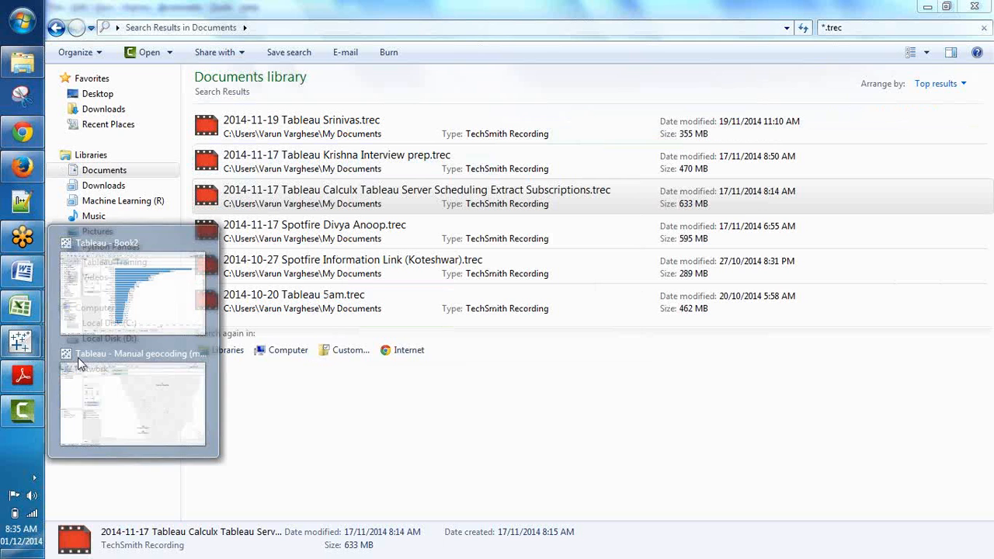
{"action": "left_click", "coordinate": [149, 322]}
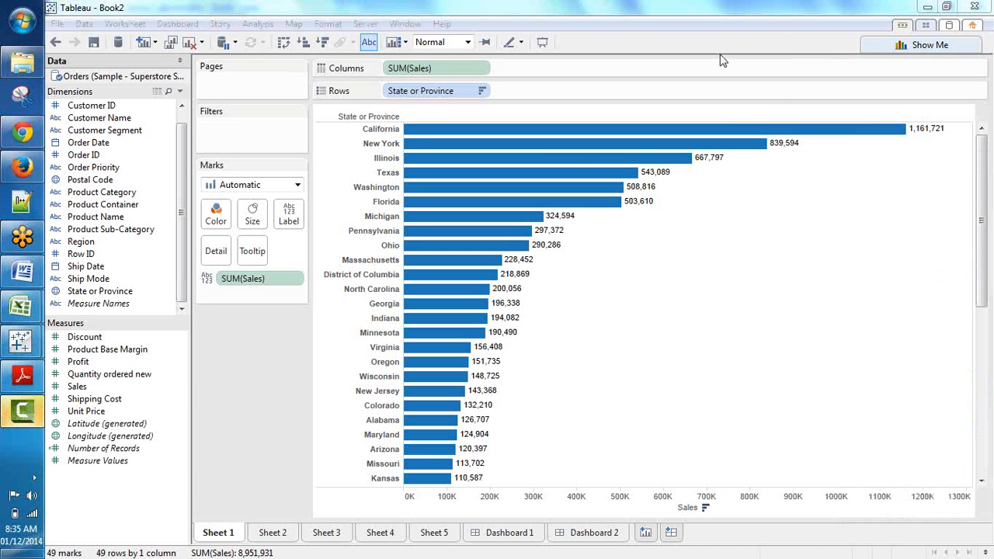
{"action": "left_click", "coordinate": [22, 418]}
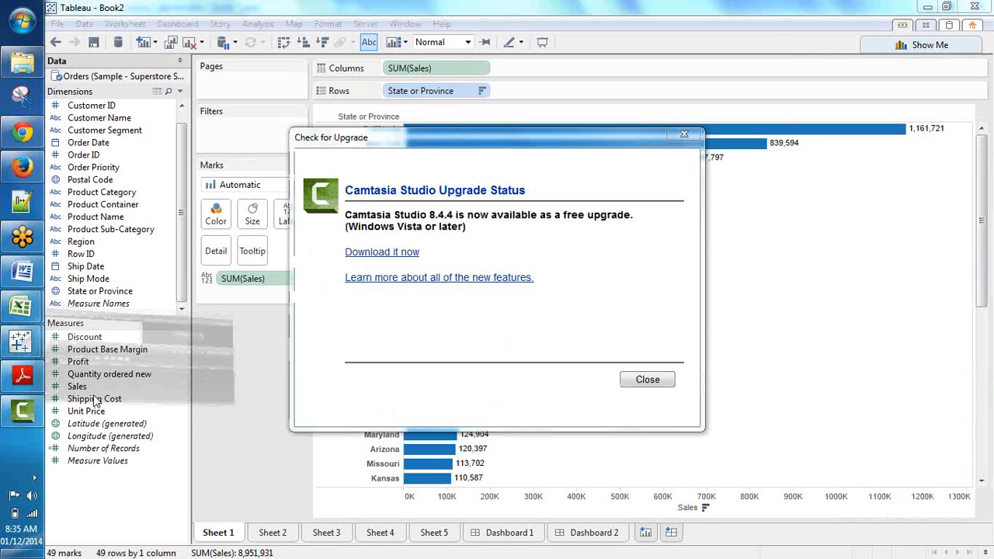
{"action": "left_click", "coordinate": [651, 381]}
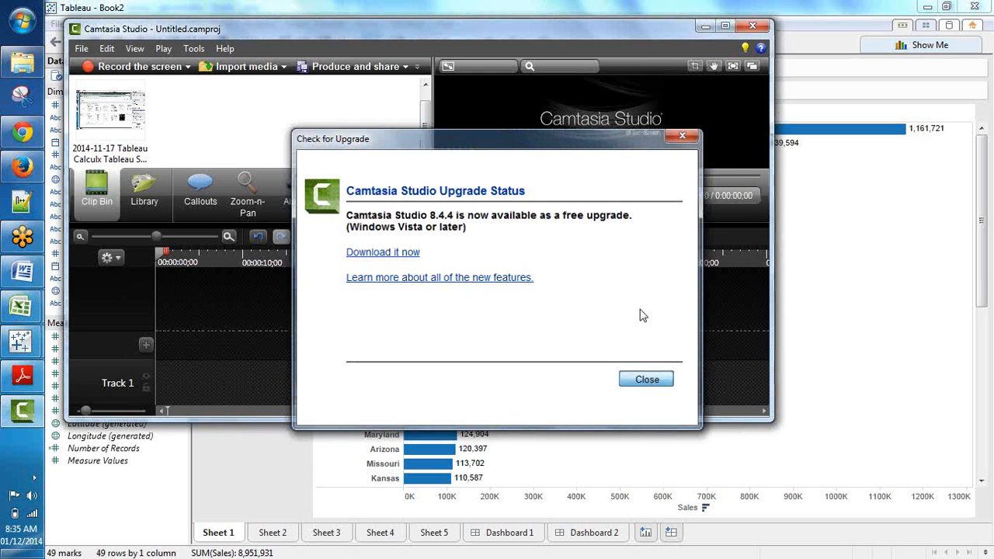
Maximize Camtasia Studio and play the opened recording, skipping ahead to about 3:47 and 7:09 and viewing it full screen
{"action": "left_click", "coordinate": [725, 27]}
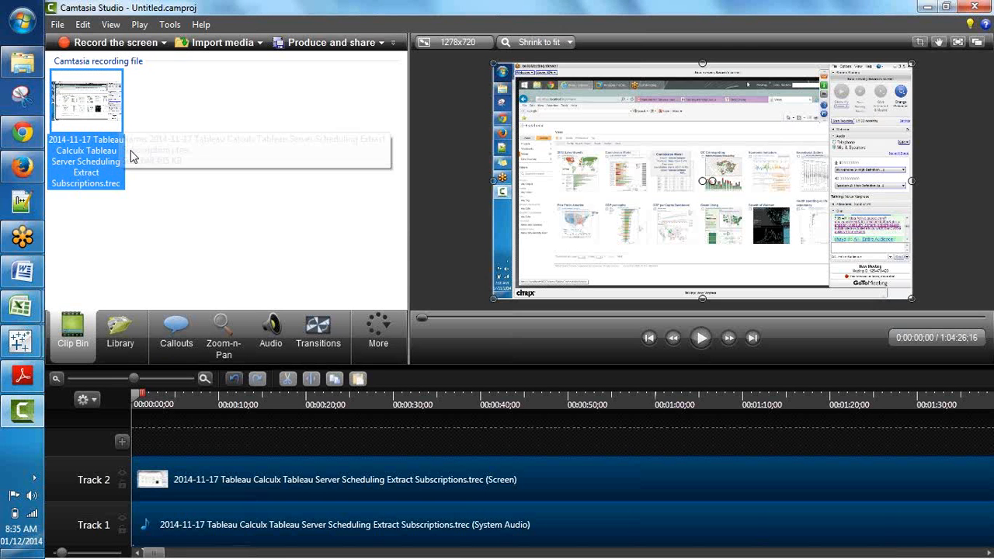
{"action": "left_click", "coordinate": [699, 340]}
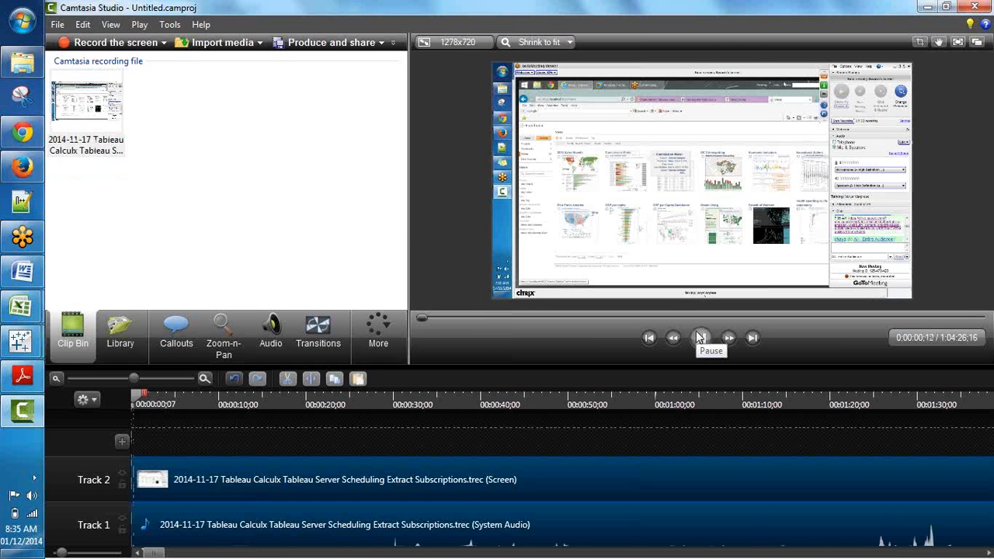
{"action": "left_click", "coordinate": [455, 319]}
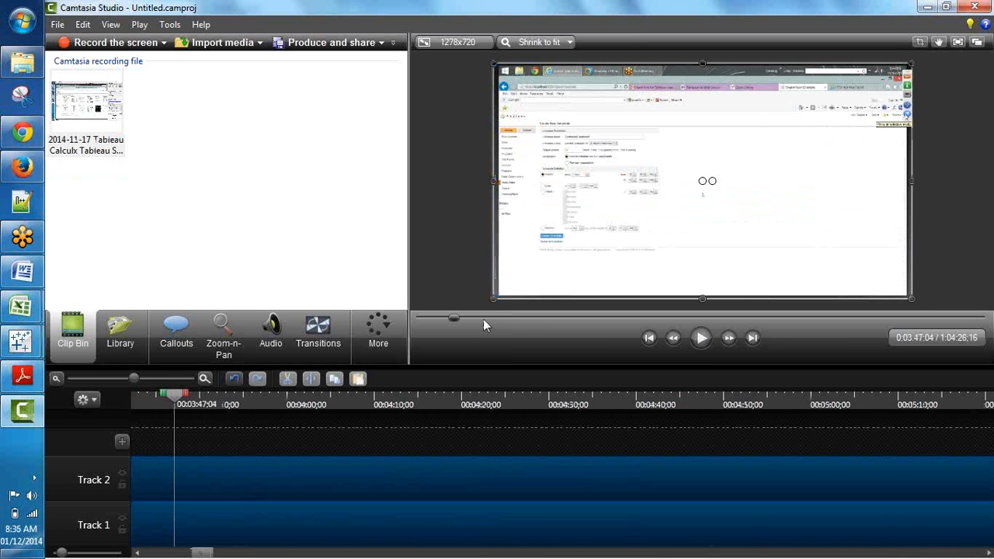
{"action": "left_click", "coordinate": [483, 319]}
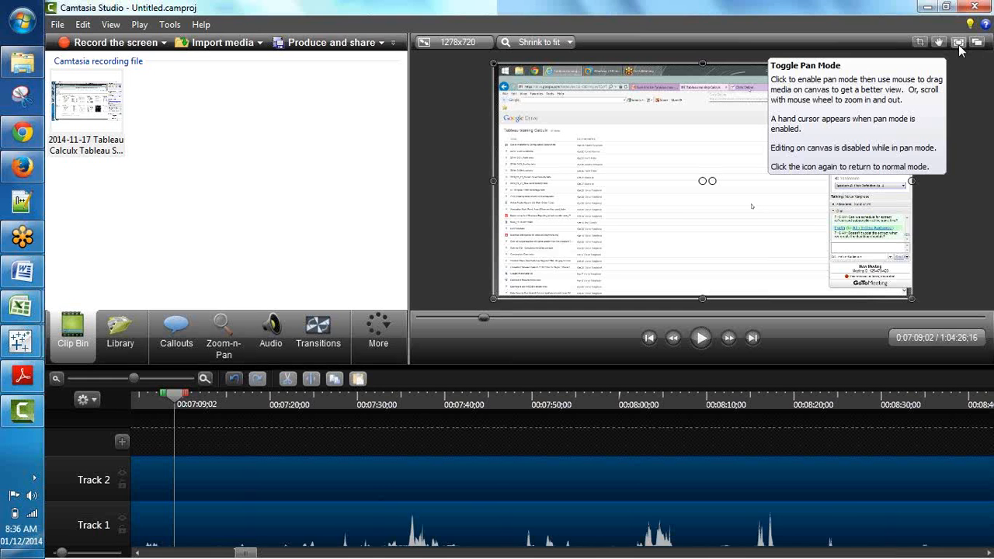
{"action": "left_click", "coordinate": [959, 43]}
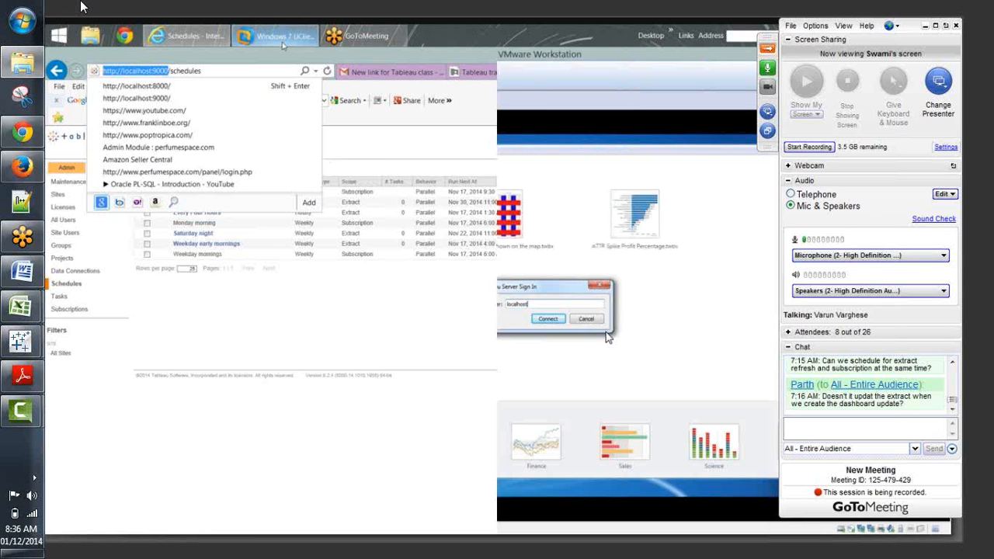
Switch to Google Drive in Firefox and share the Camtasia Studio folder with a participant's e-mail address, giving Can view access
{"action": "right_click", "coordinate": [26, 414]}
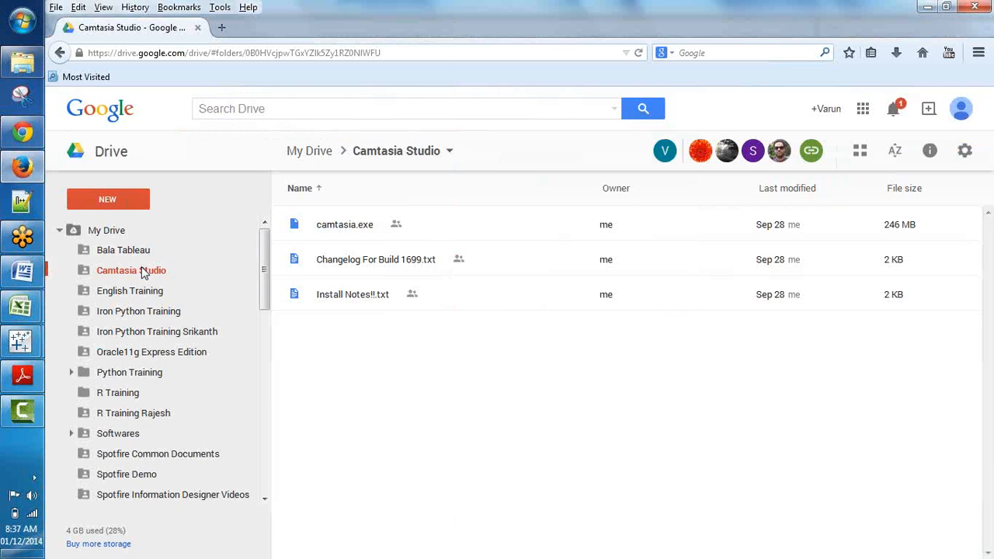
{"action": "right_click", "coordinate": [141, 268]}
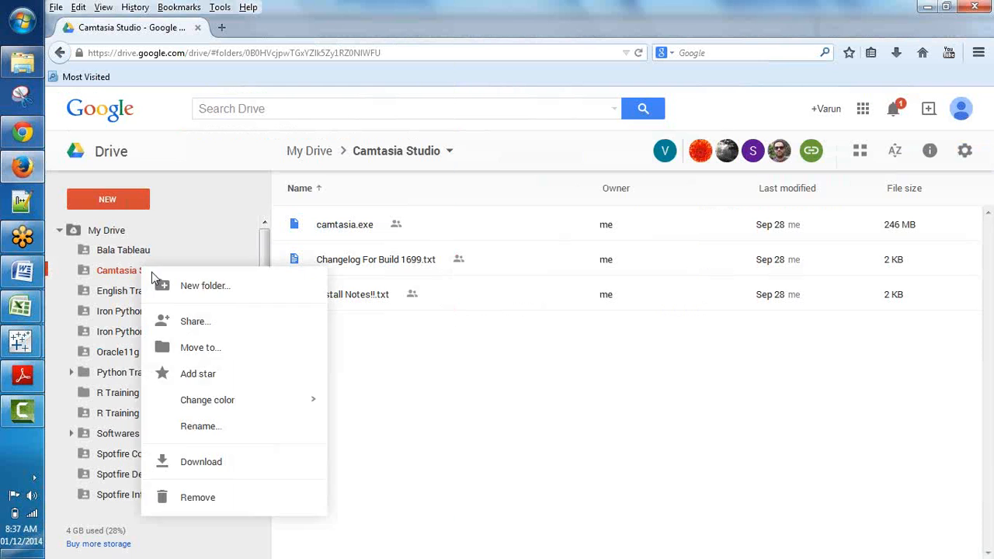
{"action": "left_click", "coordinate": [167, 283]}
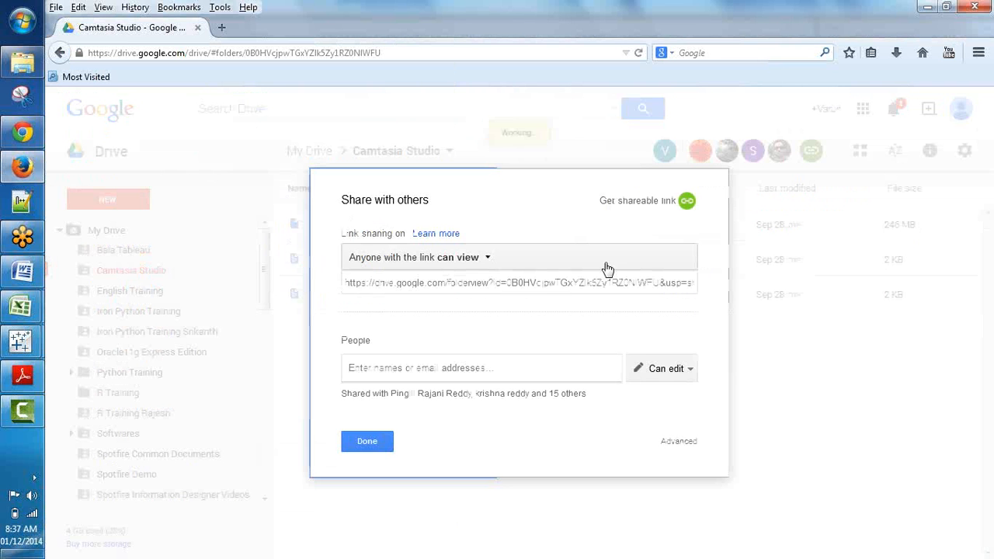
{"action": "left_click", "coordinate": [661, 368]}
{"action": "left_click", "coordinate": [637, 418]}
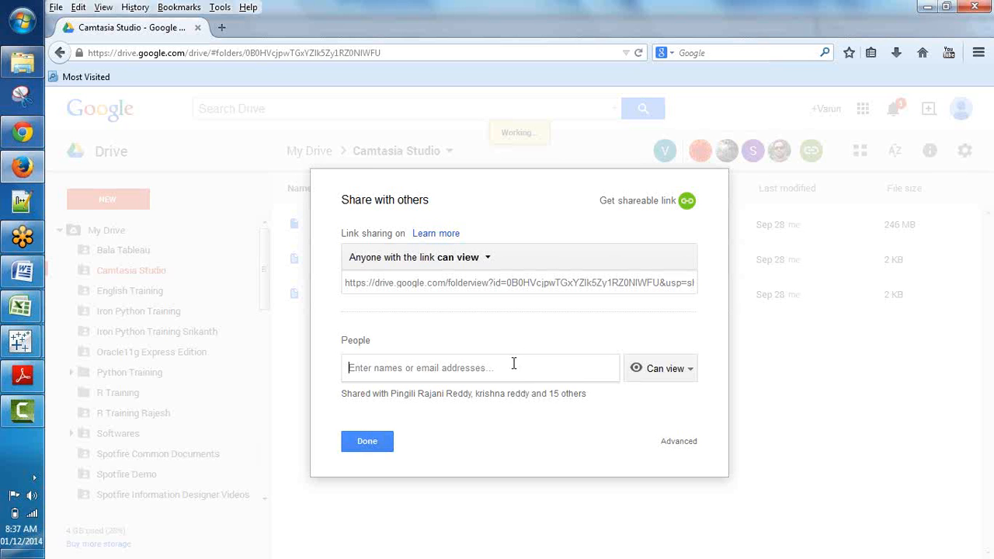
{"action": "type", "text": "pin"}
{"action": "key", "text": "Return"}
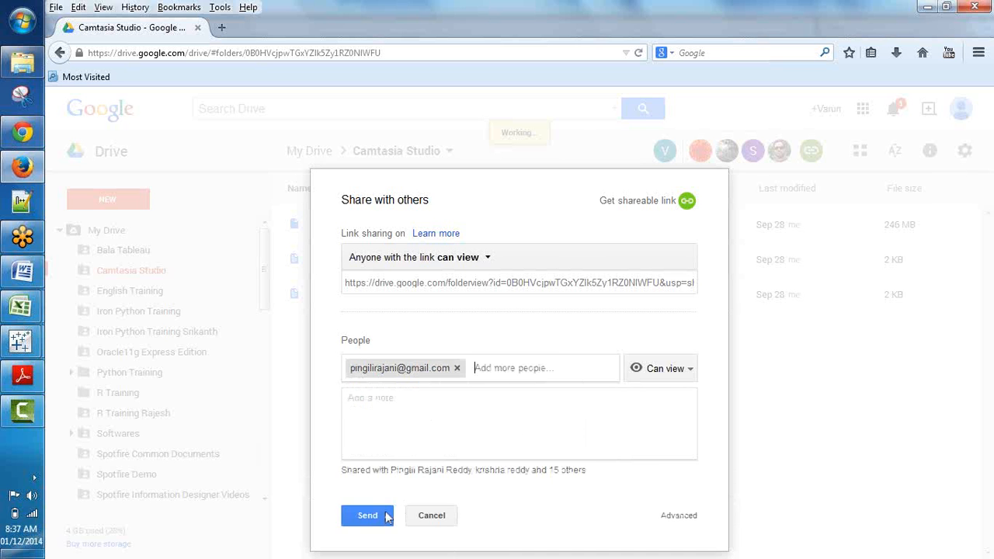
{"action": "left_click", "coordinate": [386, 515]}
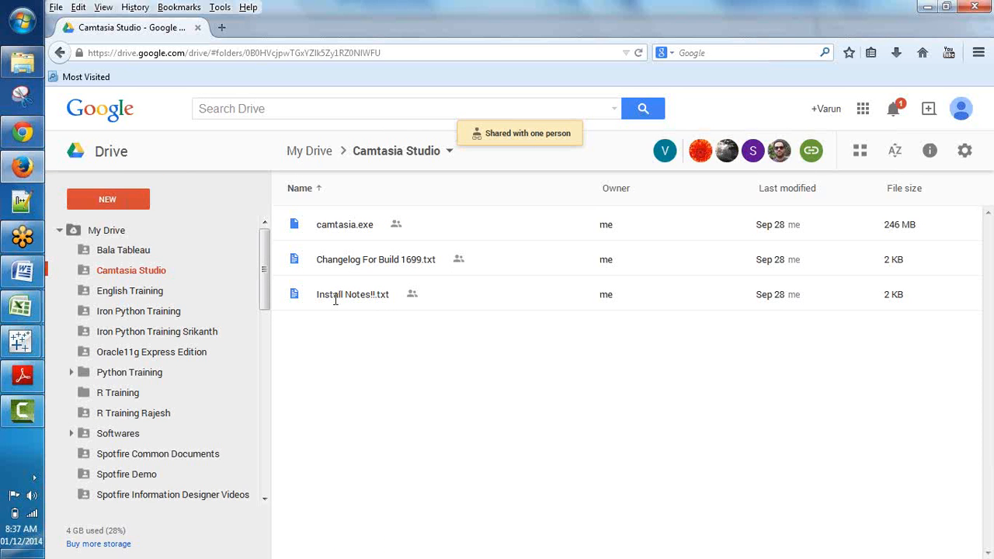
Open Install Notes!!.txt from the Camtasia Studio folder, read the installation process, and highlight the path C:\Windows\System32\drivers\etc
{"action": "left_click", "coordinate": [335, 304]}
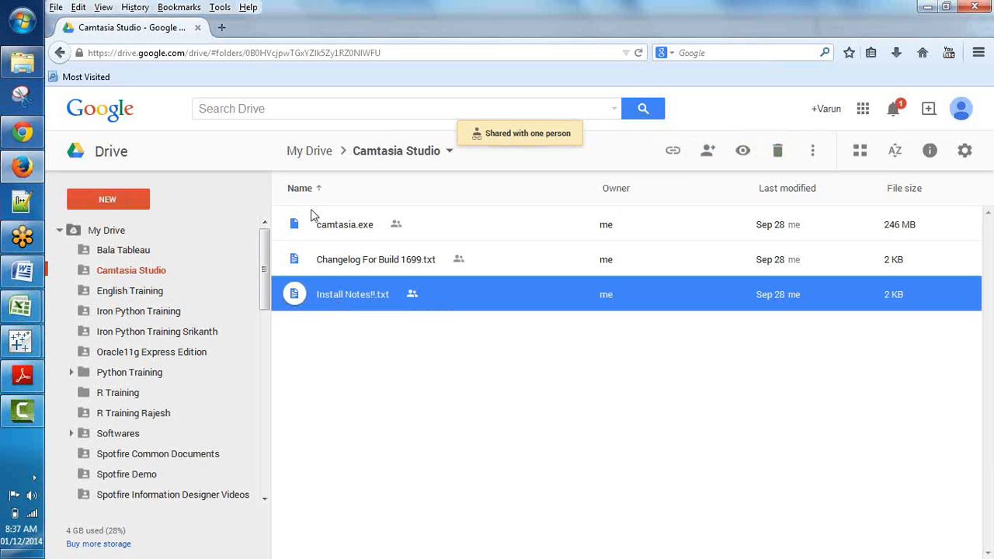
{"action": "double_click", "coordinate": [309, 297]}
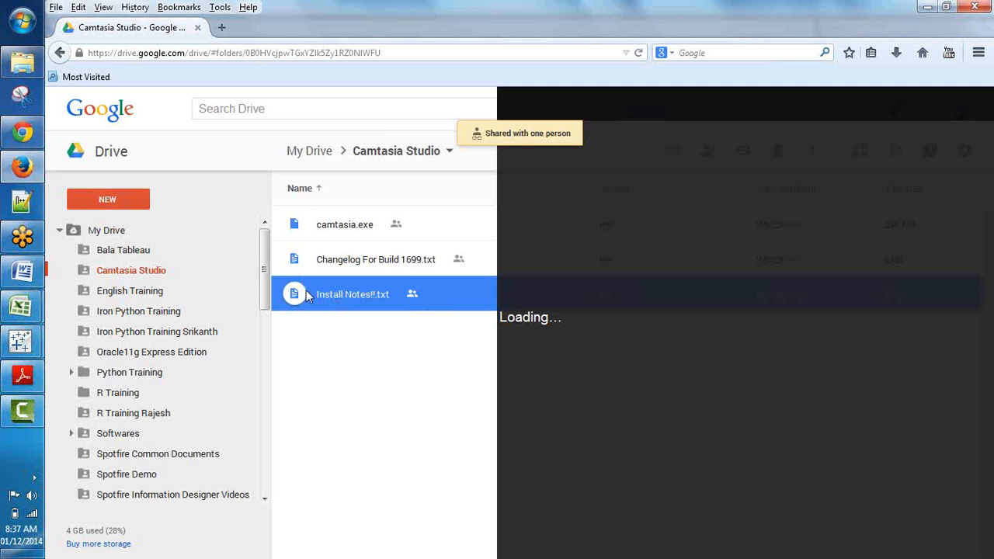
{"action": "key", "text": "Escape"}
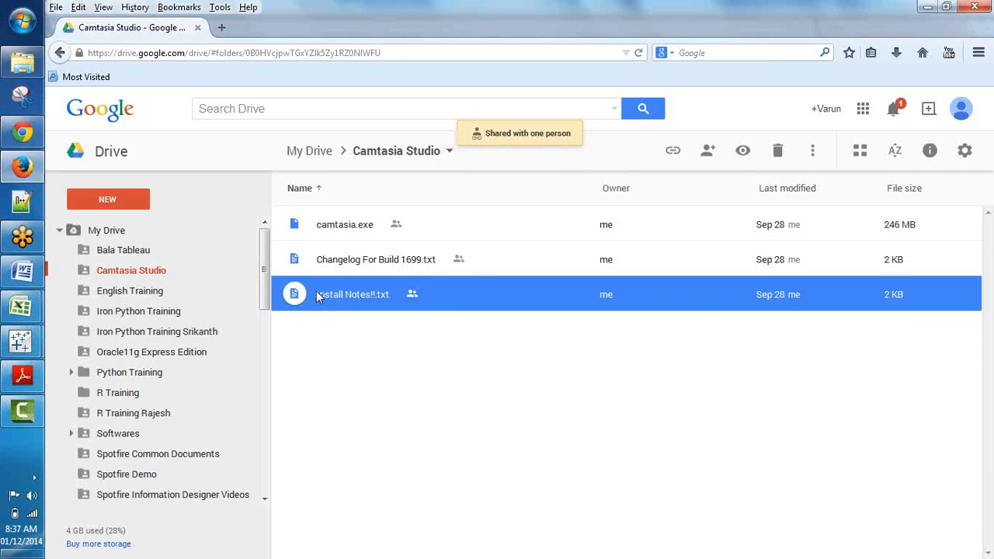
{"action": "double_click", "coordinate": [314, 298]}
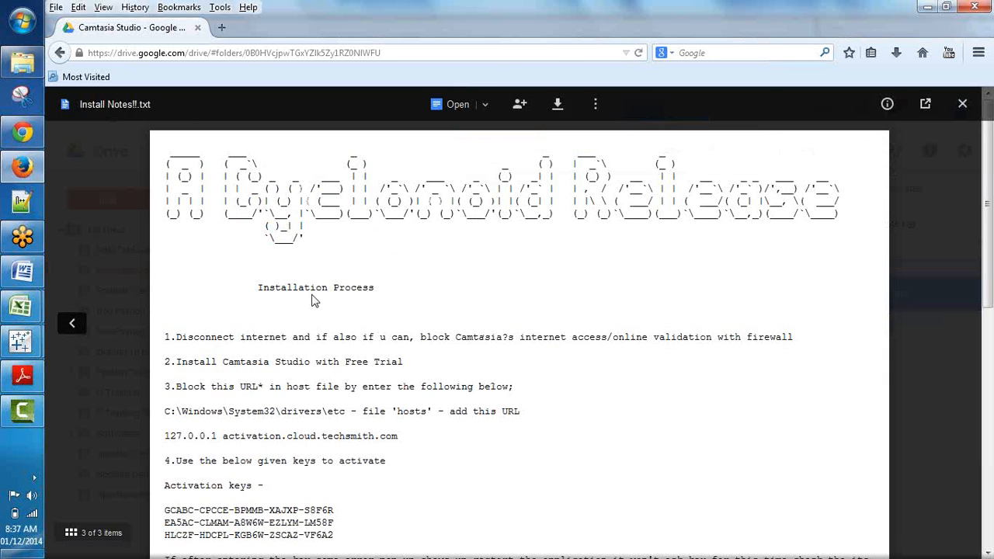
{"action": "scroll", "coordinate": [332, 373], "scroll_direction": "down", "scroll_amount": 2}
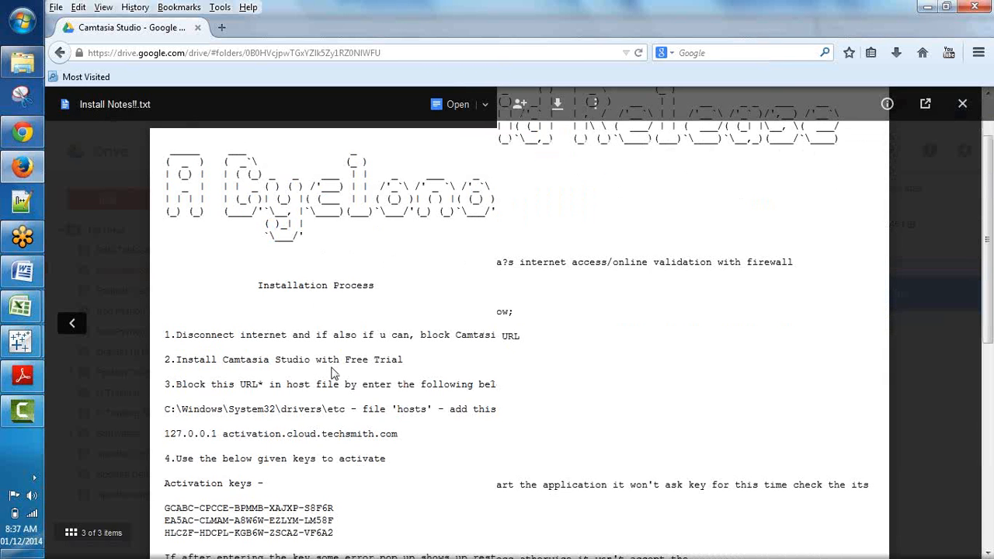
{"action": "scroll", "coordinate": [233, 363], "scroll_direction": "down", "scroll_amount": 2}
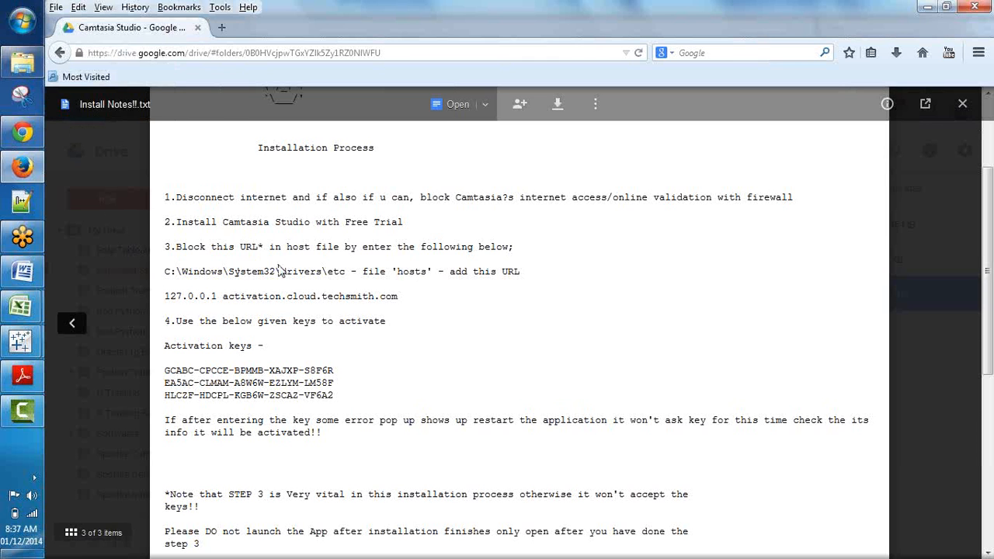
{"action": "left_click_drag", "start_coordinate": [164, 271], "coordinate": [346, 276]}
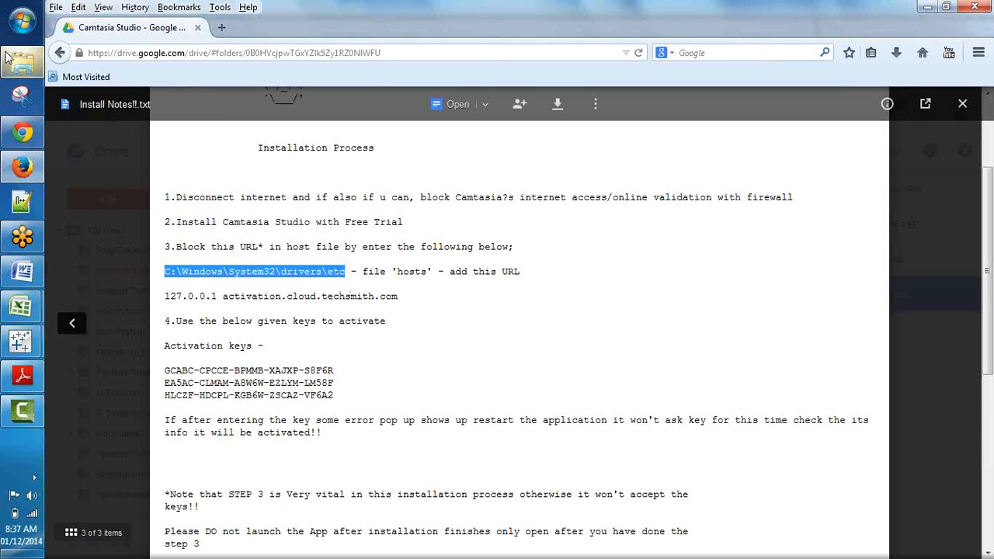
Open the folder C:\Windows\System32\drivers\etc through the Windows Run command
{"action": "mouse_move", "coordinate": [6, 58]}
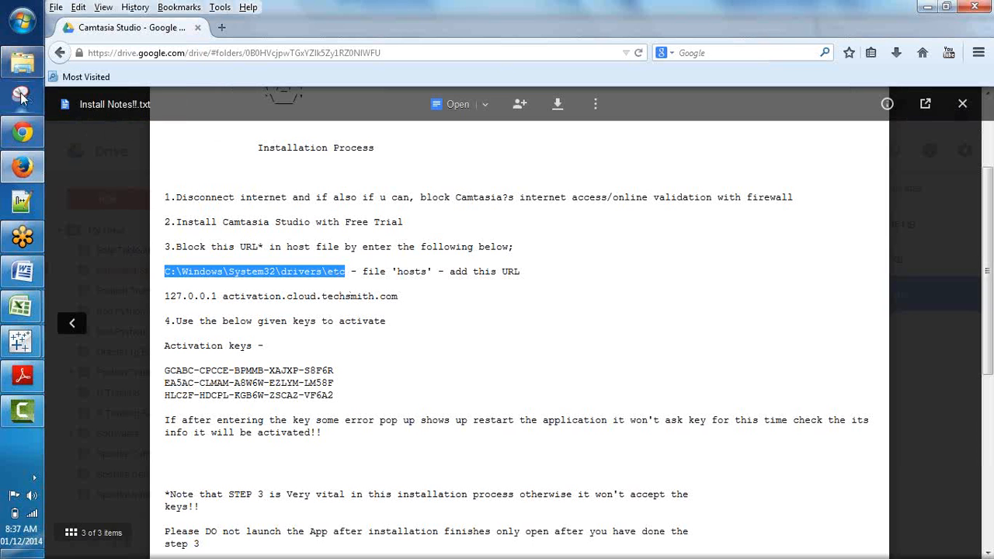
{"action": "key", "text": "super+r"}
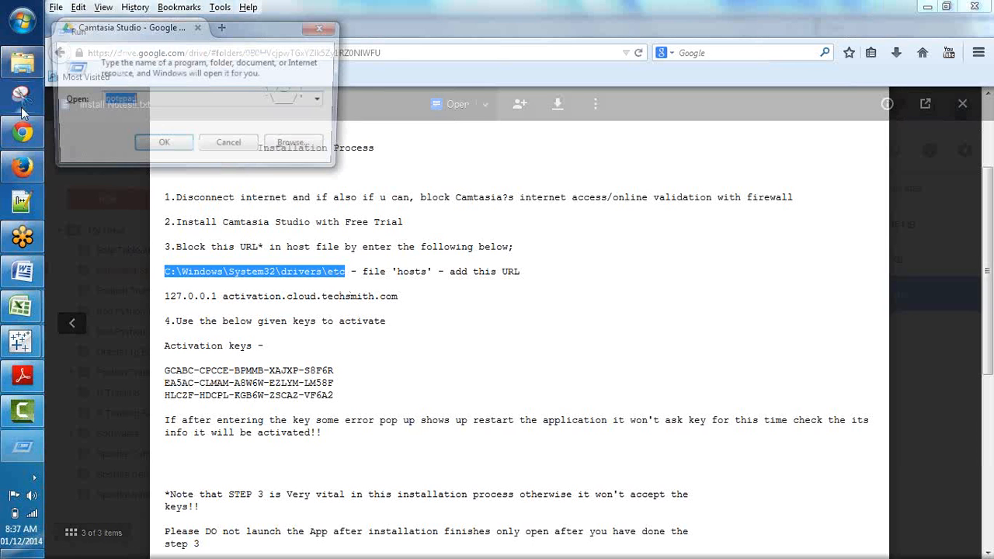
{"action": "type", "text": "c:\\windows"}
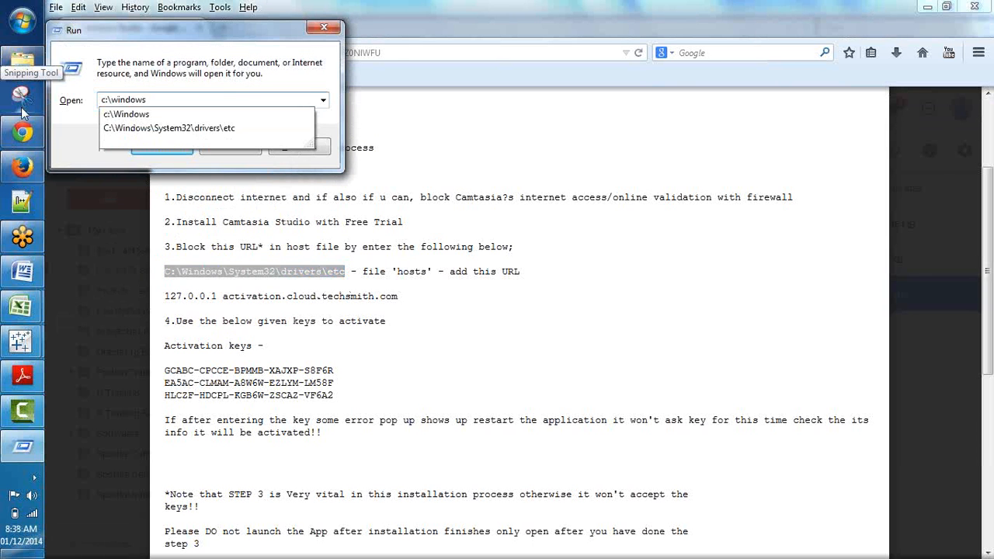
{"action": "key", "text": "Down"}
{"action": "key", "text": "Down"}
{"action": "key", "text": "Return"}
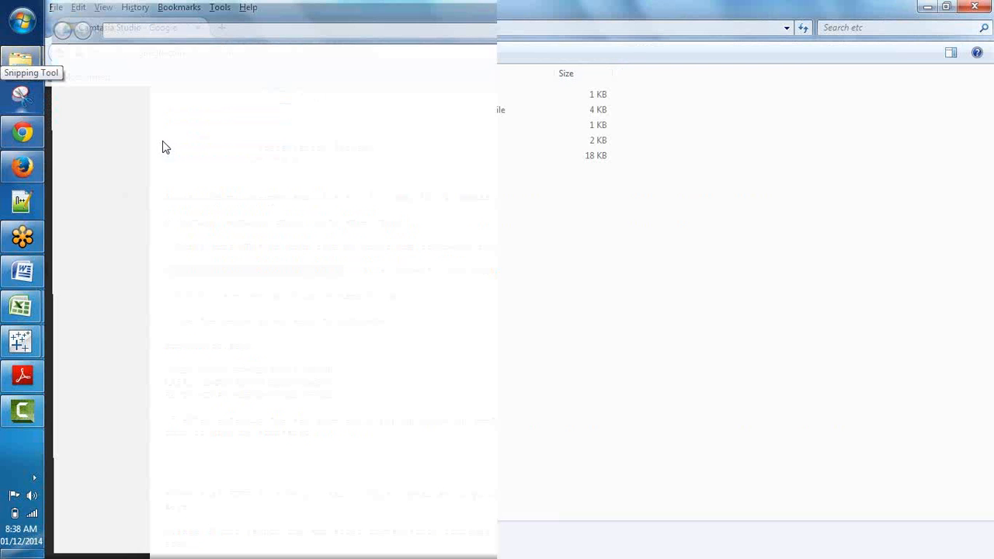
Examine the security permissions of the Users group on the hosts file, and close its properties
{"action": "left_click", "coordinate": [218, 98]}
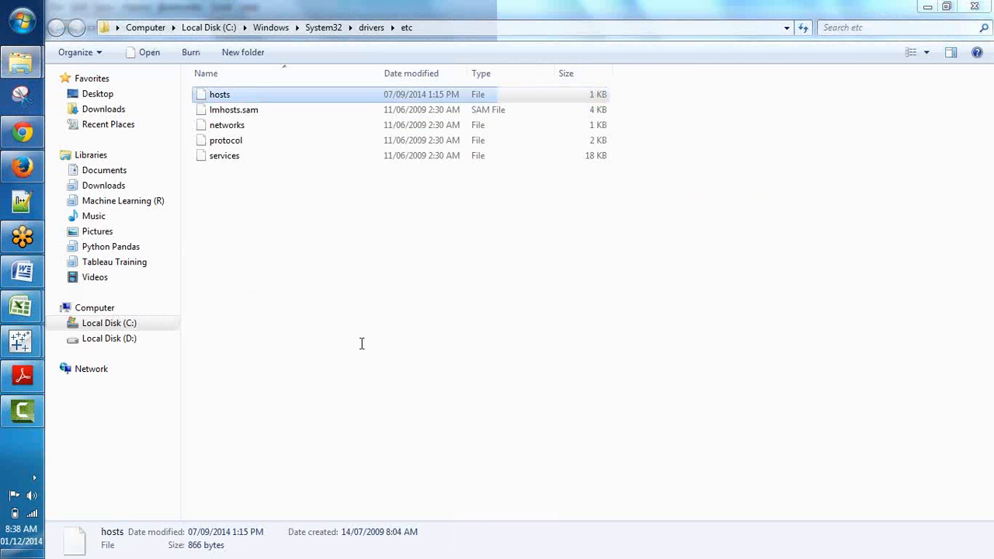
{"action": "key", "text": "alt+Return"}
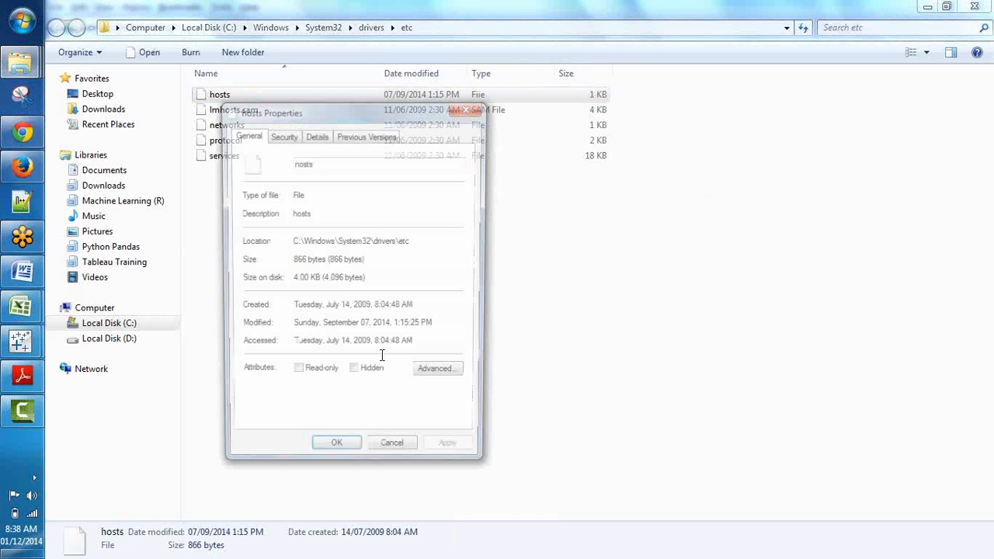
{"action": "left_click", "coordinate": [281, 135]}
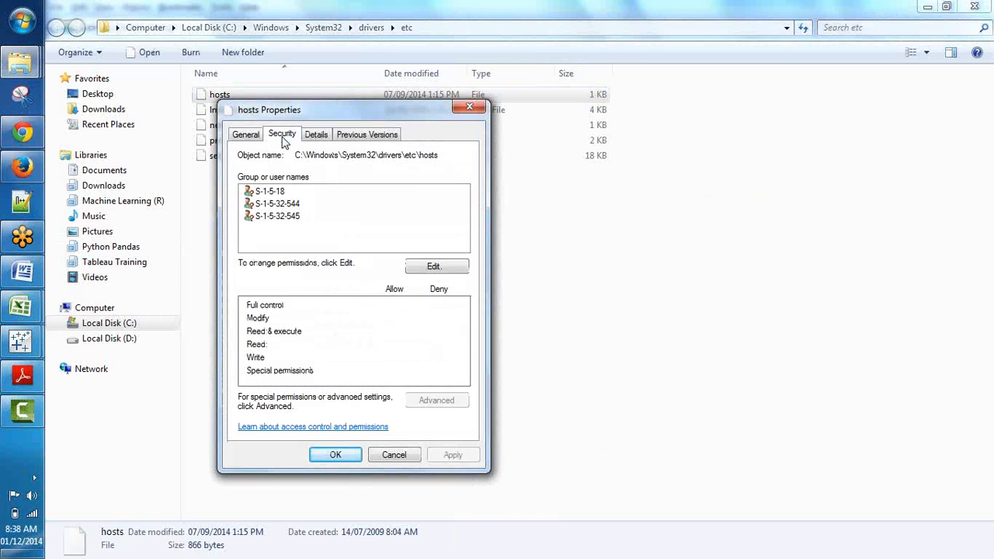
{"action": "left_click", "coordinate": [436, 266]}
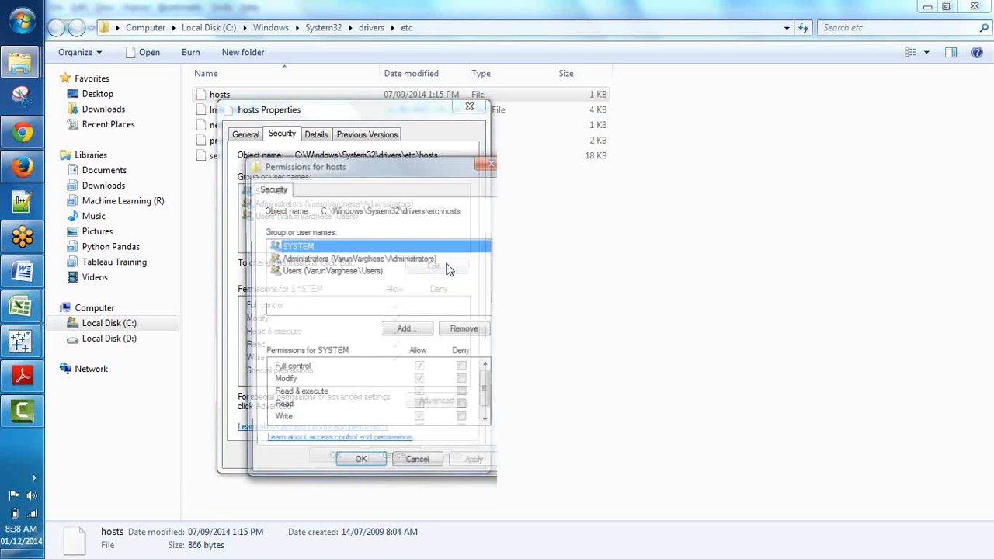
{"action": "left_click", "coordinate": [346, 272]}
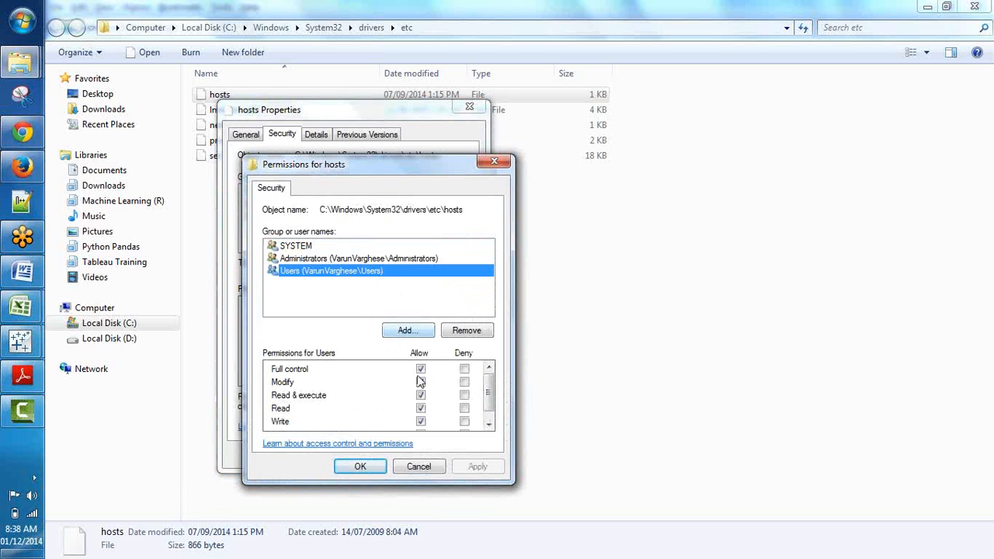
{"action": "left_click", "coordinate": [374, 471]}
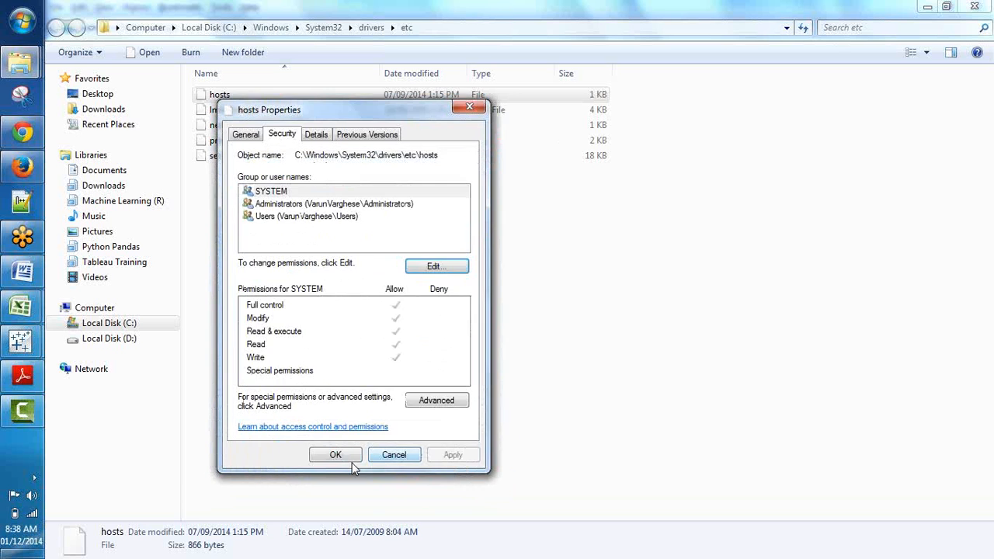
{"action": "left_click", "coordinate": [352, 463]}
Open the hosts file in a maximized Notepad to view its last entry, and close Notepad and the etc folder
{"action": "right_click", "coordinate": [228, 99]}
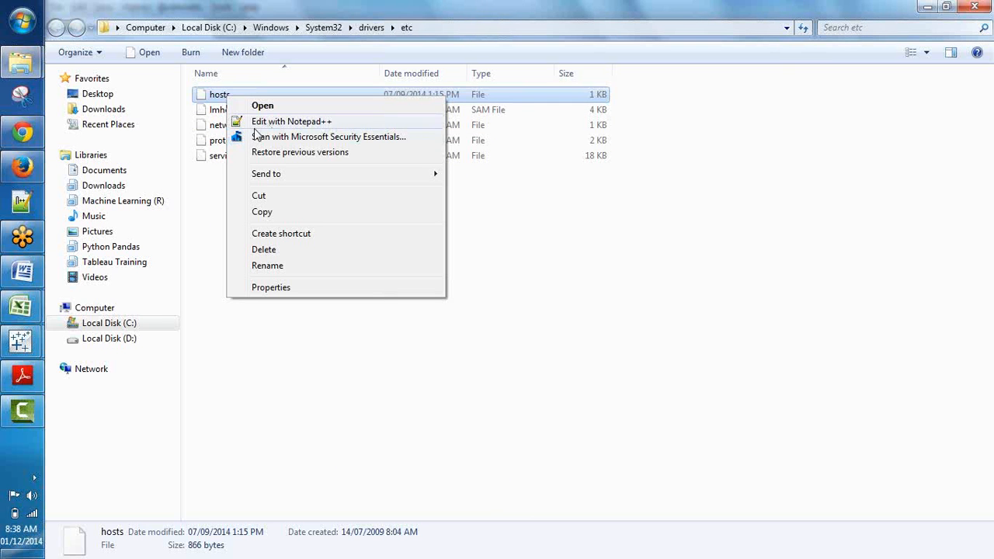
{"action": "left_click", "coordinate": [21, 27]}
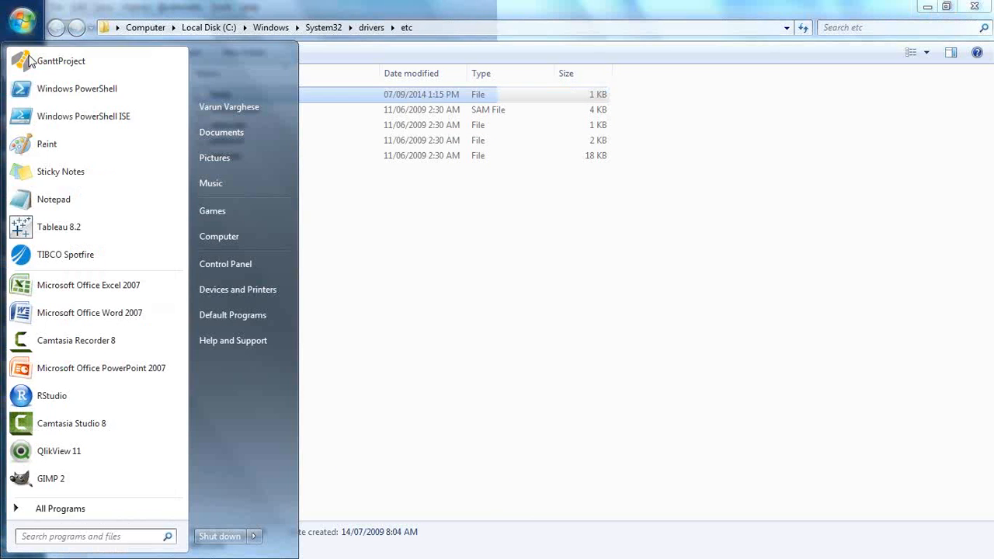
{"action": "left_click", "coordinate": [122, 190]}
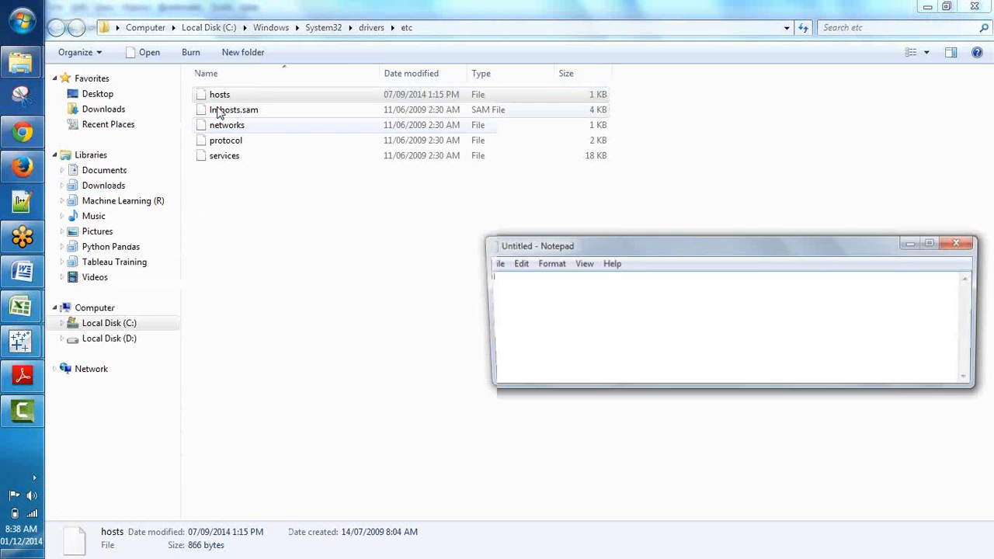
{"action": "left_click_drag", "start_coordinate": [220, 112], "coordinate": [575, 253]}
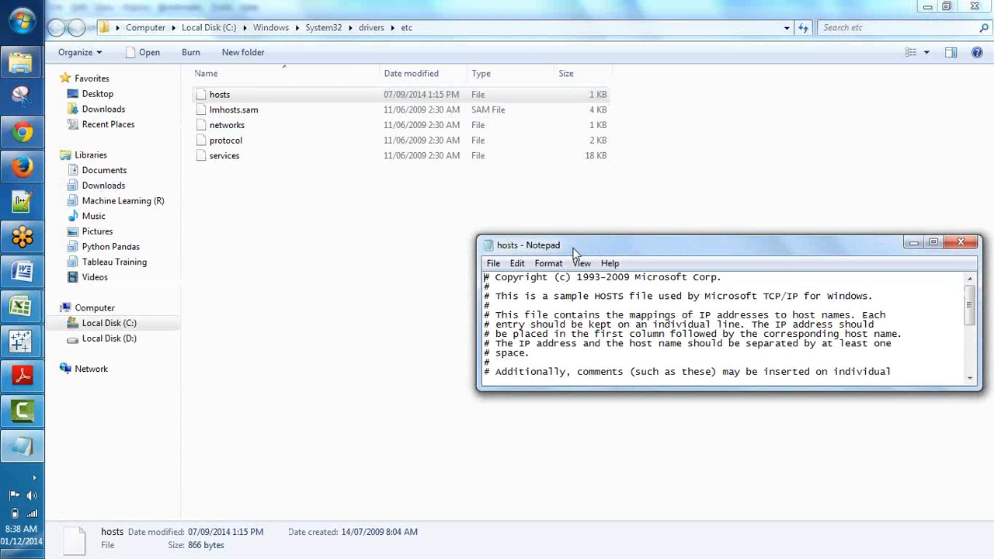
{"action": "double_click", "coordinate": [575, 252]}
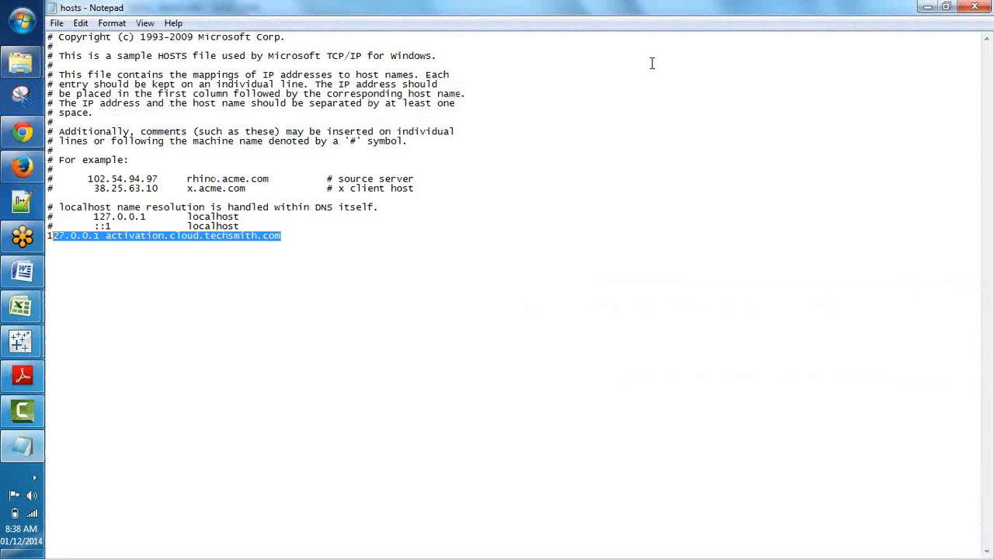
{"action": "left_click", "coordinate": [975, 7]}
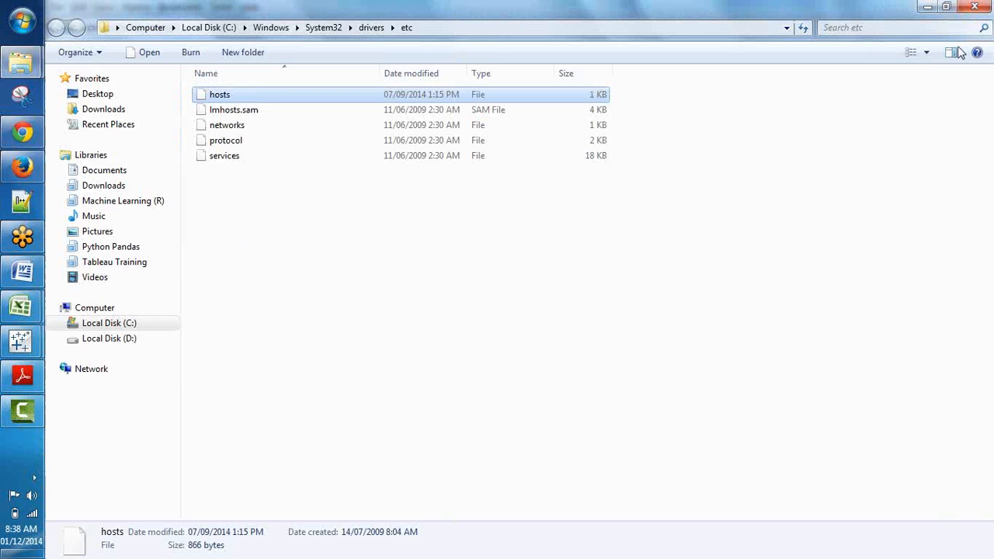
{"action": "left_click", "coordinate": [977, 6]}
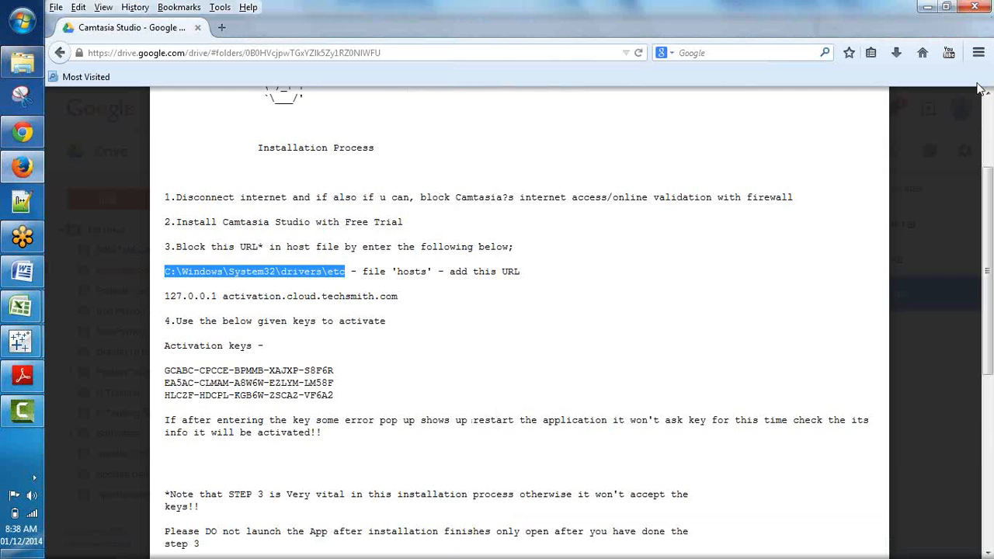
Close the preview of Install Notes!!.txt and return to the Camtasia Studio folder's file list
{"action": "mouse_move", "coordinate": [948, 135]}
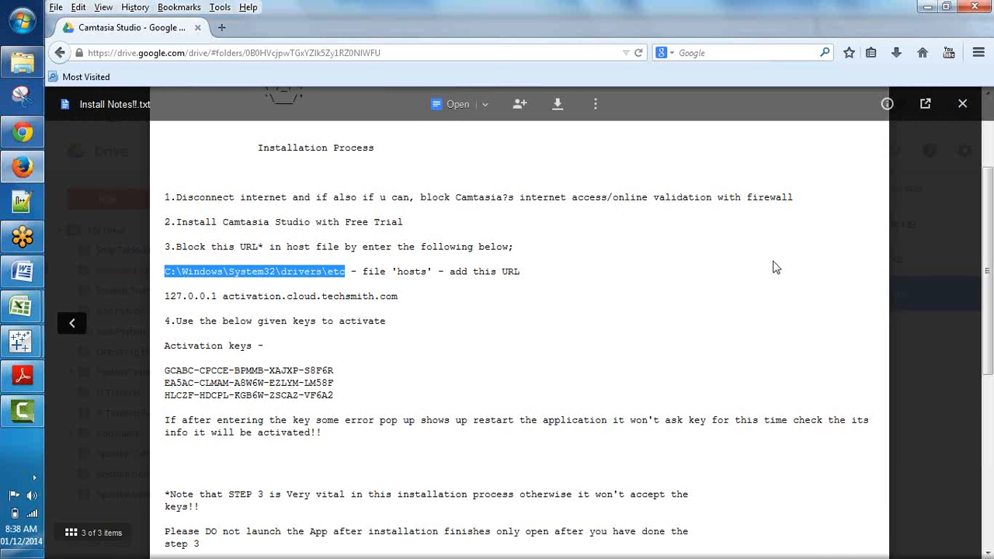
{"action": "scroll", "coordinate": [848, 190], "scroll_direction": "up", "scroll_amount": 2}
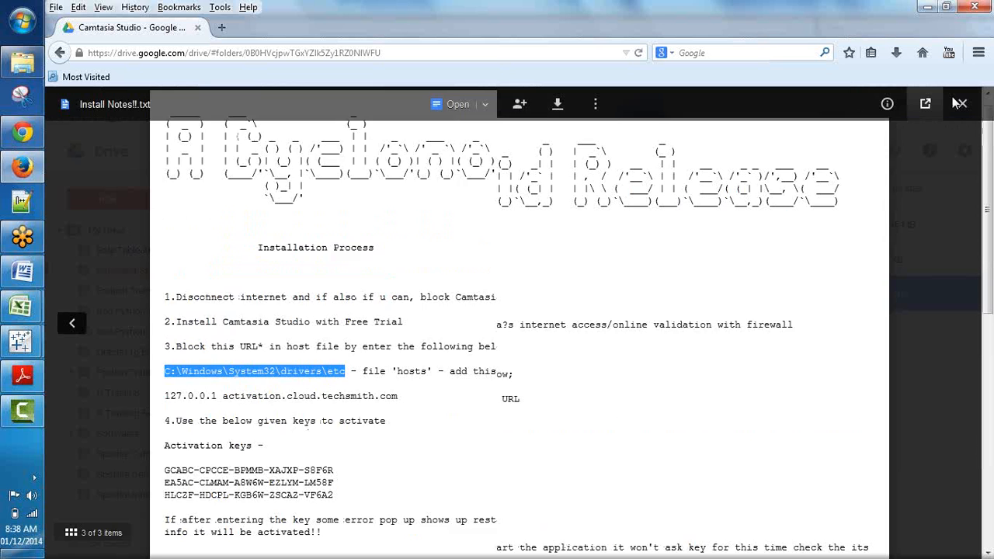
{"action": "left_click", "coordinate": [896, 135]}
{"action": "left_click", "coordinate": [897, 135]}
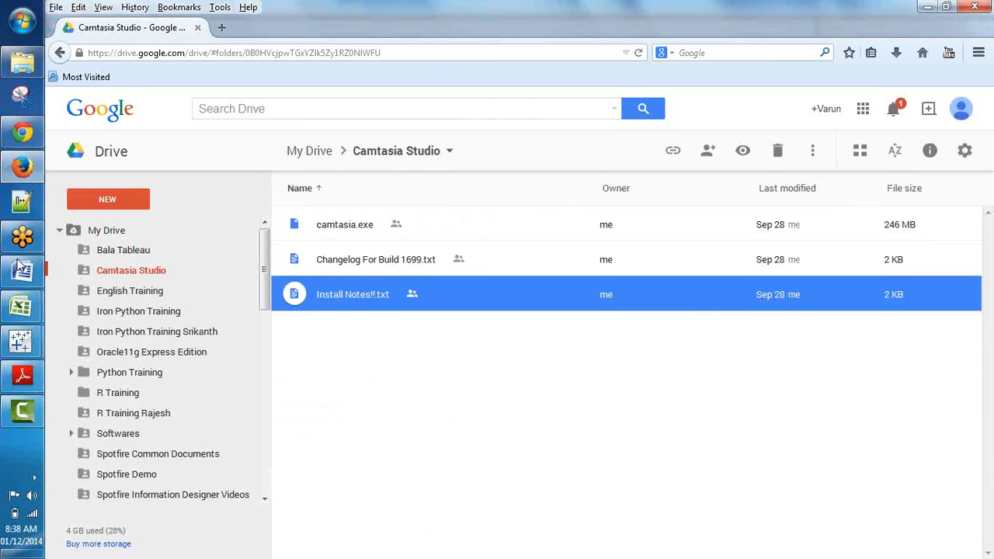
Review the state-wise sales chart in Tableau's Book2 workbook, and highlight the Top N product sales requirement in Word's Dashboard Requirements.docx
{"action": "mouse_move", "coordinate": [34, 339]}
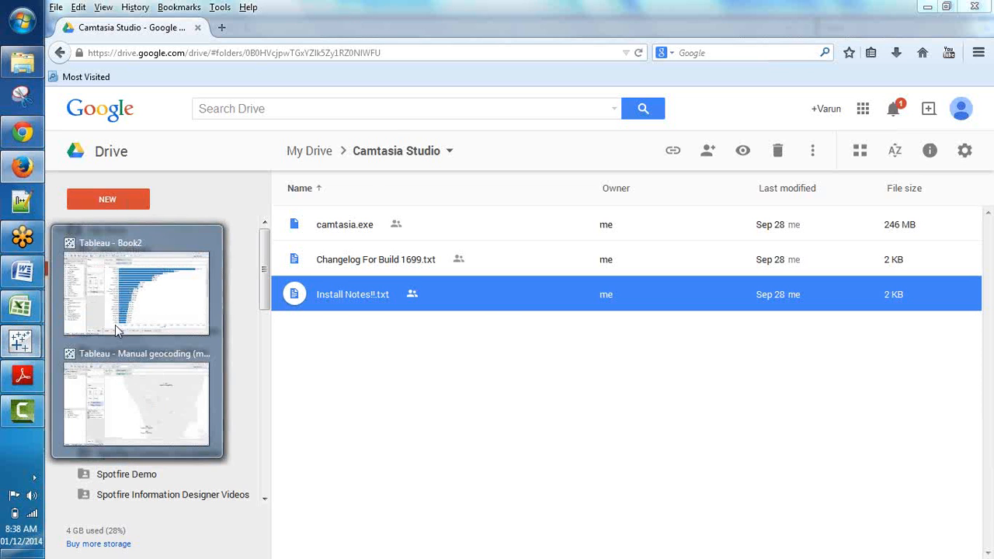
{"action": "left_click", "coordinate": [117, 330]}
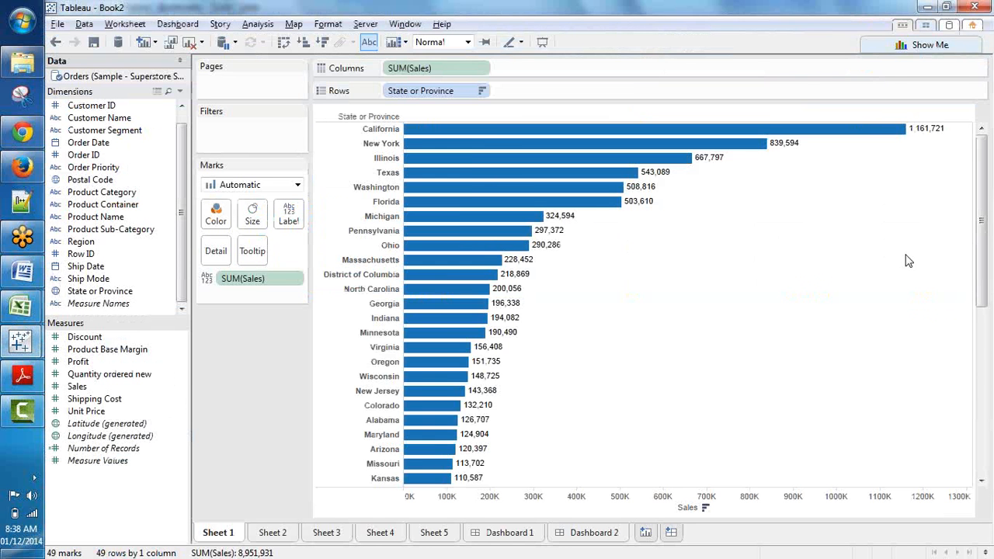
{"action": "scroll", "coordinate": [906, 260], "scroll_direction": "down", "scroll_amount": 8}
{"action": "scroll", "coordinate": [965, 414], "scroll_direction": "up", "scroll_amount": 8}
{"action": "left_click", "coordinate": [23, 271]}
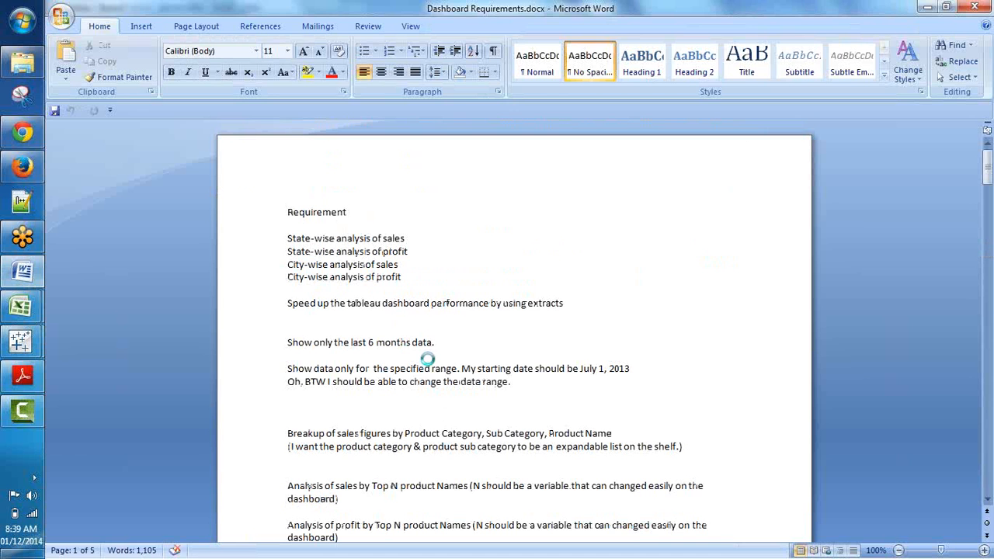
{"action": "left_click_drag", "start_coordinate": [344, 500], "coordinate": [312, 487]}
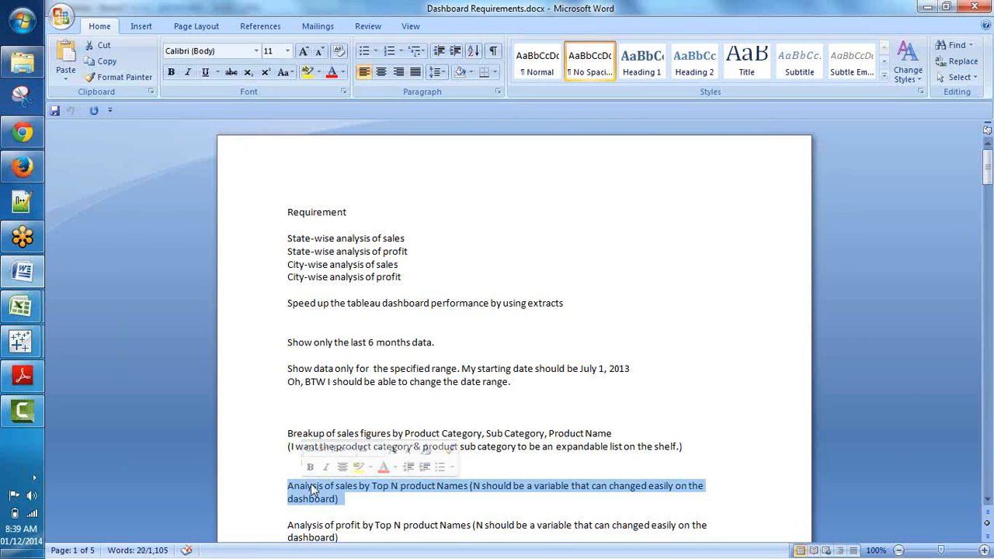
In Tableau's Book2 workbook, build a new worksheet with a descending bar chart of Sales by Product Name, labelled with the Sales sums
{"action": "left_click", "coordinate": [34, 339]}
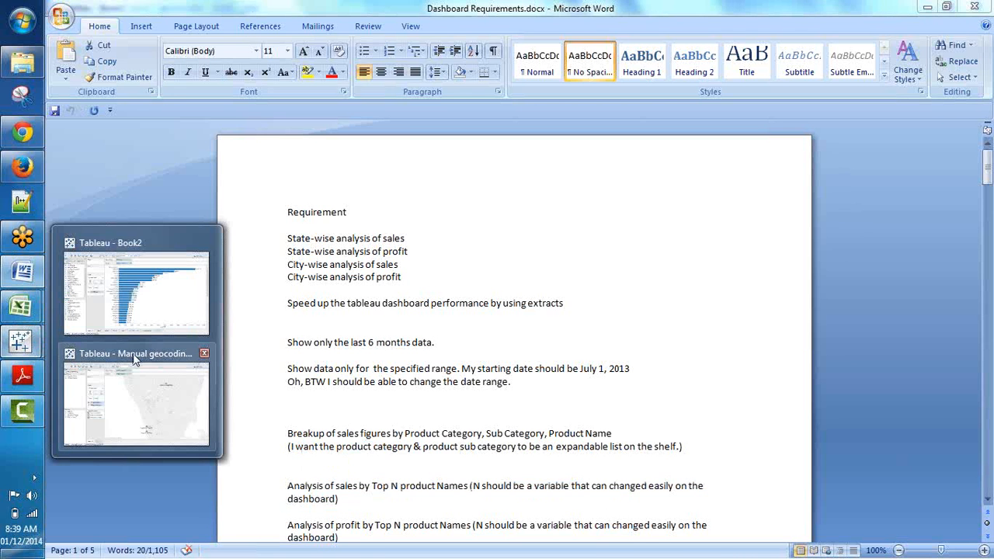
{"action": "left_click", "coordinate": [140, 328]}
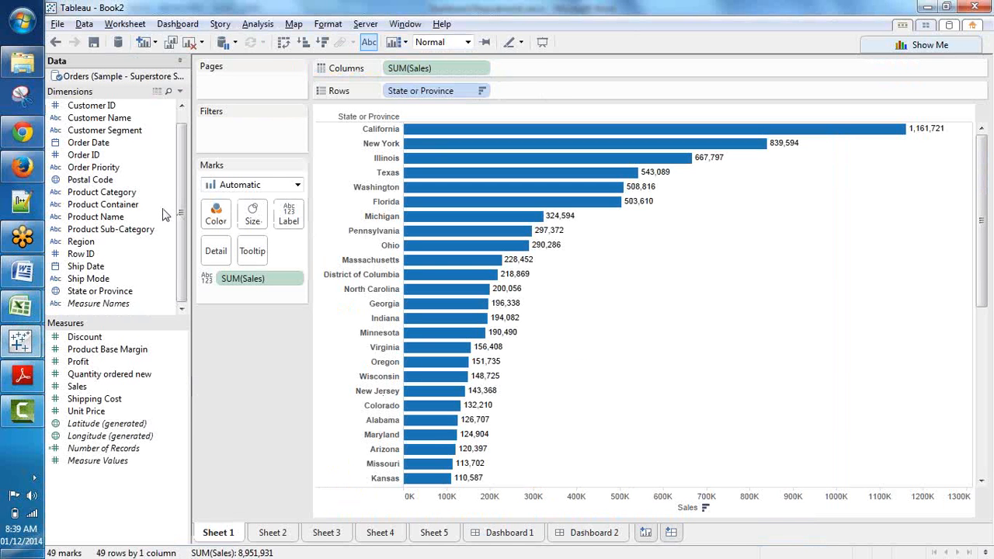
{"action": "key", "text": "ctrl+m"}
{"action": "left_click_drag", "start_coordinate": [131, 218], "coordinate": [435, 73]}
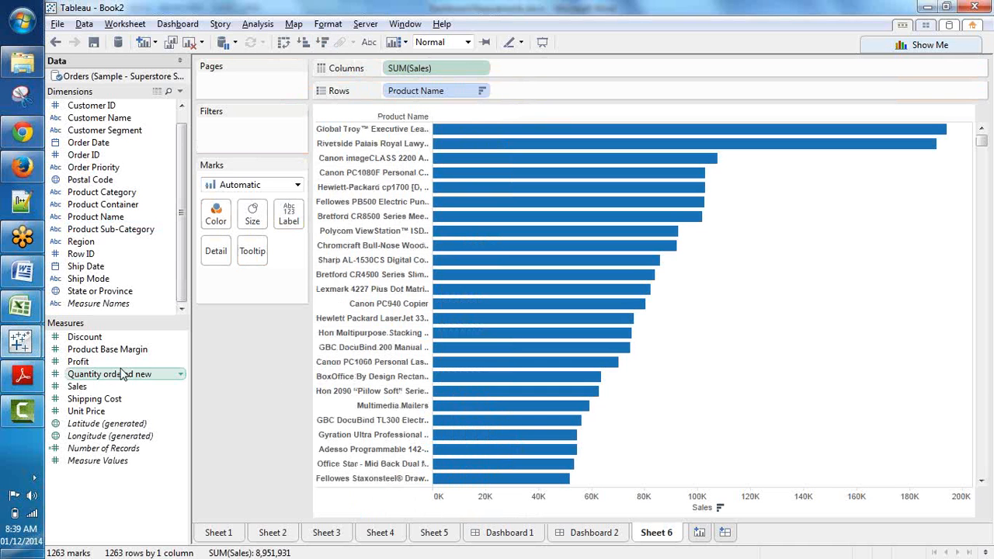
{"action": "left_click_drag", "start_coordinate": [259, 279], "coordinate": [292, 218]}
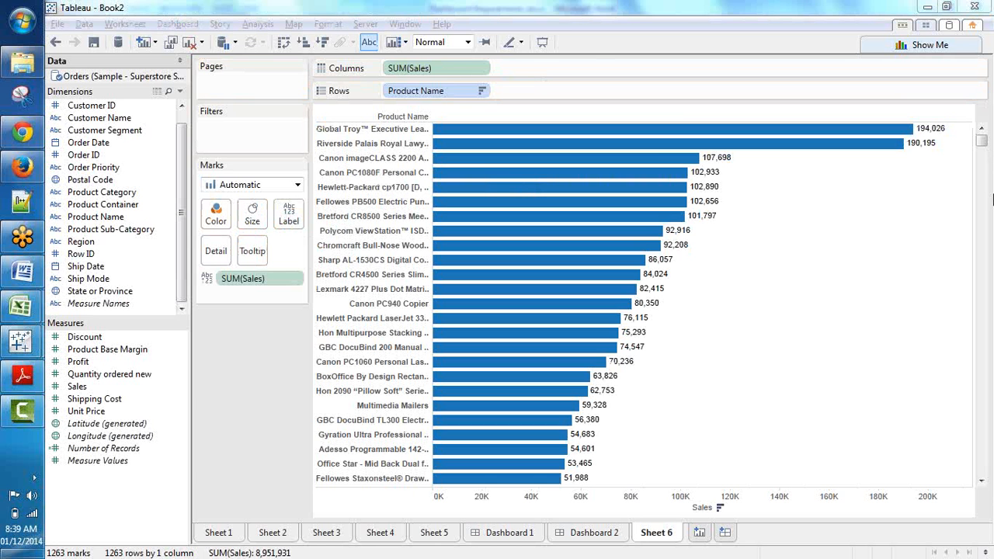
{"action": "left_click_drag", "start_coordinate": [980, 145], "coordinate": [980, 117]}
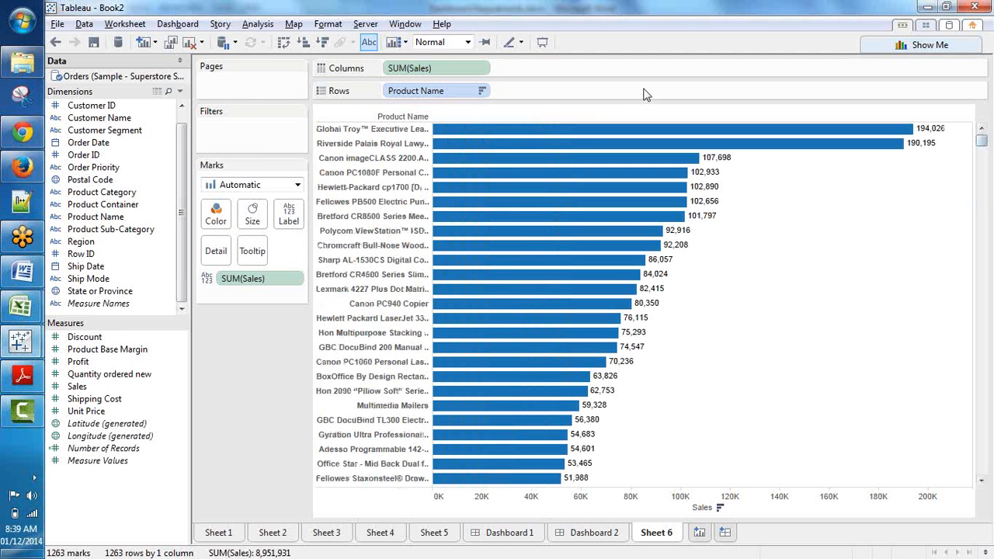
Filter Product Name by field to the top 10 by sum of Sales
{"action": "right_click", "coordinate": [439, 92]}
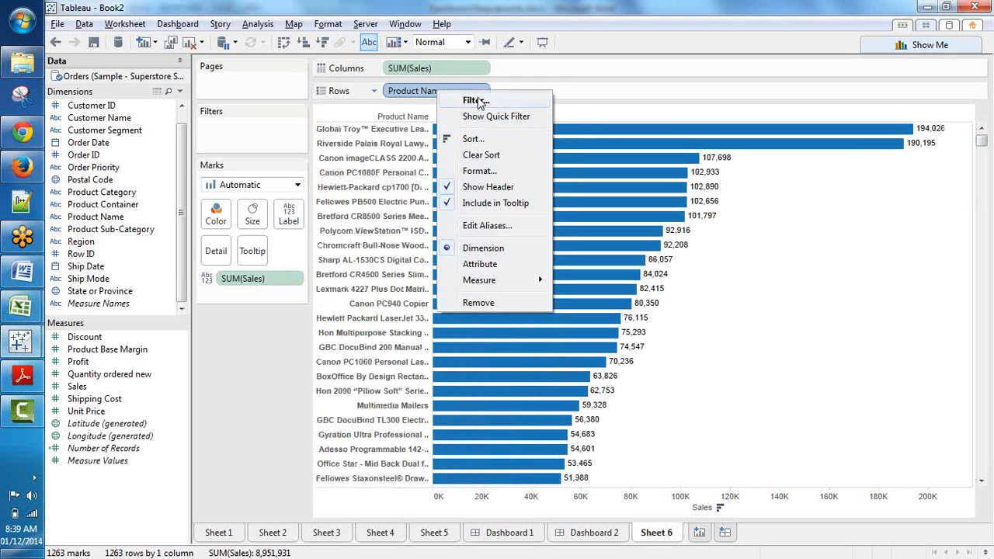
{"action": "left_click", "coordinate": [475, 101]}
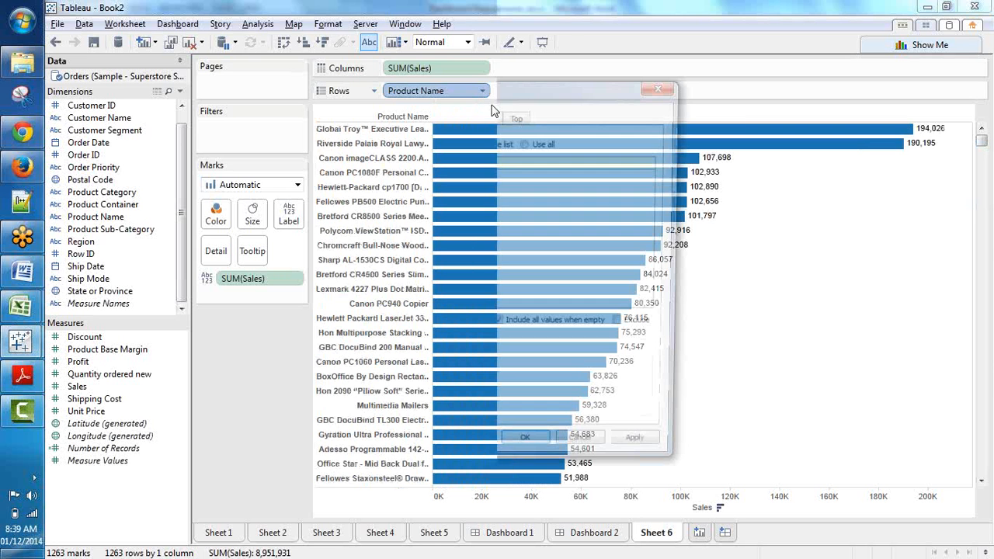
{"action": "left_click", "coordinate": [517, 115]}
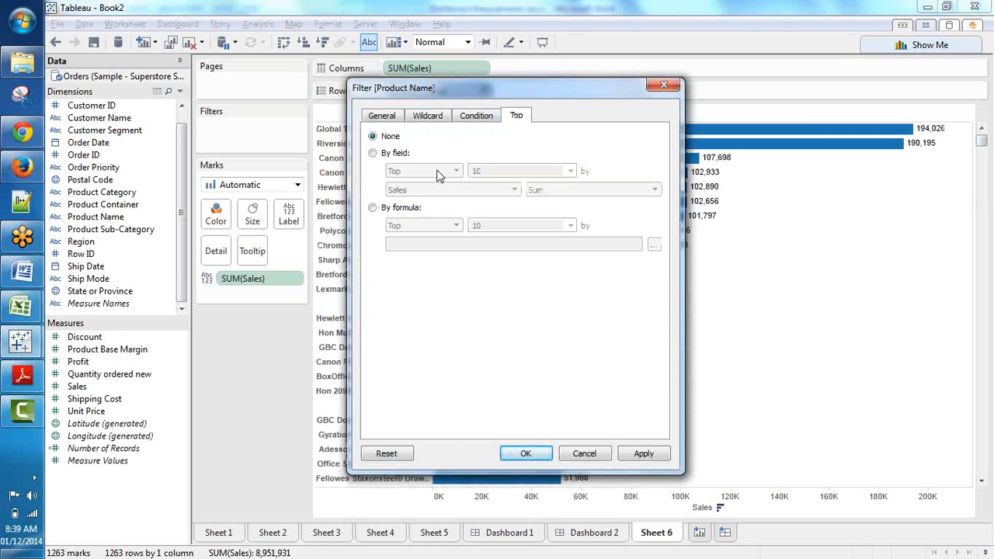
{"action": "left_click", "coordinate": [372, 153]}
{"action": "left_click", "coordinate": [536, 190]}
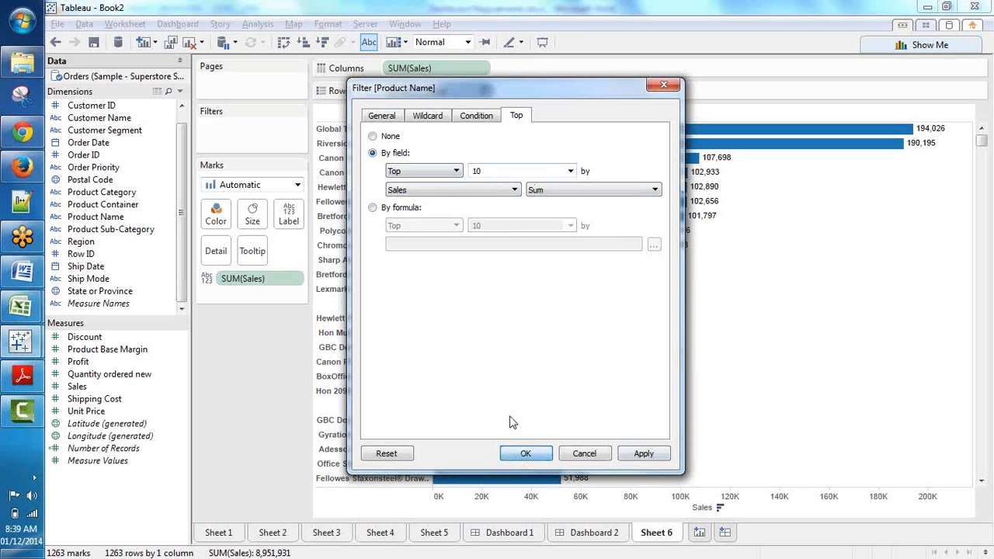
{"action": "key", "text": "Return"}
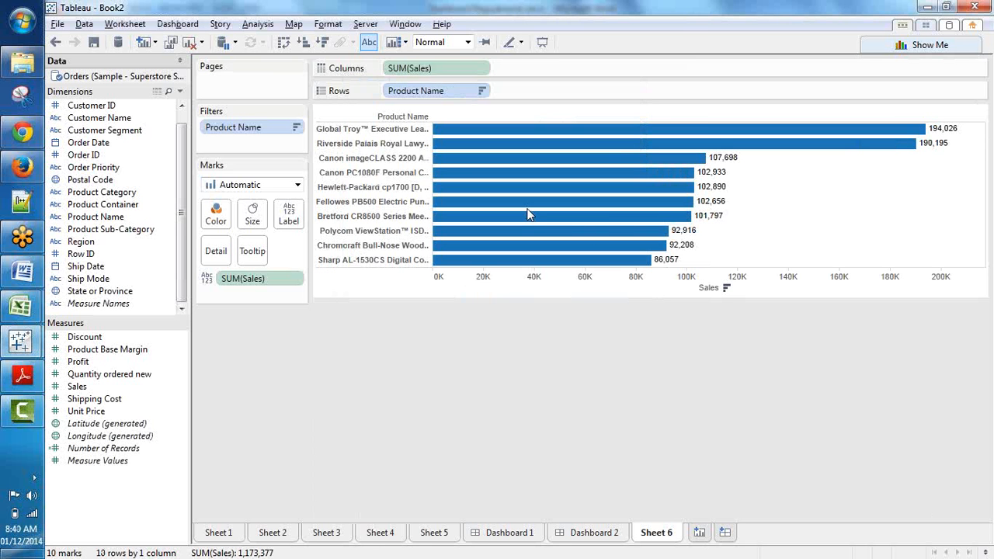
Set the size of Dashboard 2 to Automatic and place Sheet 6 below the Sheet 3 map
{"action": "left_click", "coordinate": [598, 533]}
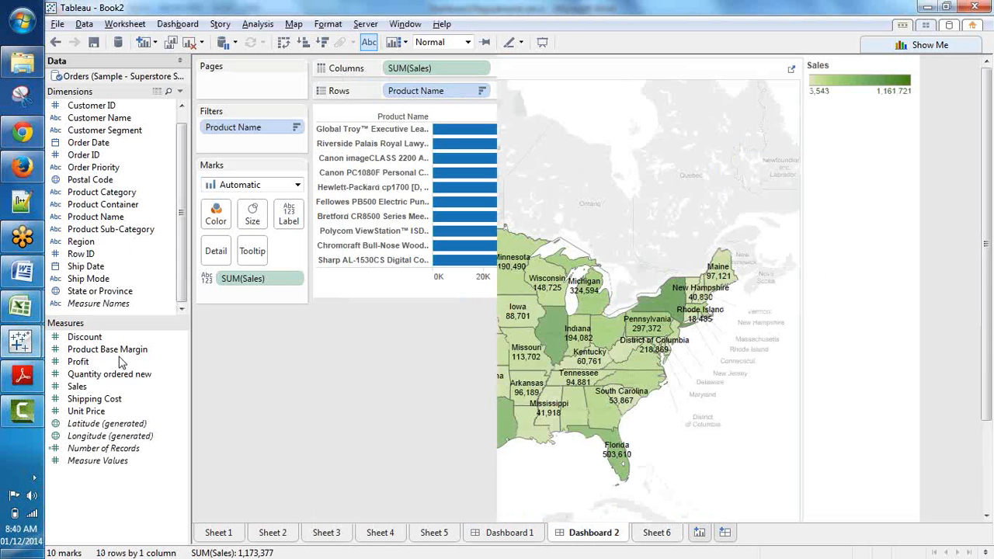
{"action": "left_click", "coordinate": [130, 487]}
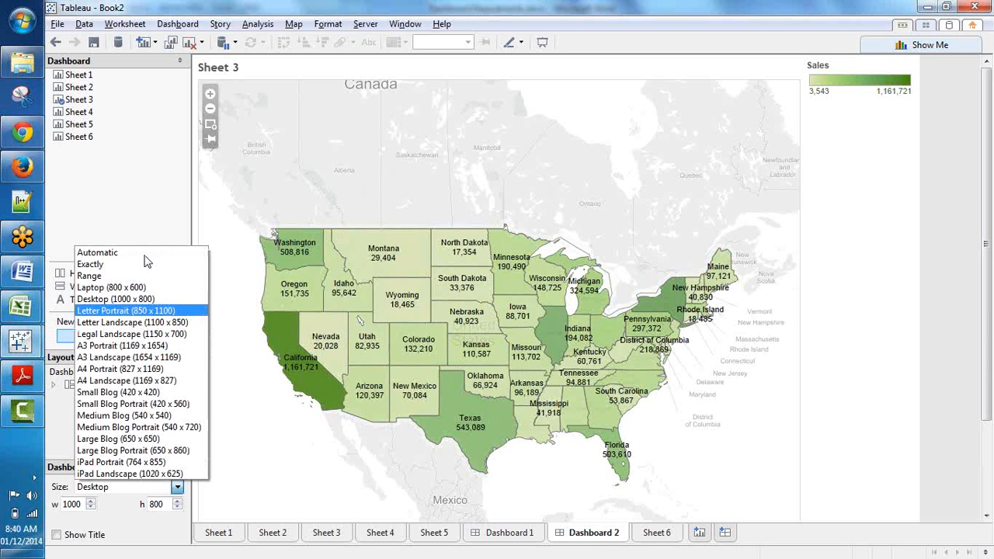
{"action": "left_click", "coordinate": [140, 254]}
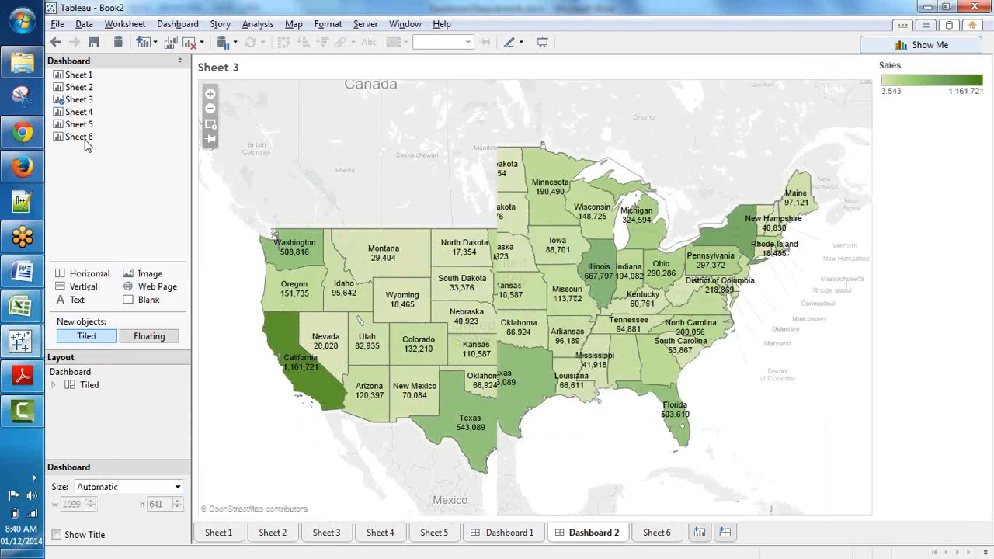
{"action": "left_click_drag", "start_coordinate": [87, 146], "coordinate": [598, 376]}
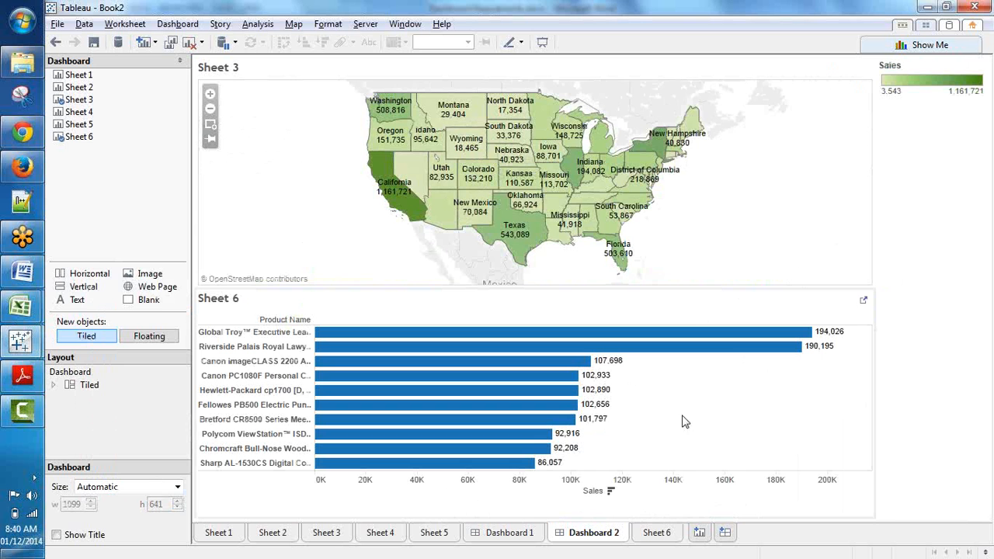
{"action": "left_click", "coordinate": [678, 539]}
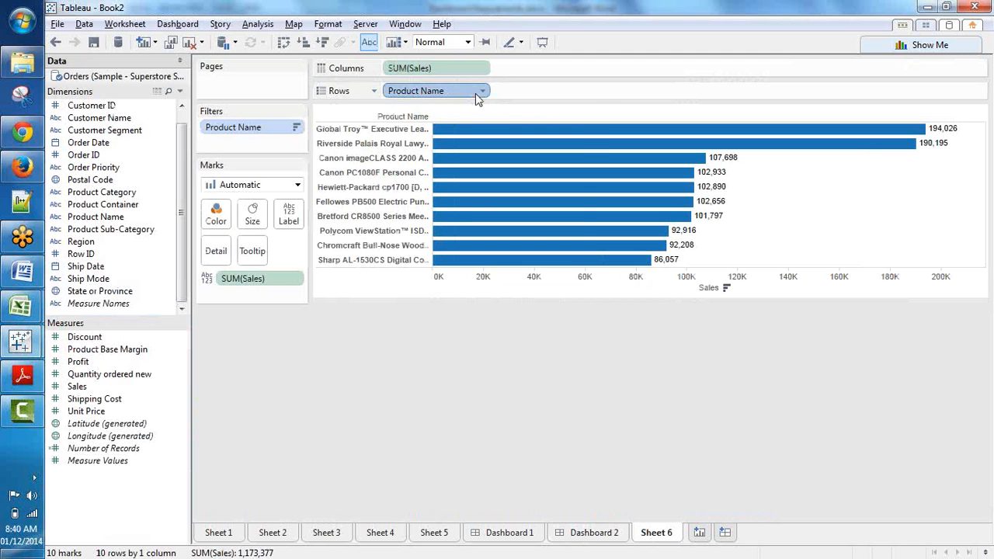
{"action": "left_click", "coordinate": [481, 91]}
{"action": "left_click", "coordinate": [491, 106]}
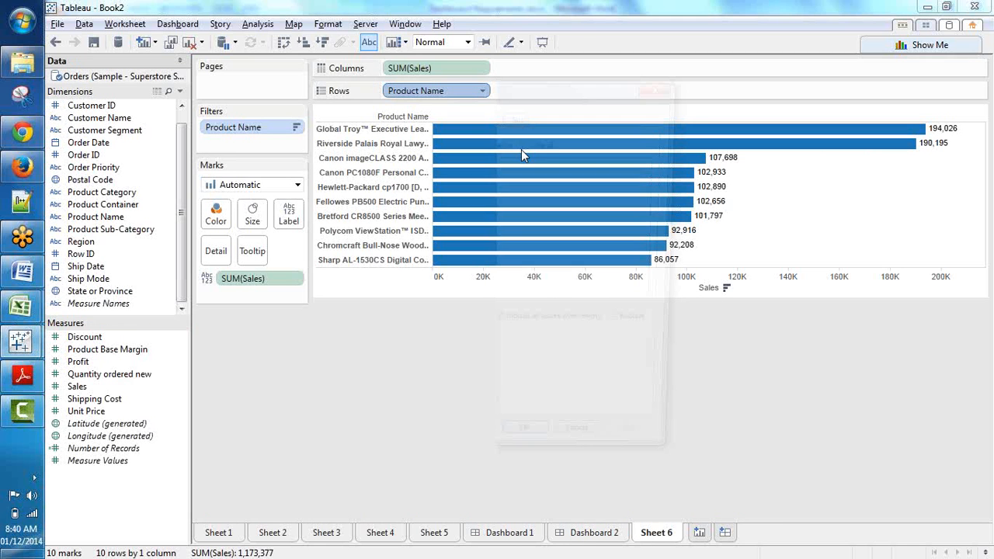
{"action": "left_click", "coordinate": [514, 116]}
{"action": "left_click", "coordinate": [570, 170]}
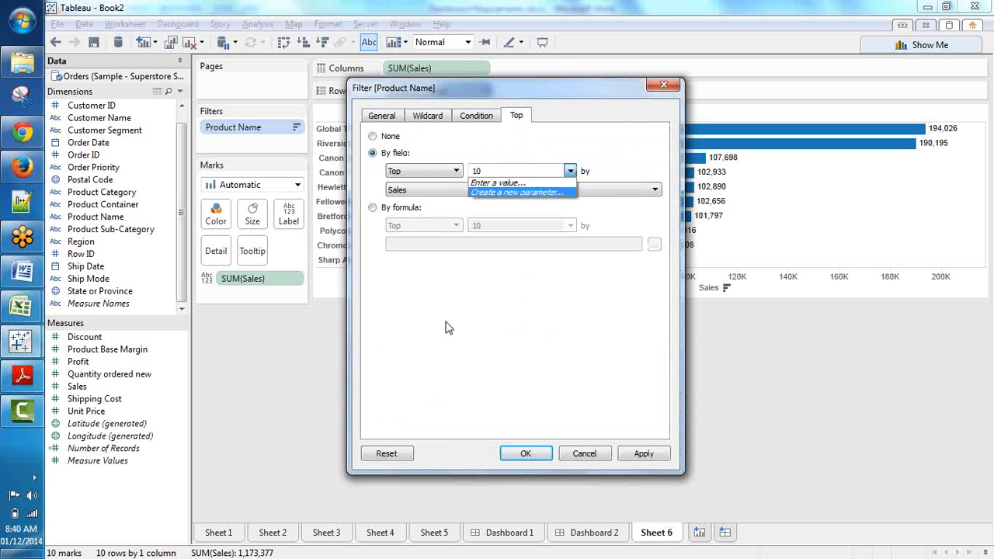
{"action": "left_click", "coordinate": [519, 194]}
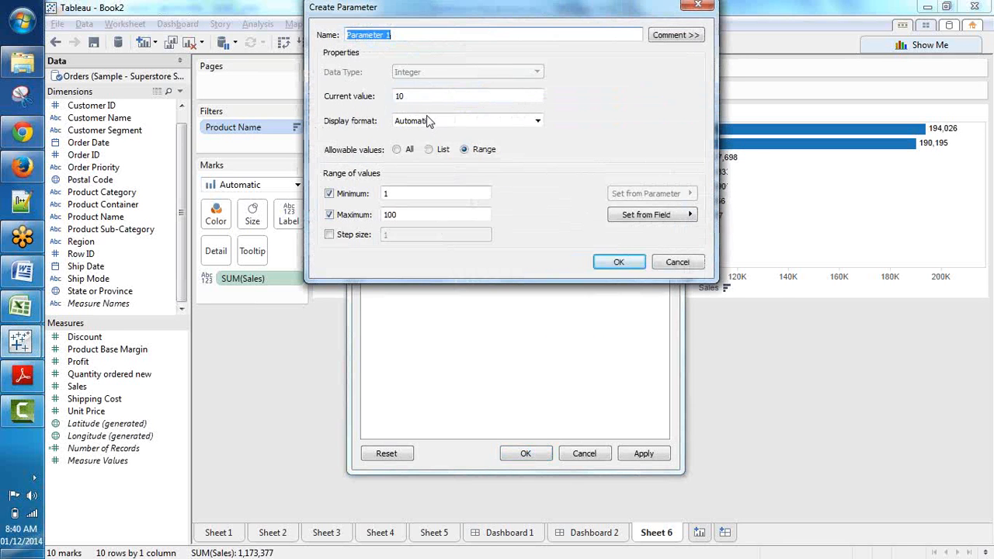
{"action": "left_click", "coordinate": [683, 259]}
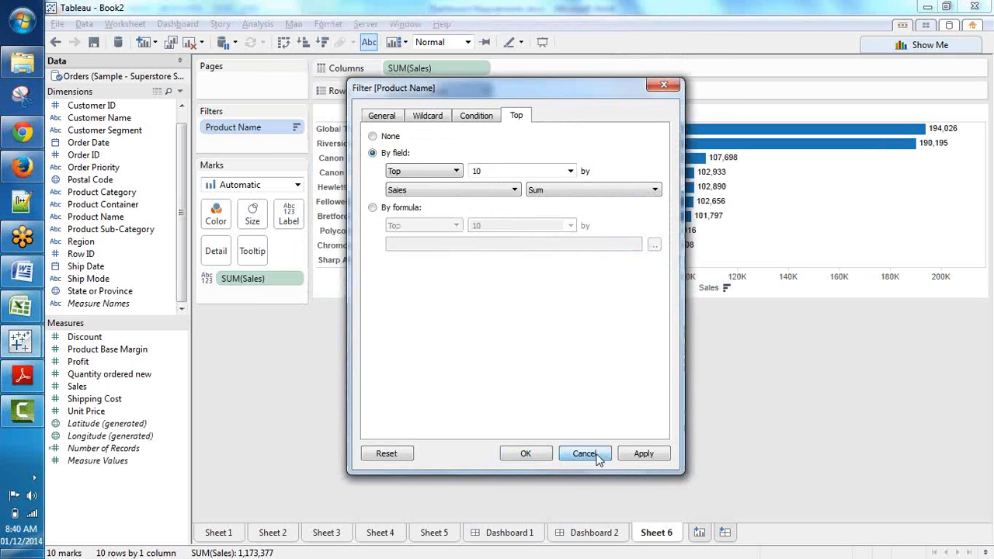
{"action": "left_click", "coordinate": [584, 454]}
Create an integer range parameter named Top N from the Quantity ordered new measure, with current value 5 and maximum 25
{"action": "right_click", "coordinate": [128, 373]}
{"action": "left_click", "coordinate": [77, 531]}
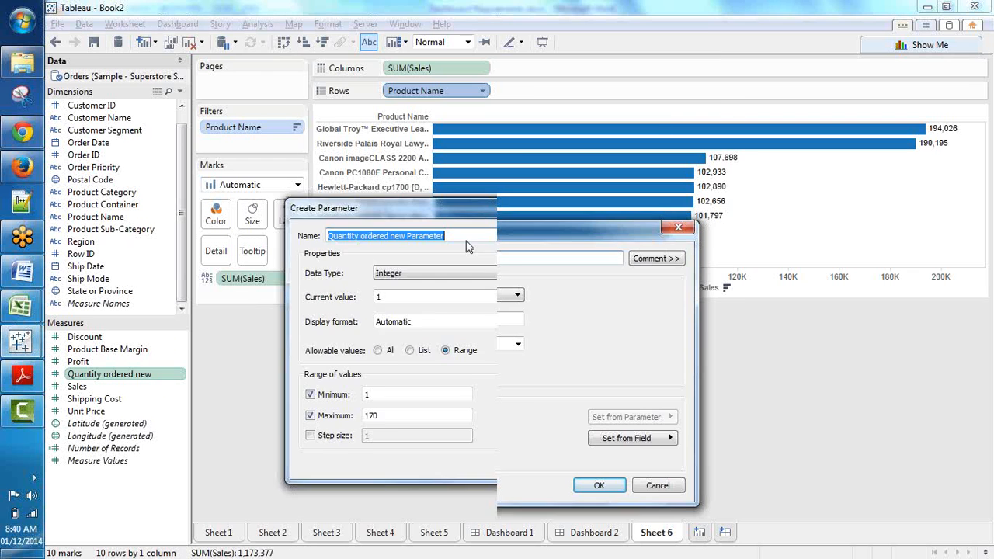
{"action": "type", "text": "Top N"}
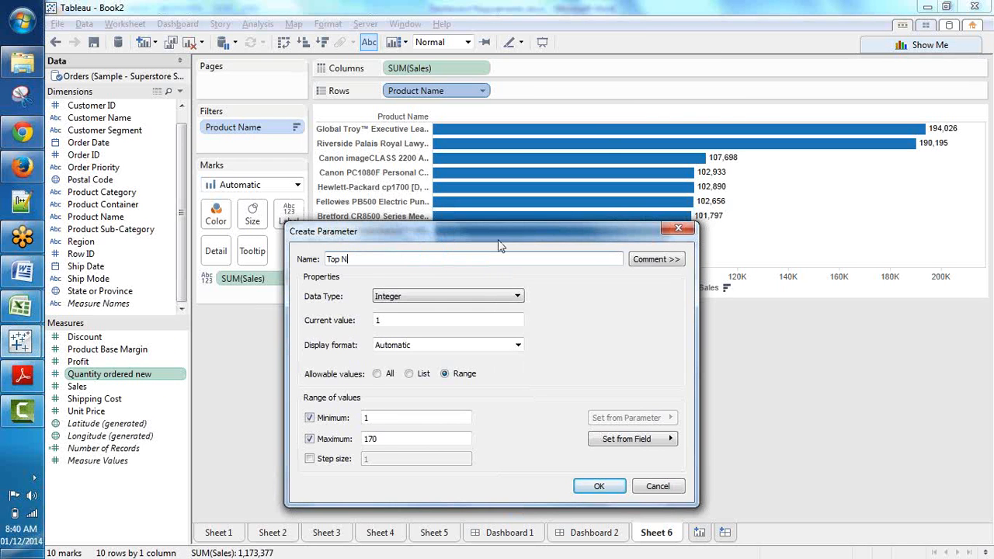
{"action": "left_click", "coordinate": [498, 302]}
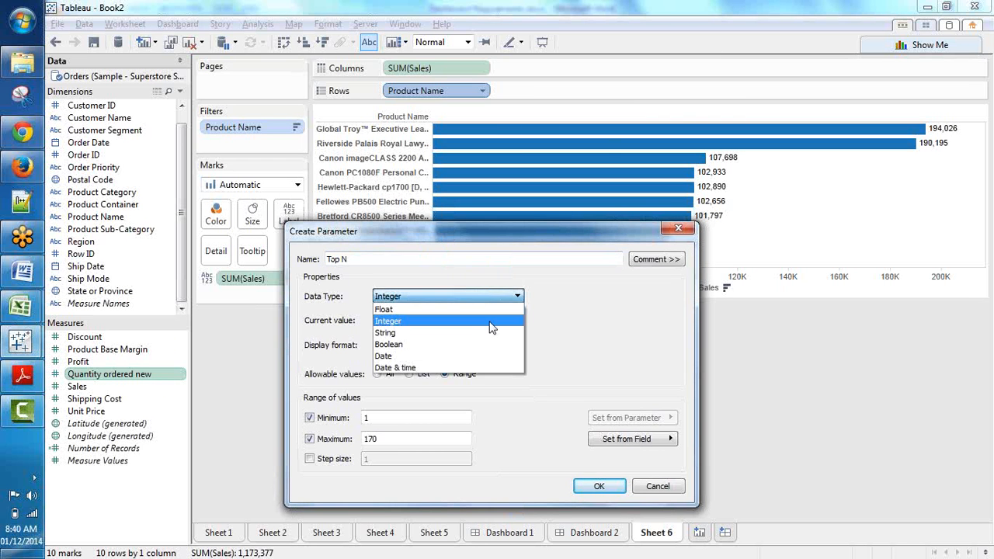
{"action": "left_click", "coordinate": [492, 320]}
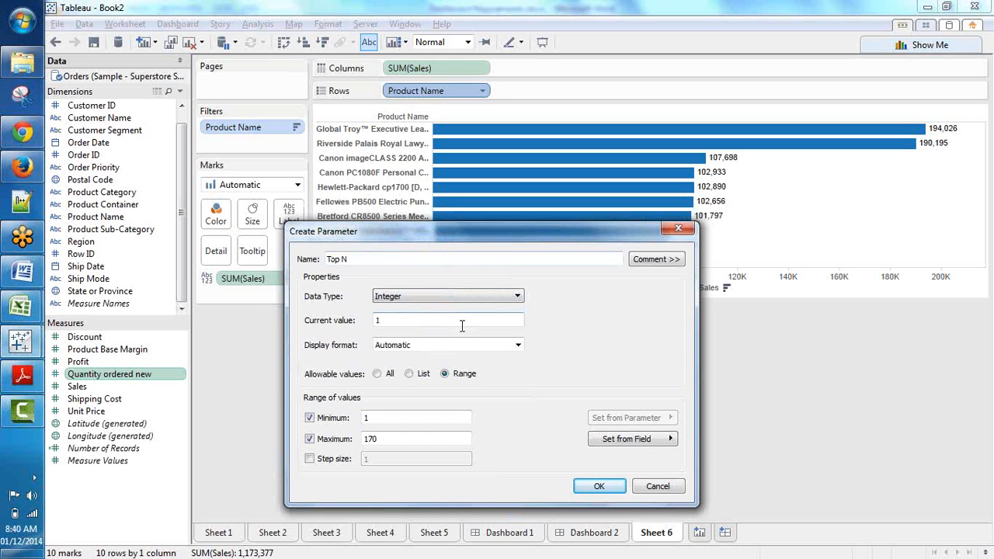
{"action": "double_click", "coordinate": [462, 325]}
{"action": "type", "text": "5"}
{"action": "left_click", "coordinate": [445, 375]}
{"action": "double_click", "coordinate": [363, 440]}
{"action": "type", "text": "25"}
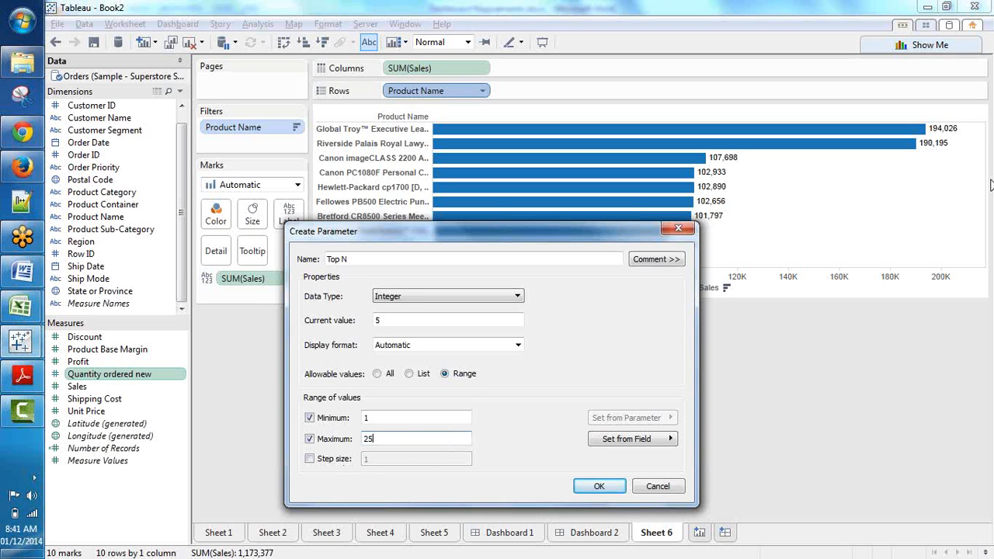
{"action": "left_click", "coordinate": [598, 489]}
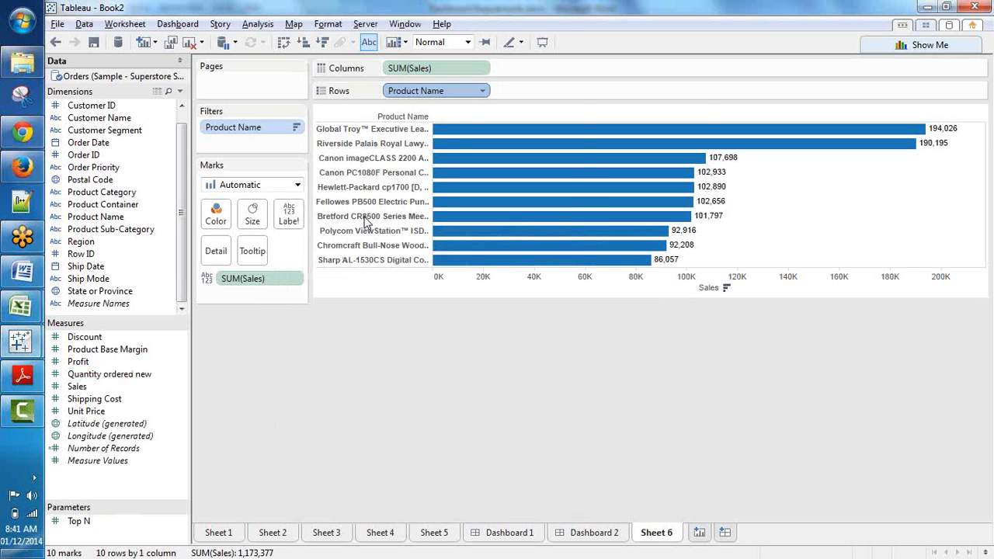
Set the Product Name filter's top limit on Sheet 6 to the Top N parameter by sum of Sales, and apply it
{"action": "right_click", "coordinate": [467, 94]}
{"action": "left_click", "coordinate": [495, 101]}
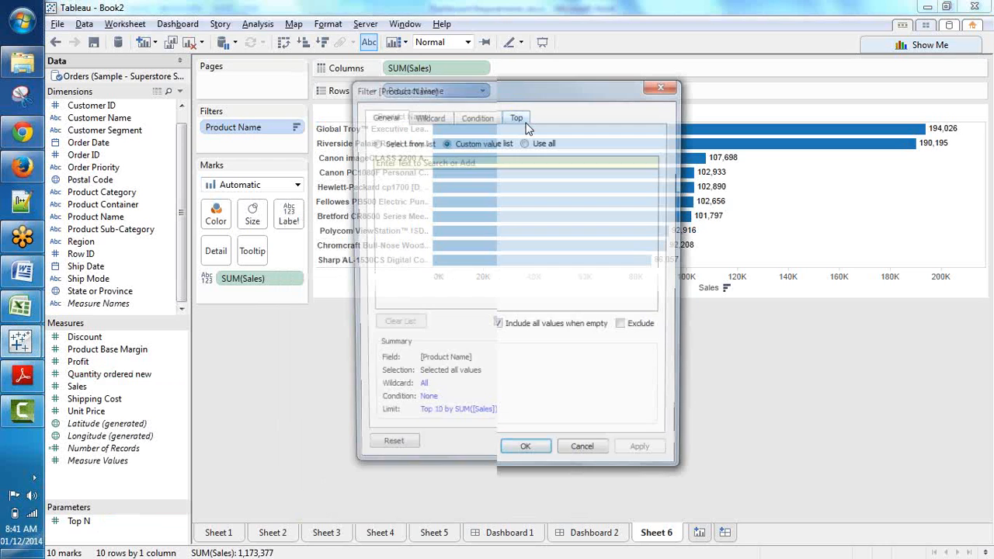
{"action": "left_click", "coordinate": [516, 116]}
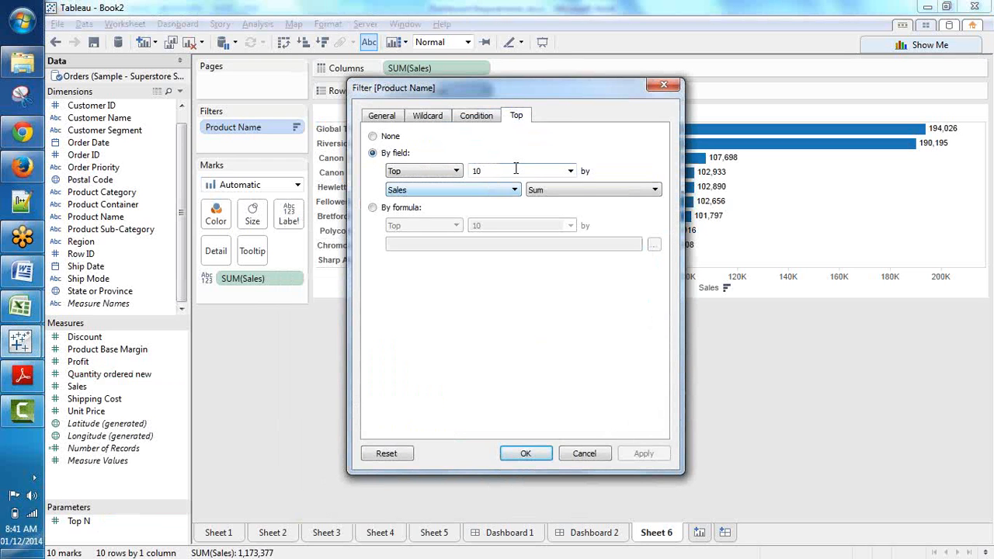
{"action": "left_click", "coordinate": [570, 170]}
{"action": "left_click", "coordinate": [519, 203]}
{"action": "left_click", "coordinate": [628, 456]}
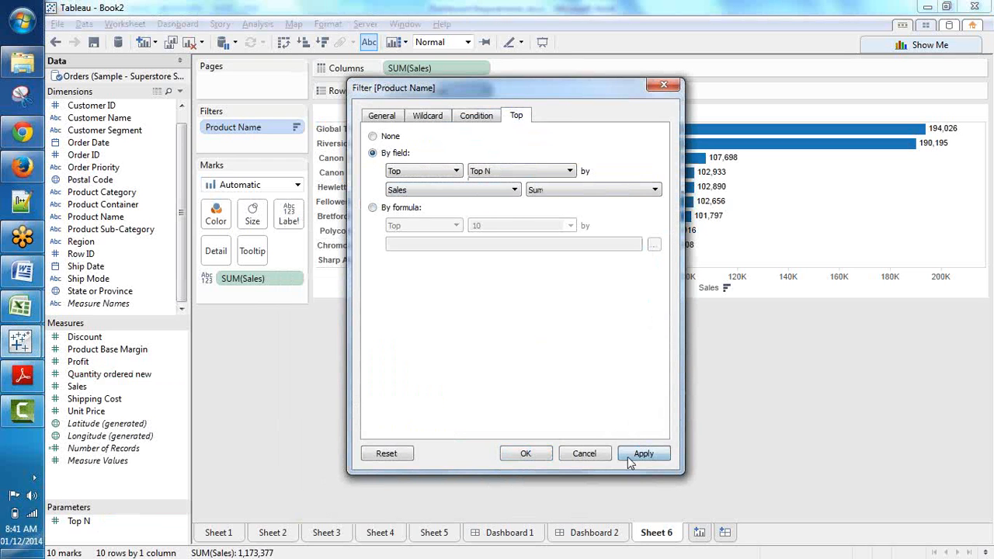
Close the Product Name filter settings, show the Top N parameter control on Sheet 6, and set it to 10
{"action": "left_click", "coordinate": [548, 456]}
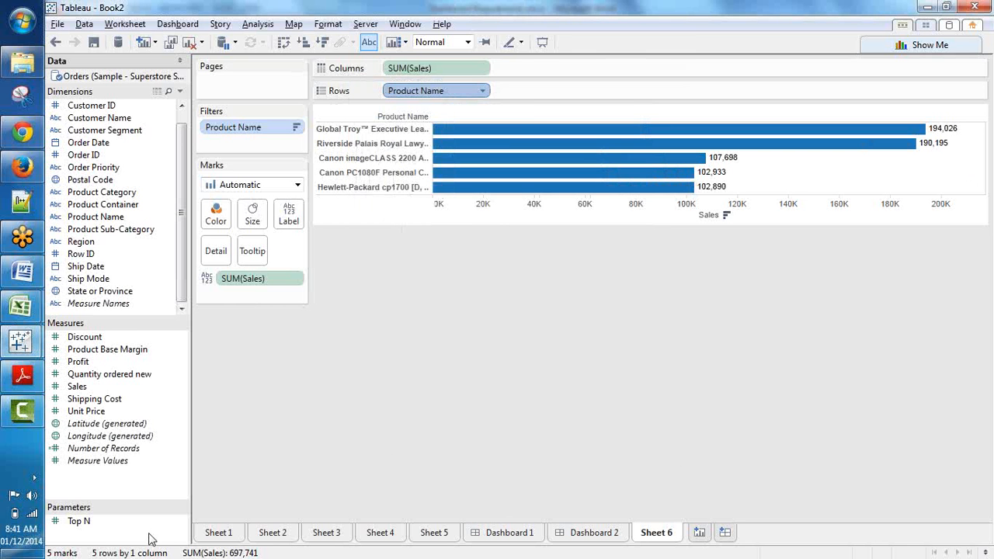
{"action": "right_click", "coordinate": [150, 528]}
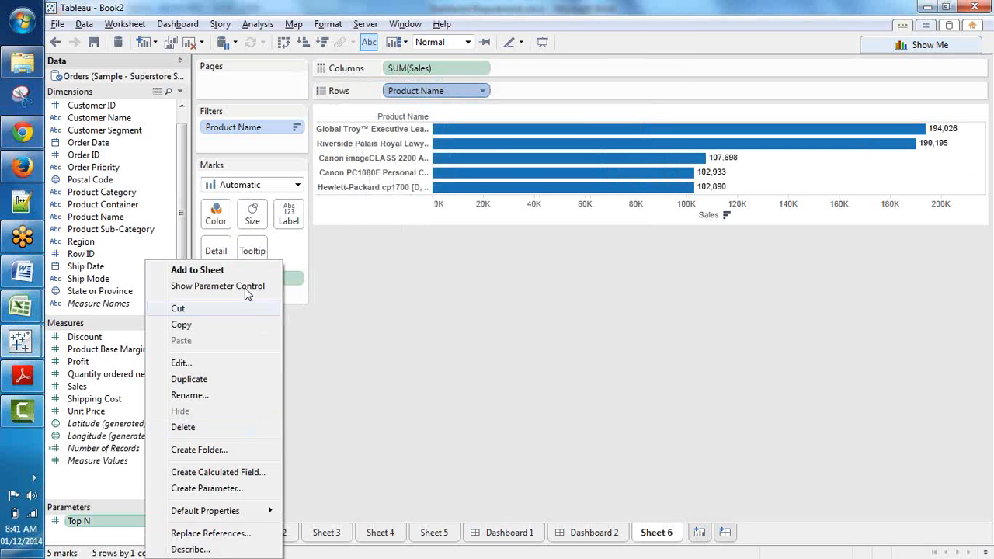
{"action": "left_click", "coordinate": [244, 290]}
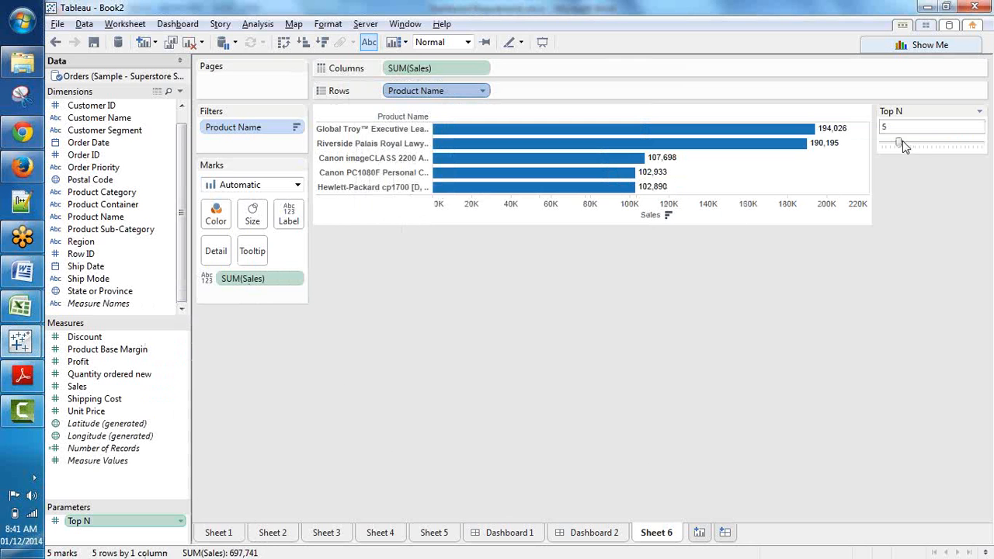
{"action": "mouse_move", "coordinate": [901, 145]}
{"action": "left_mouse_down"}
{"action": "mouse_move", "coordinate": [959, 148]}
{"action": "mouse_move", "coordinate": [918, 152]}
{"action": "left_mouse_up"}
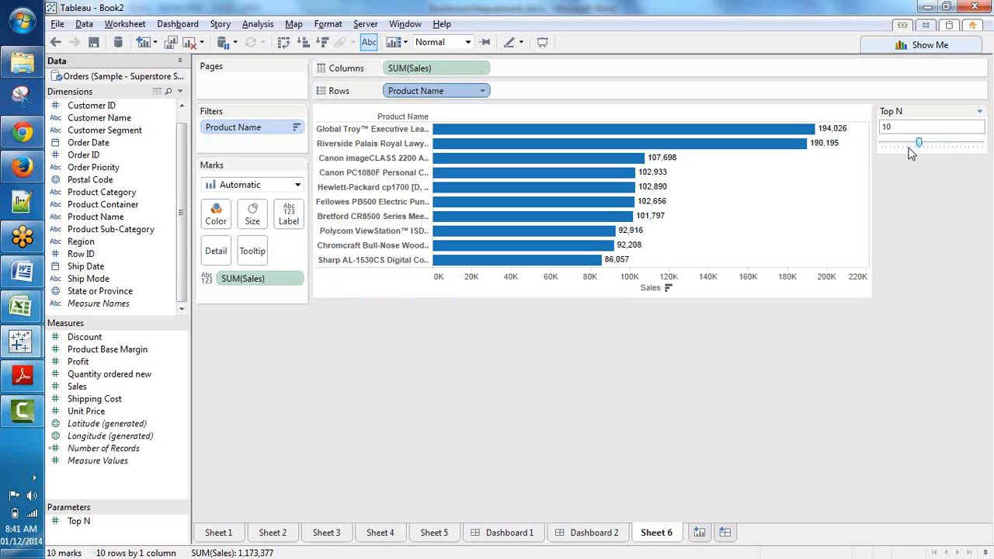
Add a new worksheet and check the analysis requirements in the Dashboard Requirements document in Word before returning to Tableau
{"action": "left_click", "coordinate": [700, 535]}
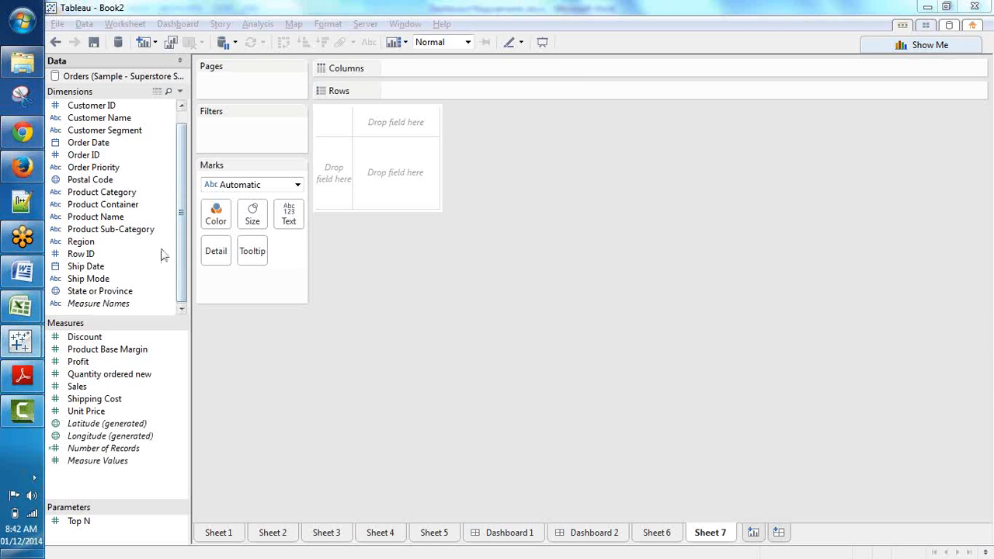
{"action": "left_click", "coordinate": [100, 291]}
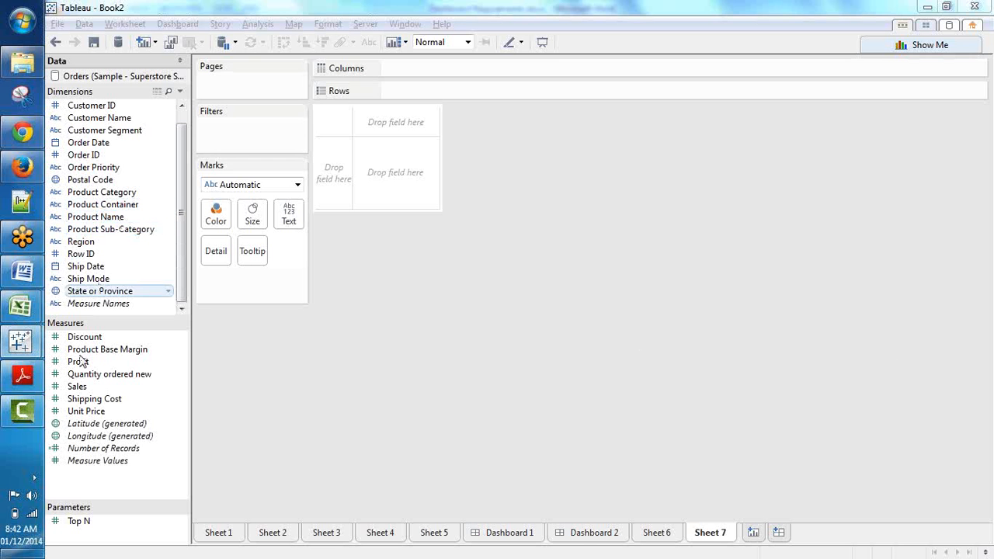
{"action": "left_click", "coordinate": [21, 274]}
{"action": "scroll", "coordinate": [349, 503], "scroll_direction": "down", "scroll_amount": 2}
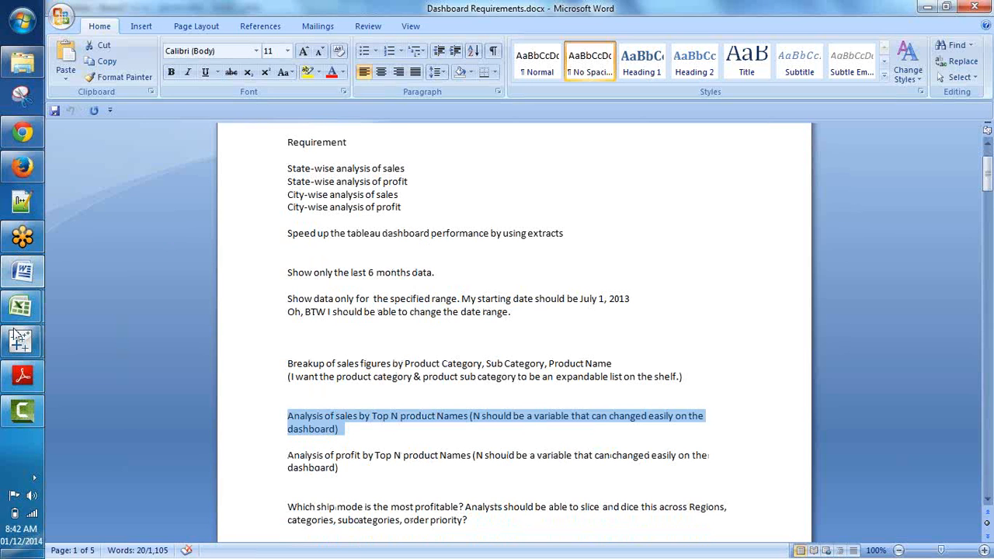
{"action": "mouse_move", "coordinate": [21, 338]}
{"action": "left_click", "coordinate": [136, 292]}
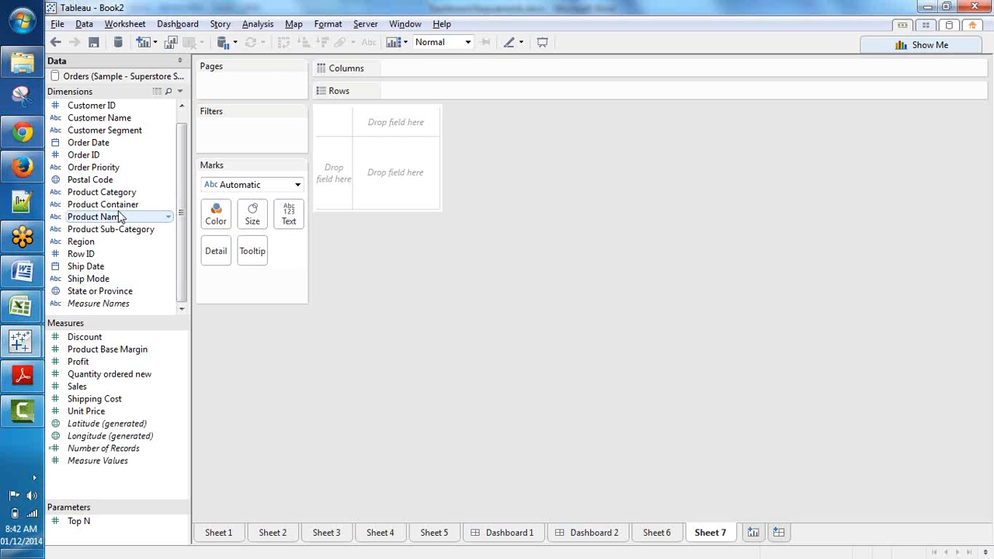
{"action": "scroll", "coordinate": [128, 196], "scroll_direction": "down", "scroll_amount": 1}
Build a horizontal bar chart of Sales by Product Name on Sheet 7 with Show Me, then clear the sheet
{"action": "left_click", "coordinate": [118, 217]}
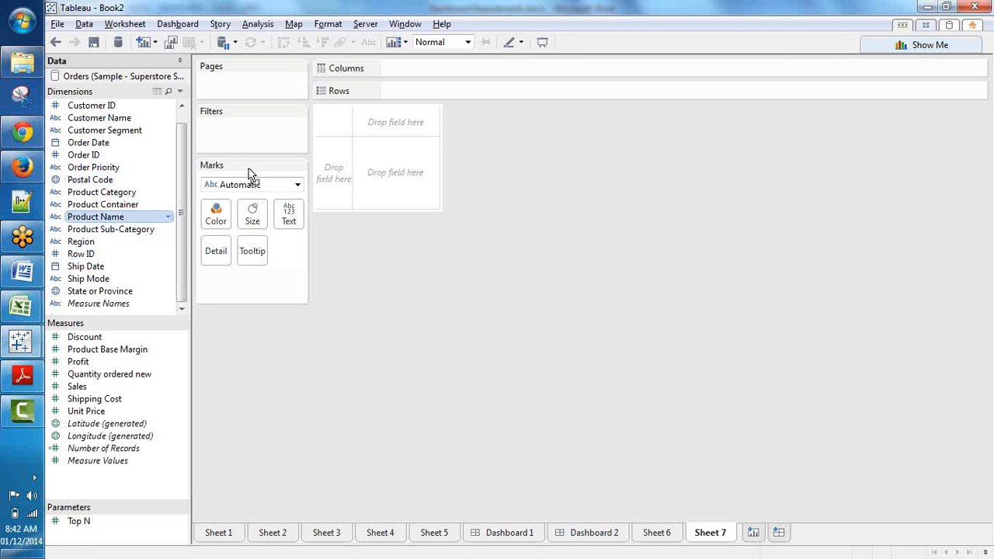
{"action": "left_click_drag", "start_coordinate": [248, 169], "coordinate": [105, 221]}
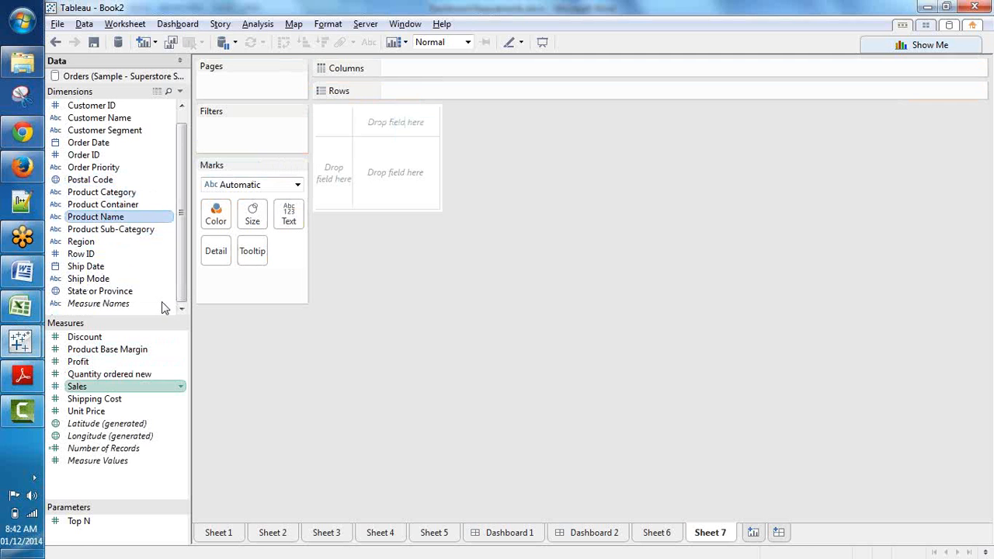
{"action": "left_click", "coordinate": [924, 45]}
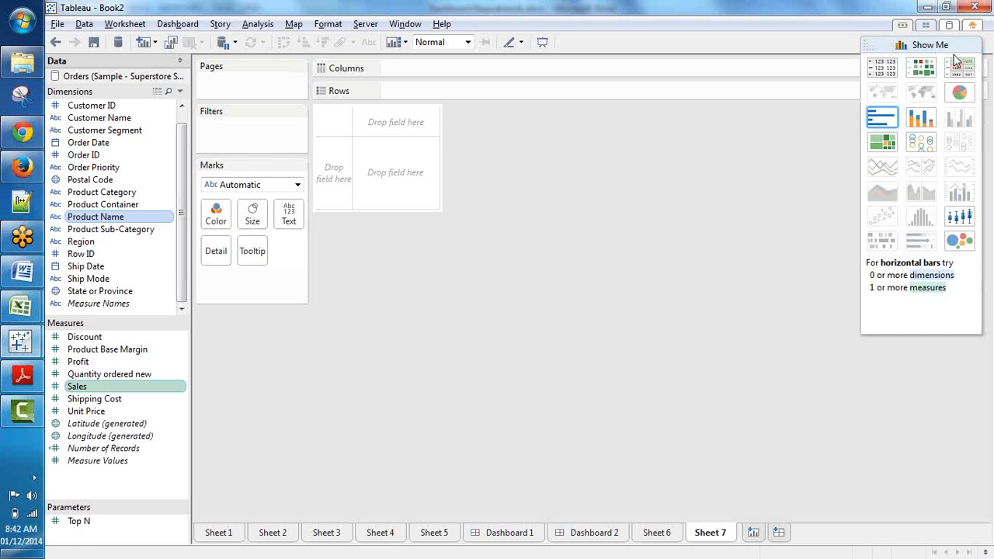
{"action": "left_click", "coordinate": [892, 119]}
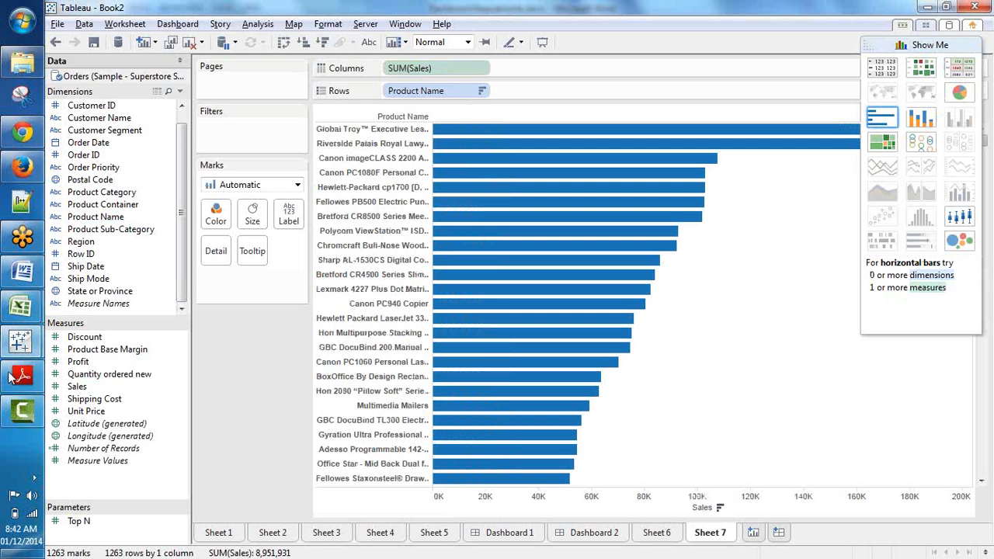
{"action": "left_click", "coordinate": [194, 43]}
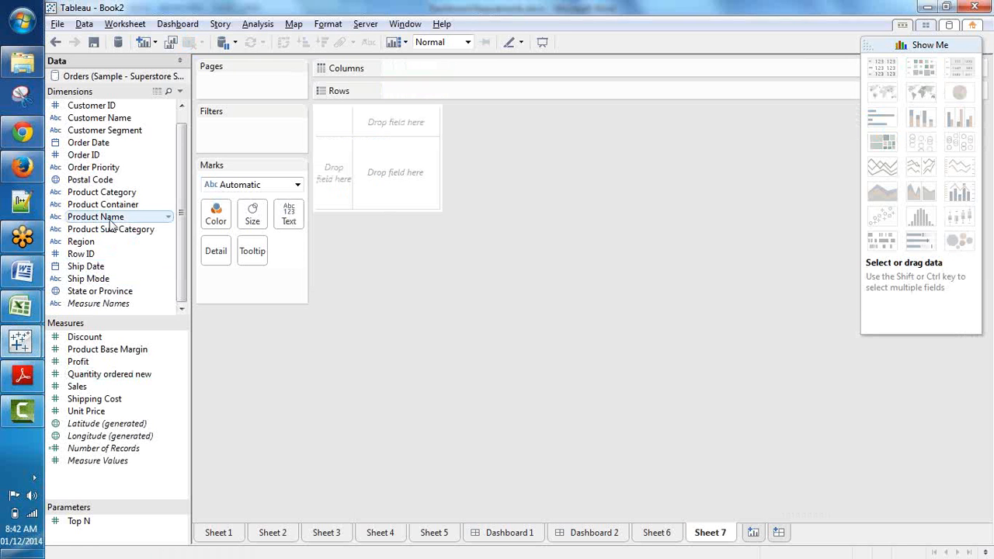
Place all members of Product Name on rows and Sales on columns of Sheet 7, sorted in descending order
{"action": "left_click_drag", "start_coordinate": [110, 222], "coordinate": [412, 98]}
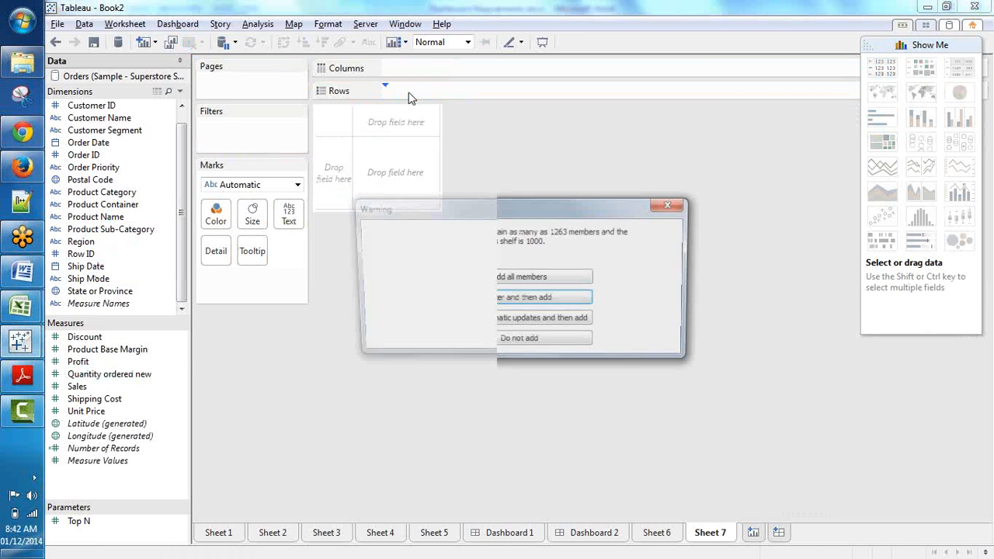
{"action": "left_click", "coordinate": [505, 277]}
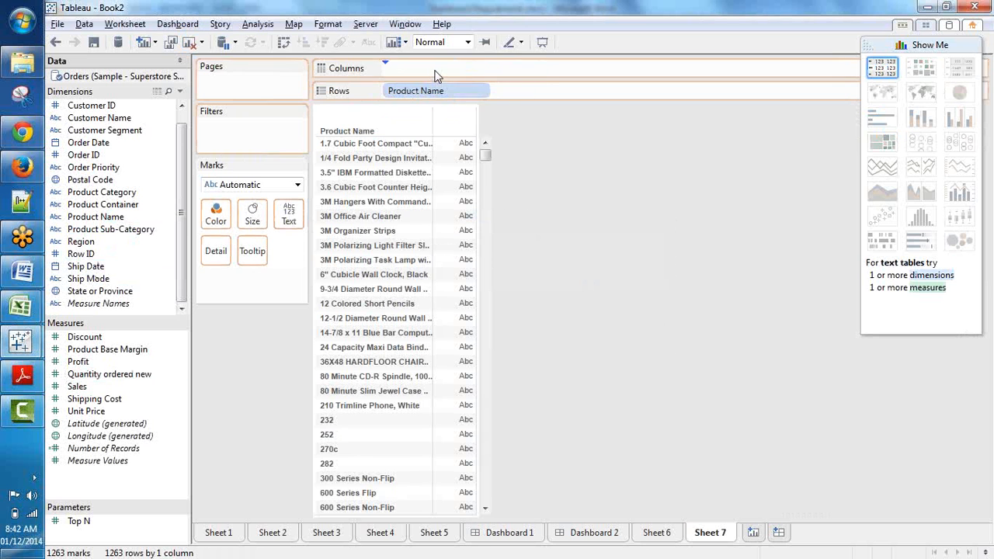
{"action": "left_click_drag", "start_coordinate": [435, 75], "coordinate": [443, 78]}
{"action": "left_click", "coordinate": [323, 42]}
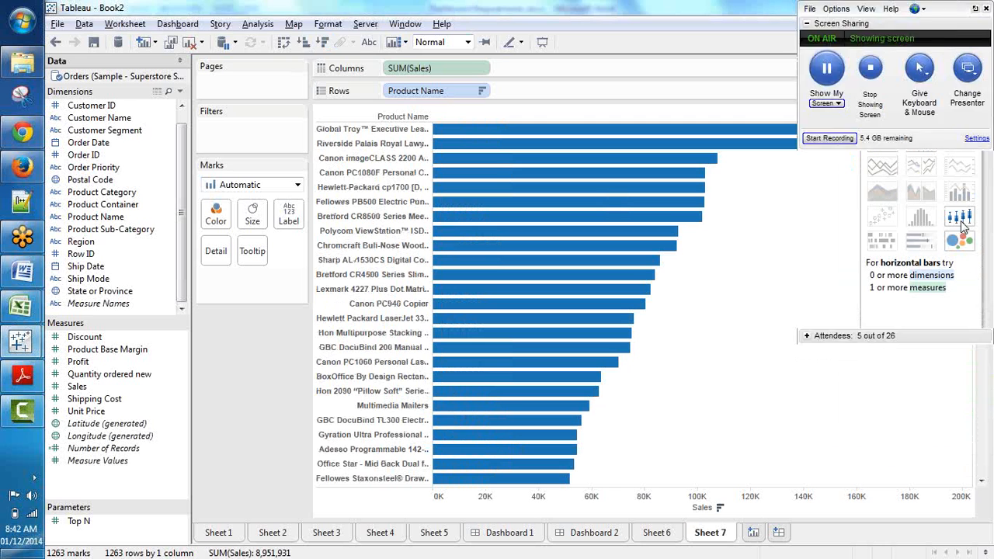
Hand the presenter role to an attendee in the GoToMeeting session and bring up Tableau on the attendee's desktop
{"action": "left_click", "coordinate": [982, 78]}
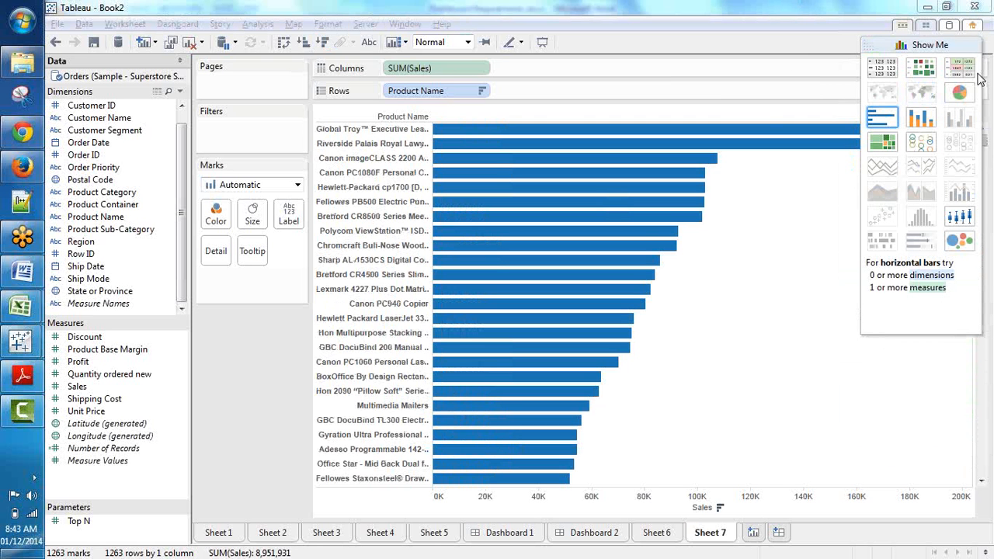
{"action": "left_click", "coordinate": [557, 299]}
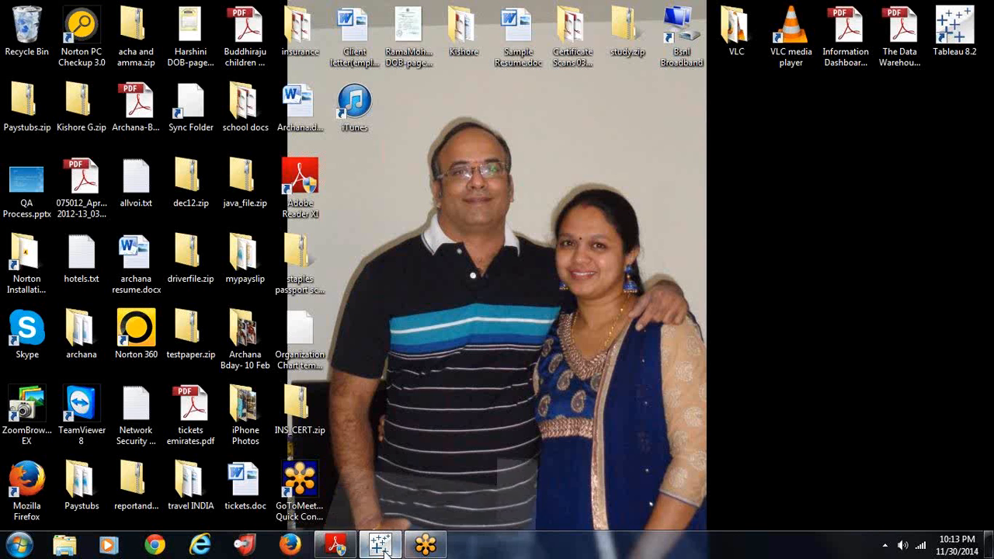
{"action": "left_click", "coordinate": [380, 546]}
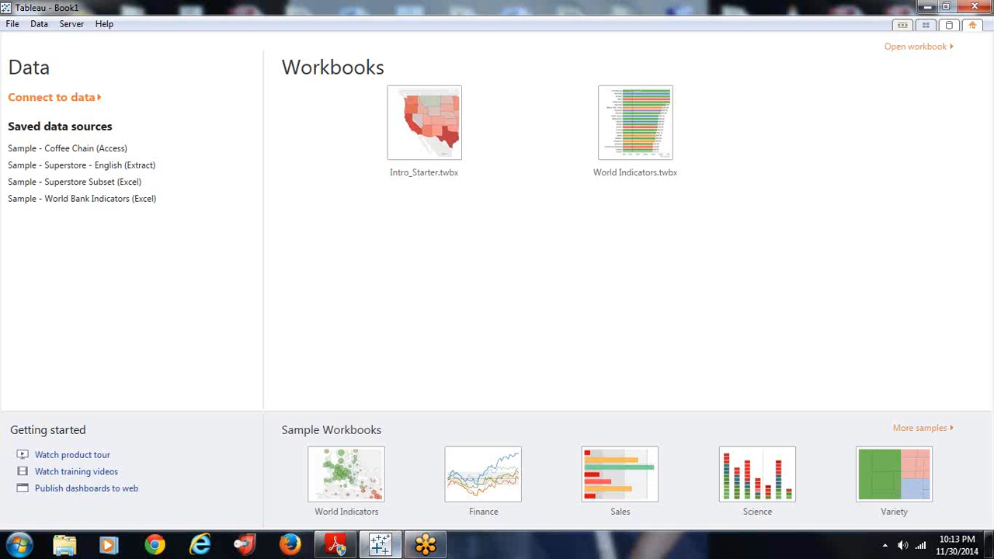
Open the saved data source Sample - Superstore - English (Extract) and close its workbook without saving
{"action": "left_click", "coordinate": [74, 169]}
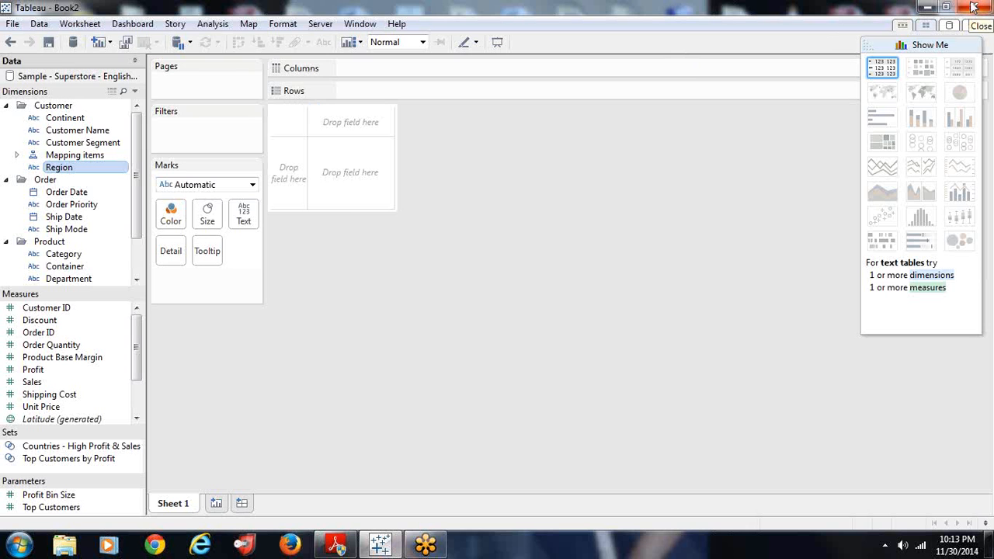
{"action": "left_click", "coordinate": [12, 23]}
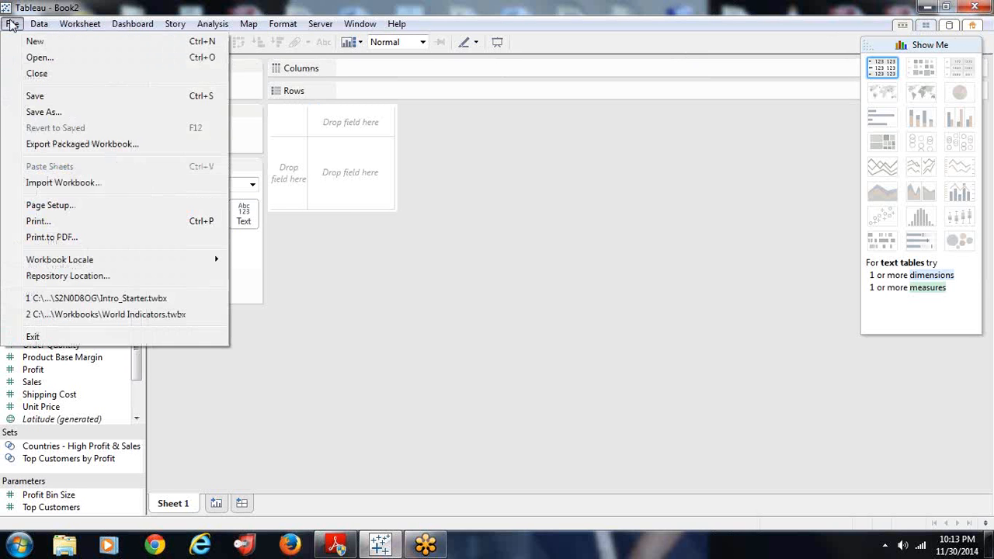
{"action": "left_click", "coordinate": [37, 73]}
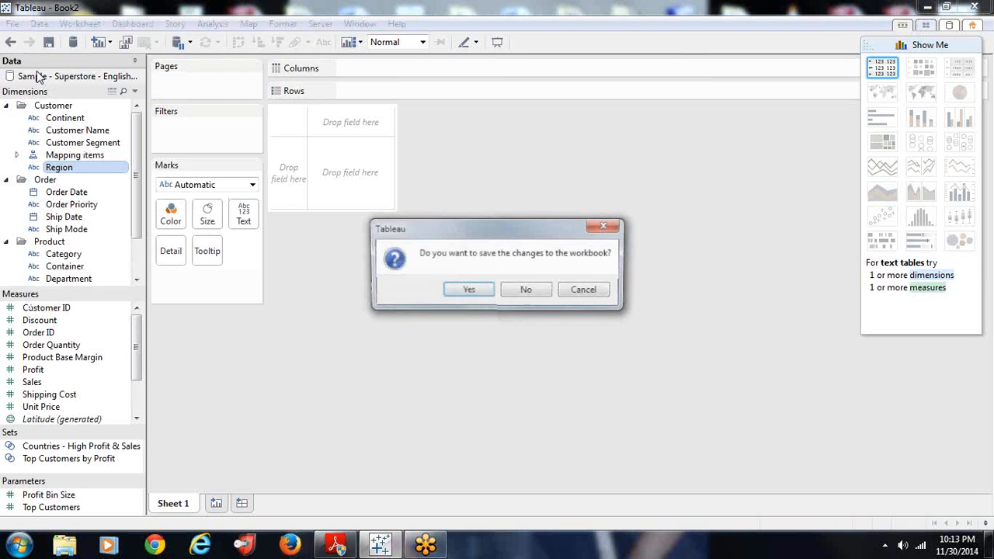
{"action": "left_click", "coordinate": [479, 295]}
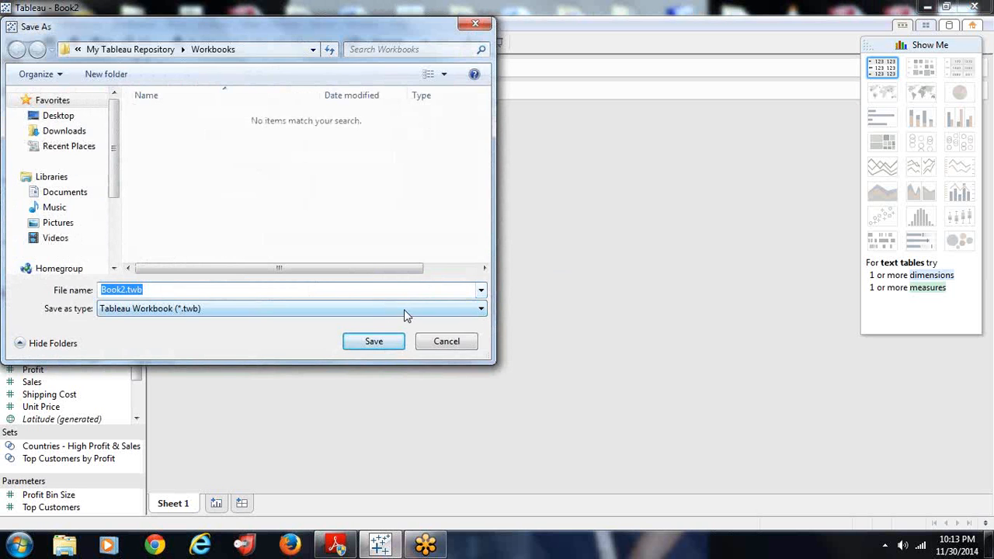
{"action": "left_click", "coordinate": [435, 345]}
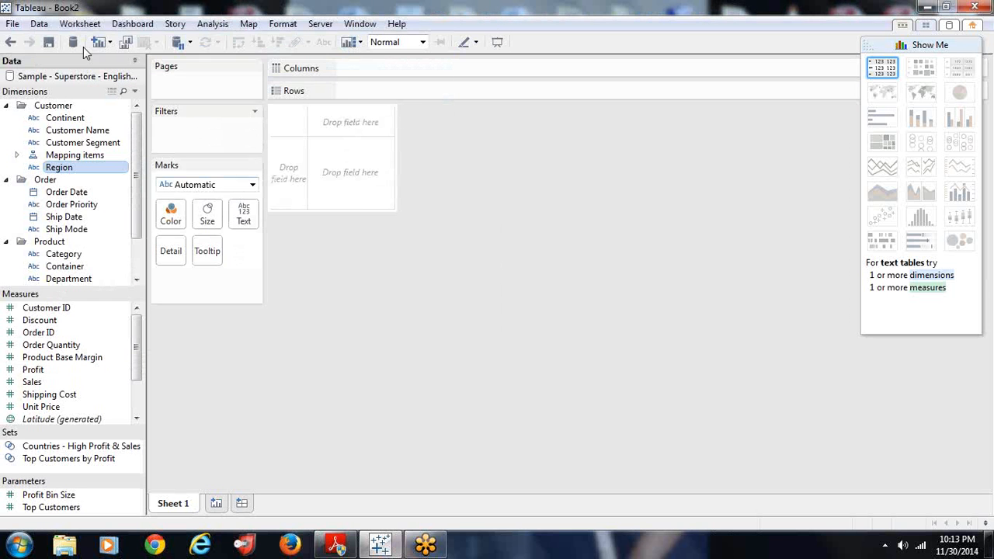
{"action": "left_click", "coordinate": [12, 23]}
{"action": "left_click", "coordinate": [24, 73]}
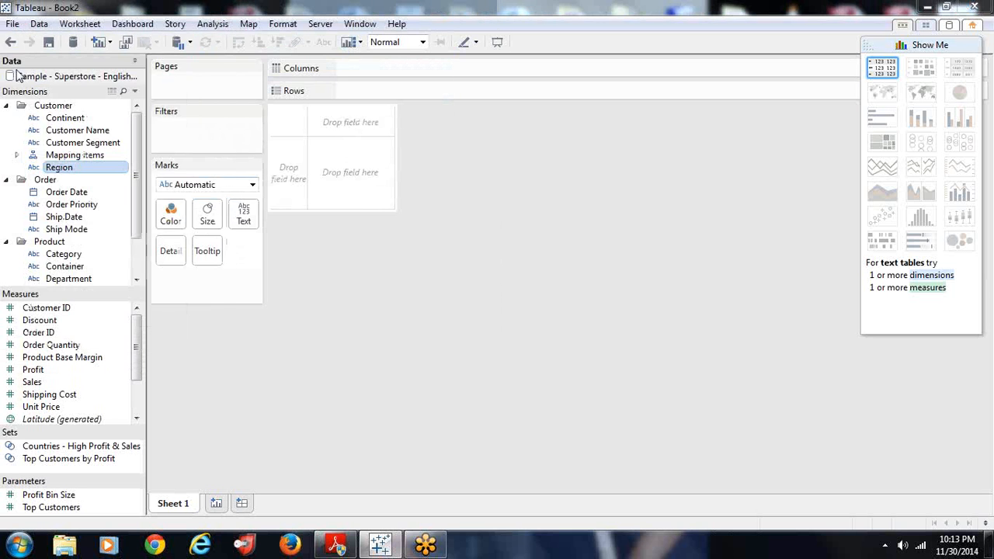
{"action": "left_click", "coordinate": [545, 294]}
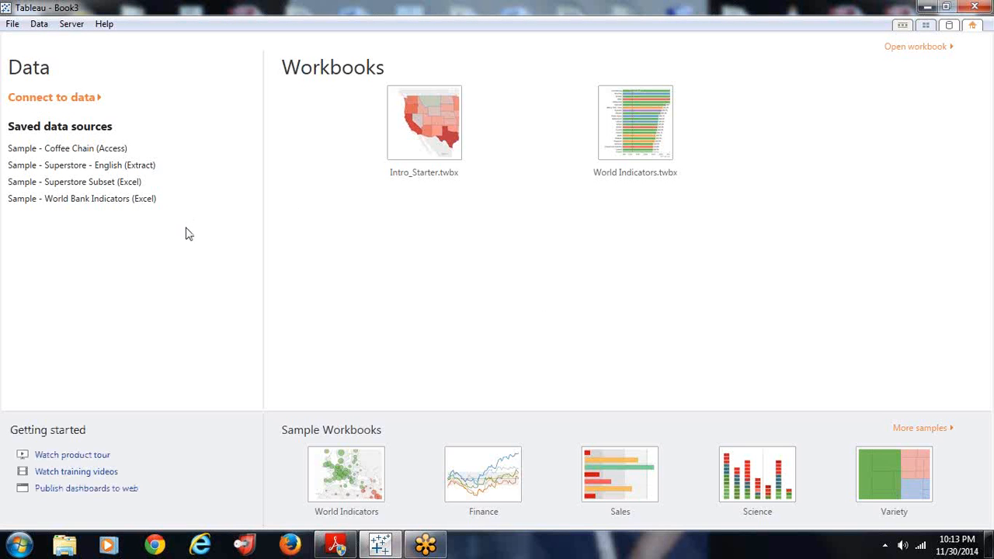
Connect to the Excel file Sample - Superstore Subset (Excel).xlsx, add its Orders sheet, and go to the worksheet
{"action": "left_click", "coordinate": [50, 97]}
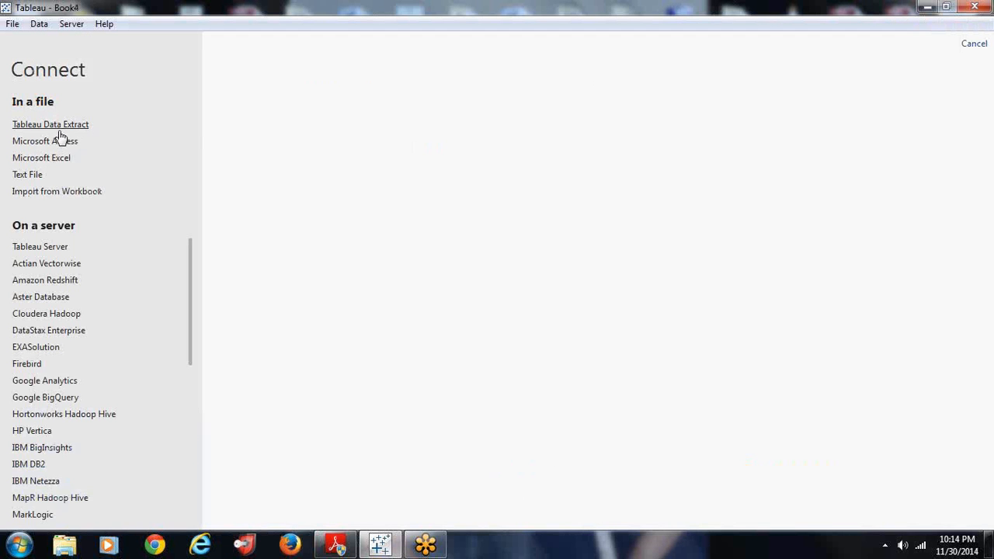
{"action": "left_click", "coordinate": [53, 163]}
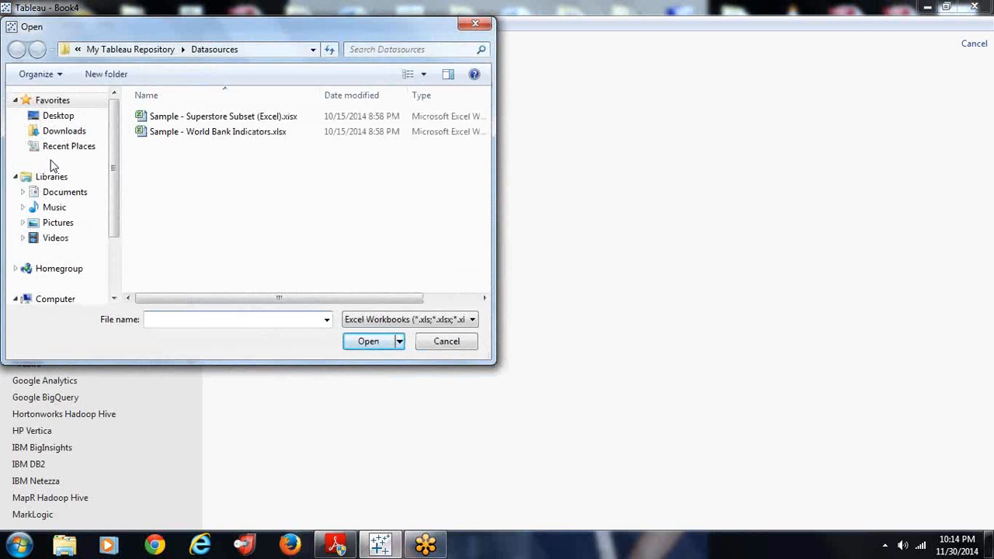
{"action": "double_click", "coordinate": [172, 118]}
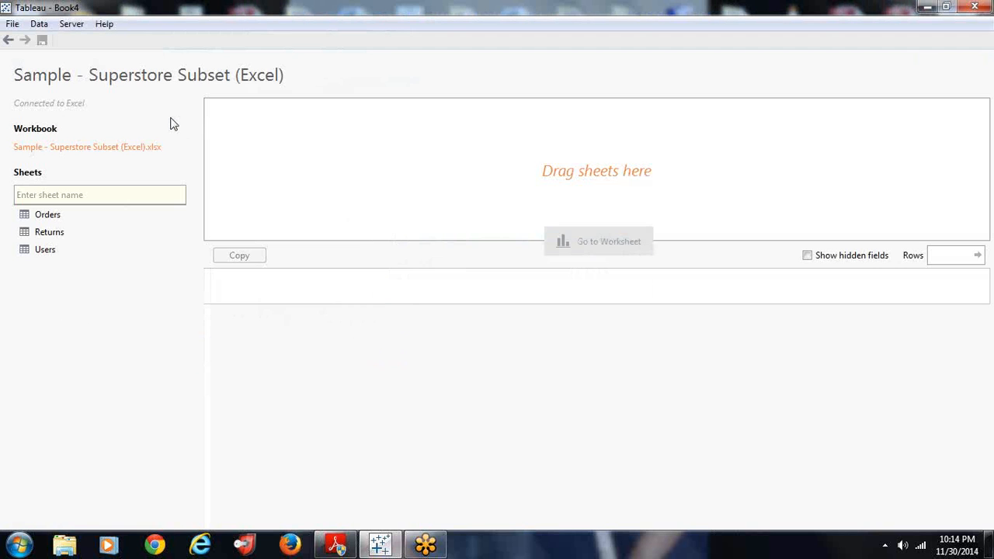
{"action": "double_click", "coordinate": [47, 215]}
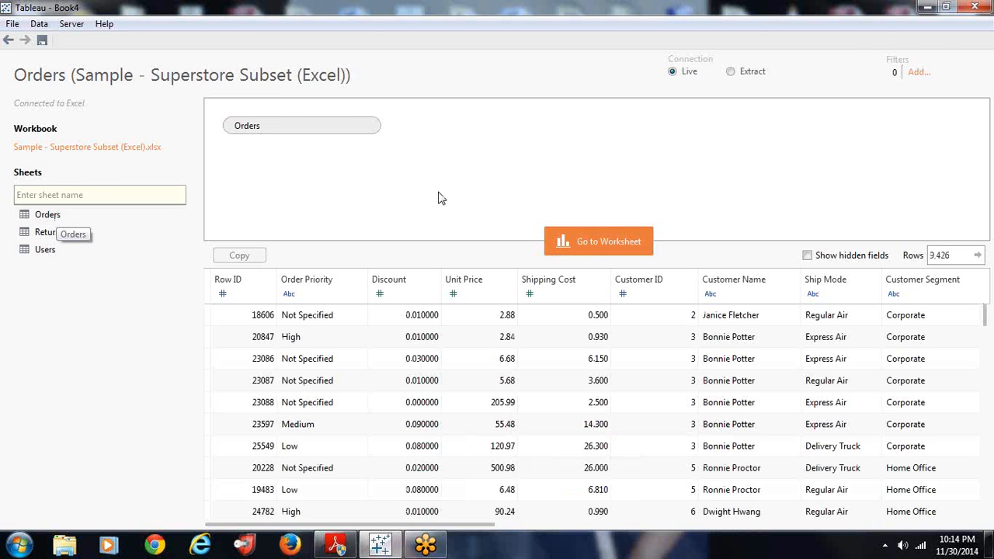
{"action": "left_click", "coordinate": [598, 247]}
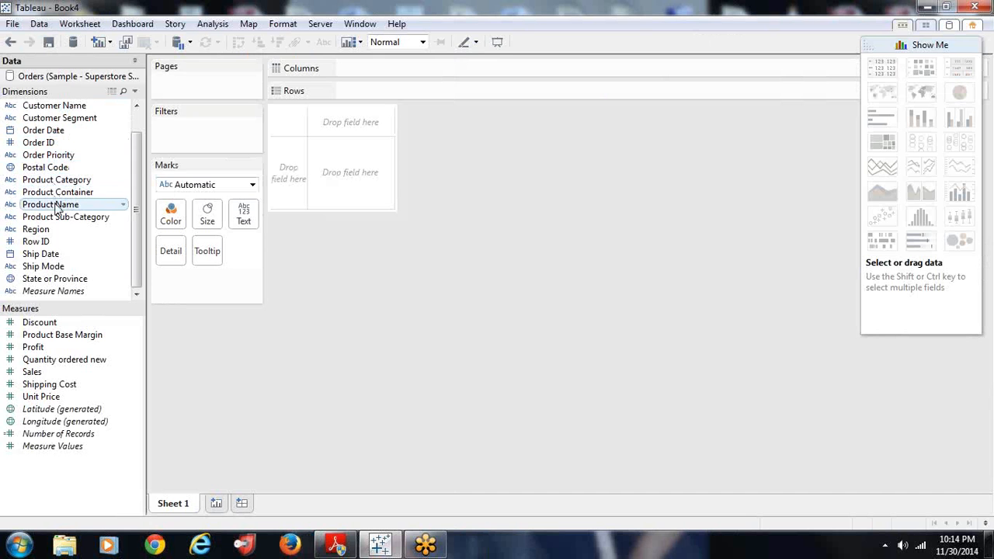
Place Product Name on the rows of Sheet 1, then clear the sheet
{"action": "left_click", "coordinate": [78, 204]}
{"action": "left_click_drag", "start_coordinate": [80, 205], "coordinate": [380, 97]}
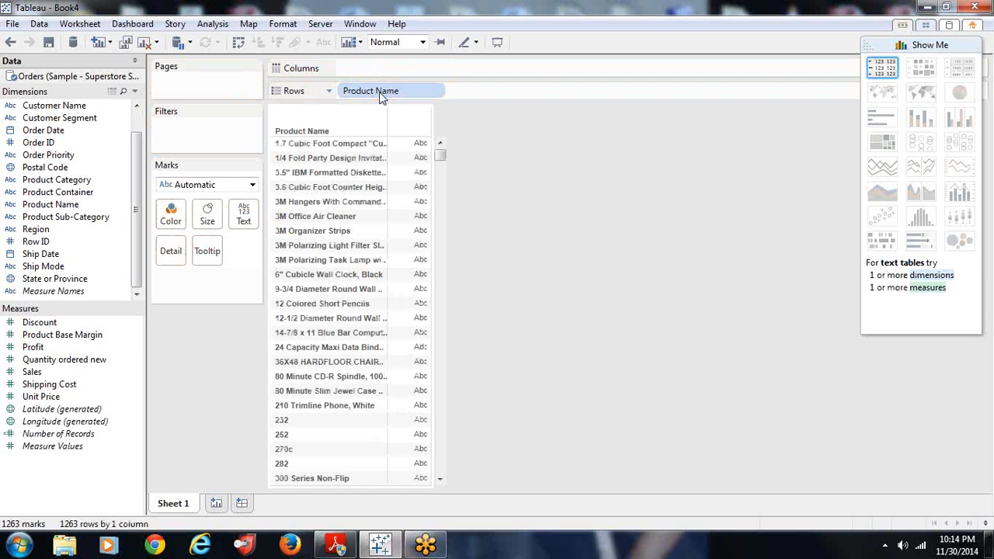
{"action": "left_click", "coordinate": [144, 43]}
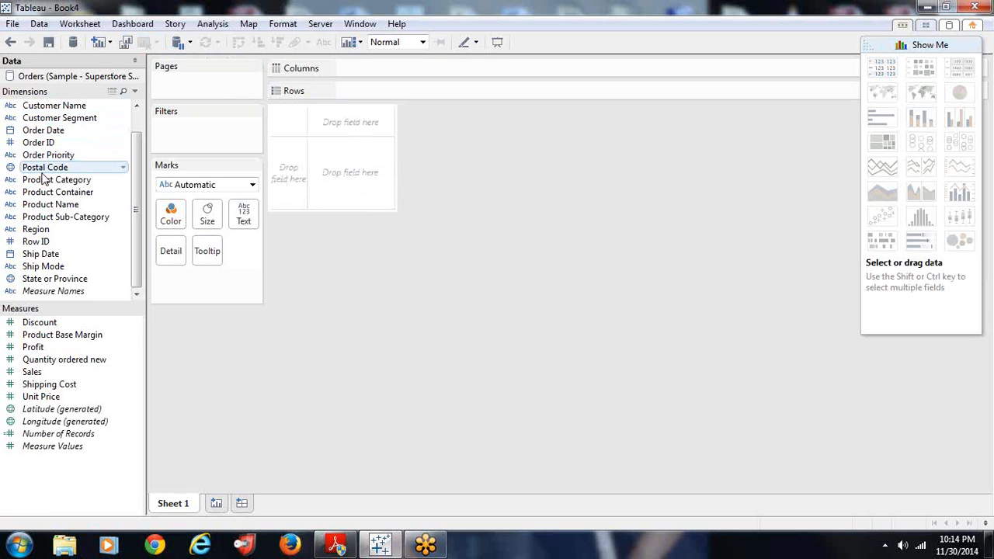
{"action": "left_click", "coordinate": [50, 205]}
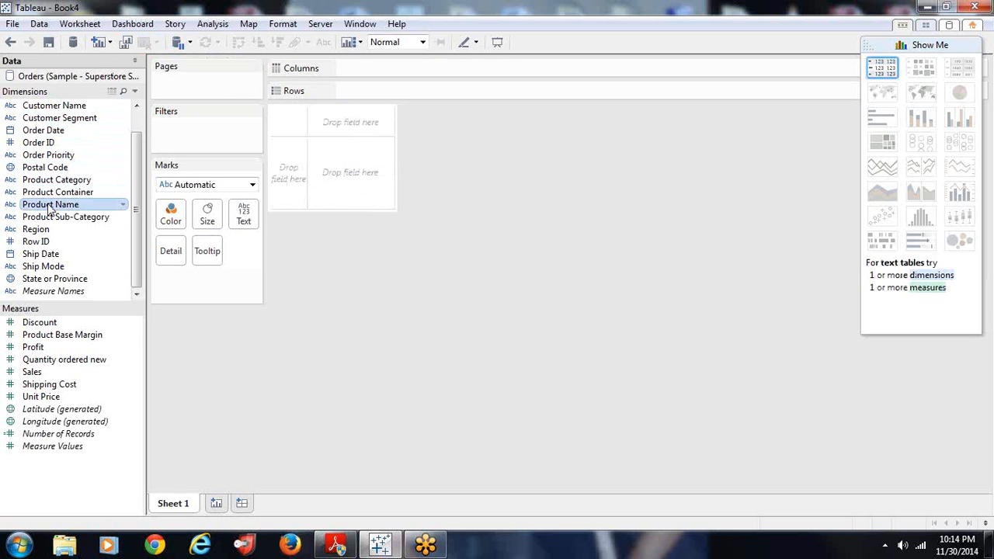
{"action": "left_click_drag", "start_coordinate": [50, 205], "coordinate": [52, 242]}
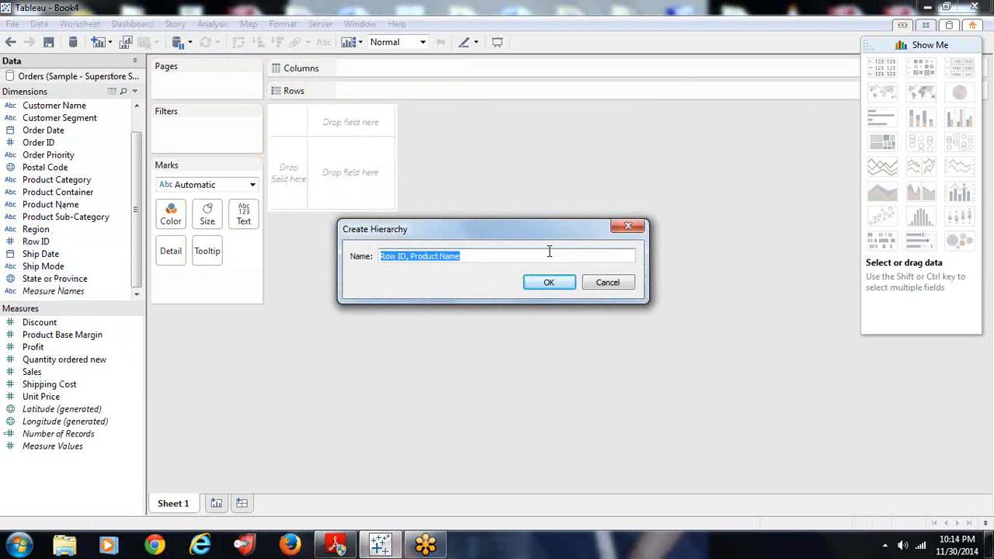
{"action": "left_click", "coordinate": [629, 230]}
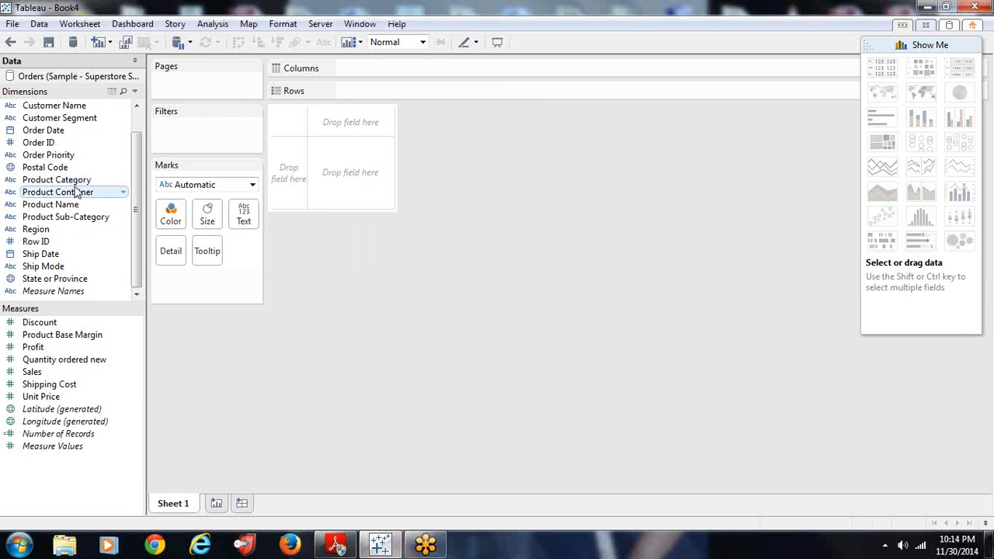
{"action": "double_click", "coordinate": [63, 205]}
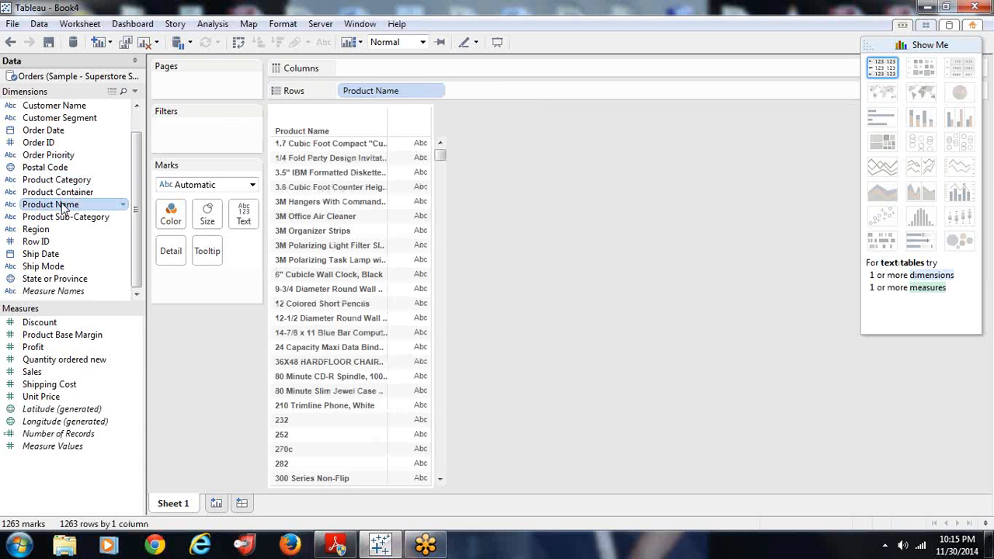
{"action": "left_click", "coordinate": [145, 45]}
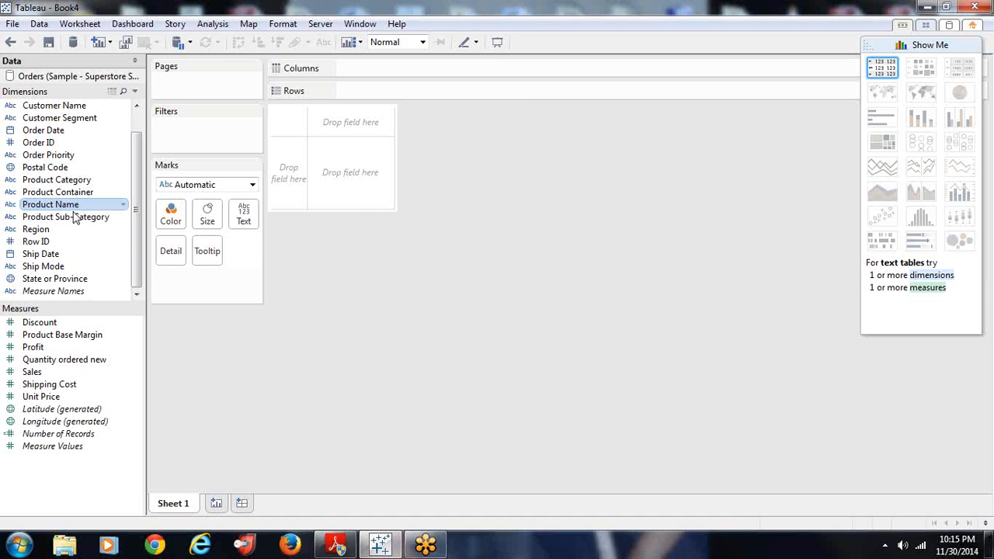
Build a horizontal bar chart of Sales by Product Name and sort the products in descending order of sales
{"action": "mouse_move", "coordinate": [75, 210]}
{"action": "left_mouse_down"}
{"action": "mouse_move", "coordinate": [77, 240]}
{"action": "mouse_move", "coordinate": [76, 209]}
{"action": "left_mouse_up"}
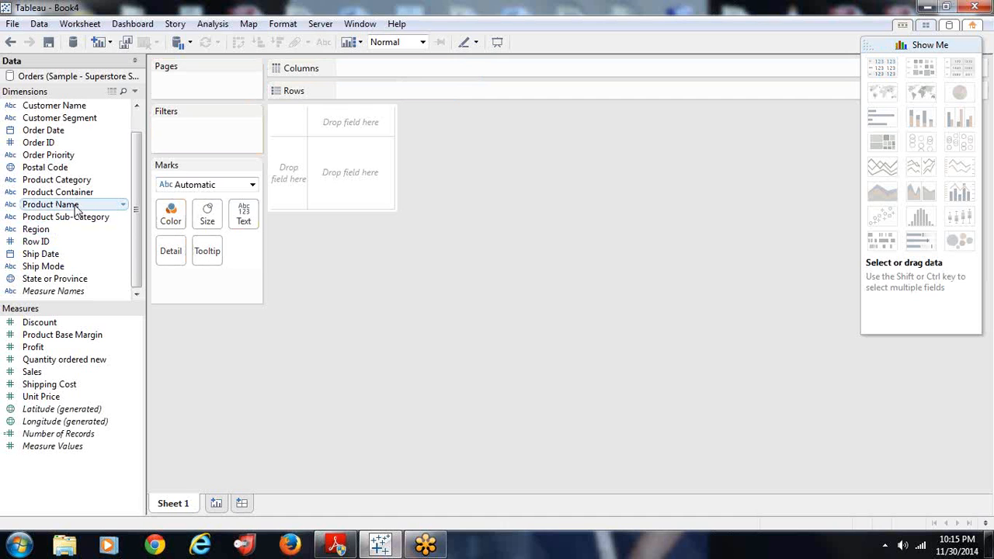
{"action": "left_click", "coordinate": [75, 208]}
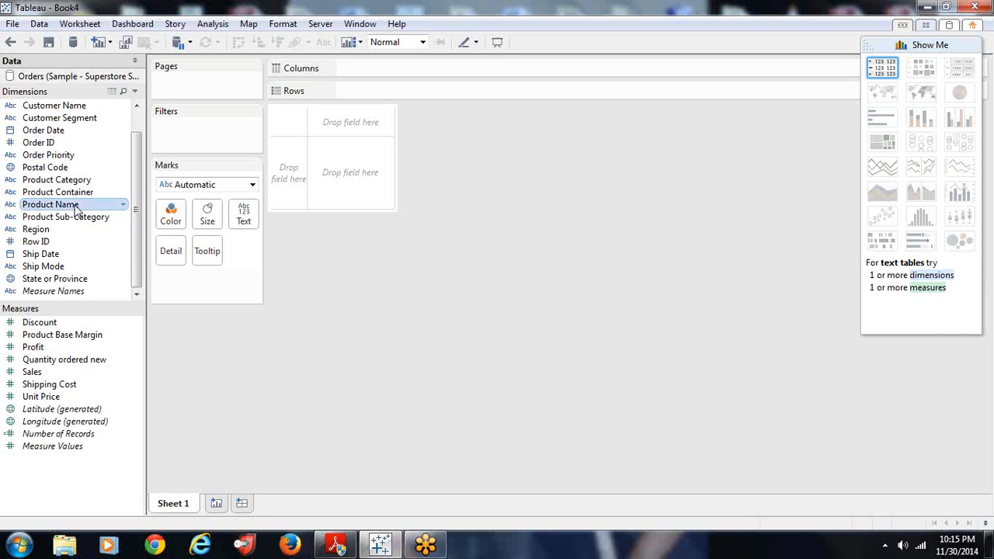
{"action": "left_click", "coordinate": [69, 376]}
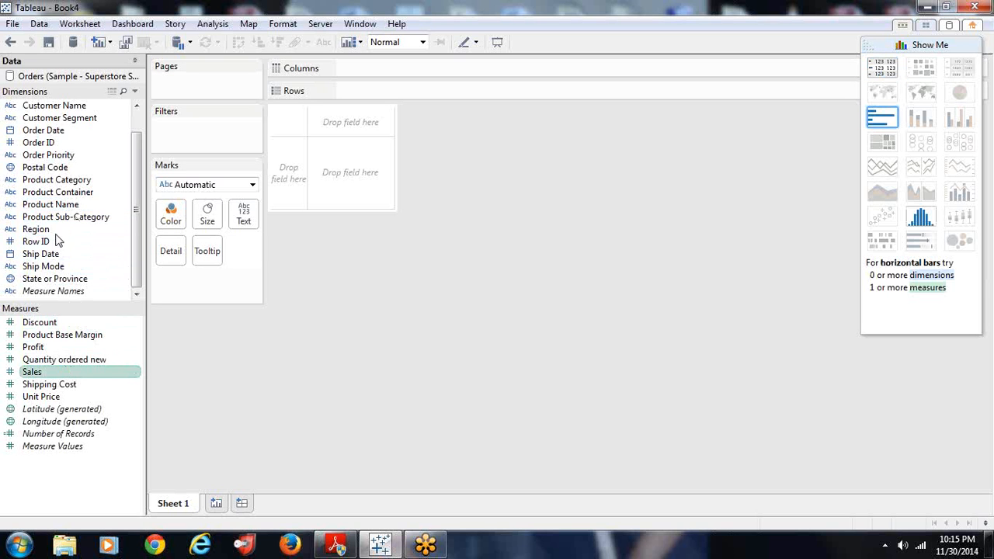
{"action": "left_click", "coordinate": [59, 207]}
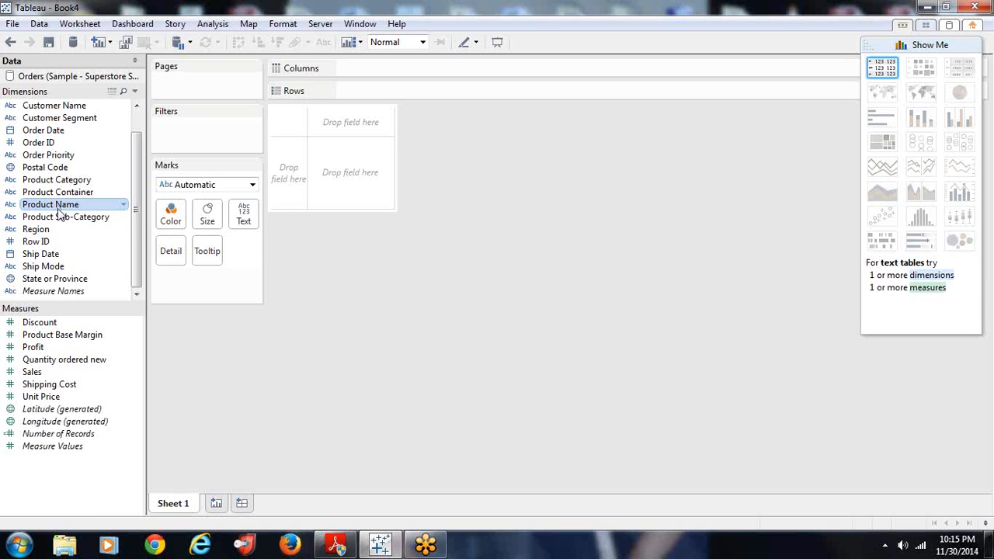
{"action": "left_click", "coordinate": [61, 372]}
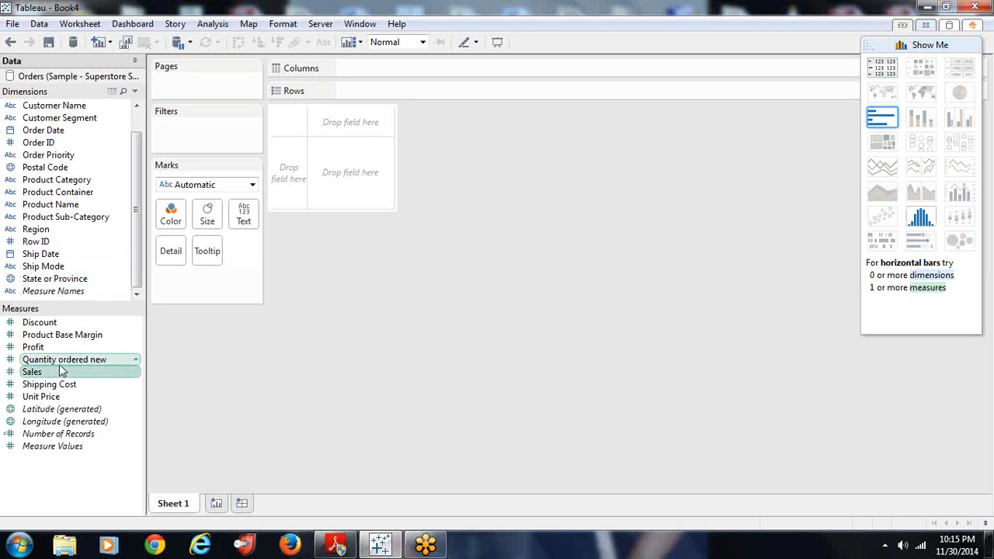
{"action": "left_click", "coordinate": [68, 205]}
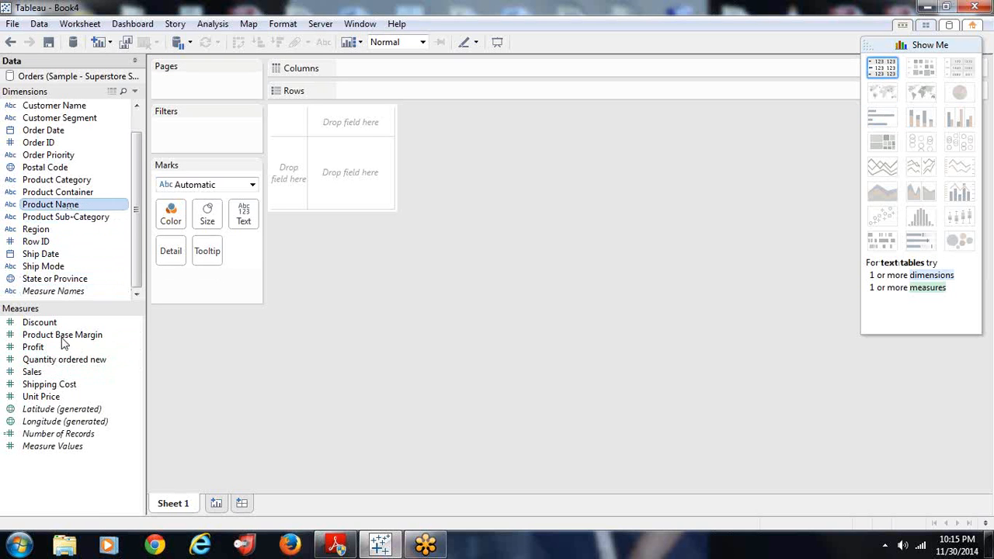
{"action": "left_click", "coordinate": [53, 376], "text": "ctrl"}
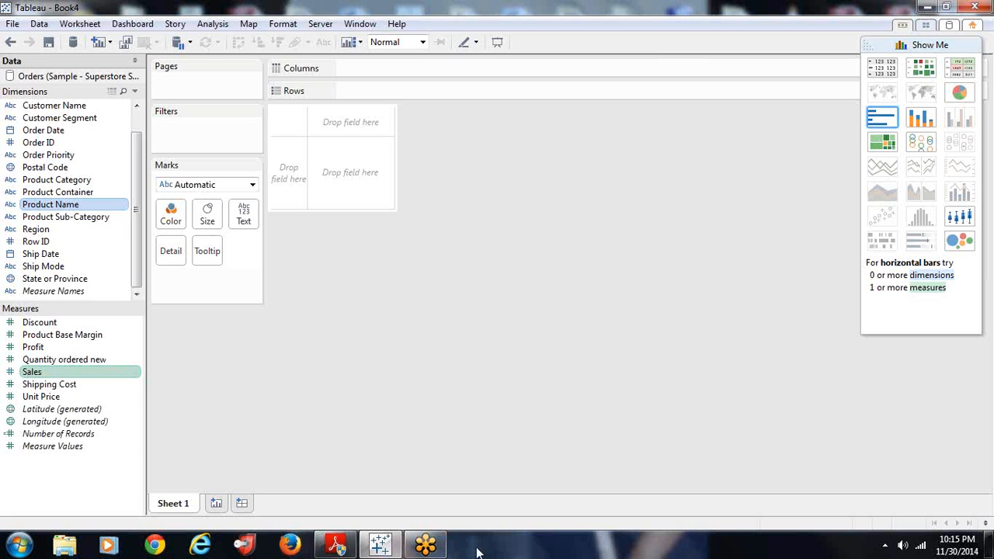
{"action": "left_click", "coordinate": [882, 119]}
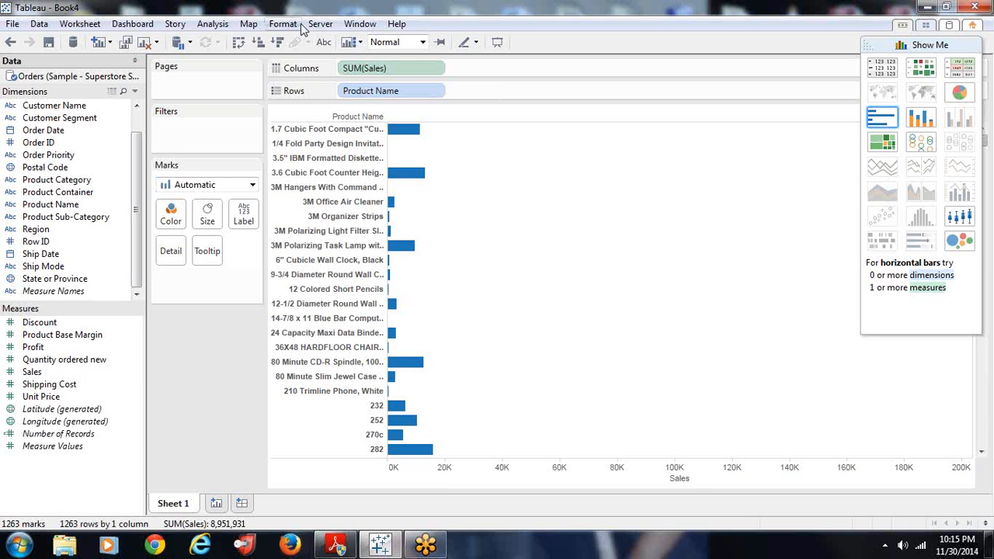
{"action": "left_click", "coordinate": [277, 43]}
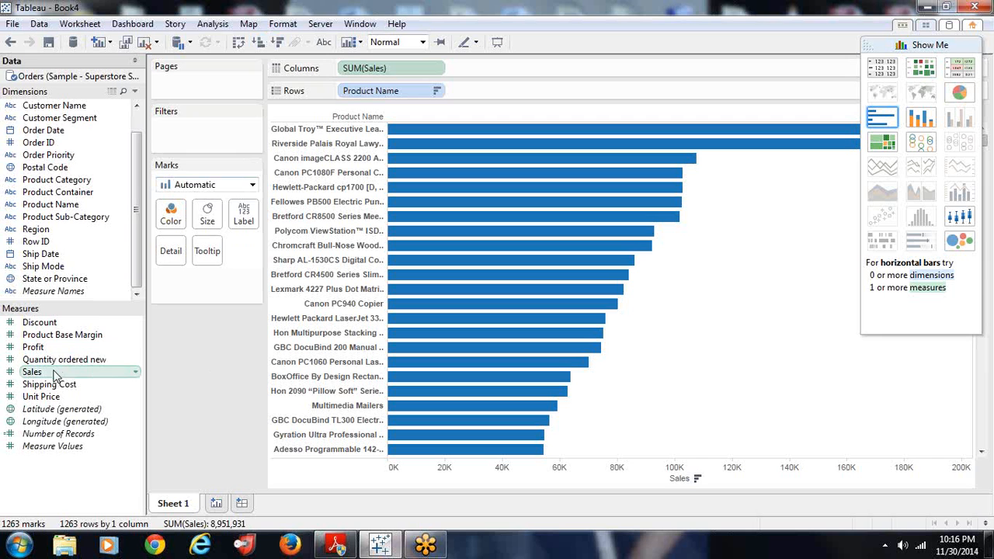
Label the bars with their Sales values, toggle the mark labels off and on again, and collapse Show Me
{"action": "left_click_drag", "start_coordinate": [55, 374], "coordinate": [242, 215]}
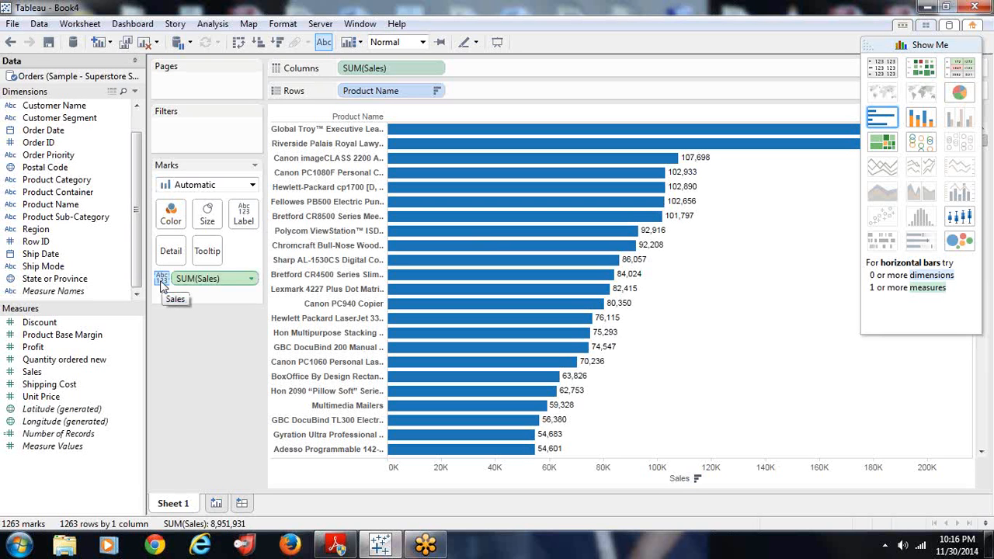
{"action": "left_click", "coordinate": [323, 43]}
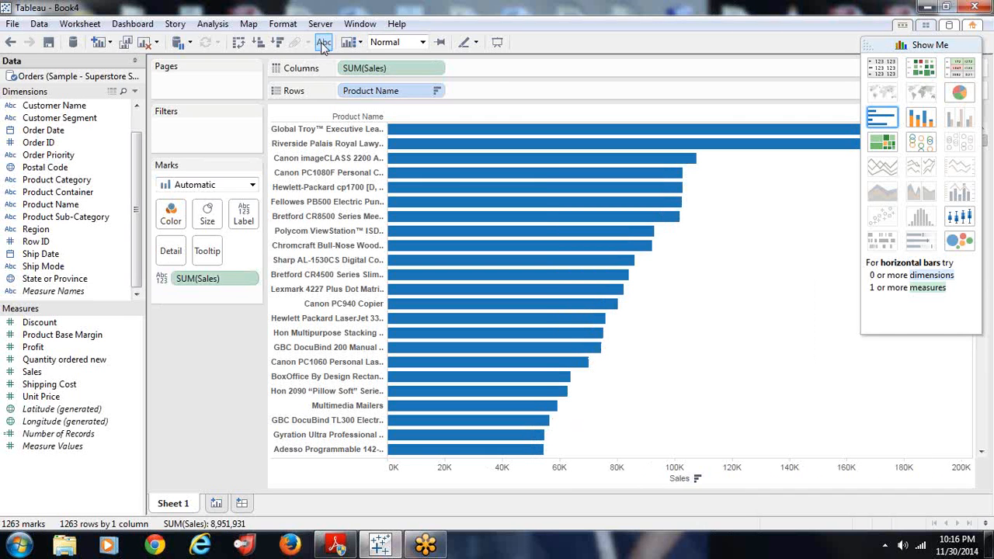
{"action": "left_click", "coordinate": [324, 43]}
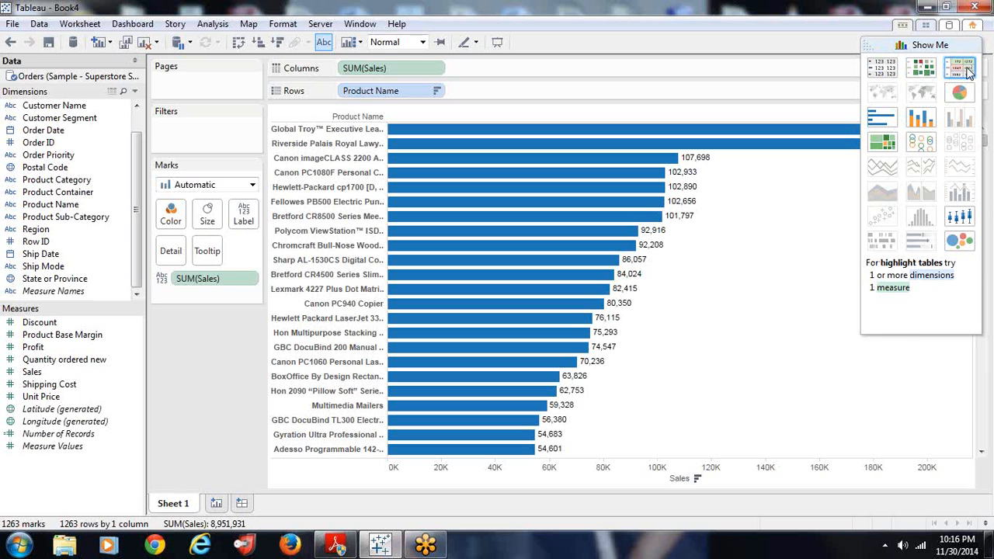
{"action": "left_click", "coordinate": [931, 47]}
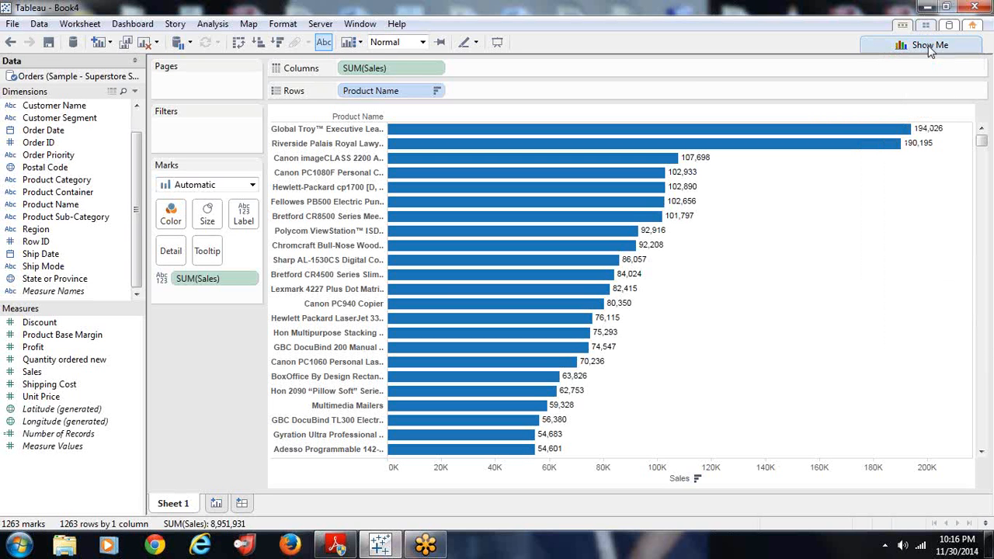
Filter Product Name to the top 10 by the sum of Sales
{"action": "left_click", "coordinate": [437, 93]}
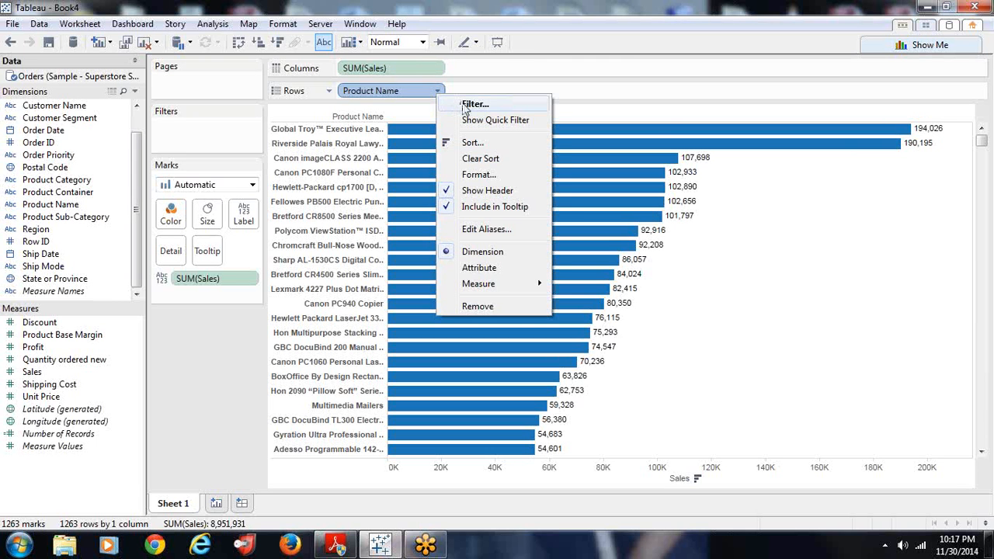
{"action": "left_click", "coordinate": [464, 105]}
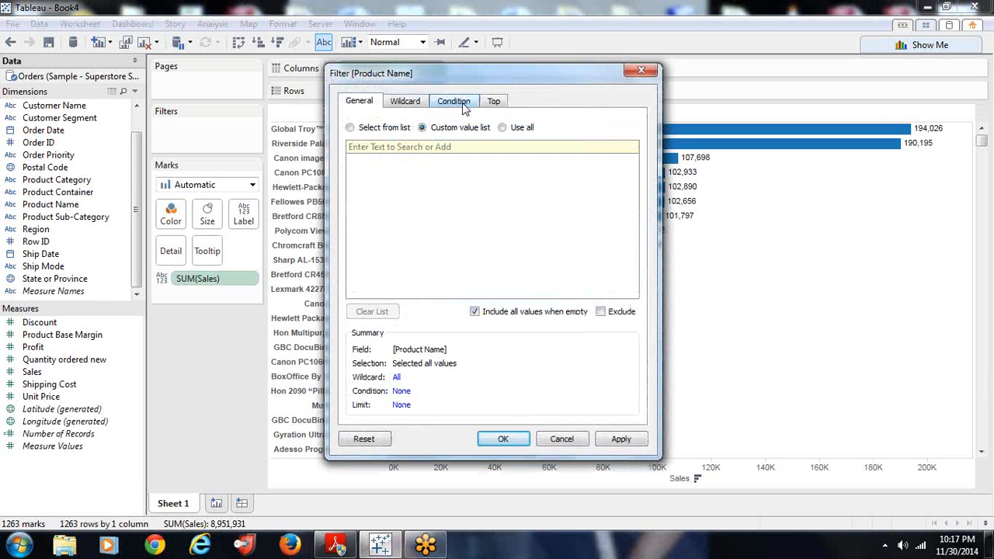
{"action": "left_click", "coordinate": [494, 103]}
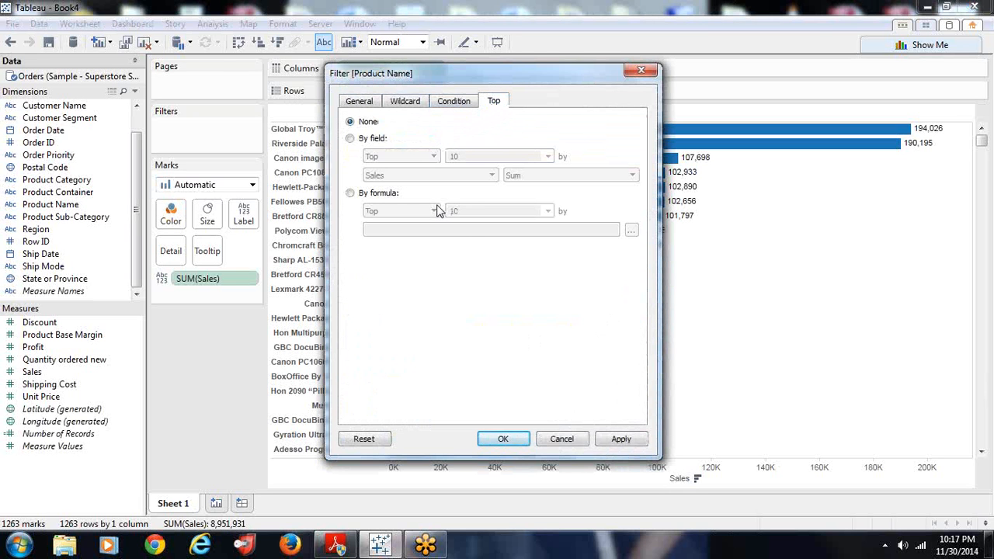
{"action": "left_click", "coordinate": [350, 139]}
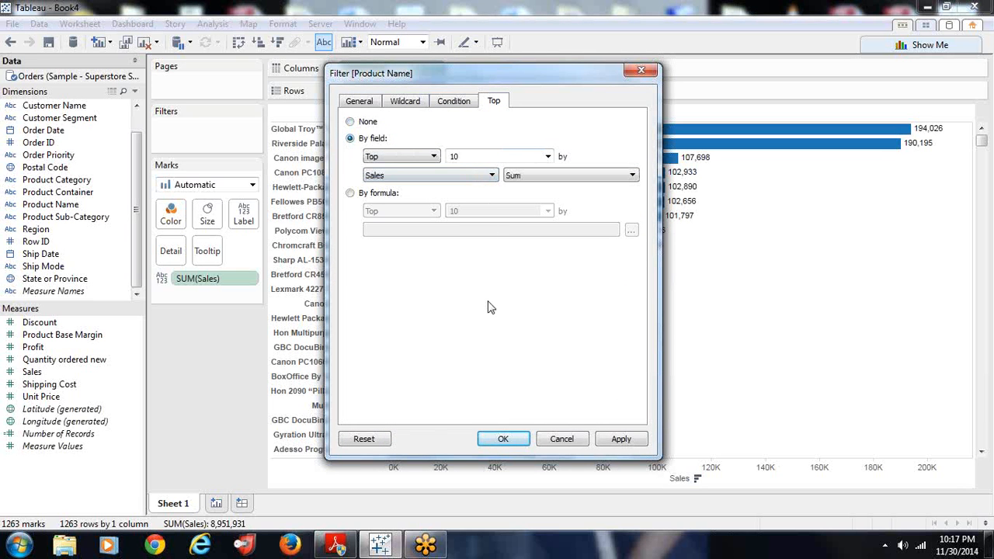
{"action": "left_click", "coordinate": [501, 440]}
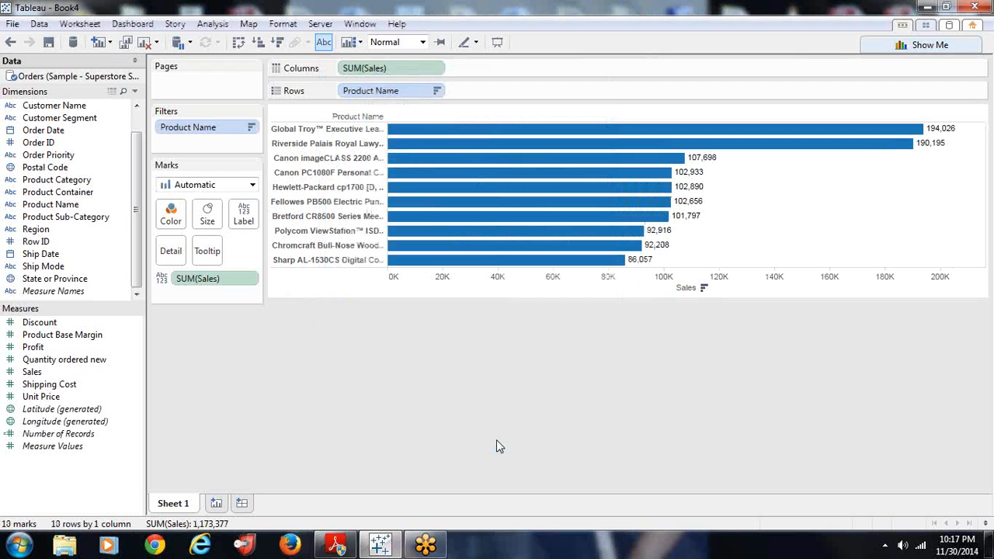
Create a new parameter for the count in the Product Name top filter and name it Top N
{"action": "left_click", "coordinate": [437, 91]}
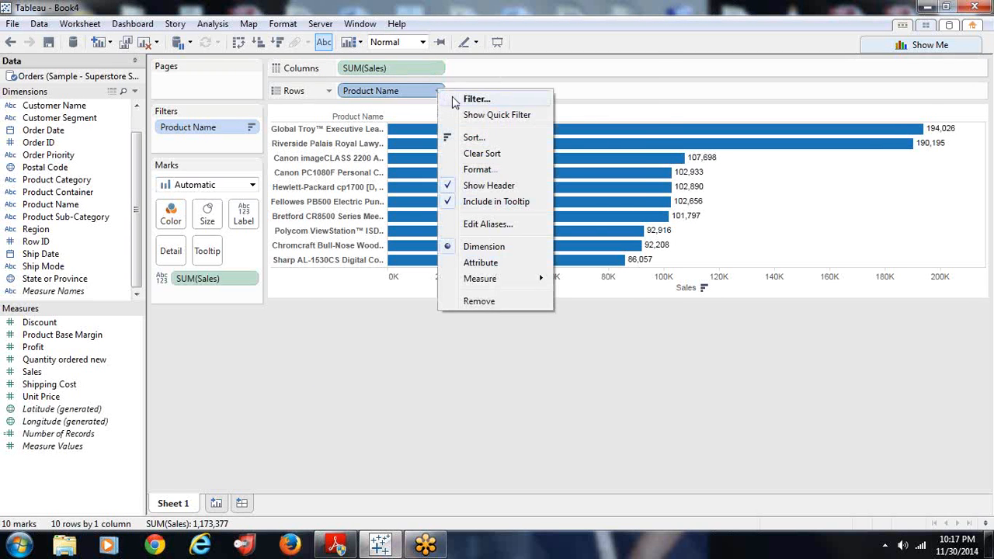
{"action": "left_click", "coordinate": [475, 99]}
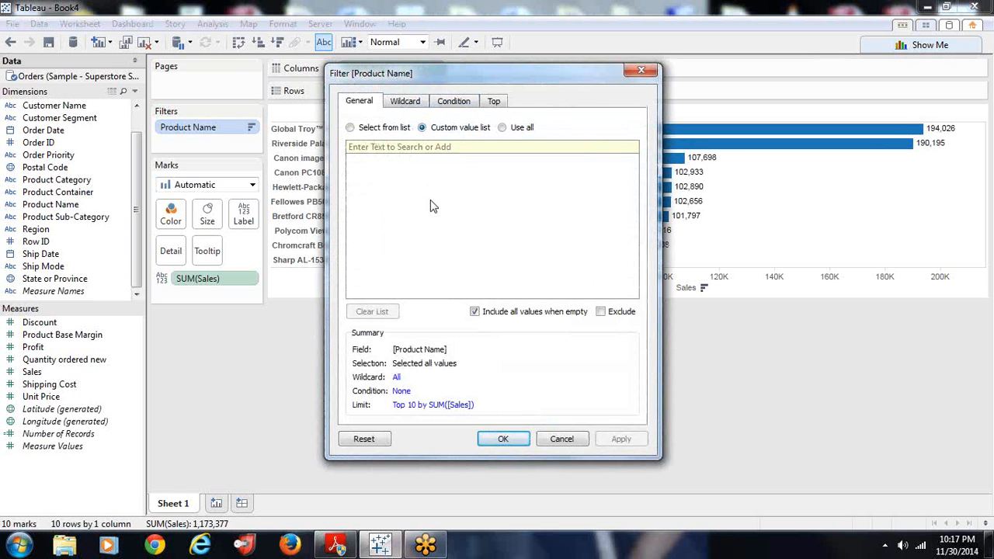
{"action": "left_click", "coordinate": [493, 104]}
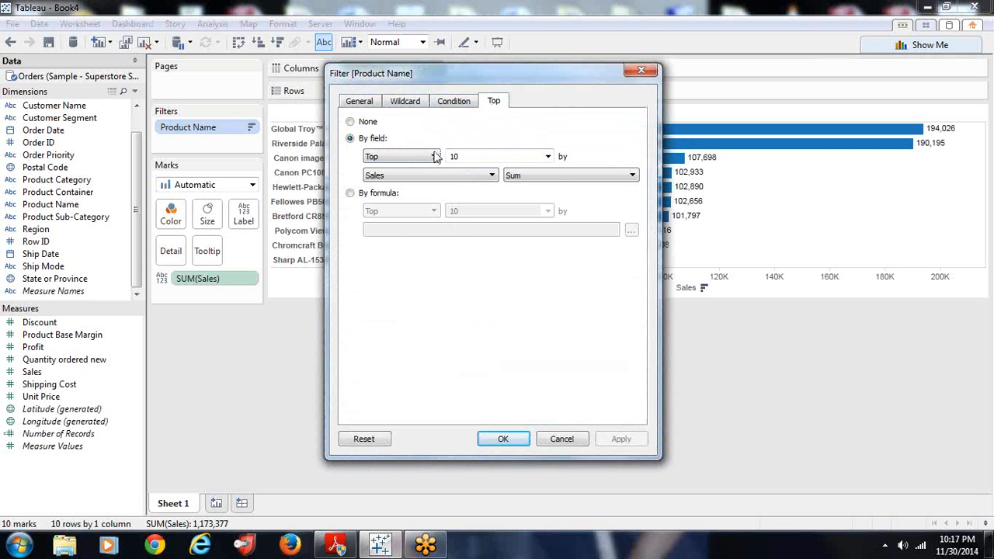
{"action": "left_click", "coordinate": [548, 157]}
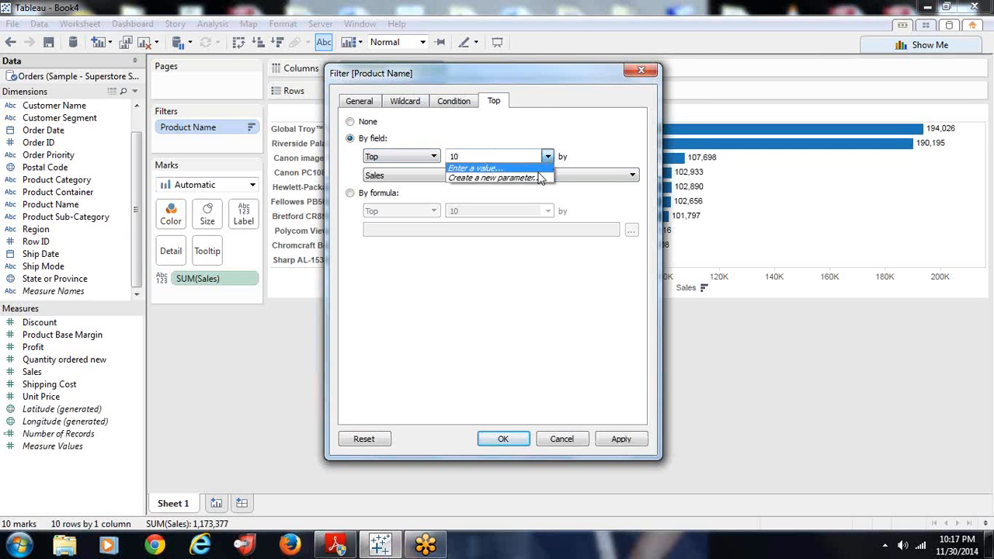
{"action": "left_click", "coordinate": [539, 178]}
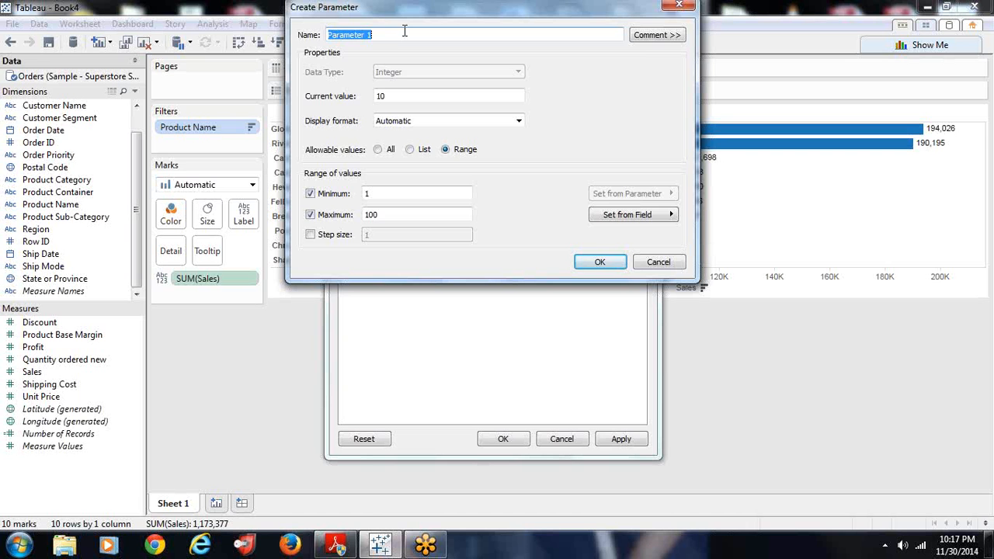
{"action": "key", "text": "BackSpace"}
{"action": "type", "text": "Top N"}
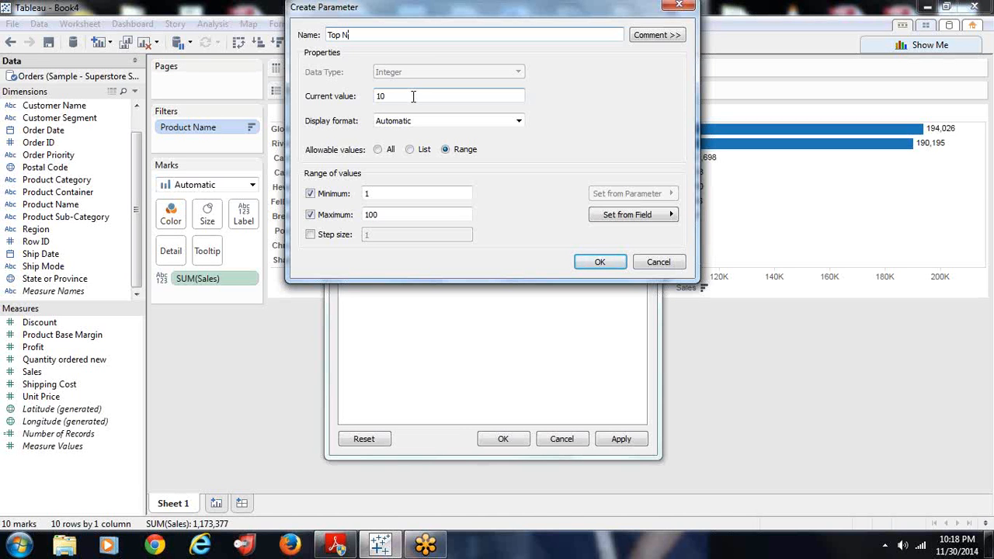
Set the parameter's maximum to 25, create it, and apply the Product Name filter that uses it
{"action": "left_click", "coordinate": [388, 217]}
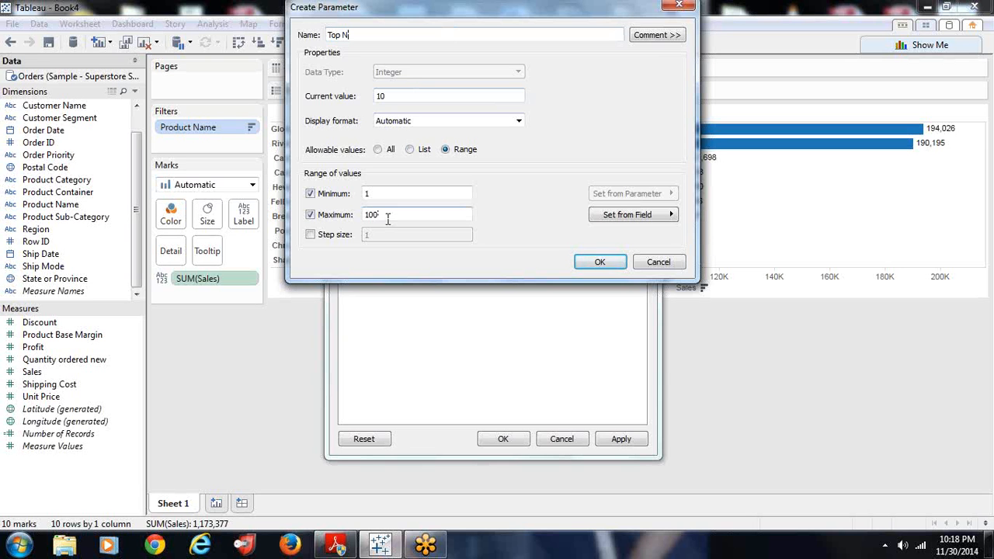
{"action": "key", "text": "BackSpace"}
{"action": "key", "text": "BackSpace"}
{"action": "key", "text": "BackSpace"}
{"action": "type", "text": "@"}
{"action": "key", "text": "BackSpace"}
{"action": "type", "text": "25"}
{"action": "left_click", "coordinate": [587, 265]}
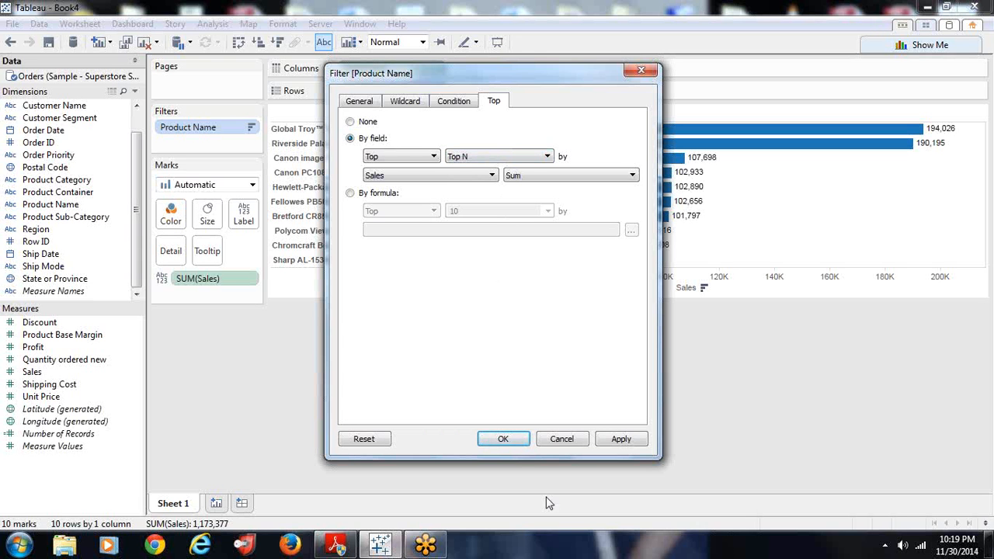
{"action": "left_click", "coordinate": [503, 439]}
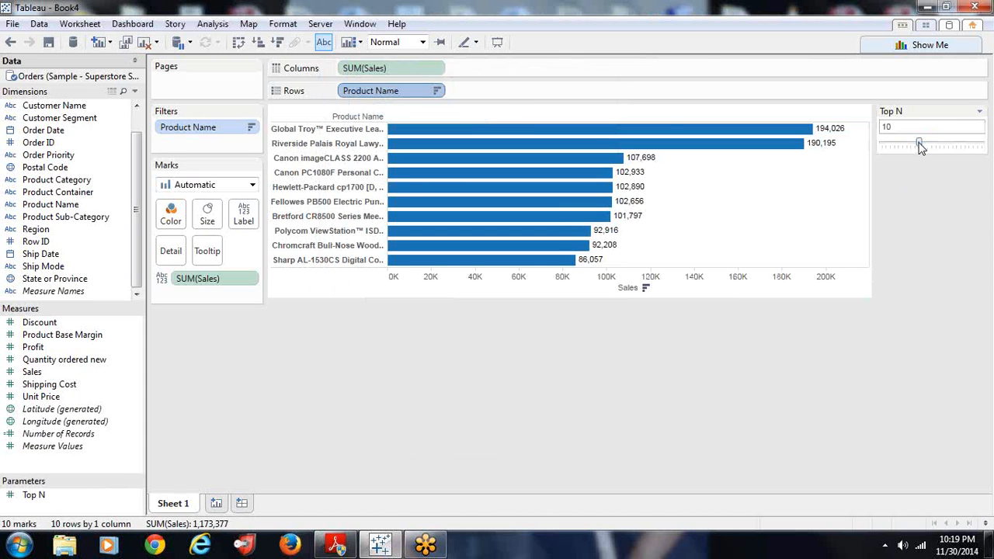
Test the Top N parameter control with 5, 10 and 15 products, and finish at 20
{"action": "left_click_drag", "start_coordinate": [920, 147], "coordinate": [901, 152]}
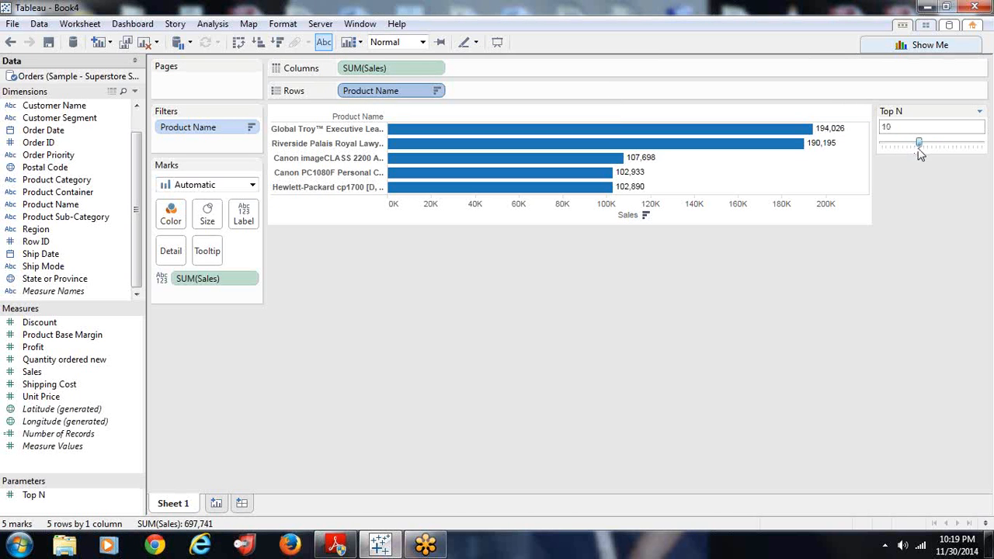
{"action": "left_click_drag", "start_coordinate": [919, 155], "coordinate": [940, 156]}
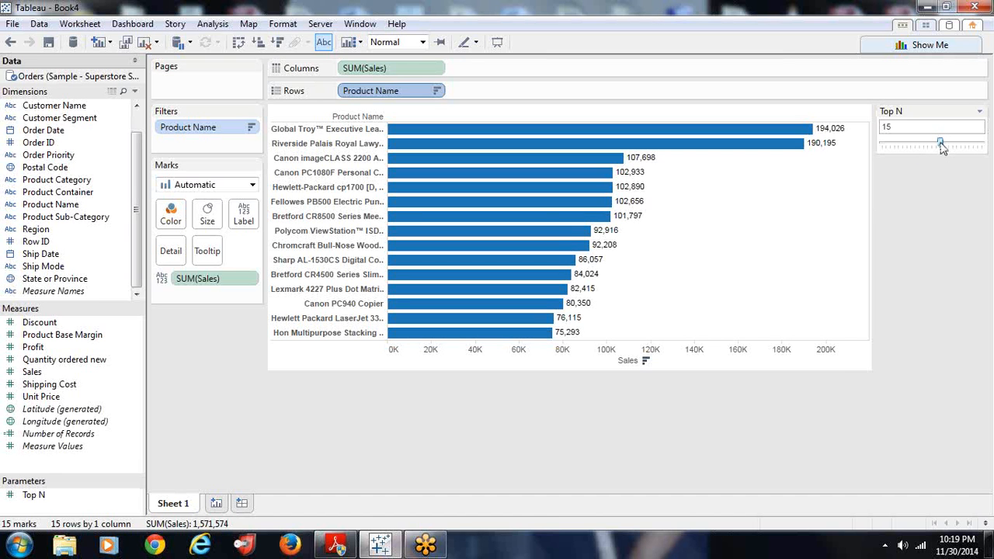
{"action": "left_click_drag", "start_coordinate": [940, 145], "coordinate": [960, 150]}
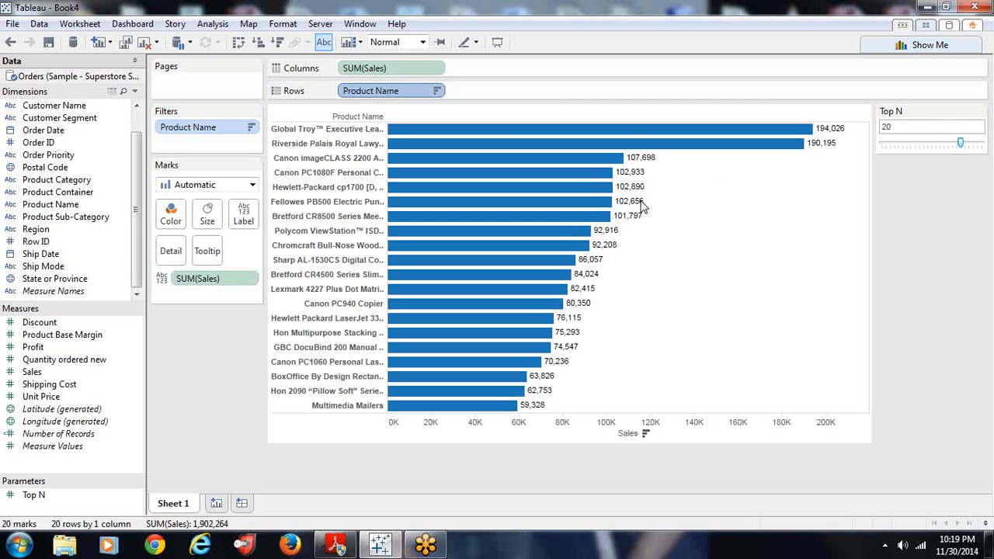
Duplicate Sheet 1 with the top products bar chart
{"action": "mouse_move", "coordinate": [645, 201]}
{"action": "right_click", "coordinate": [174, 506]}
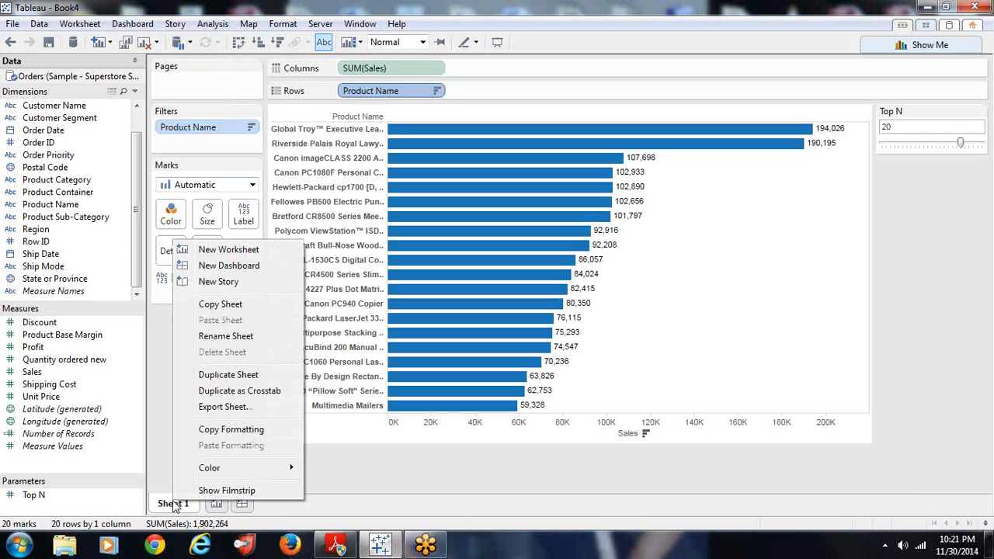
{"action": "left_click", "coordinate": [218, 377]}
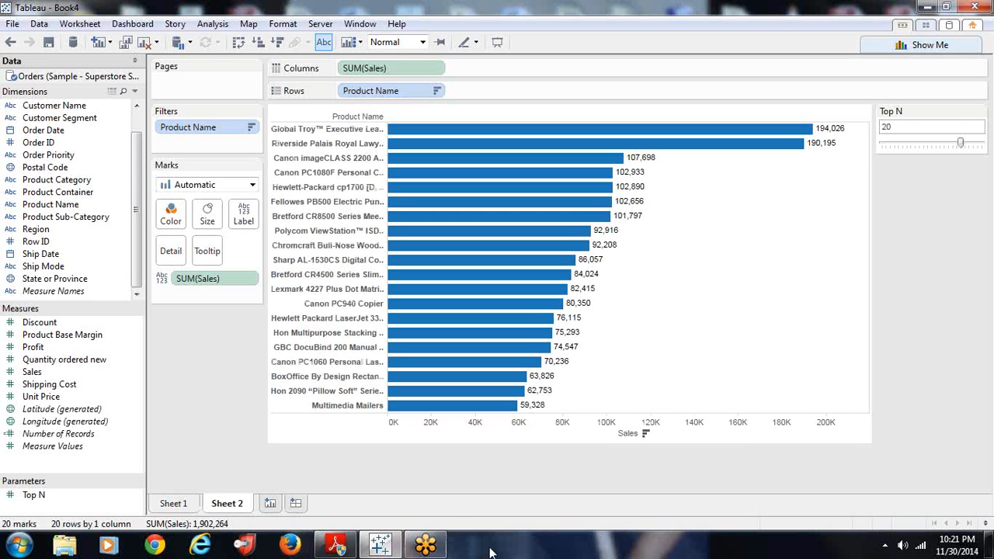
On Sheet 1, format the pane numbers of SUM(Sales) as Currency (Custom)
{"action": "left_click", "coordinate": [185, 503]}
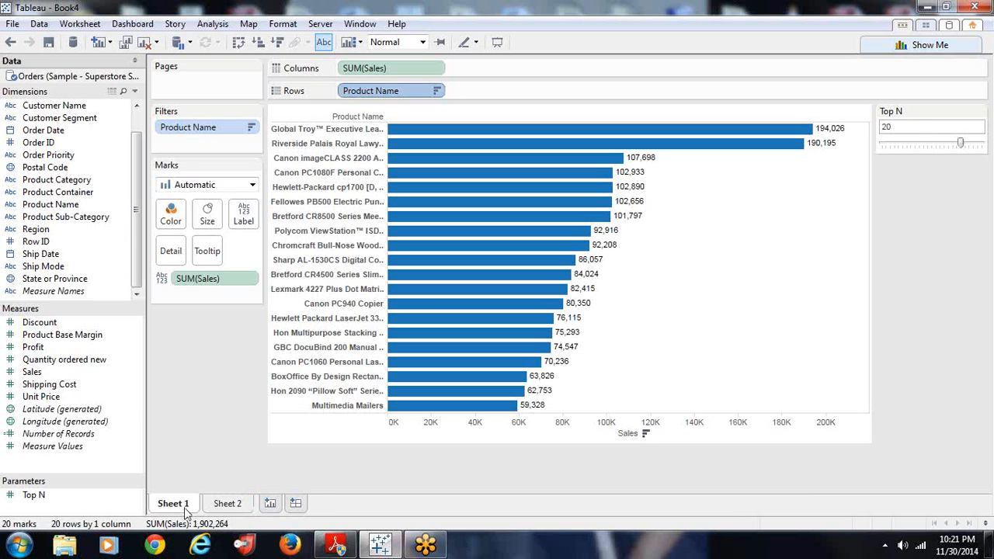
{"action": "right_click", "coordinate": [185, 511]}
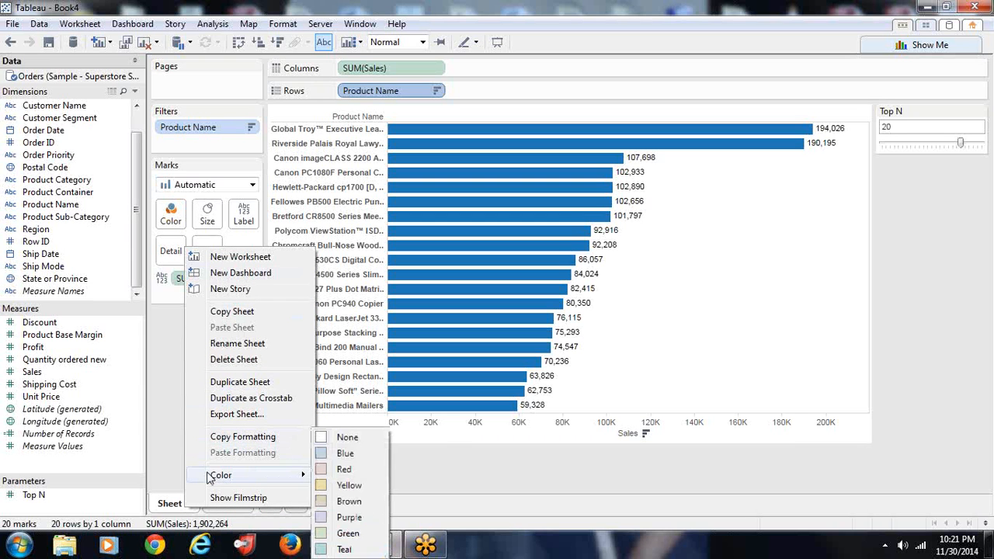
{"action": "left_click", "coordinate": [174, 433]}
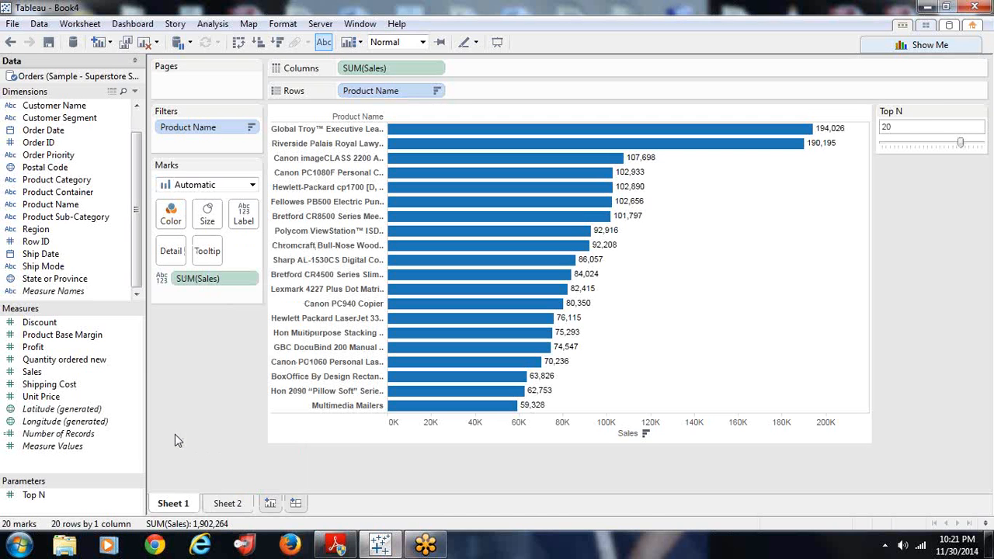
{"action": "right_click", "coordinate": [796, 236]}
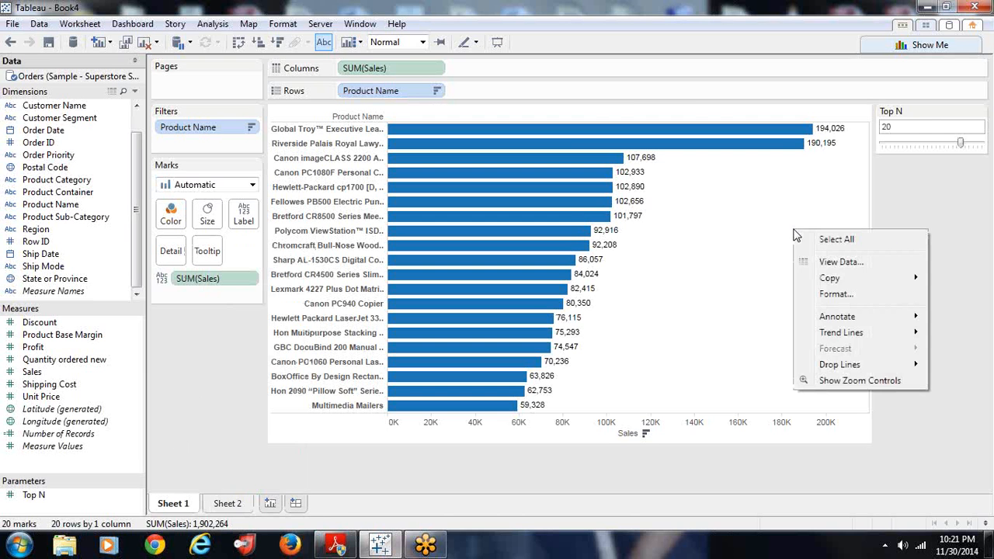
{"action": "left_click", "coordinate": [835, 294]}
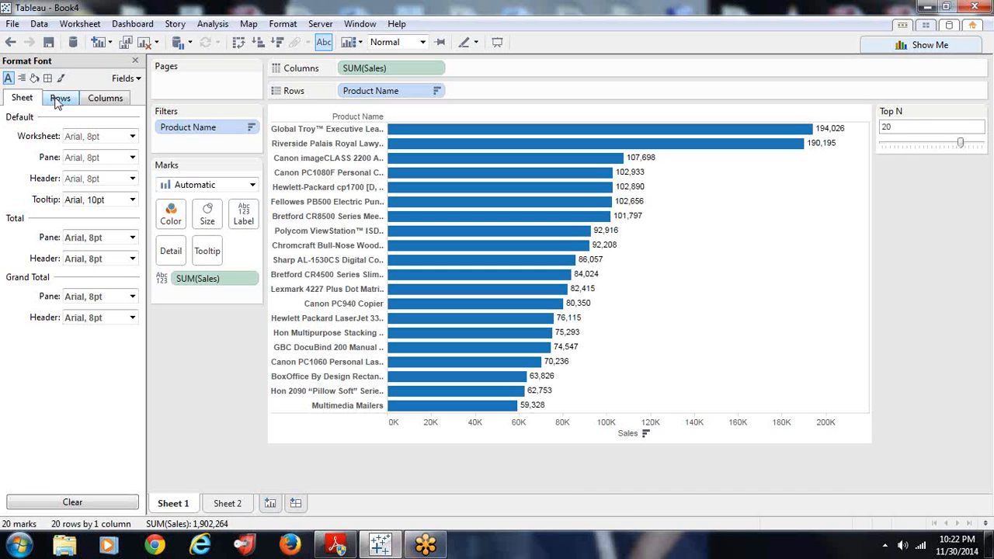
{"action": "left_click", "coordinate": [138, 79]}
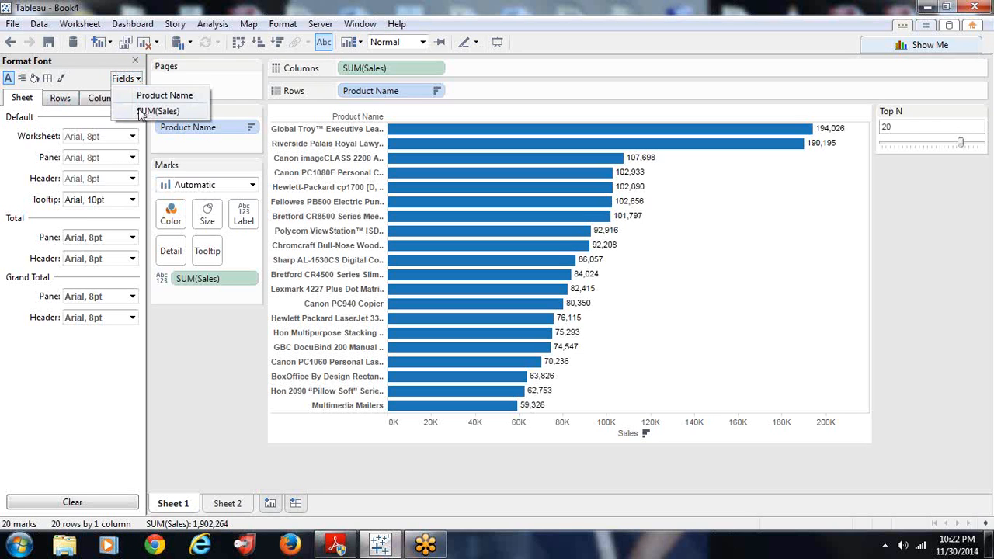
{"action": "left_click", "coordinate": [140, 111]}
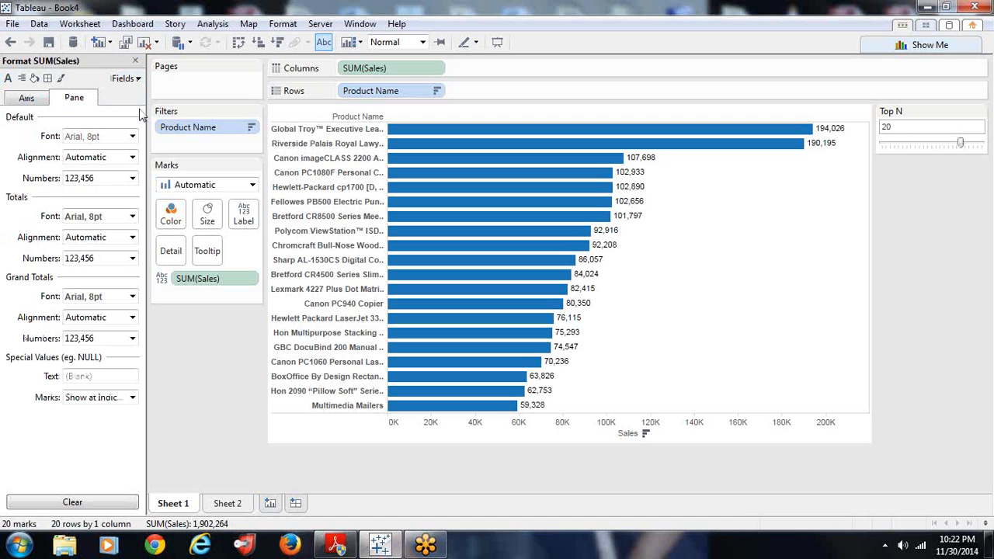
{"action": "left_click", "coordinate": [132, 180]}
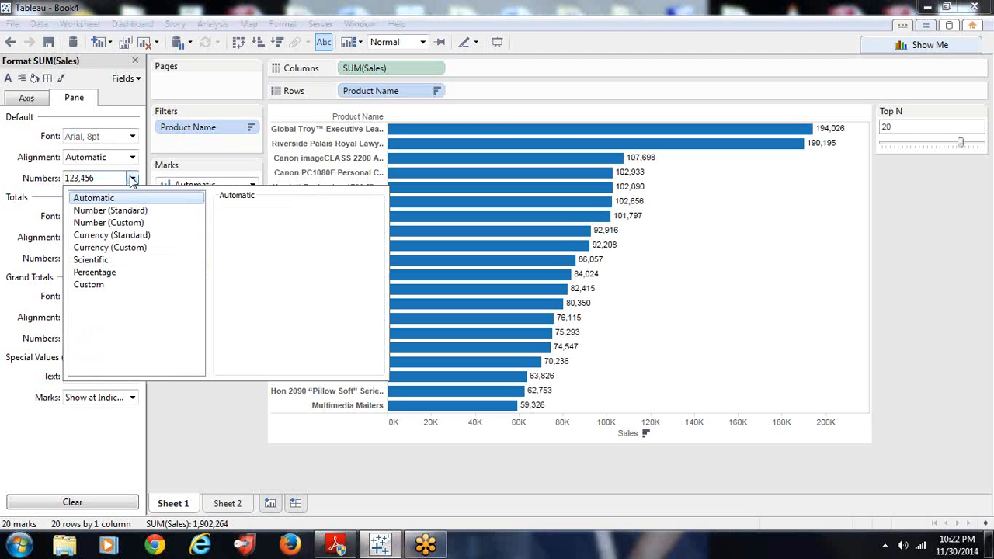
{"action": "left_click", "coordinate": [132, 249]}
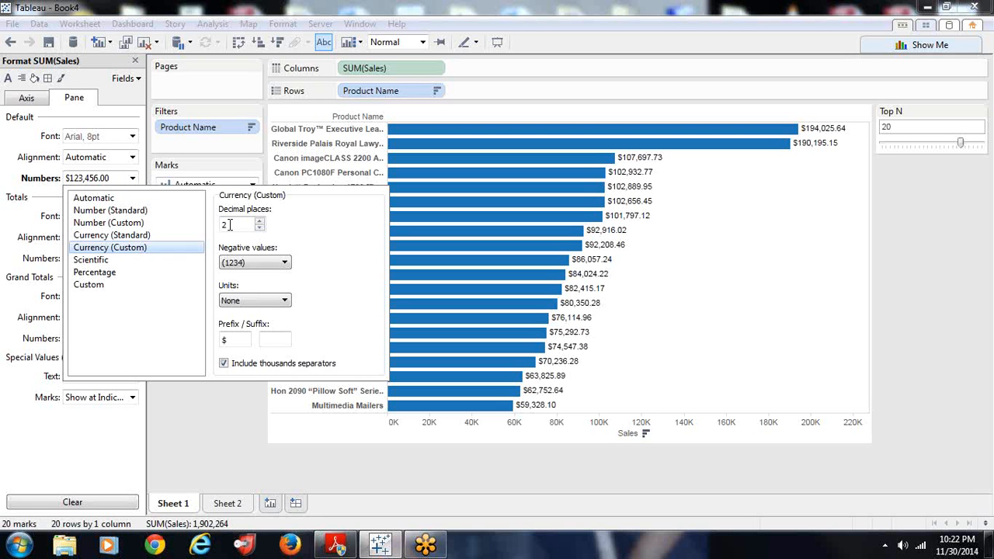
Set the currency format to 1 decimal place with units in Thousands (K), and close the formatting options
{"action": "left_click", "coordinate": [260, 229]}
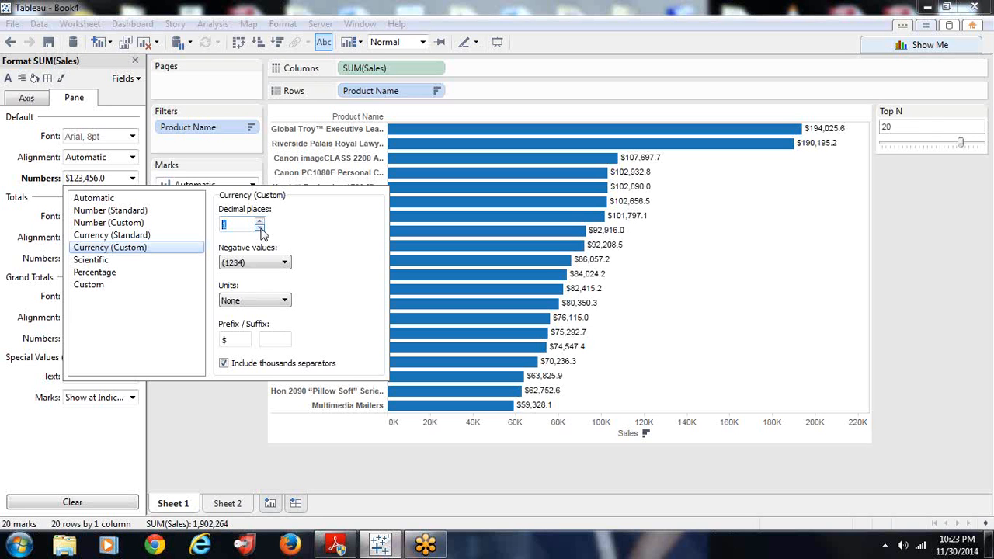
{"action": "left_click", "coordinate": [285, 305]}
{"action": "left_click", "coordinate": [278, 325]}
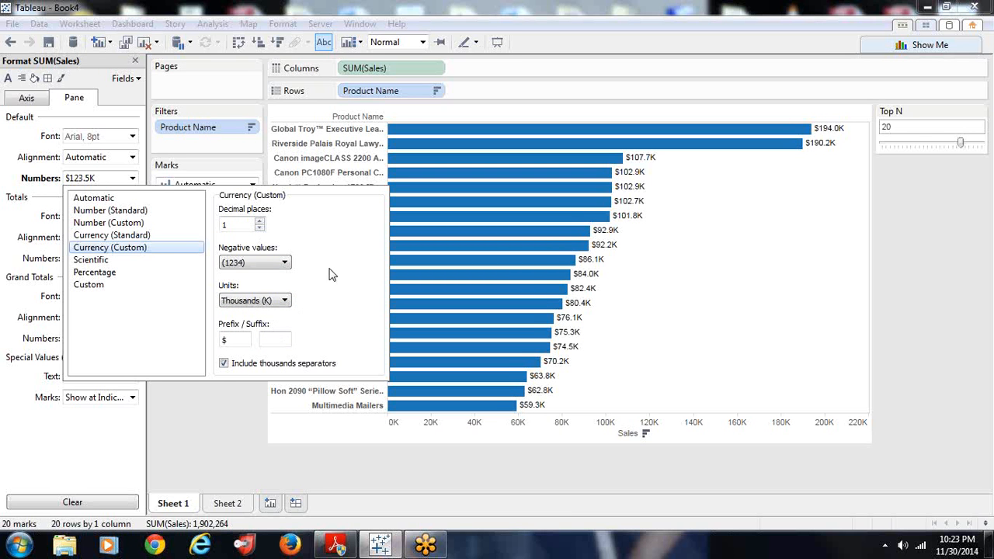
{"action": "left_click", "coordinate": [99, 438]}
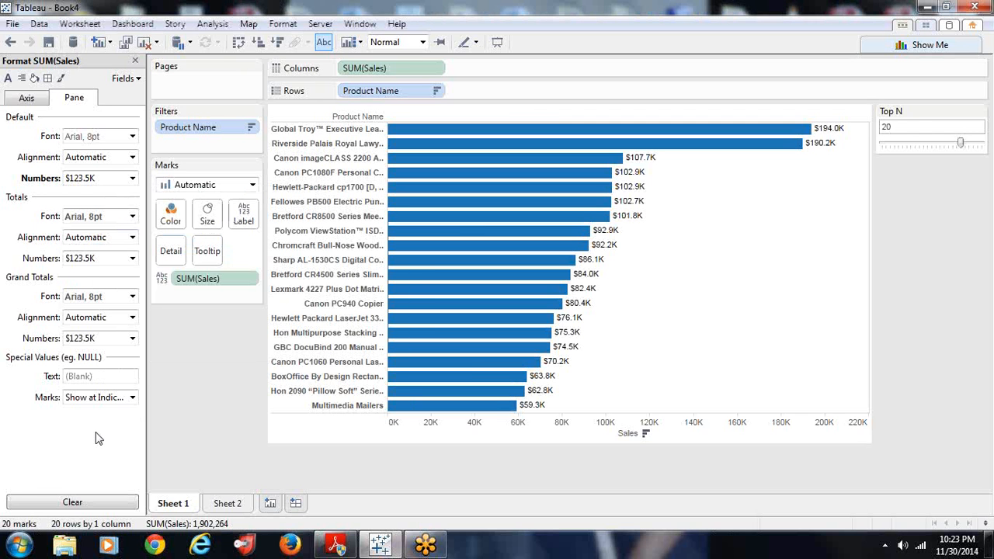
{"action": "left_click", "coordinate": [135, 61]}
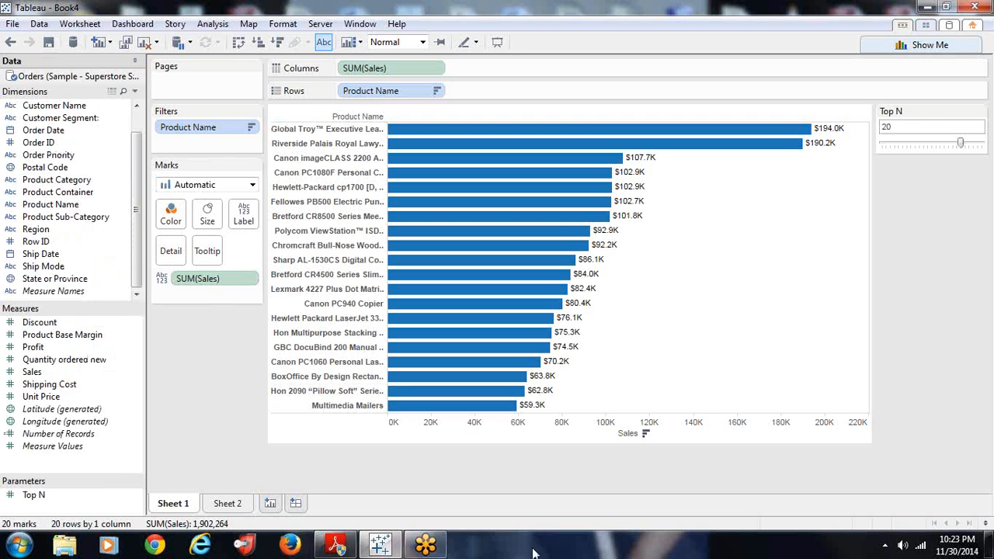
On Sheet 2, set the default number format of the Sales measure to Currency (Custom) with 1 decimal place and Thousands (K) units
{"action": "left_click", "coordinate": [226, 504]}
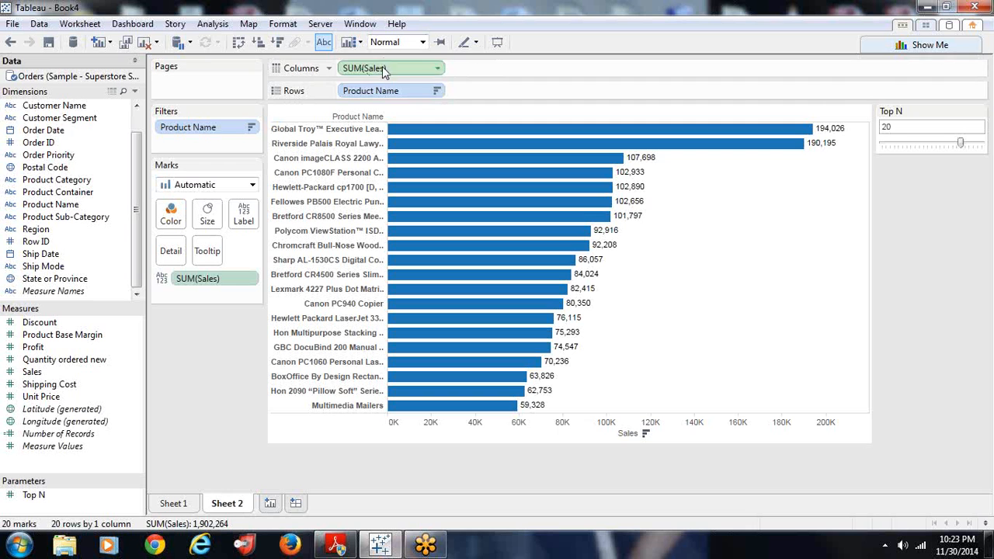
{"action": "left_click", "coordinate": [29, 374]}
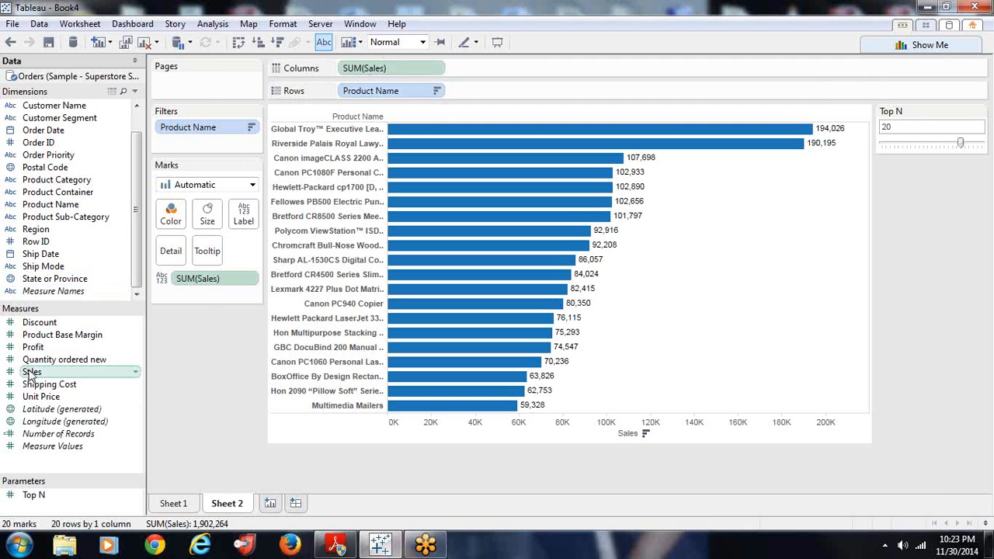
{"action": "right_click", "coordinate": [29, 374]}
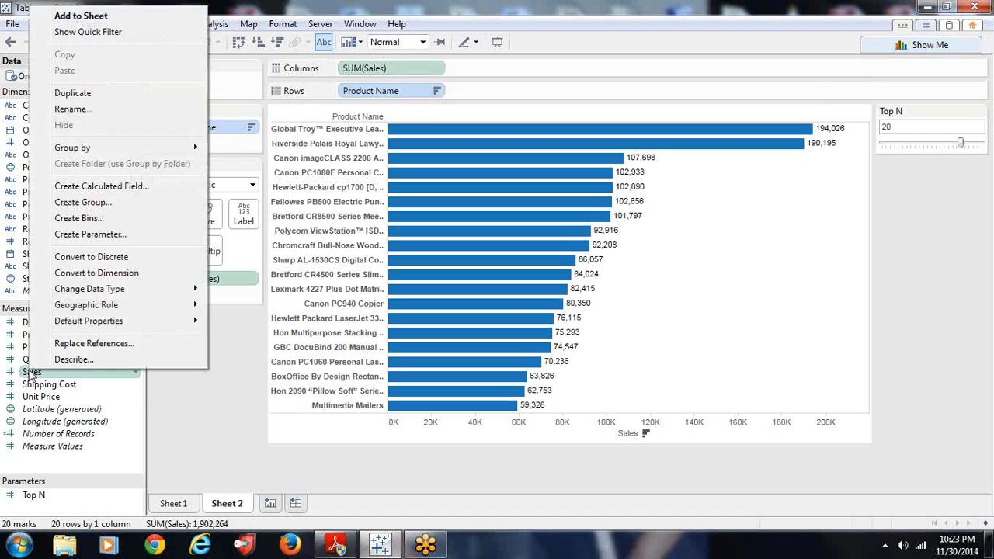
{"action": "mouse_move", "coordinate": [70, 323]}
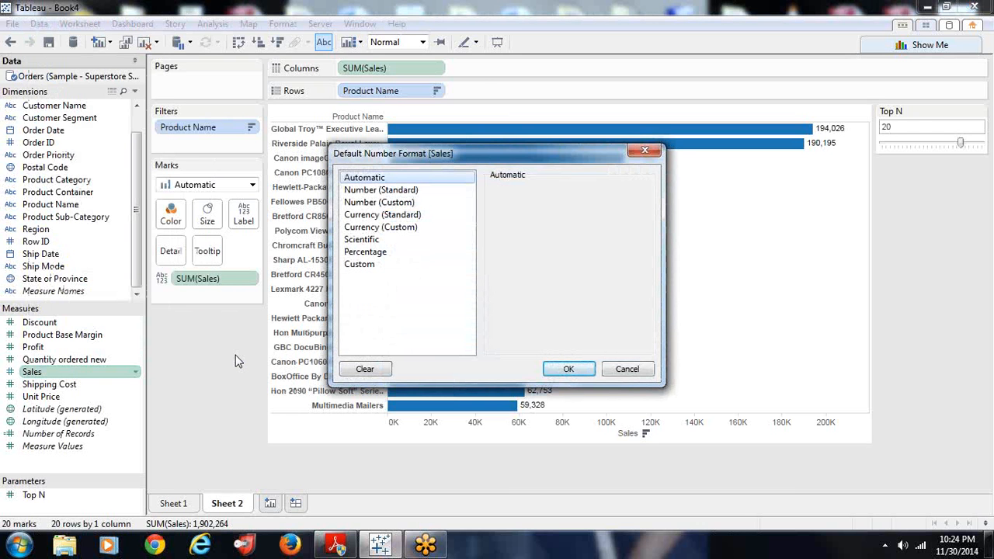
{"action": "left_click", "coordinate": [377, 228]}
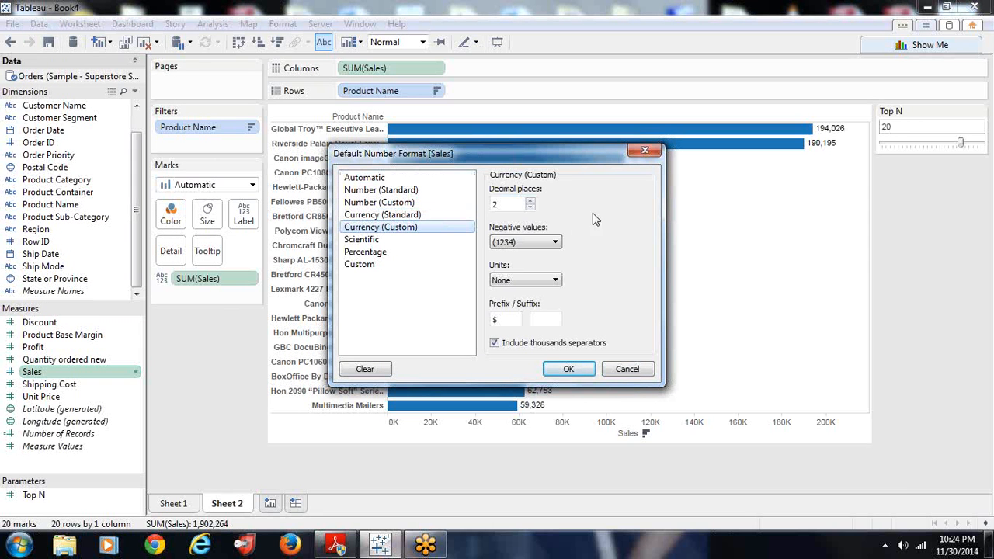
{"action": "left_click", "coordinate": [530, 207]}
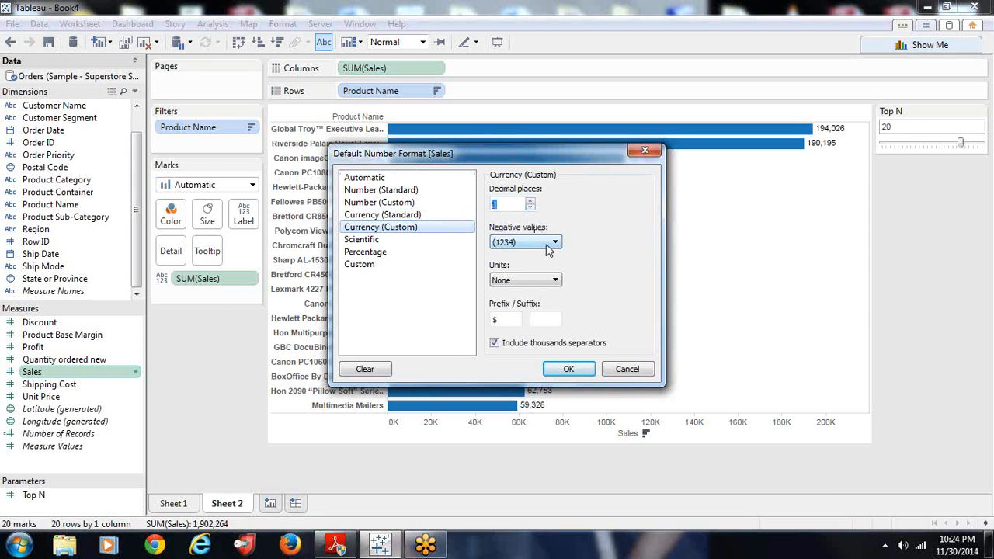
{"action": "left_click", "coordinate": [555, 281]}
{"action": "left_click", "coordinate": [547, 307]}
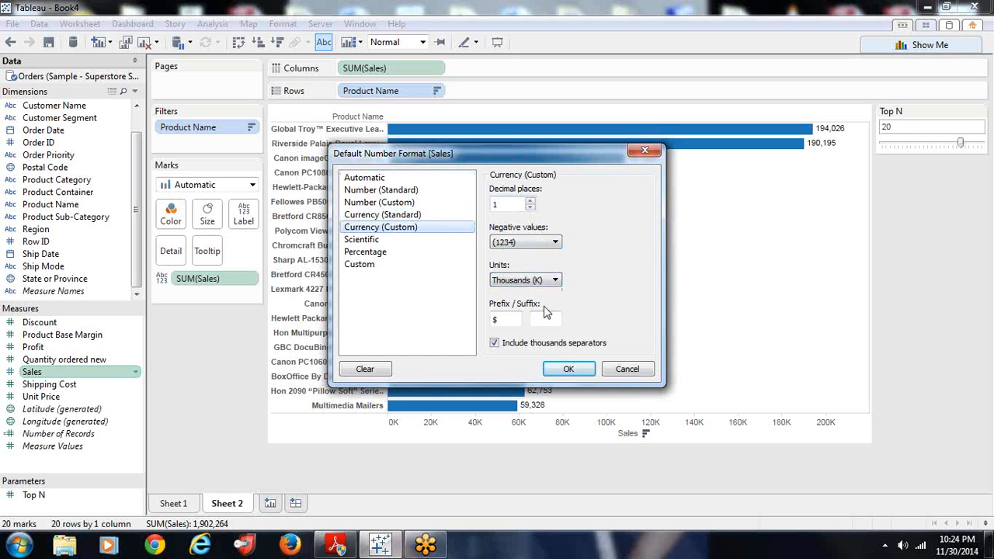
{"action": "left_click", "coordinate": [556, 369]}
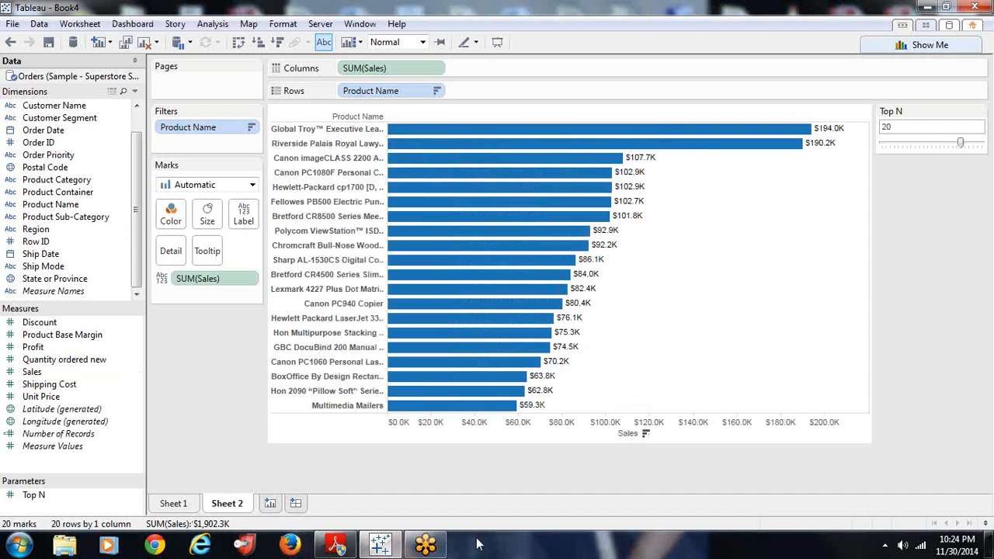
Add a blank dashboard and a new worksheet, and chart Sales by Region on that worksheet as packed bubbles
{"action": "left_click", "coordinate": [295, 504]}
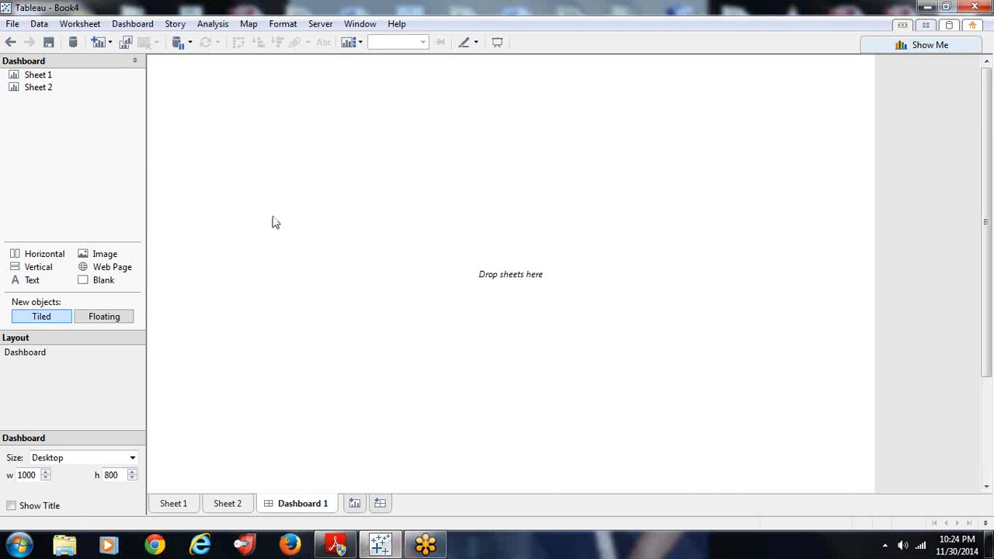
{"action": "left_click", "coordinate": [354, 504]}
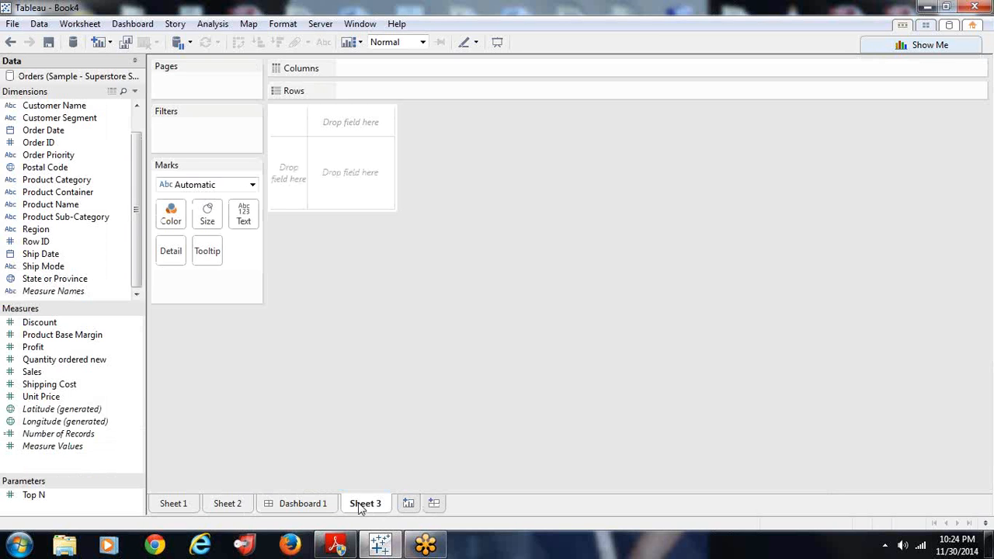
{"action": "left_click", "coordinate": [34, 373]}
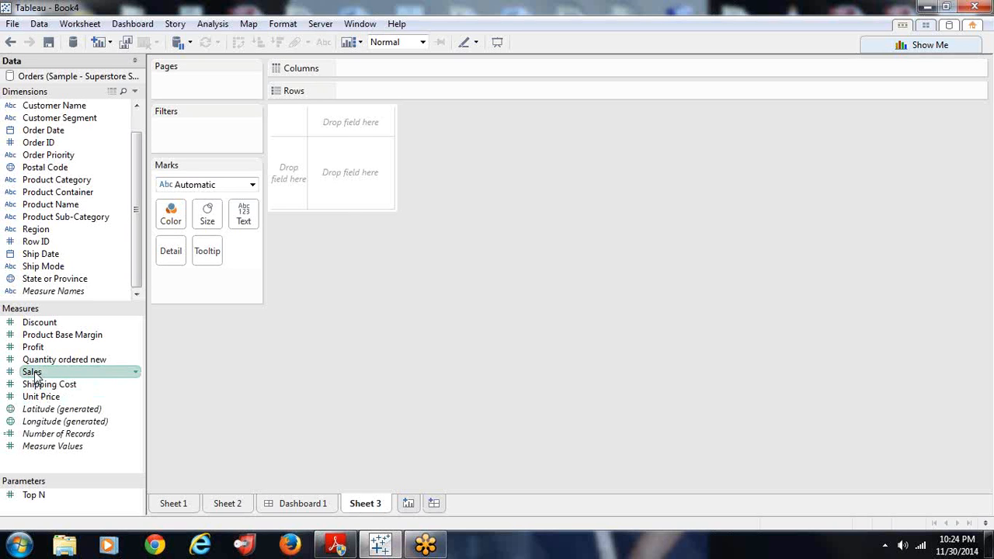
{"action": "left_click", "coordinate": [60, 233]}
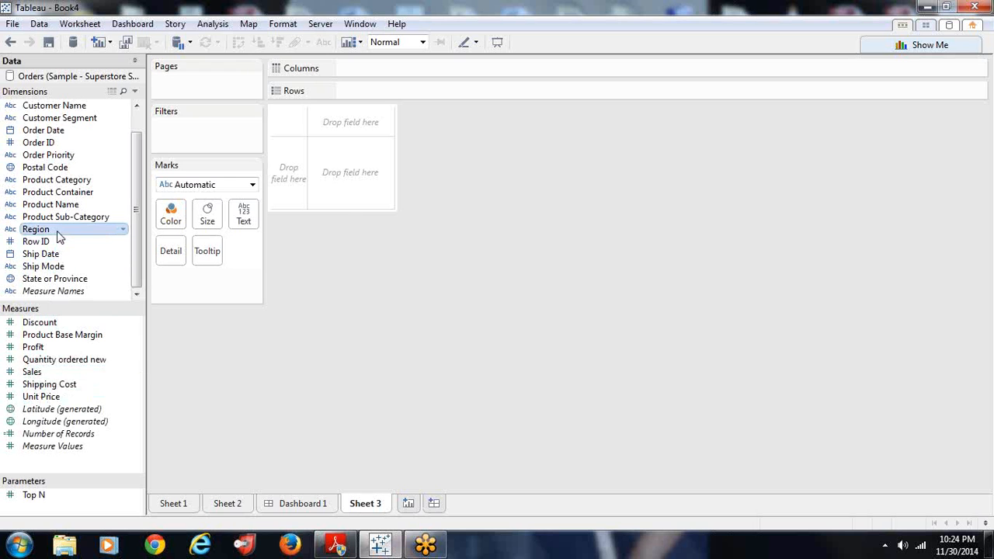
{"action": "left_click", "coordinate": [43, 376]}
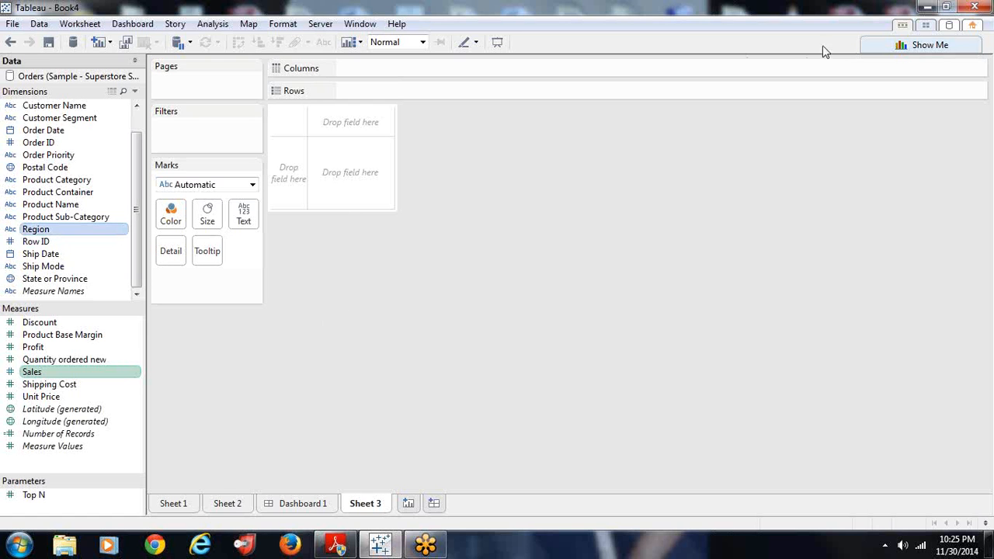
{"action": "left_click", "coordinate": [914, 45]}
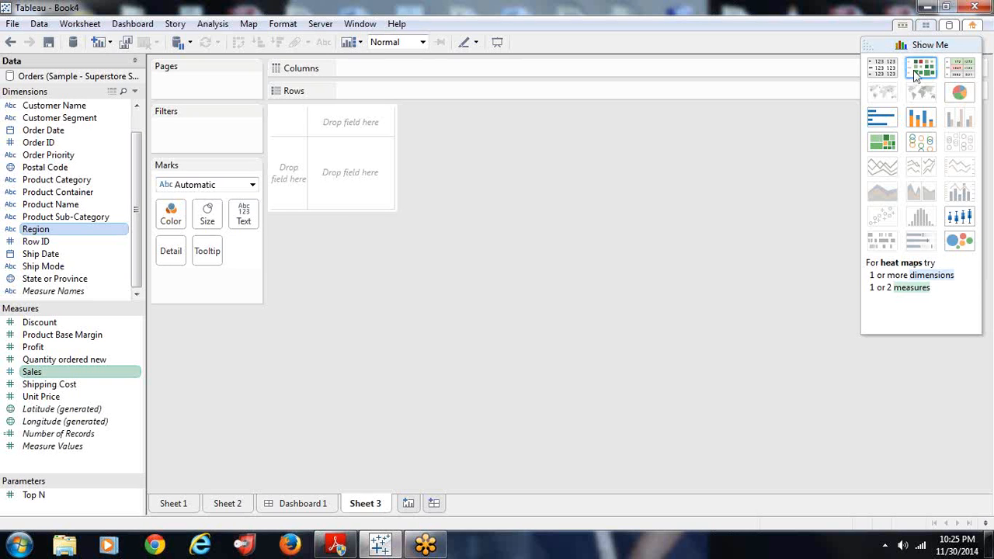
{"action": "left_click", "coordinate": [960, 241]}
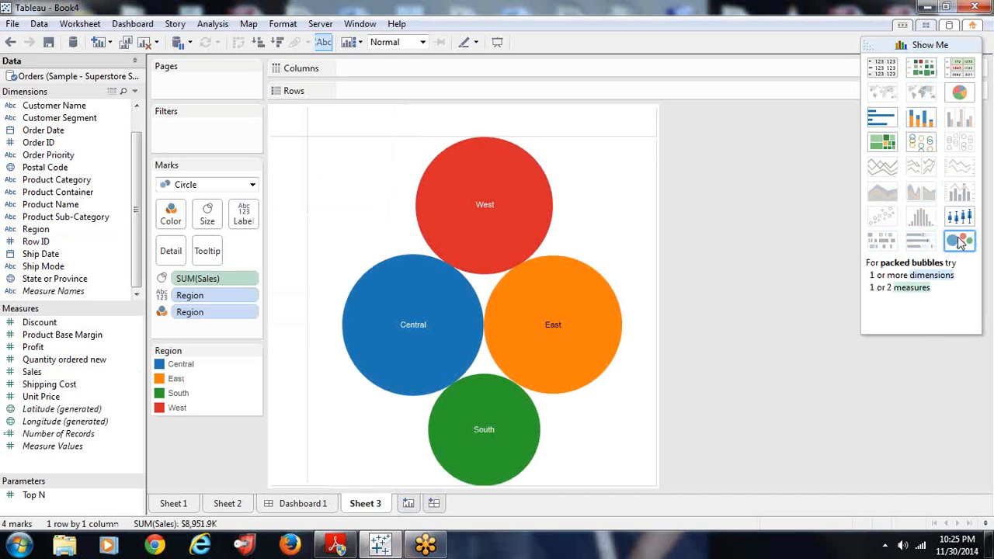
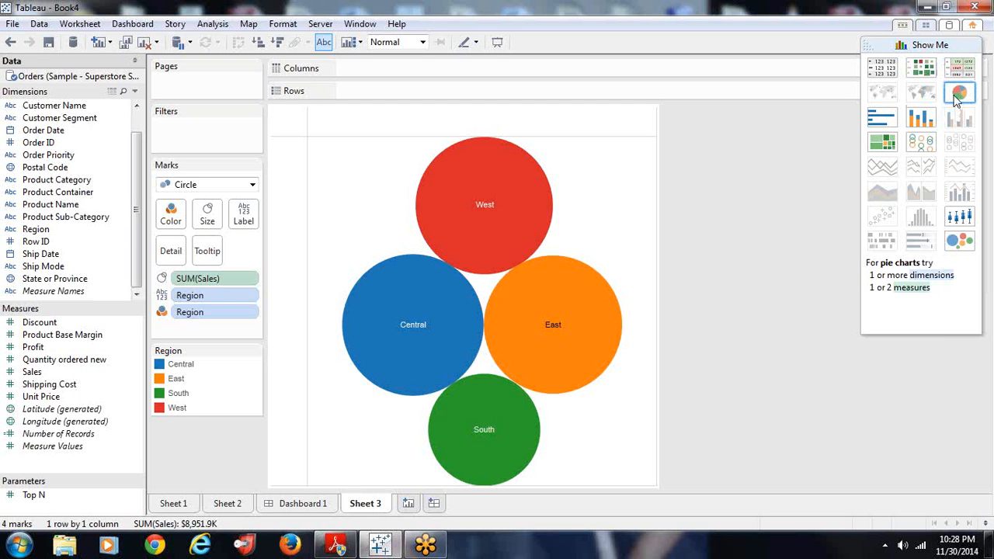
Try the Sales by Region view as a heat map and a text table, and finish with a highlight table
{"action": "left_click", "coordinate": [933, 73]}
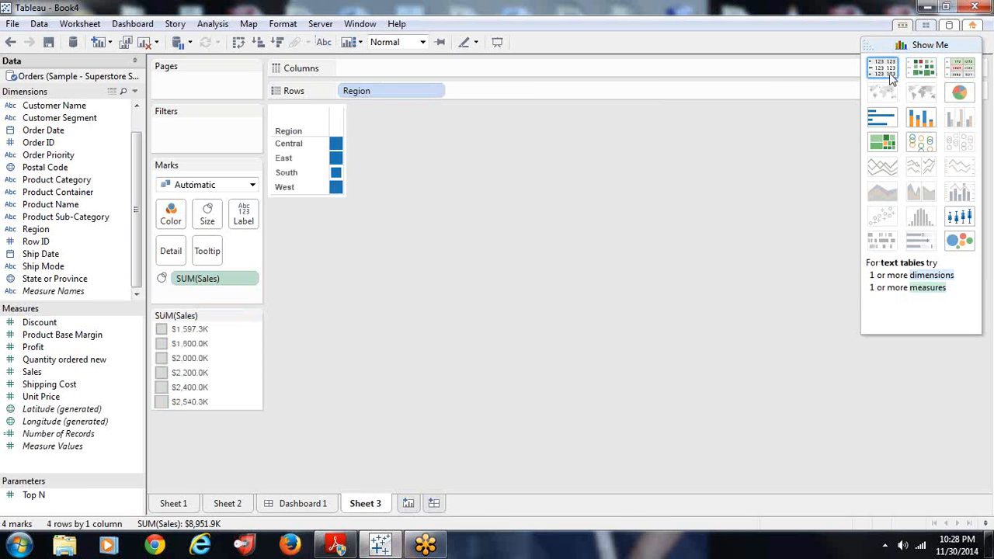
{"action": "left_click", "coordinate": [891, 74]}
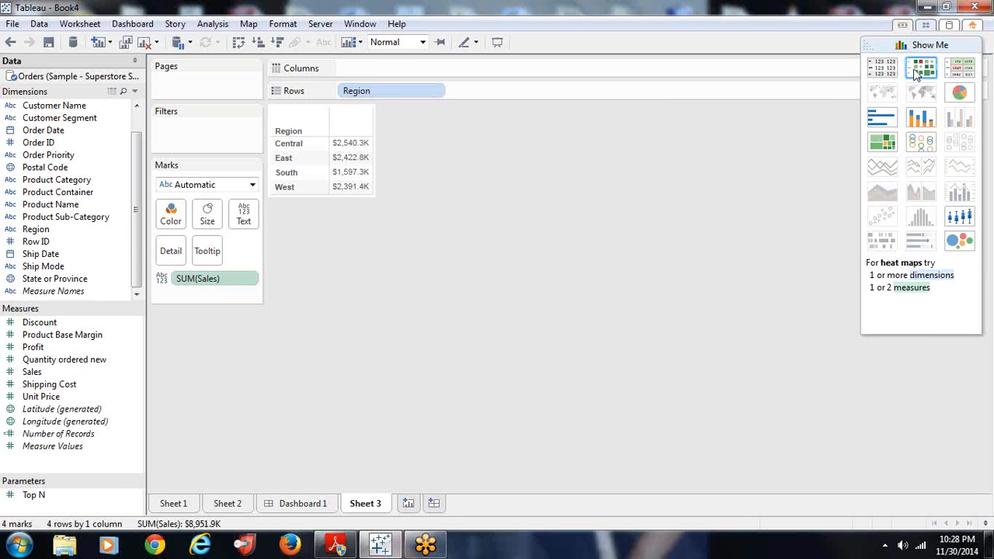
{"action": "left_click", "coordinate": [917, 71]}
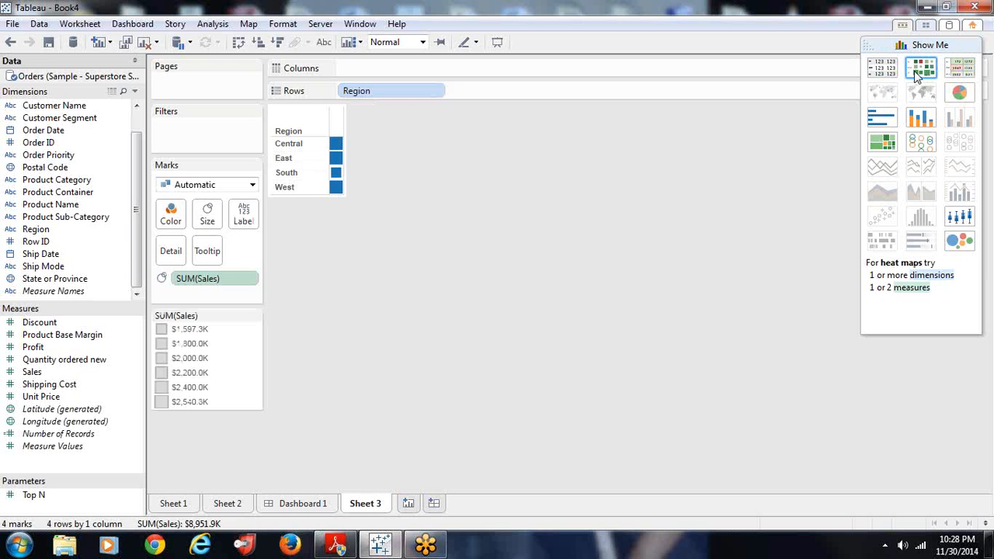
{"action": "left_click", "coordinate": [961, 66]}
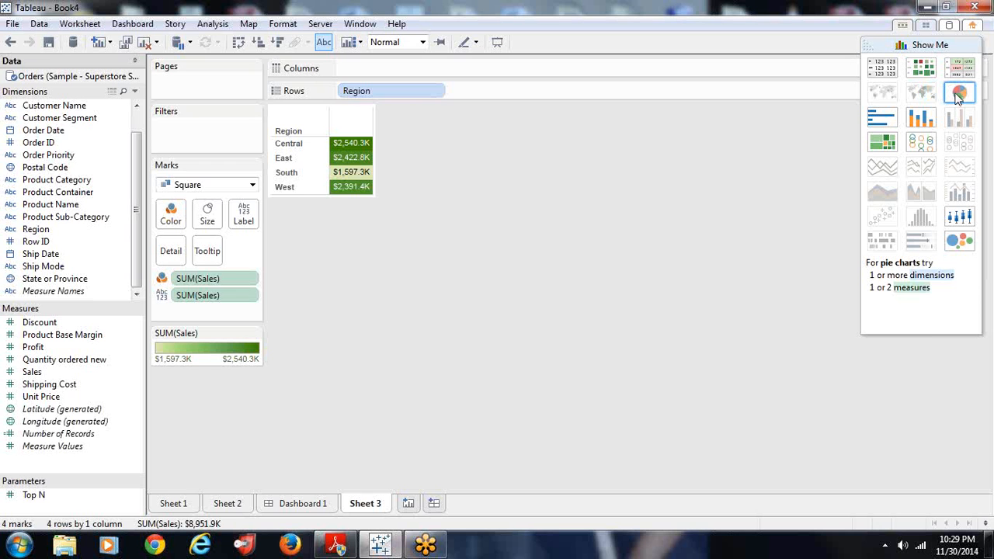
Try the Sales by Region view as a pie chart, and replace it with a histogram of Sales on the cleared sheet
{"action": "left_click", "coordinate": [959, 95]}
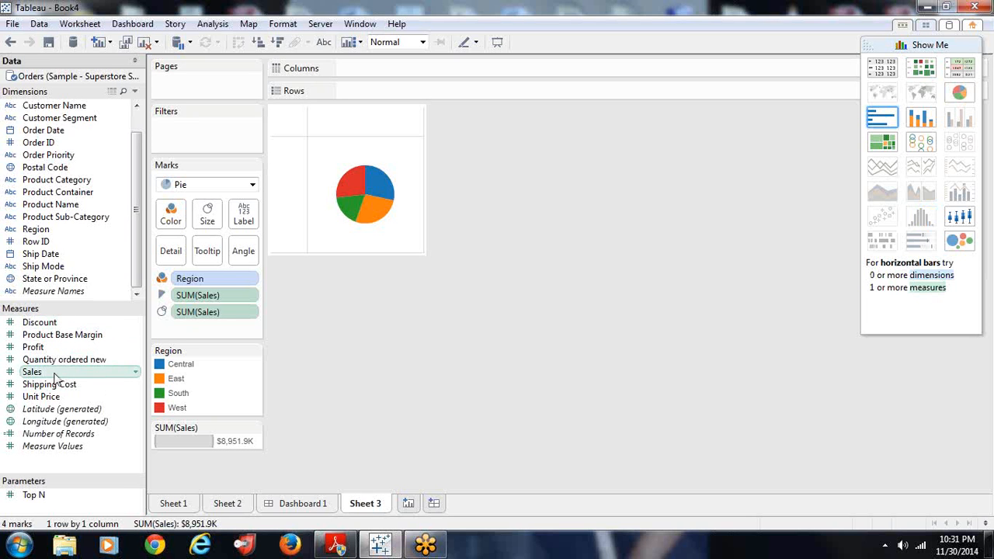
{"action": "left_click", "coordinate": [145, 44]}
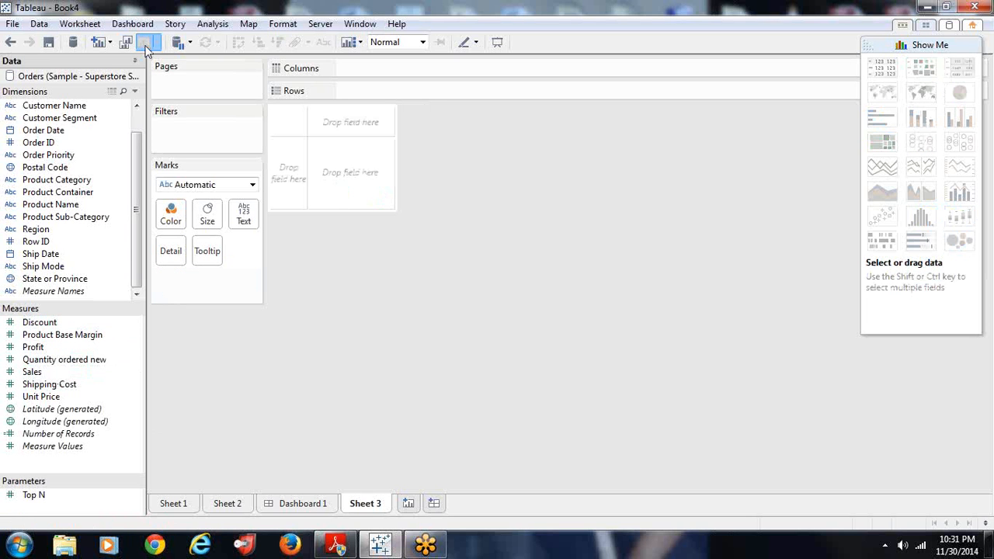
{"action": "left_click", "coordinate": [33, 373]}
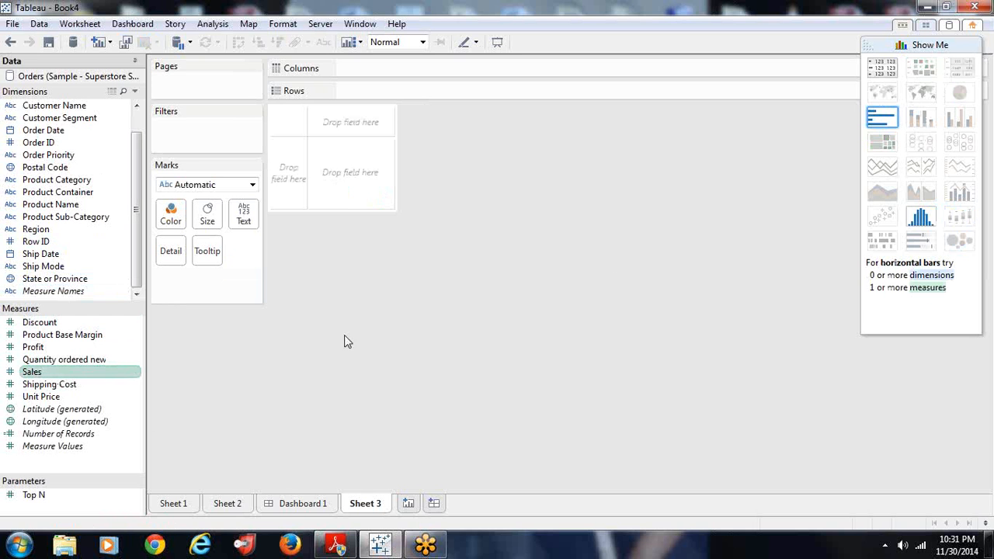
{"action": "left_click", "coordinate": [921, 219]}
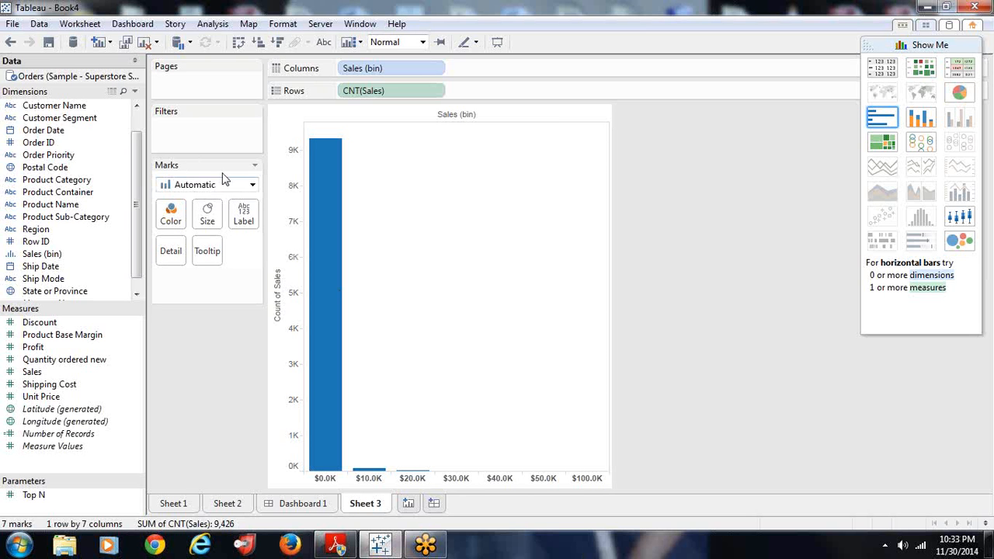
{"action": "left_click", "coordinate": [255, 165]}
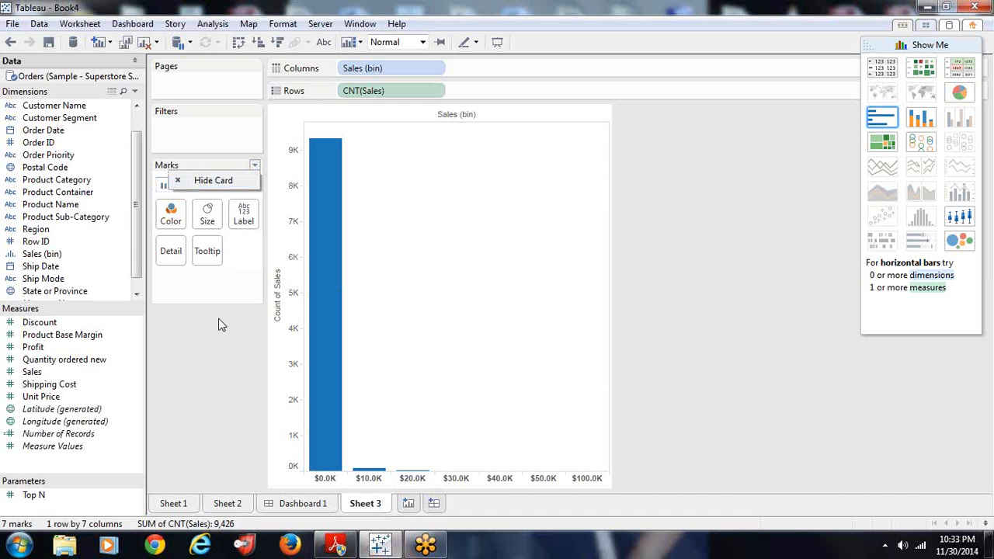
{"action": "left_click", "coordinate": [219, 324]}
{"action": "left_click", "coordinate": [251, 185]}
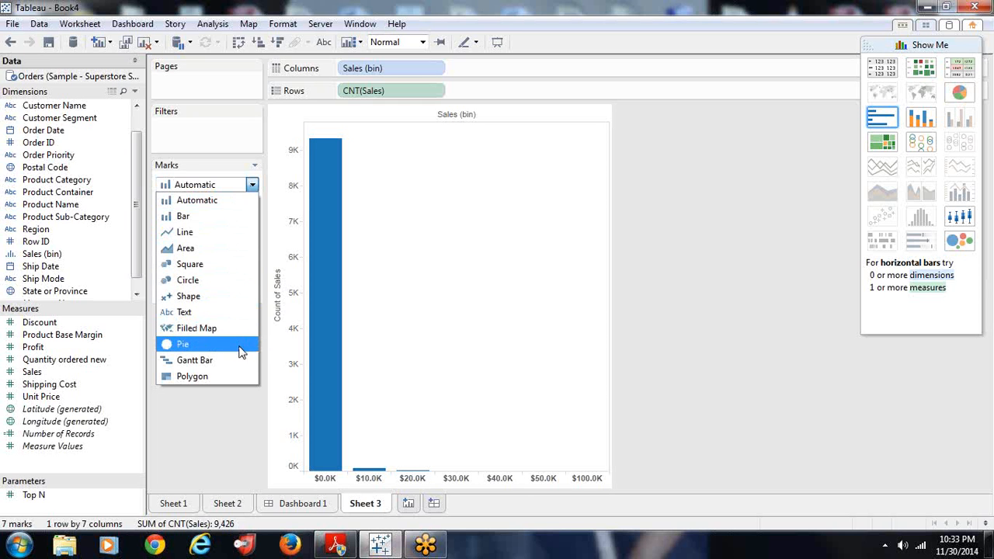
{"action": "left_click", "coordinate": [232, 401]}
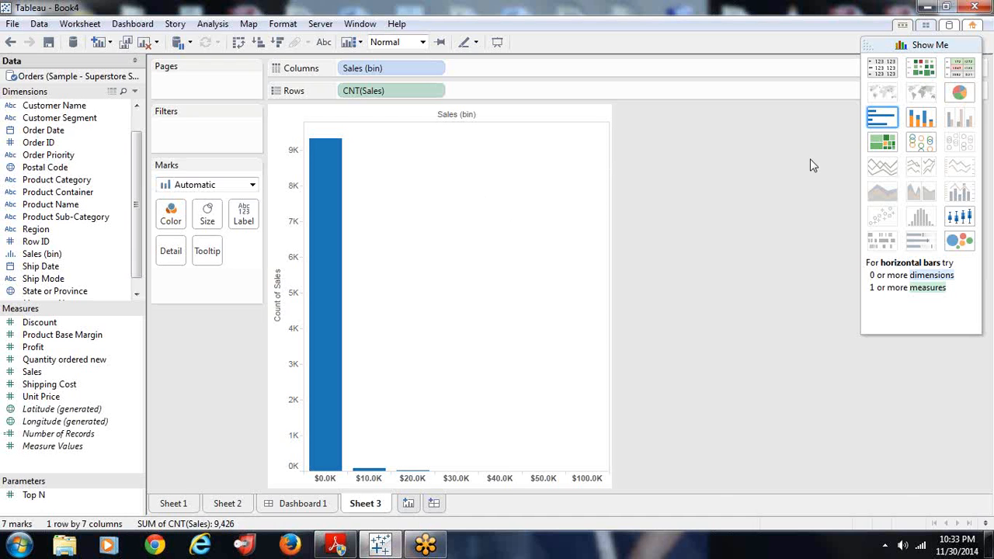
Save the workbook as Book4.twb, a Tableau Workbook, in the Workbooks folder of My Tableau Repository
{"action": "left_click", "coordinate": [13, 24]}
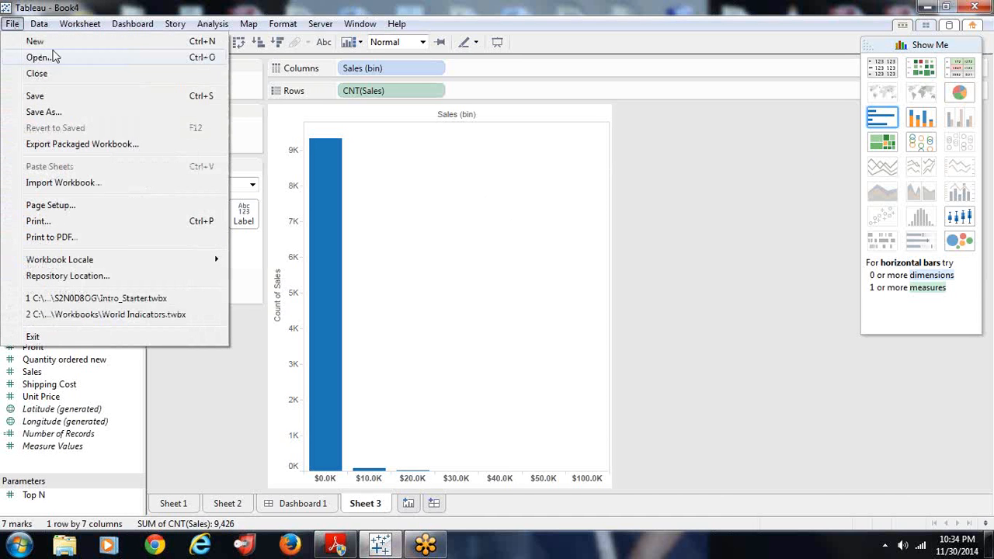
{"action": "left_click", "coordinate": [109, 97]}
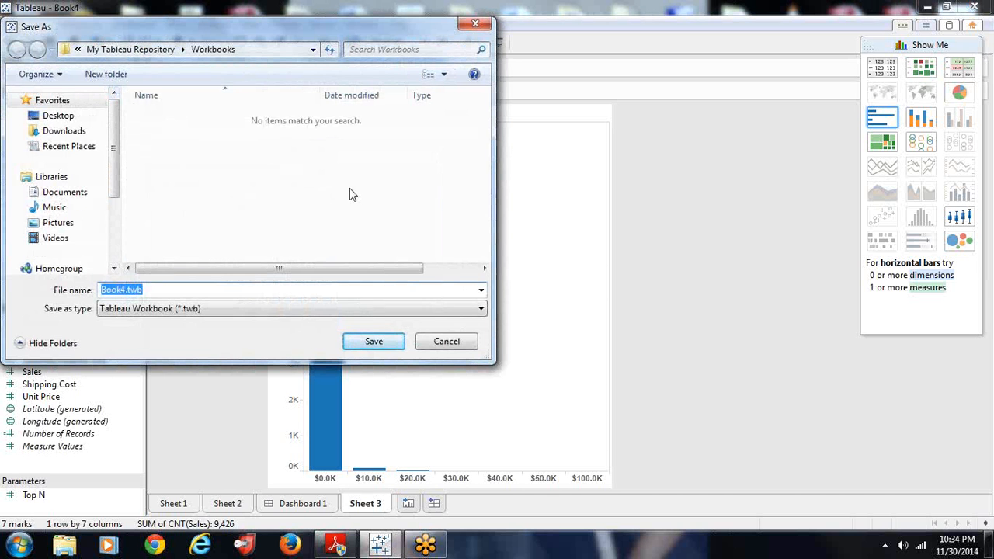
{"action": "left_click", "coordinate": [373, 342]}
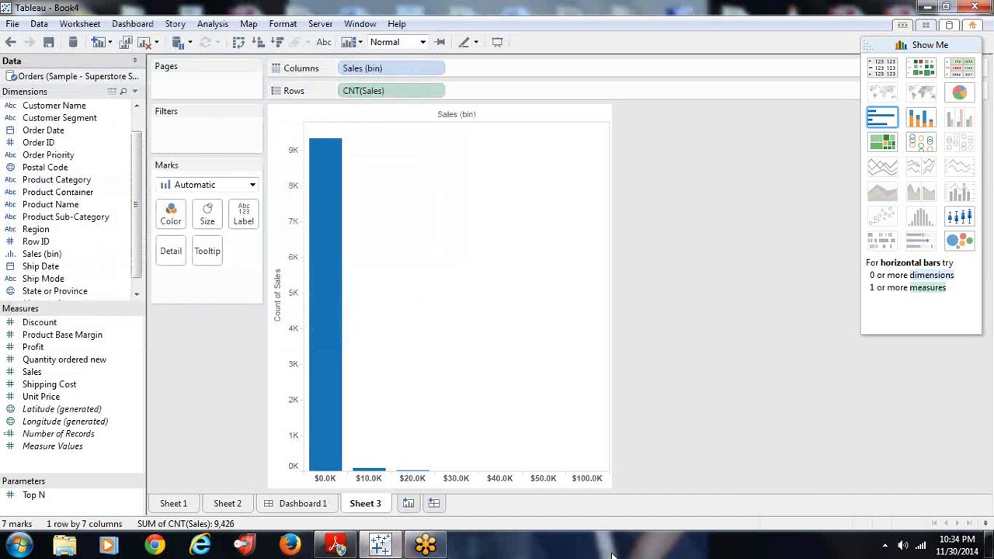
On Sheet 1, hide the Show Me chart options and set the Top N parameter to 3
{"action": "left_click", "coordinate": [177, 505]}
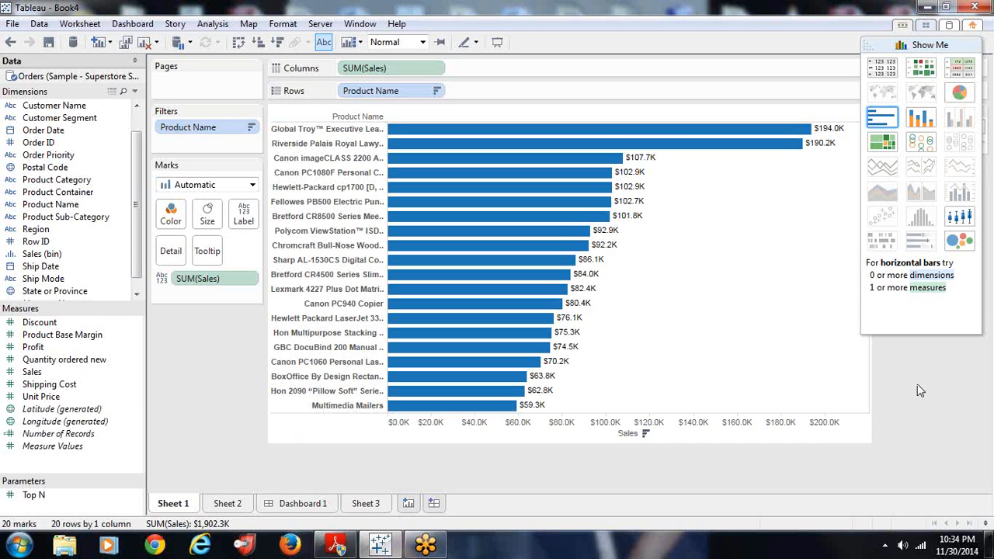
{"action": "left_click", "coordinate": [930, 46]}
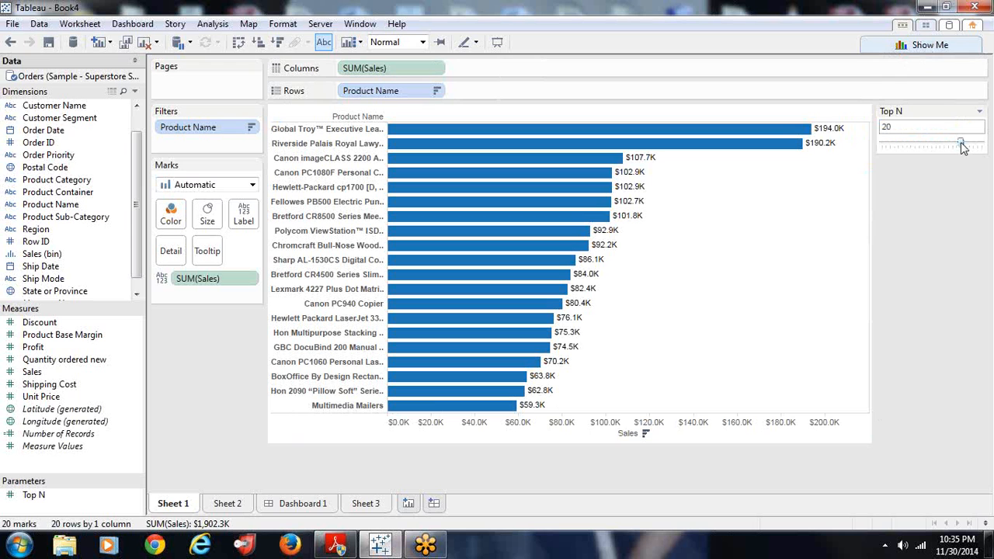
{"action": "left_click_drag", "start_coordinate": [962, 147], "coordinate": [908, 151]}
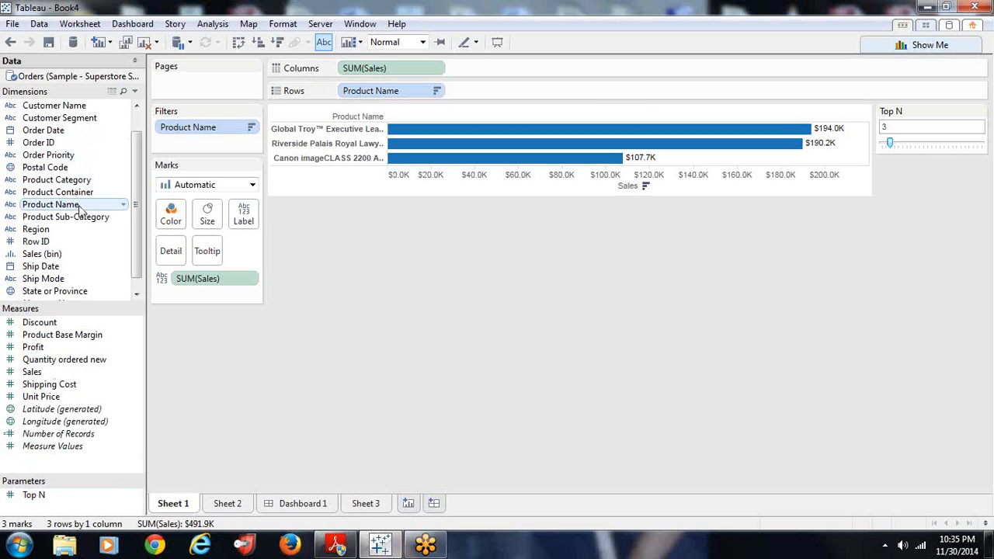
Remove the Product Name filter from Sheet 1
{"action": "right_click", "coordinate": [230, 129]}
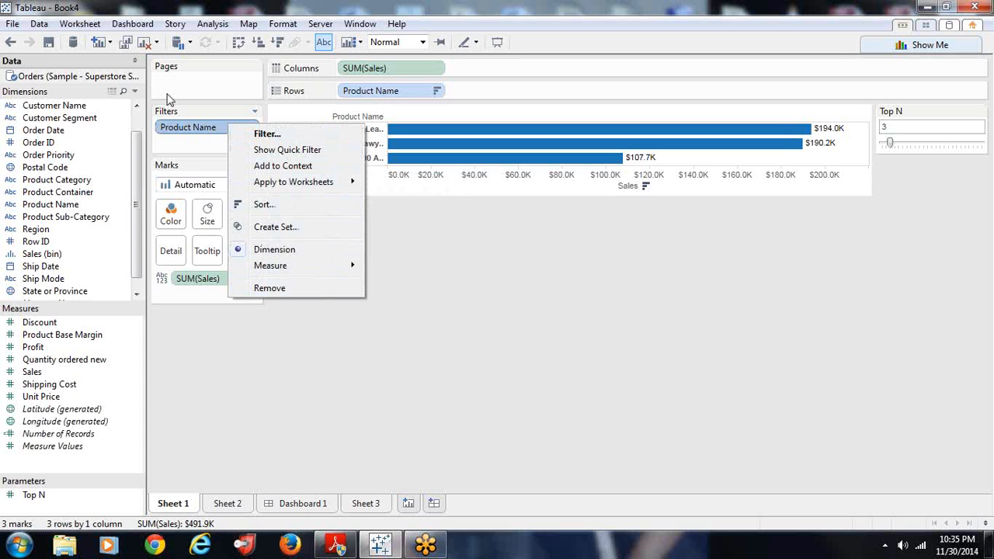
{"action": "left_click", "coordinate": [177, 129]}
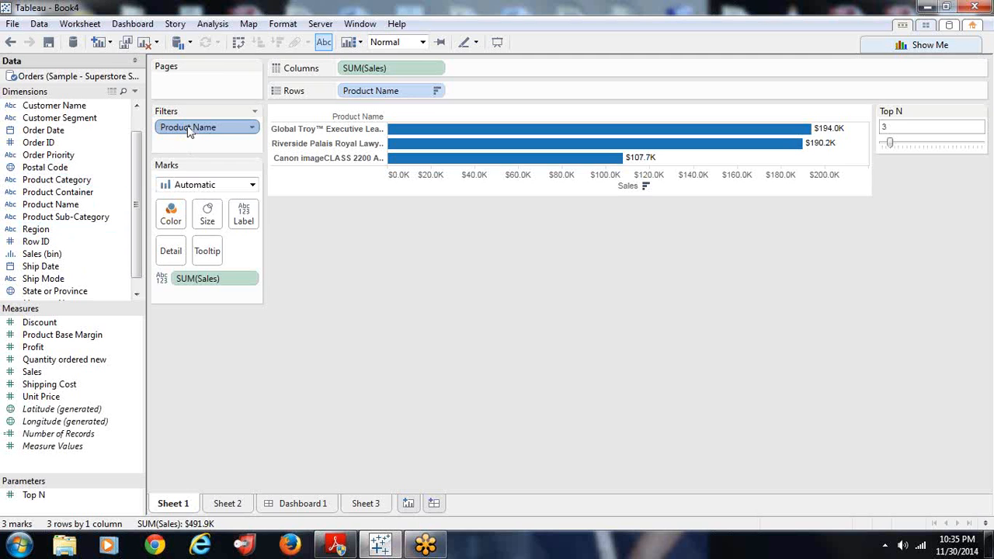
{"action": "left_click_drag", "start_coordinate": [192, 129], "coordinate": [56, 158]}
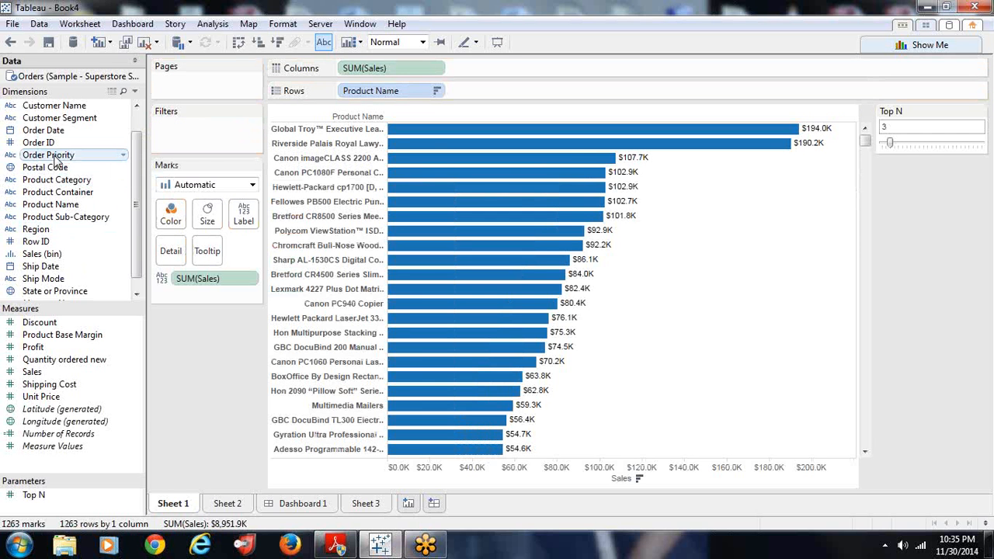
Try splitting the product sales bars by Order Priority in colour, and take Order Priority off the view
{"action": "left_click_drag", "start_coordinate": [56, 159], "coordinate": [427, 247]}
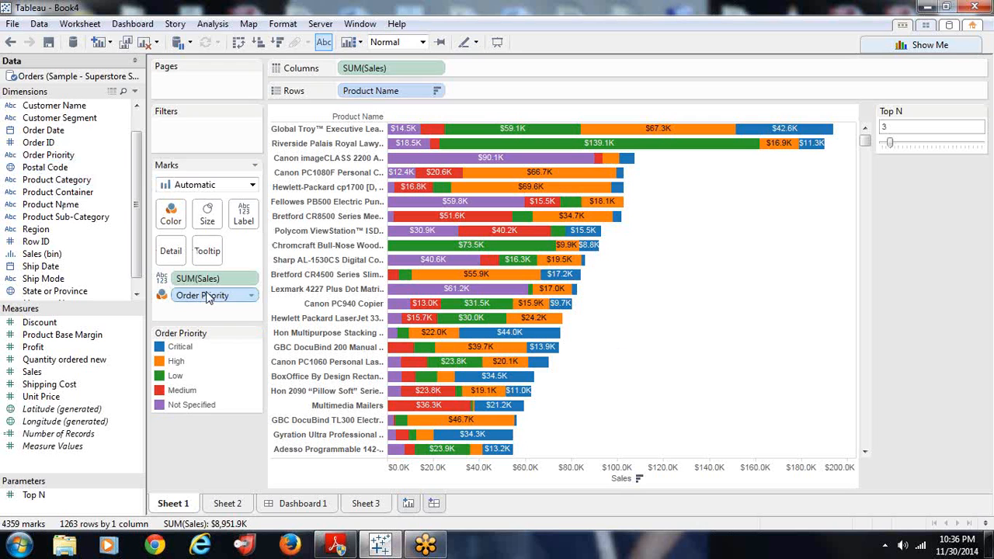
{"action": "left_click_drag", "start_coordinate": [208, 298], "coordinate": [66, 159]}
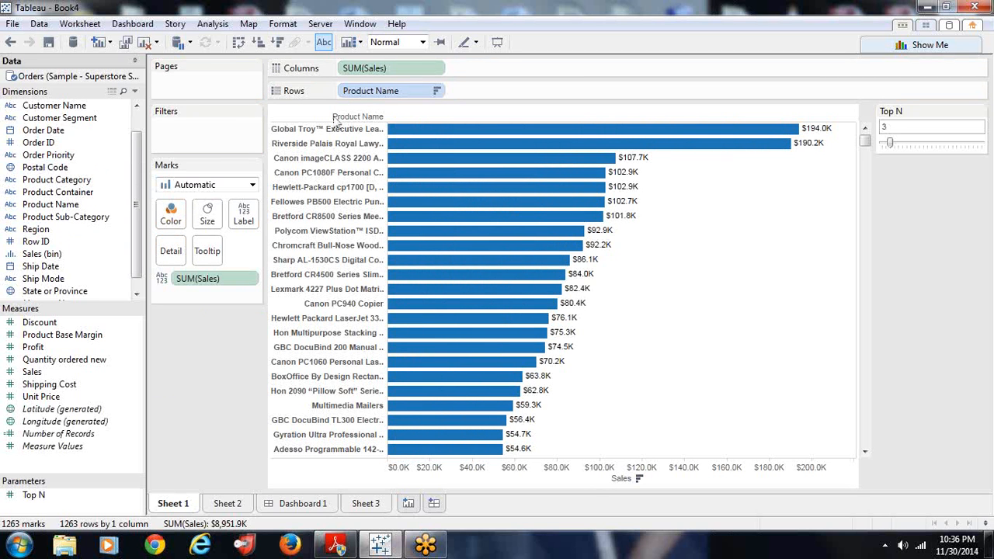
Close the Book4 workbook window
{"action": "left_click", "coordinate": [975, 7]}
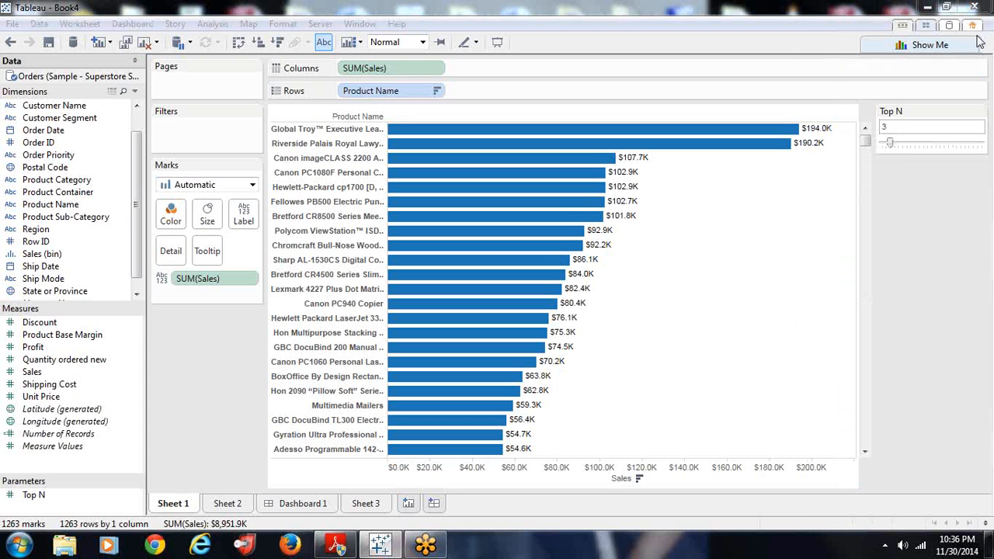